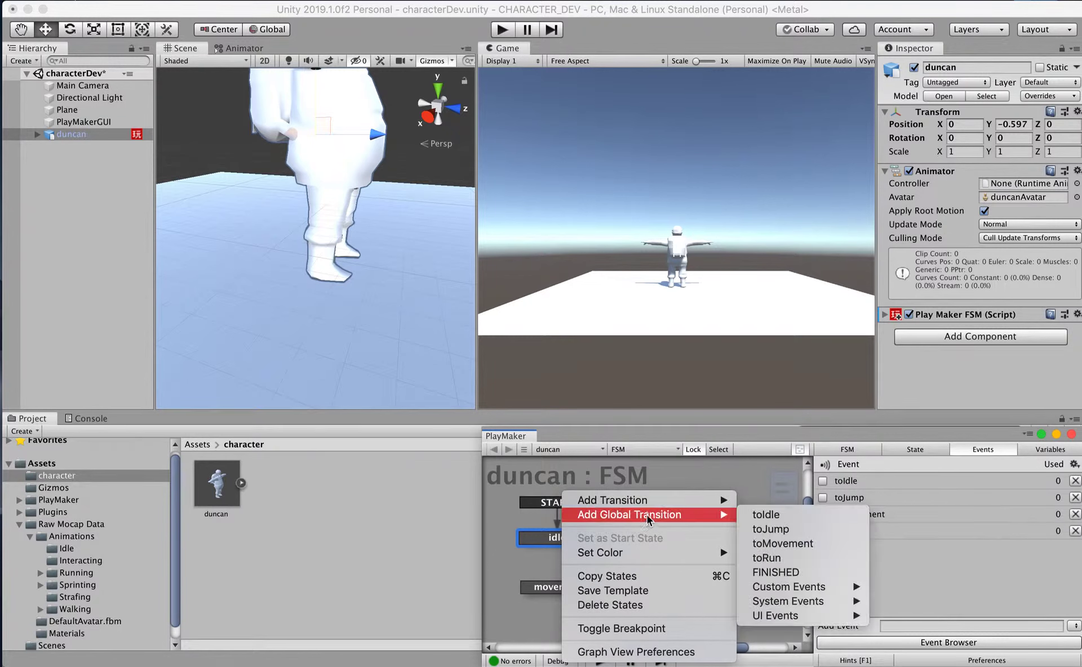
Link idle to movement with a toMovement transition, and movement back to idle with a toIdle transition
mouse_move(647, 502)
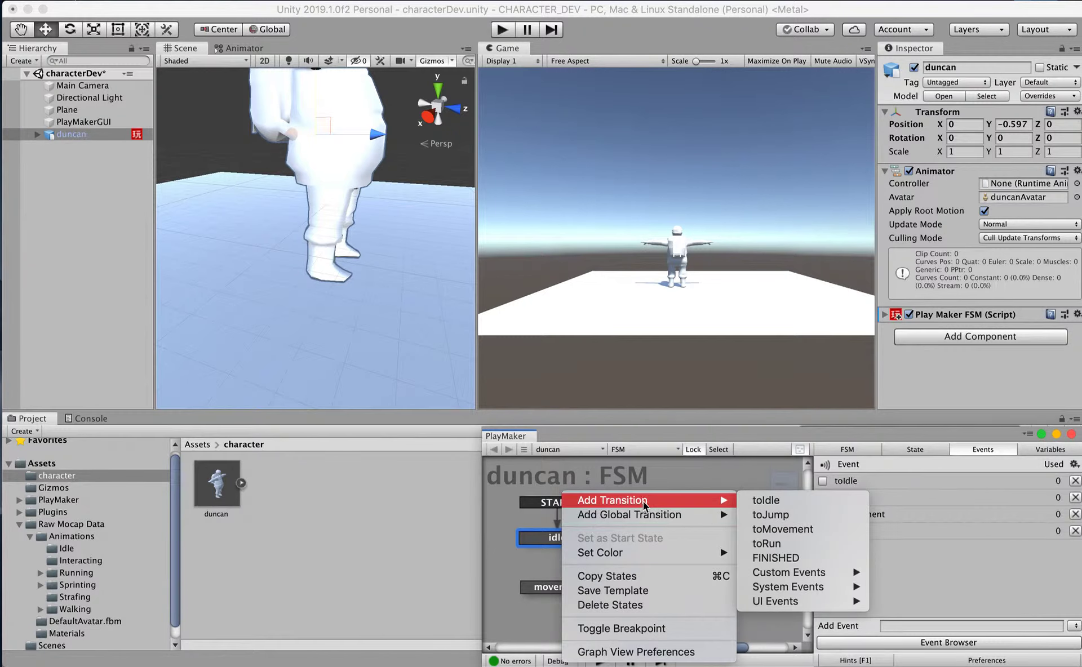
left_click(786, 529)
left_click_drag(598, 551, 591, 587)
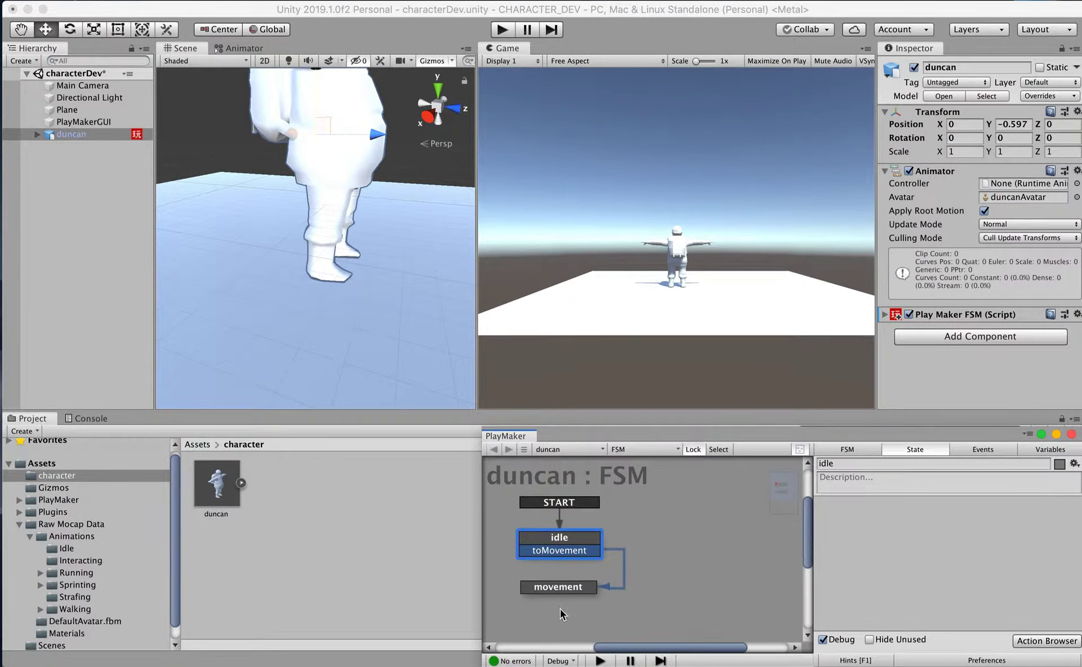
right_click(546, 588)
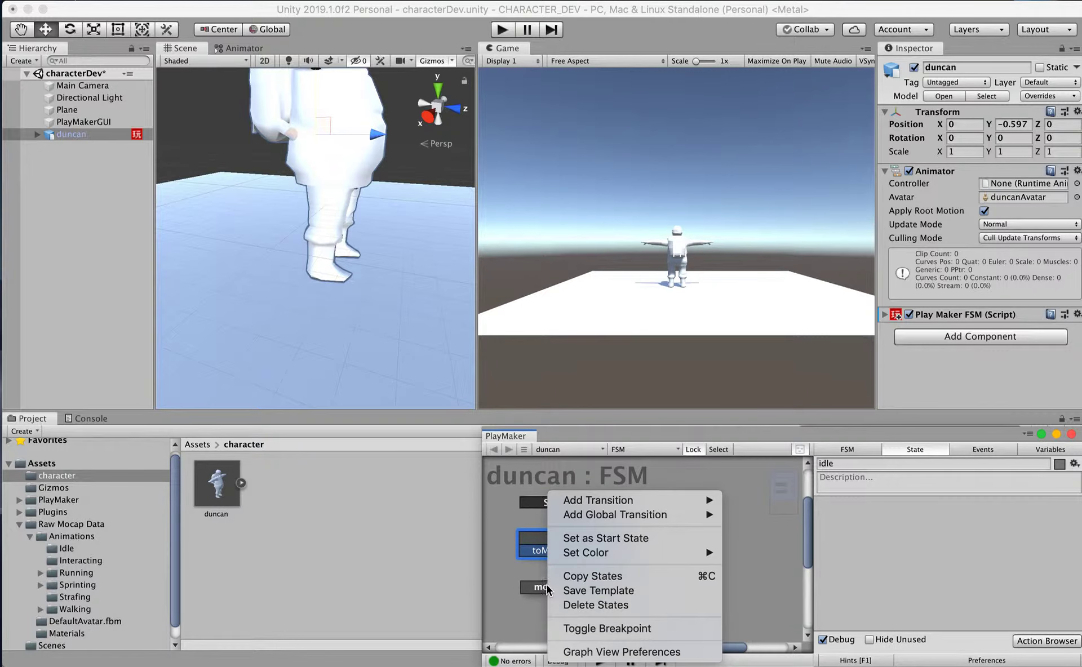
mouse_move(605, 502)
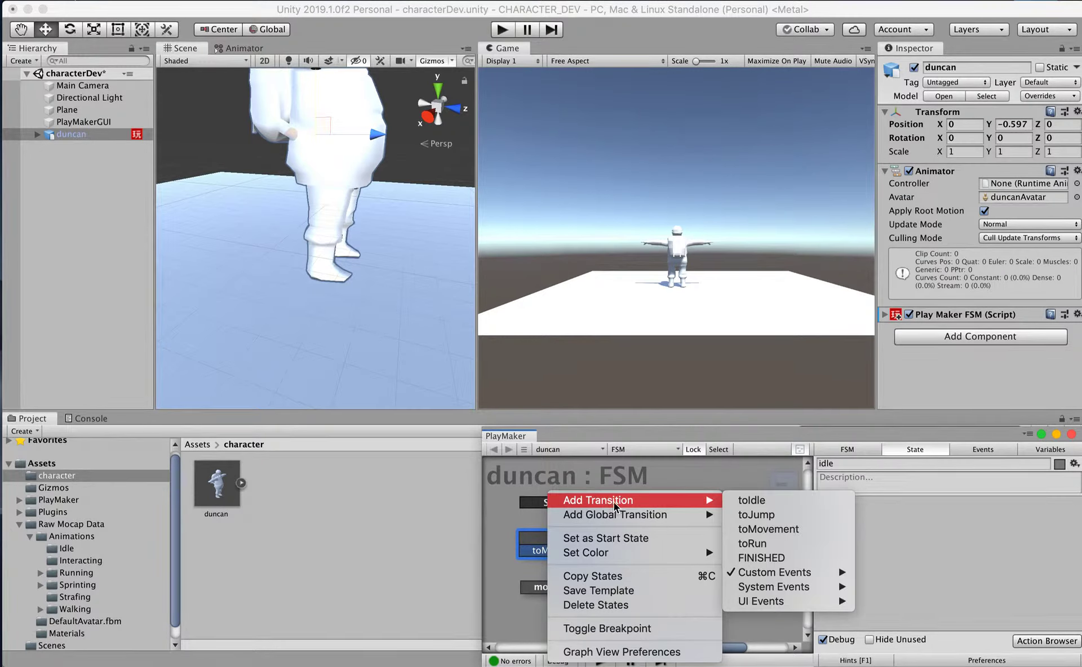
left_click(755, 500)
left_click_drag(544, 601, 548, 552)
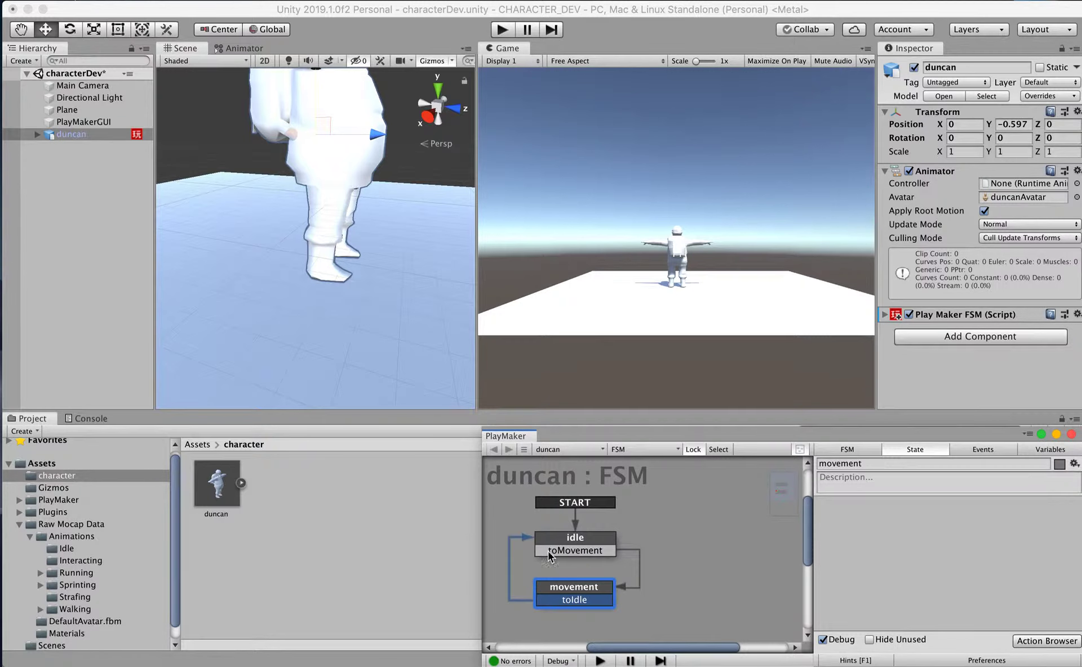
Find the Get Axis Vector action by searching for "get" and add it to the idle state
left_click(576, 538)
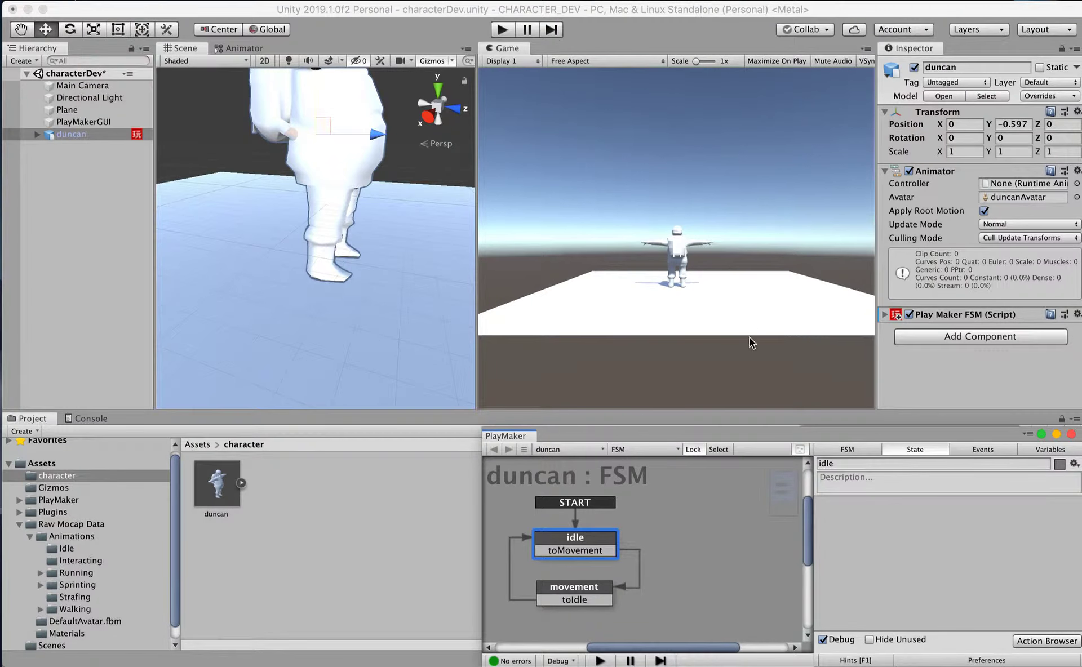
left_click(1029, 642)
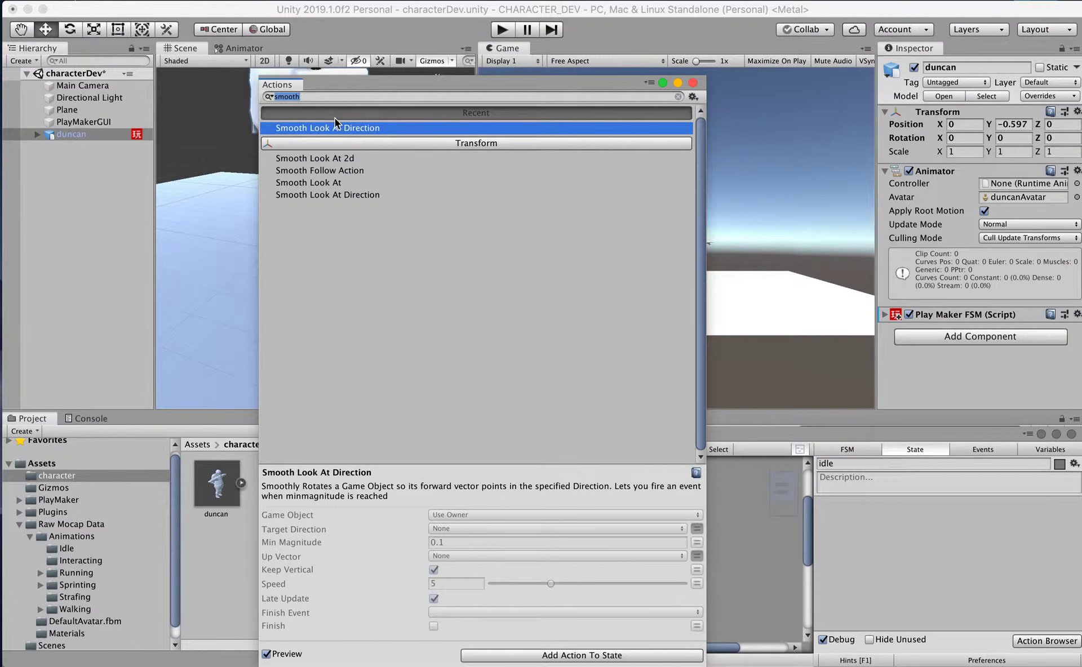
type("get")
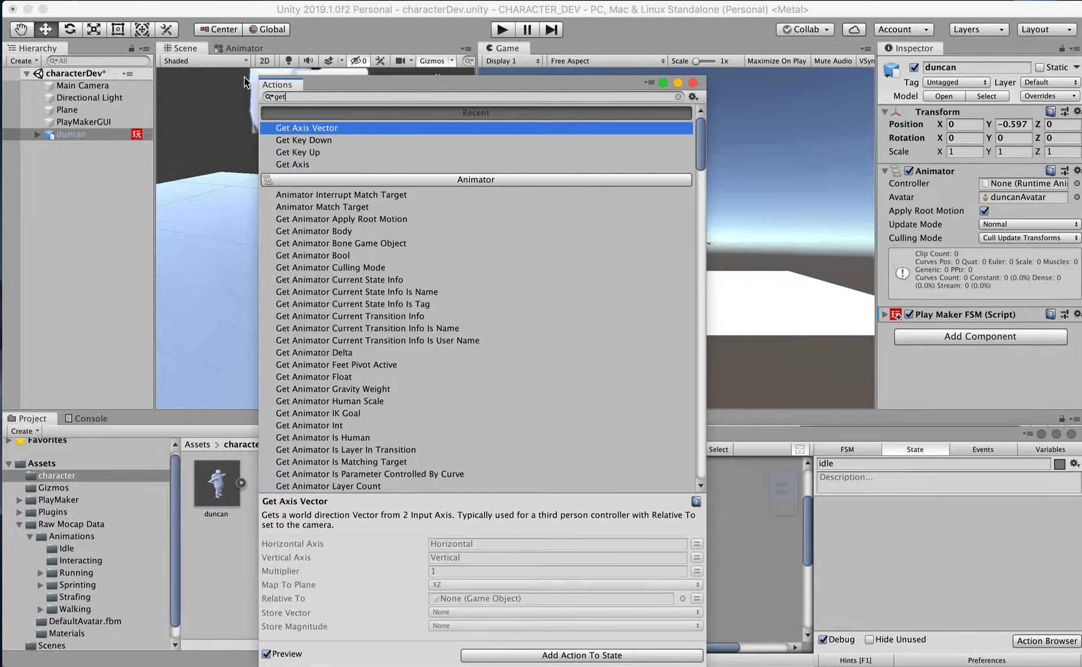
double_click(307, 129)
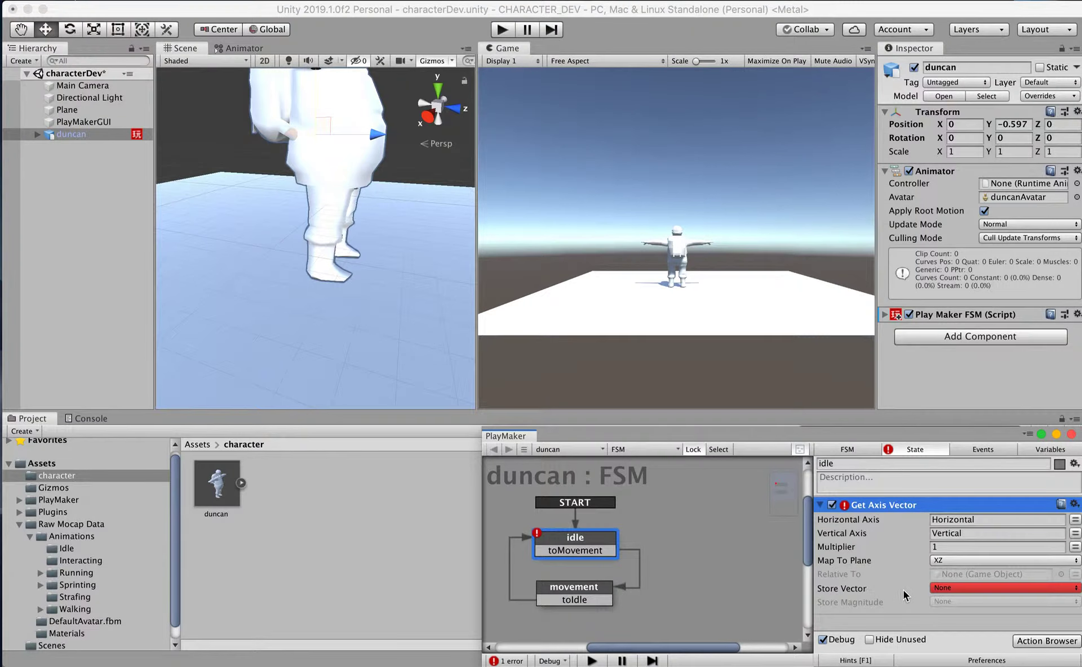
Store the Get Axis Vector action's vector in the global movementVector and its magnitude in the global magnitude, and collapse the action
left_click(940, 588)
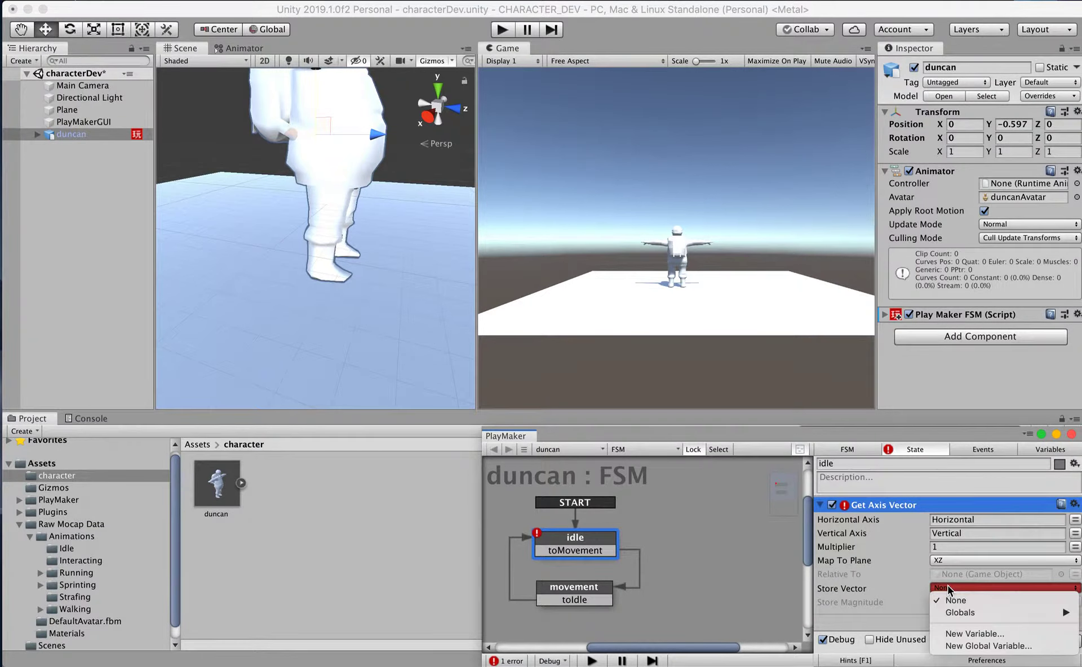
mouse_move(953, 615)
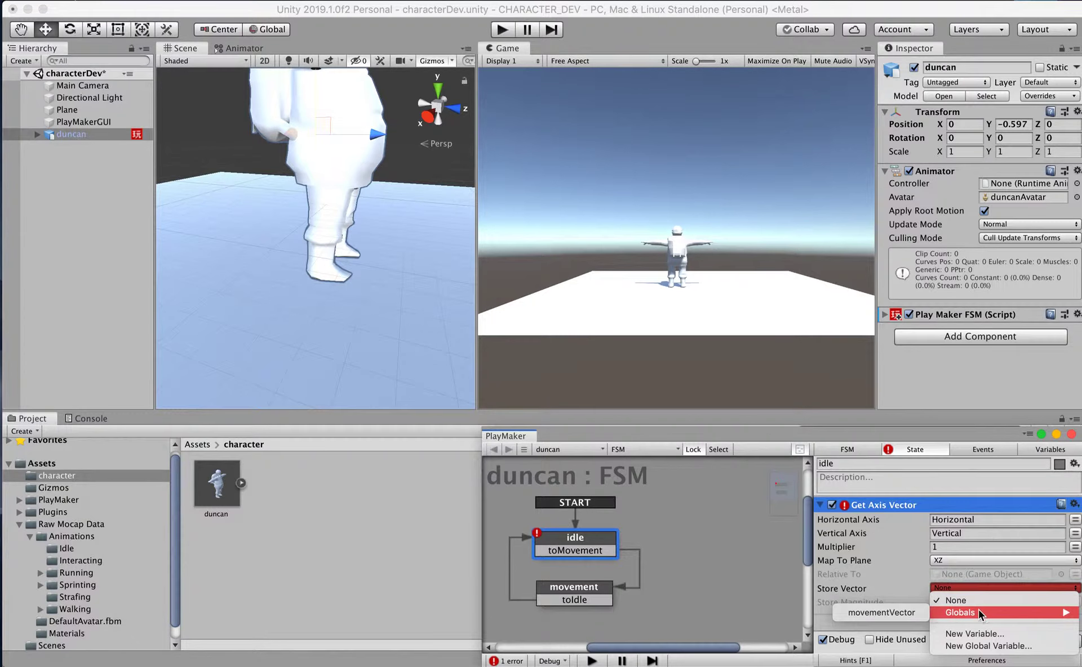
left_click(901, 614)
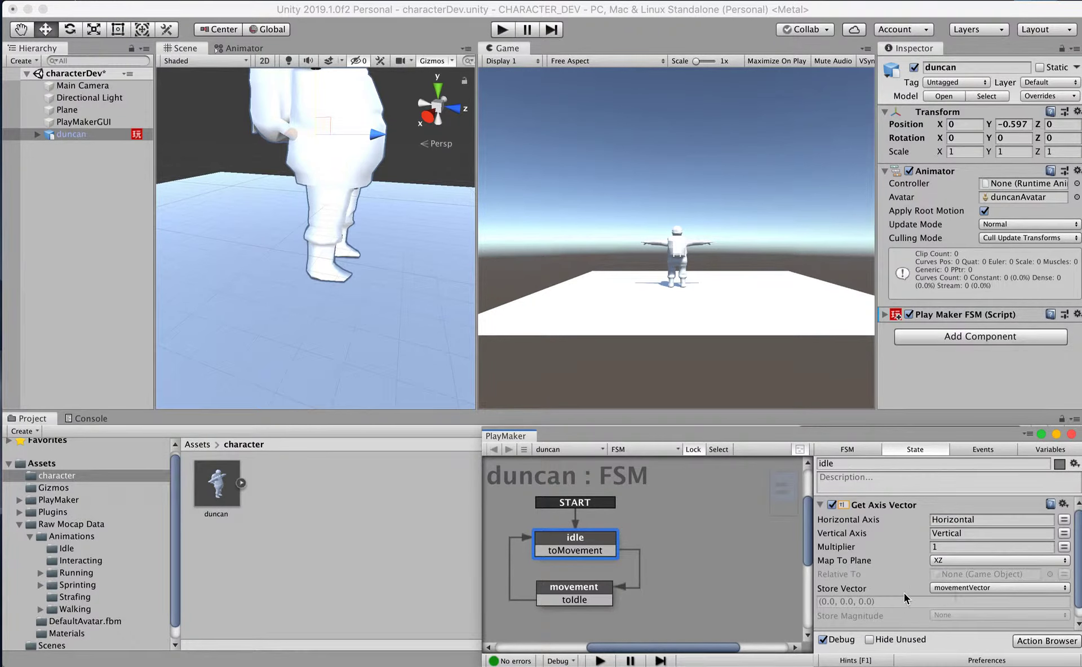
left_click(953, 615)
mouse_move(954, 612)
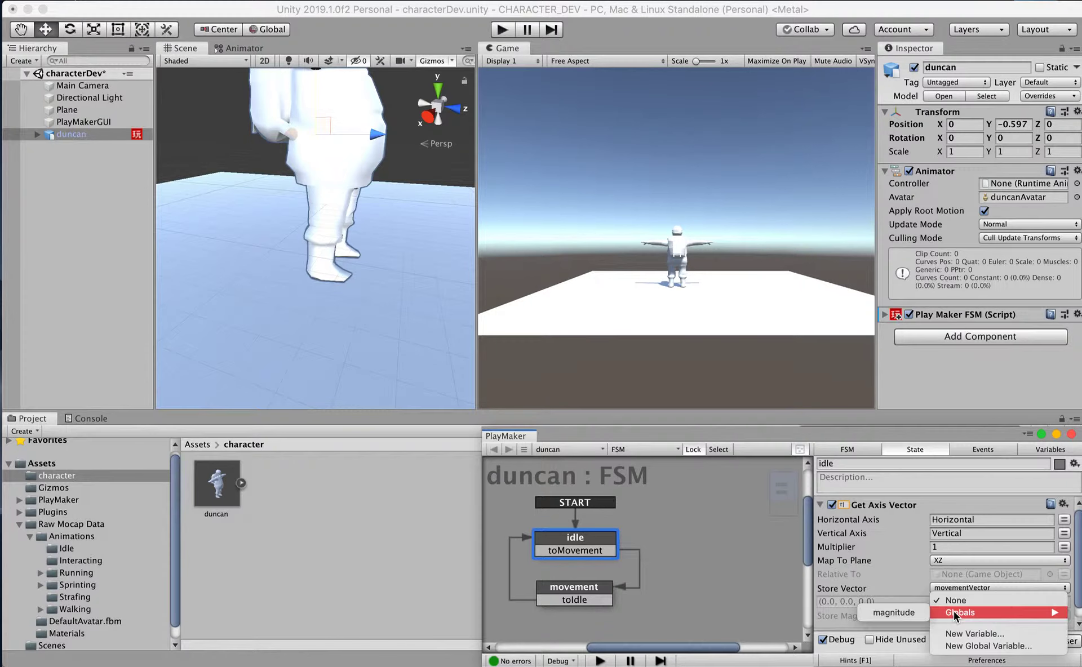
left_click(907, 616)
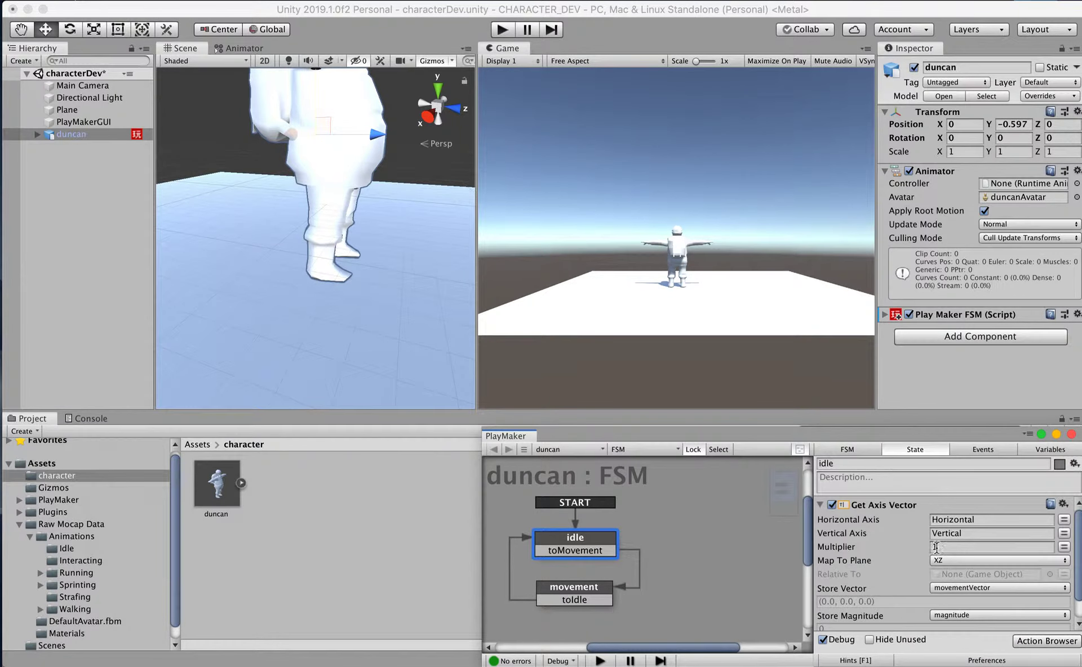
left_click(822, 508)
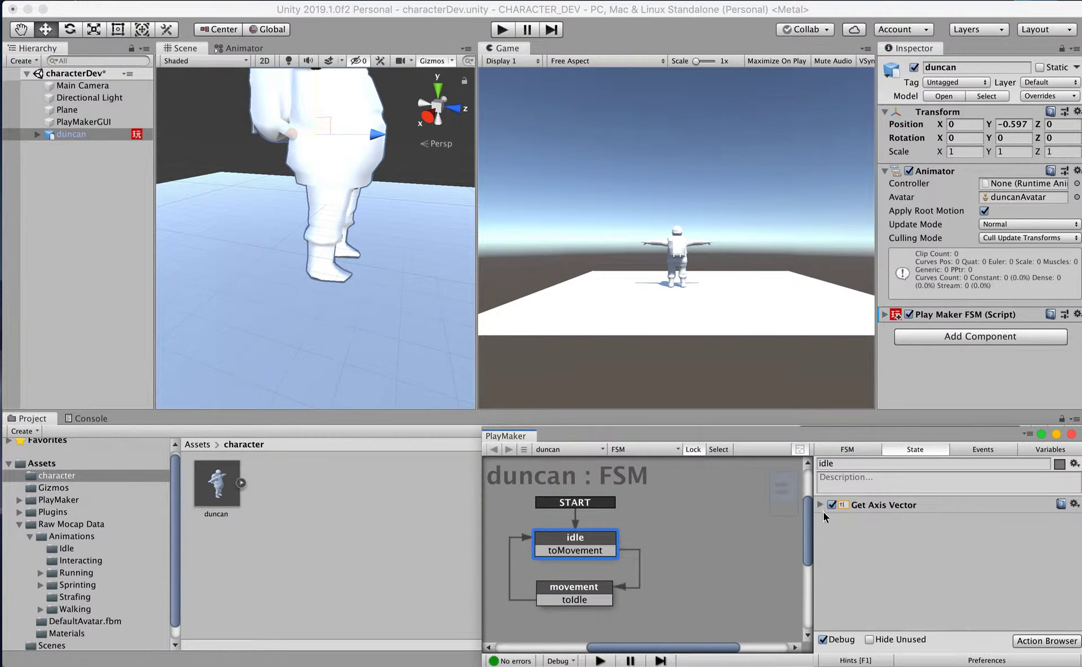
Search the actions for "controller" and add Controller Simple Move below Get Axis Vector in the idle state
left_click(1048, 643)
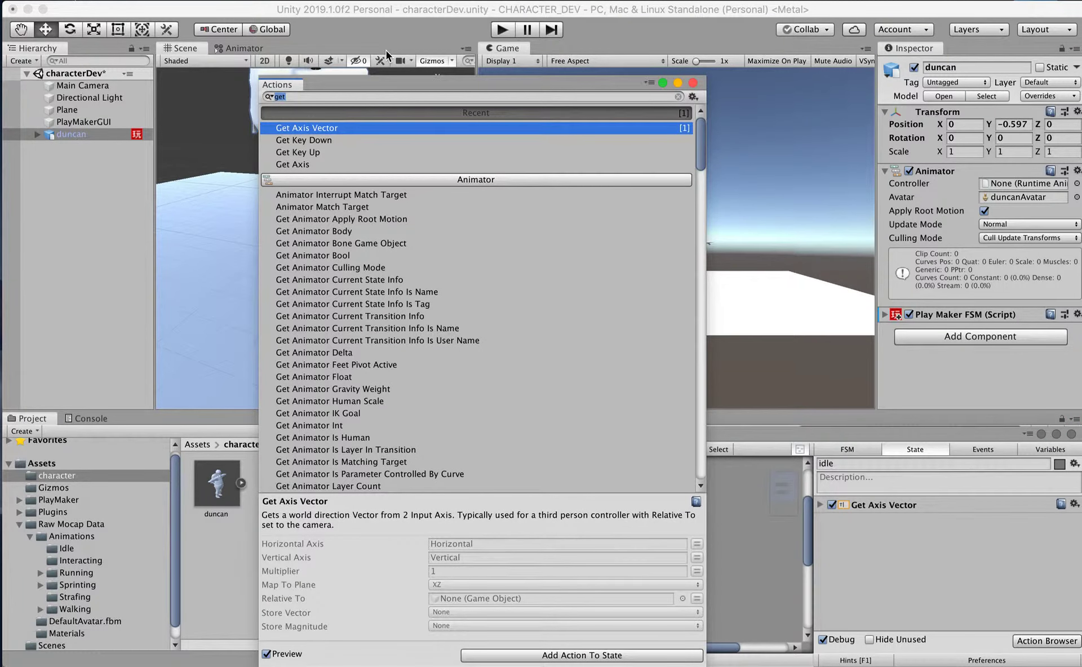
type("con")
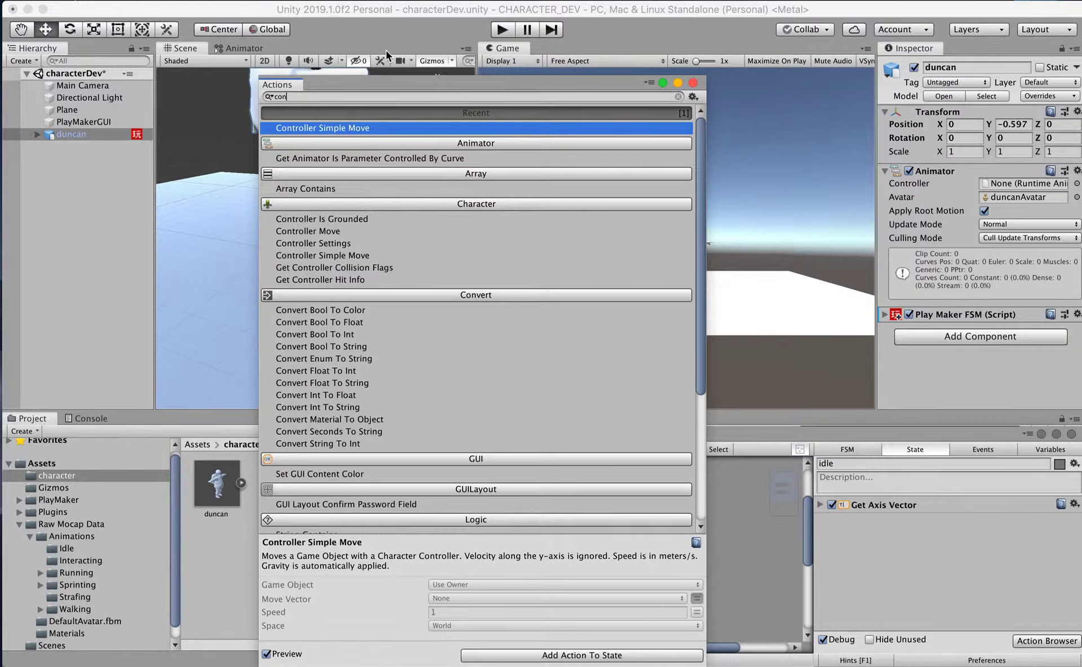
type("troller")
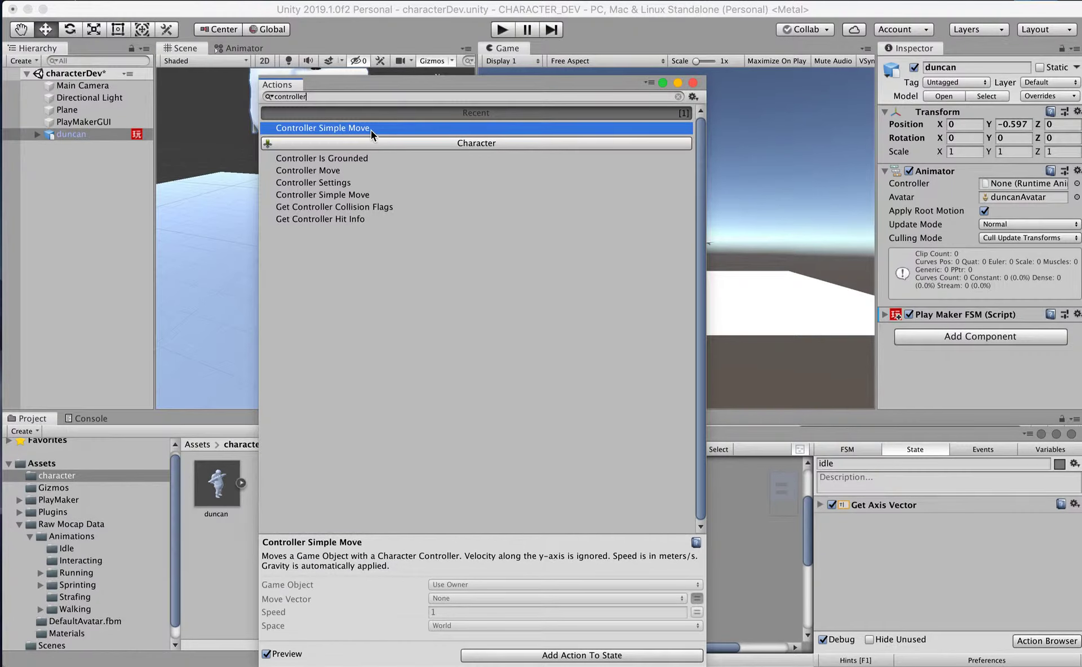
left_click_drag(378, 132, 904, 563)
left_click(694, 83)
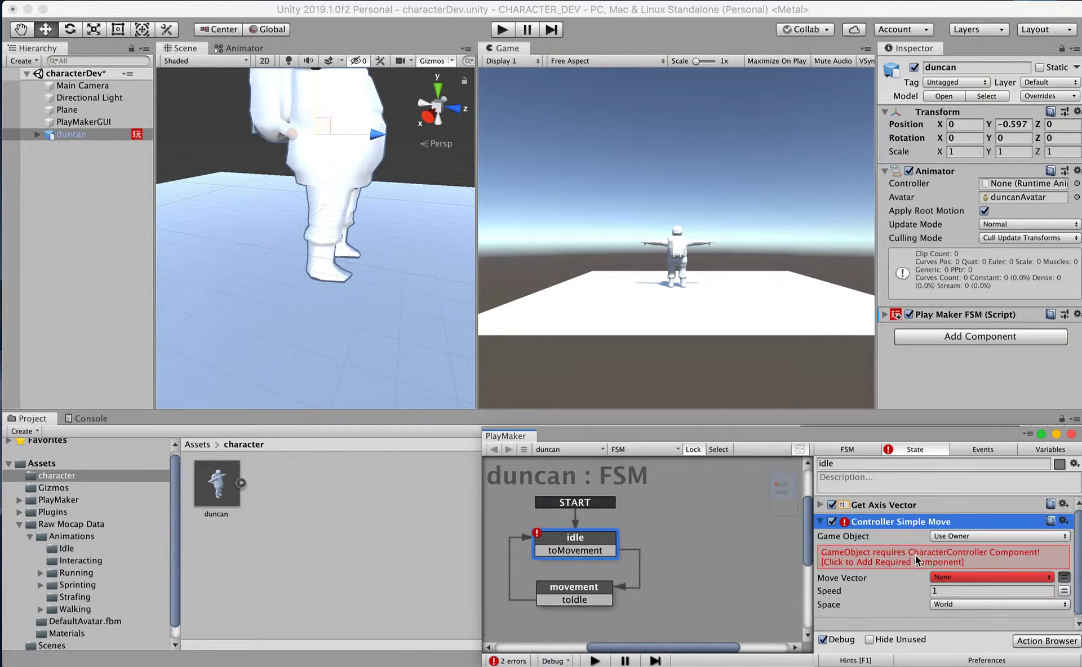
Add the Character Controller component that Controller Simple Move requires and set its Move Vector to the global movementVector
left_click(915, 556)
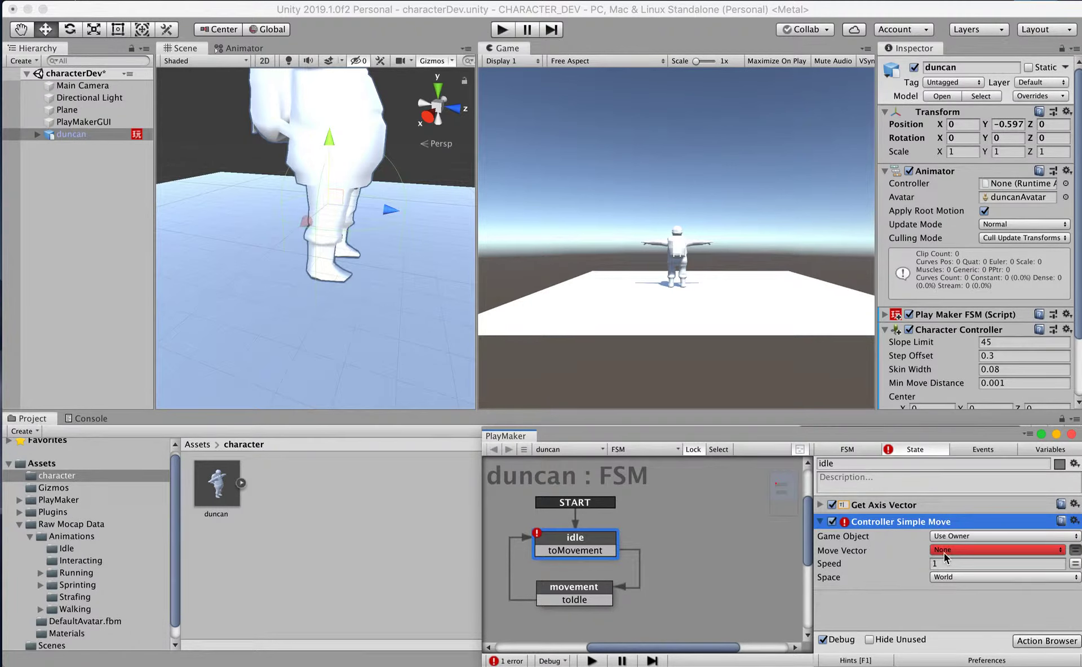
left_click(936, 553)
mouse_move(959, 577)
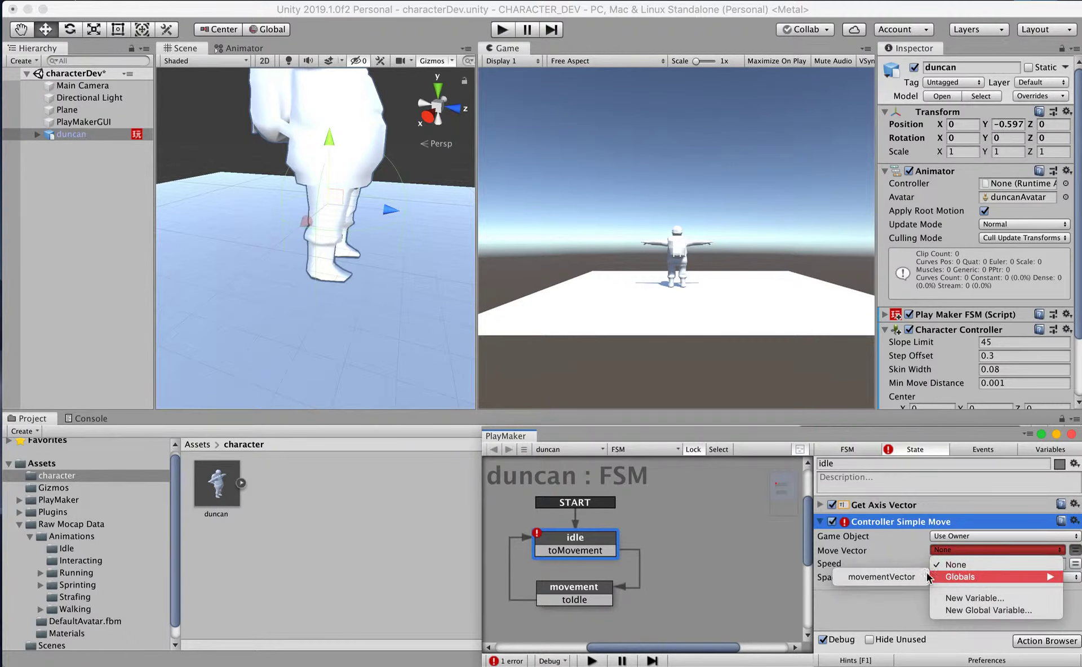
left_click(903, 578)
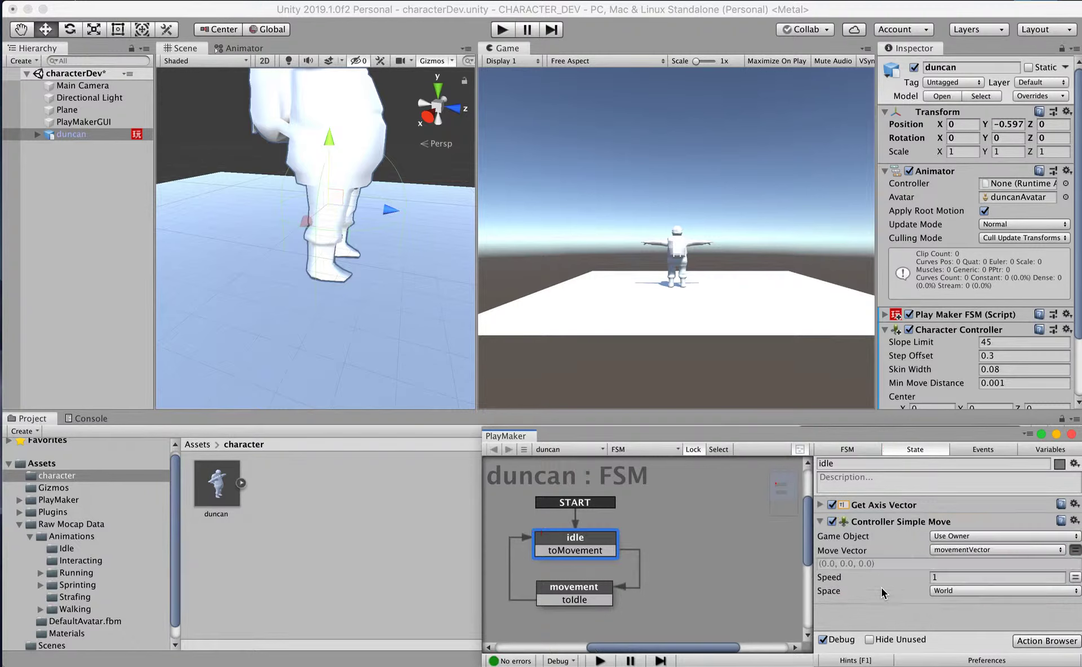
left_click(820, 522)
Play-test the scene by moving the character backward, forward, left and right, and stop playback
left_click(494, 28)
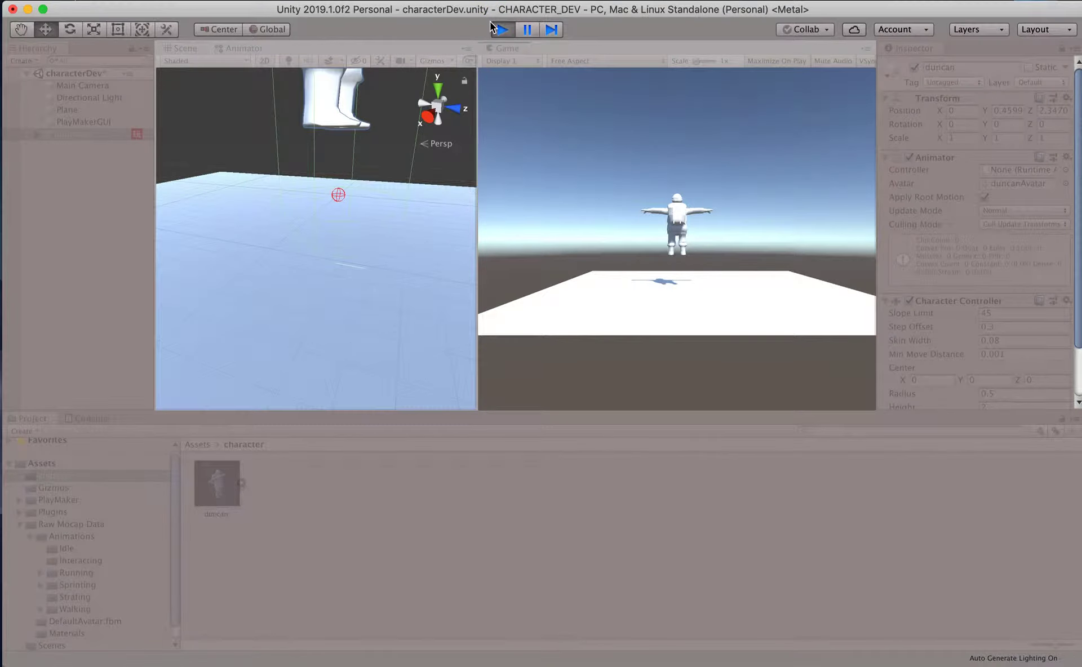
key("s")
key("d")
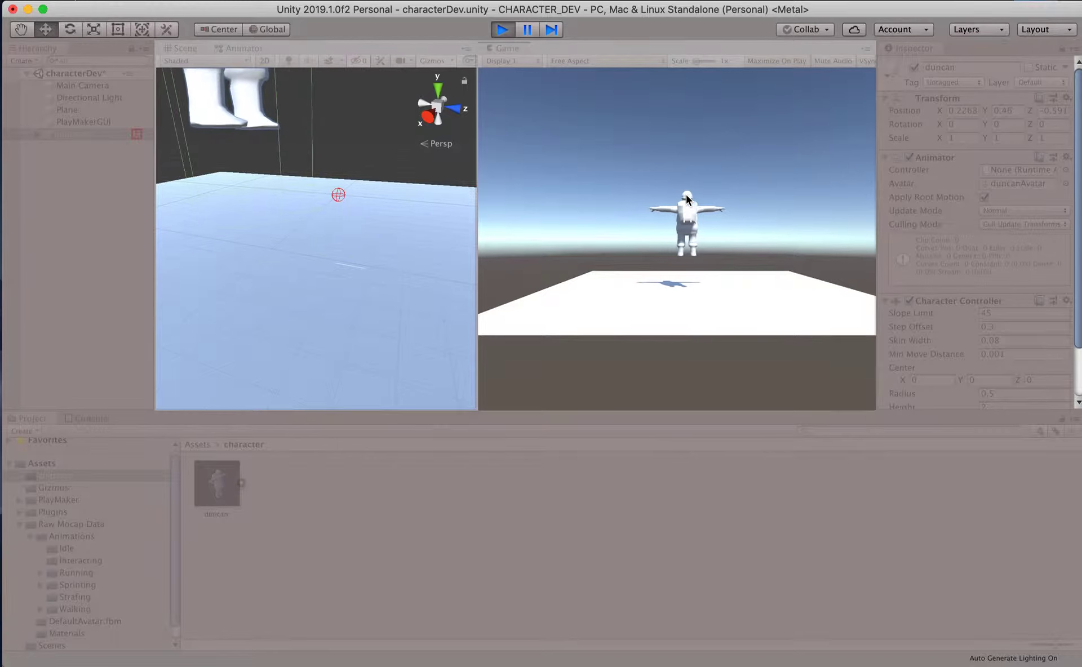
key("a")
key("w")
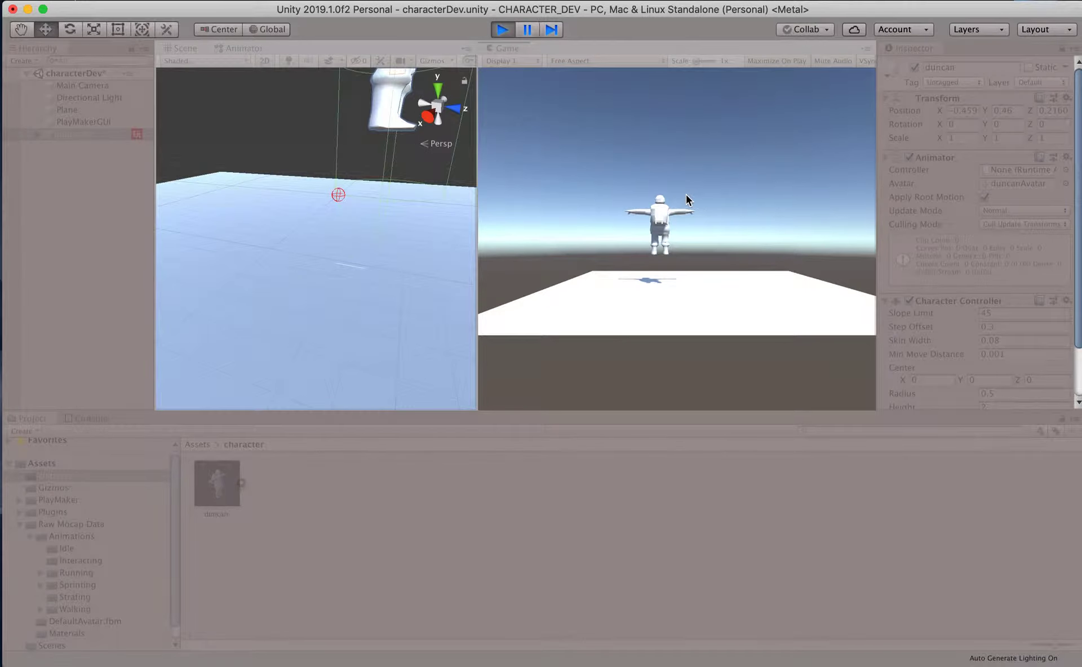
key("a")
key("s")
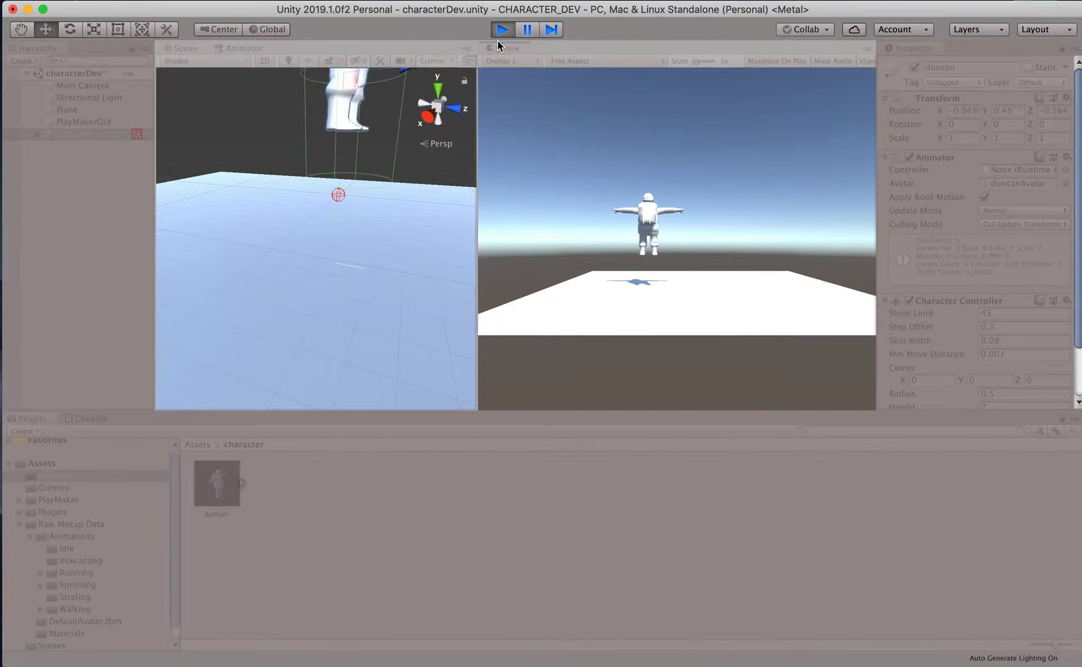
key("super+p")
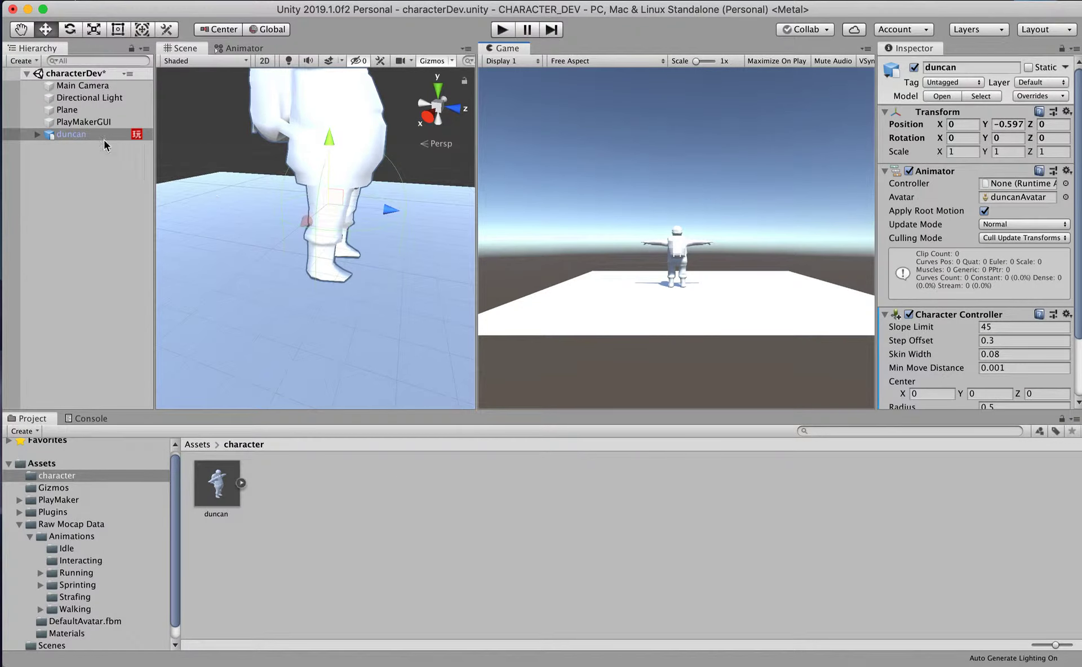
Reopen duncan's FSM for editing and copy Get Axis Vector and Controller Simple Move from the idle state into the movement state
scroll(1007, 316, "down", 3)
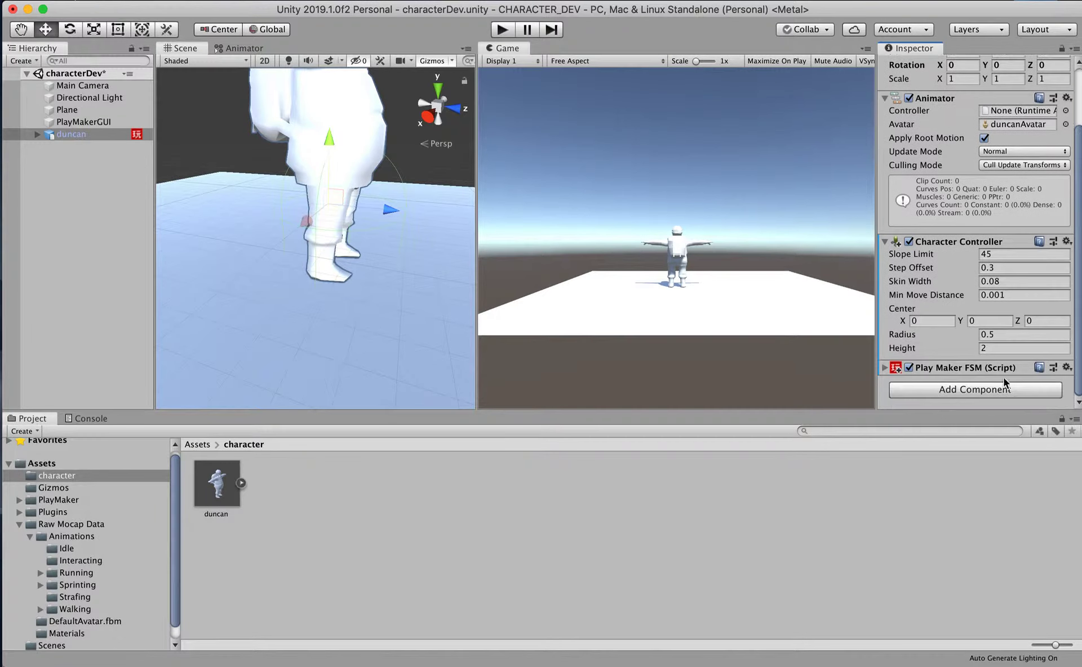
left_click(885, 367)
left_click(1053, 381)
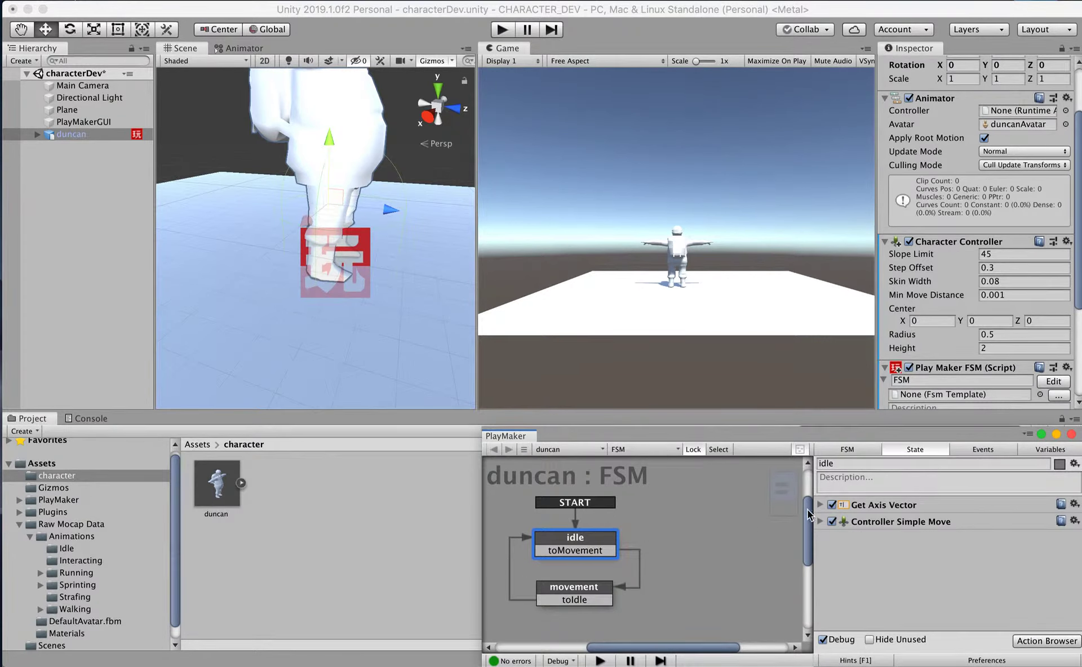
left_click_drag(871, 505, 871, 505)
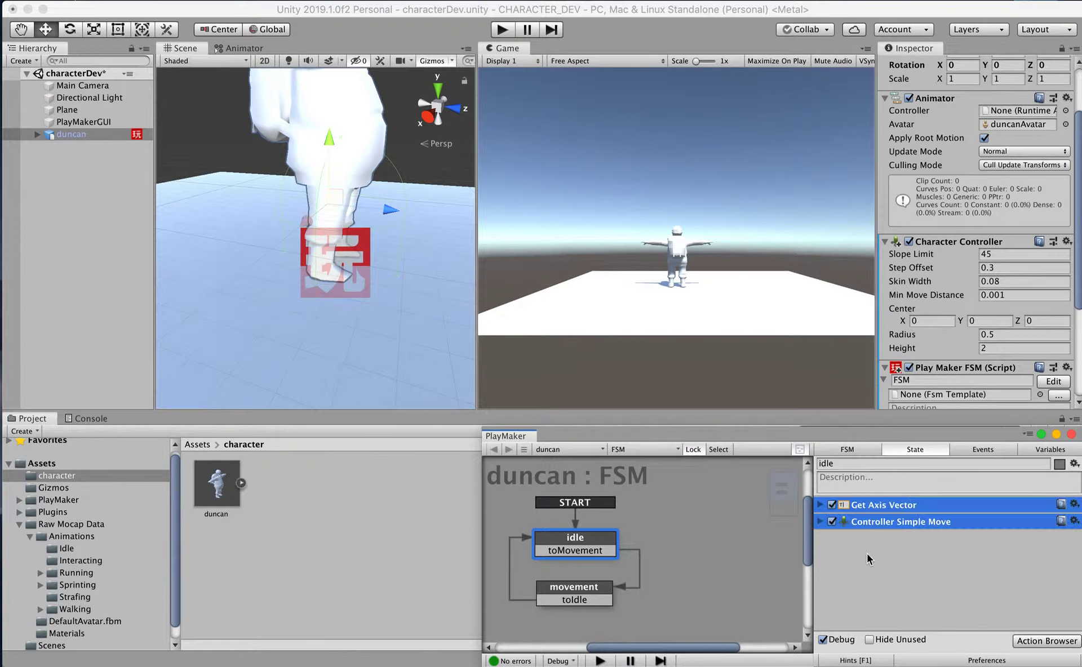
left_click(580, 590)
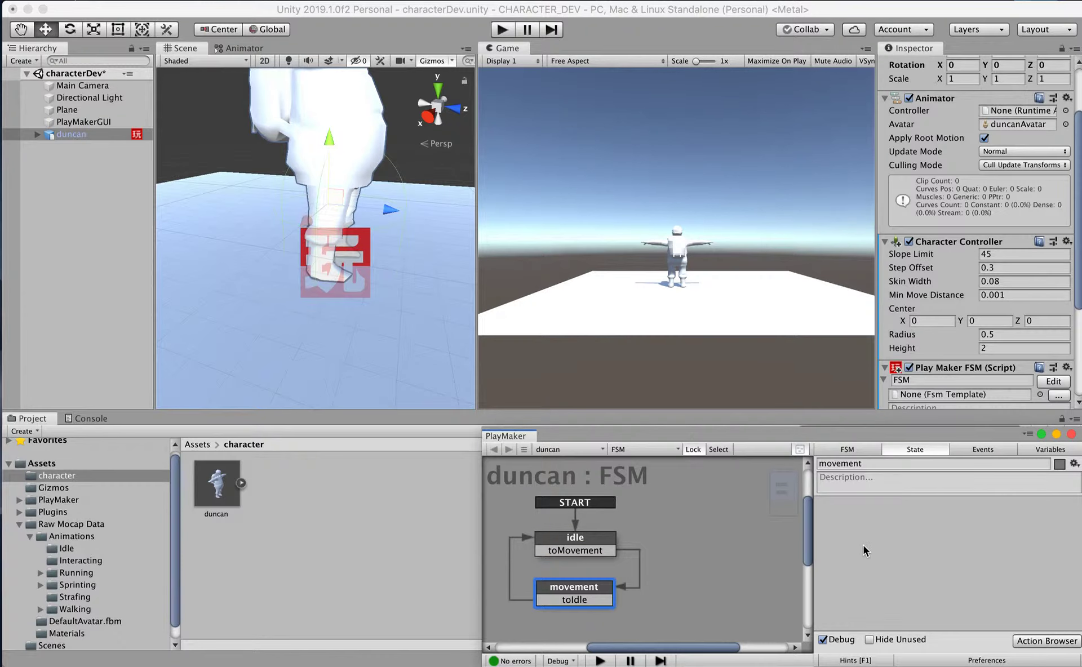
key("super+v")
key("Delete")
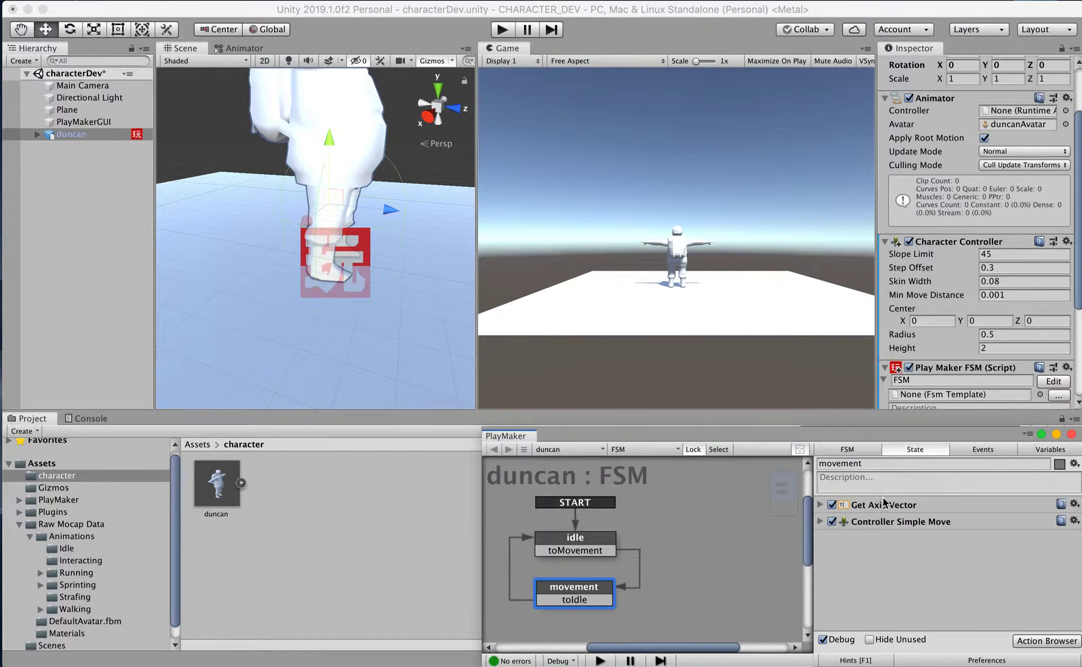
left_click(587, 539)
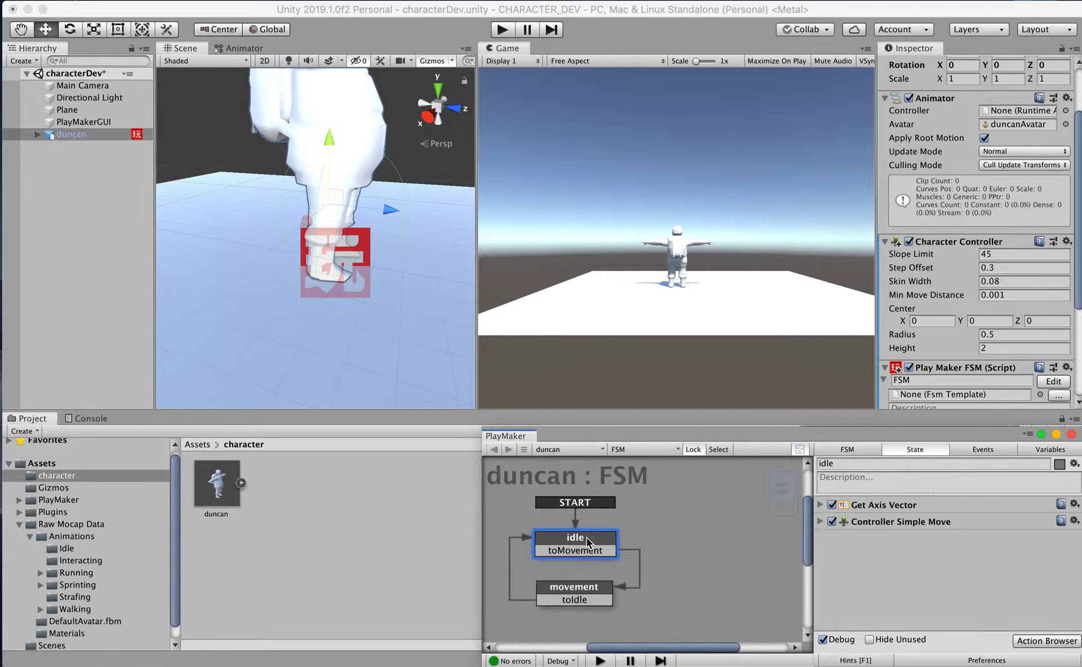
Search the actions for "smooth" and add Smooth Look At Direction to the movement state
left_click(589, 589)
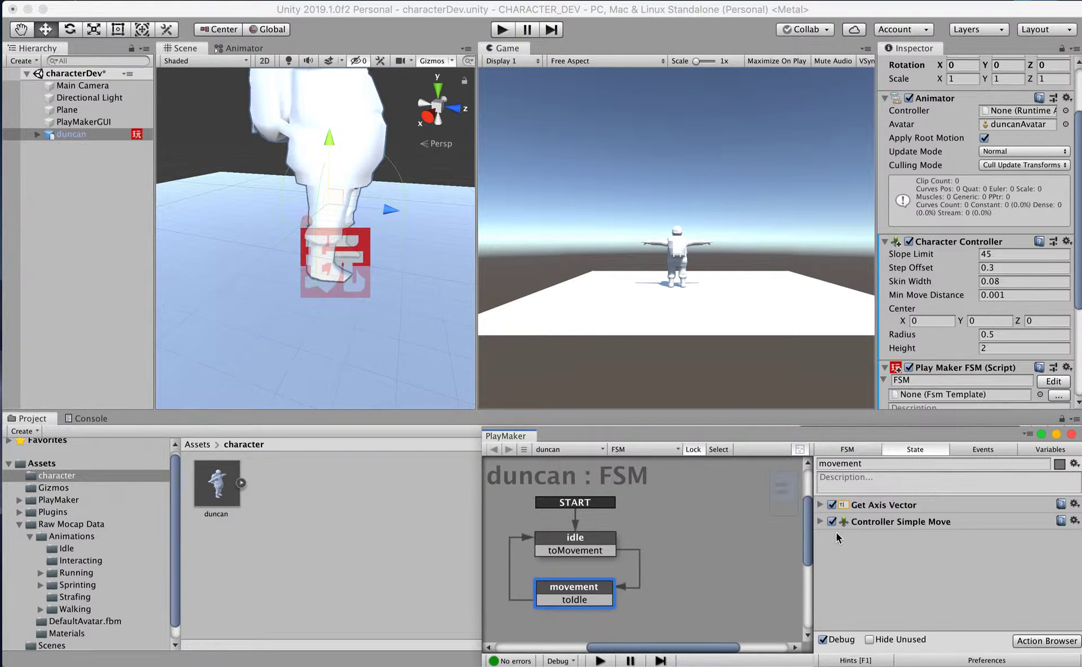
left_click(1045, 642)
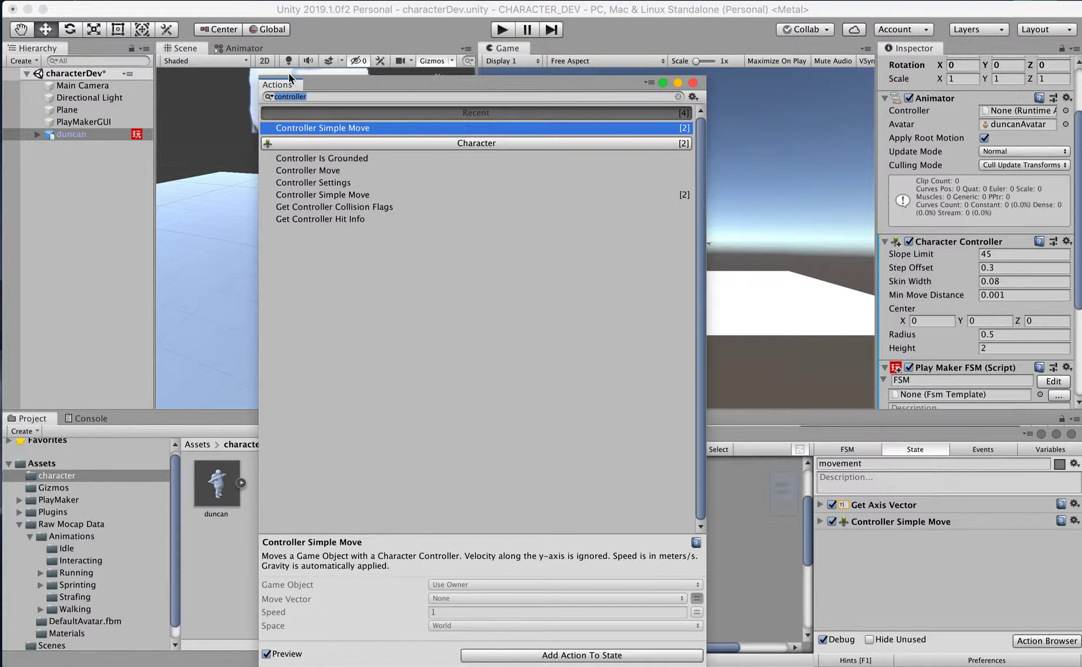
type("smooth")
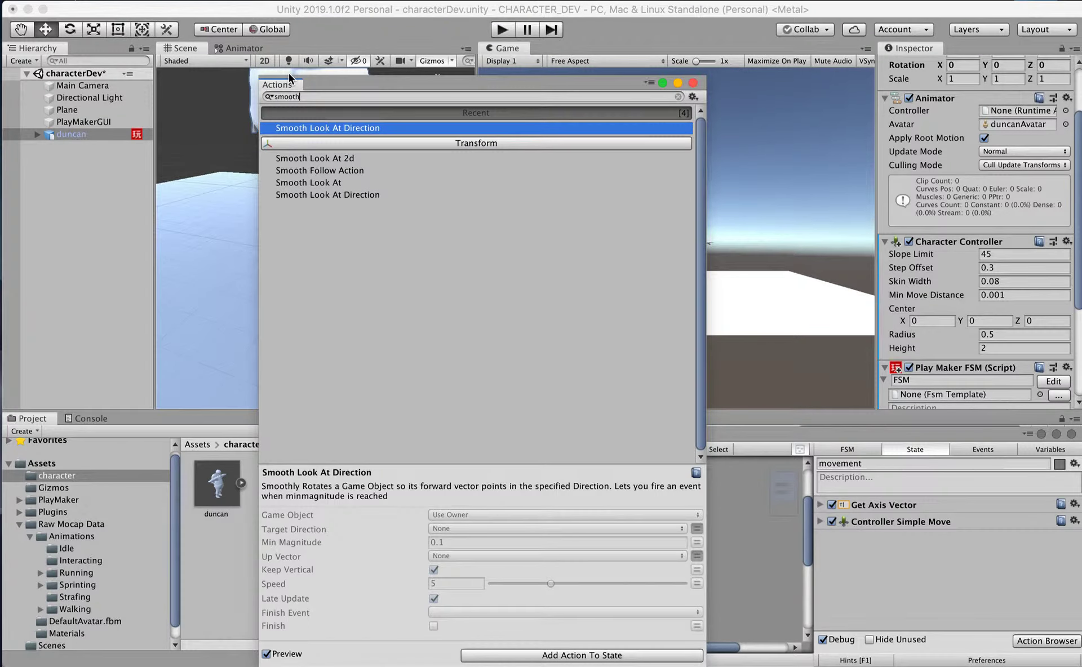
key("Return")
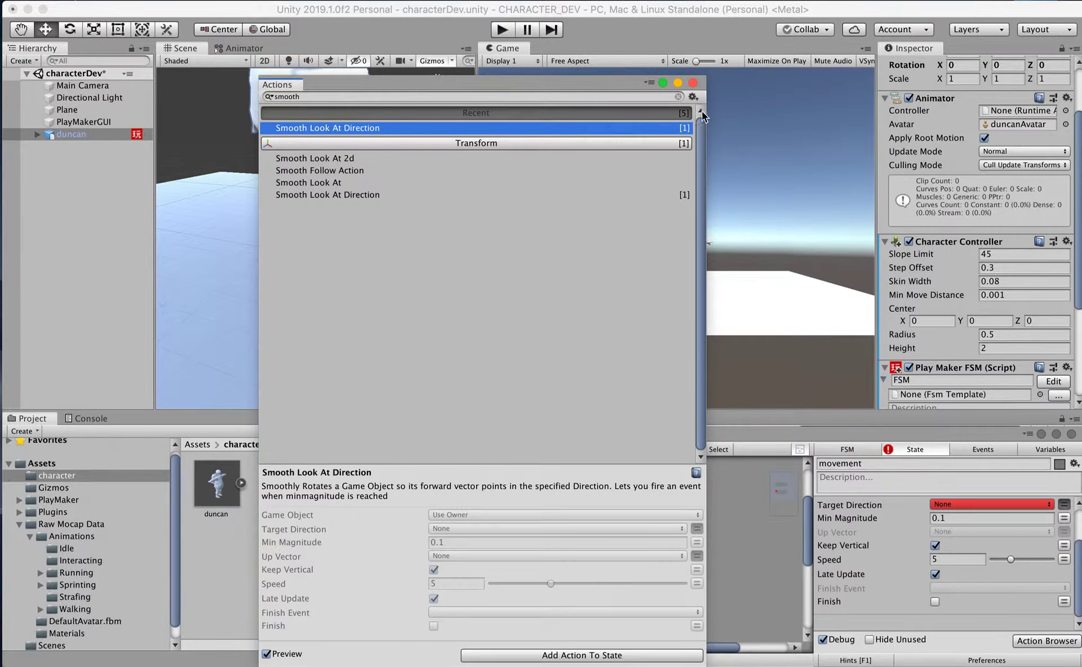
left_click(693, 84)
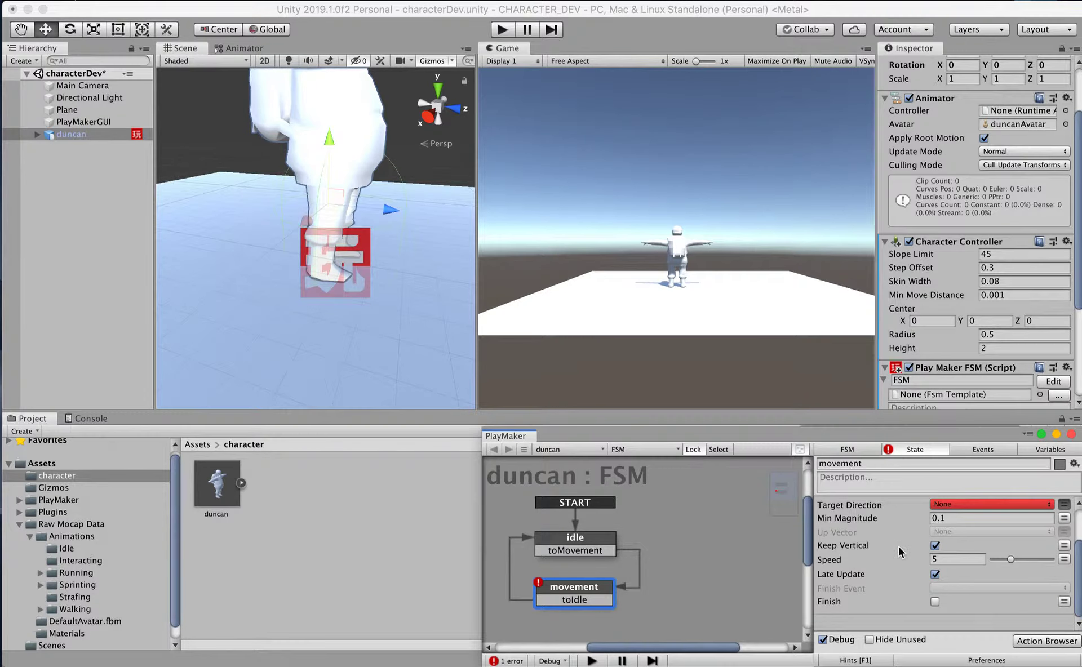
Set the movement state's Smooth Look At Direction to Speed 30 with the global movementVector as Target Direction
left_click_drag(945, 559, 853, 534)
type("30")
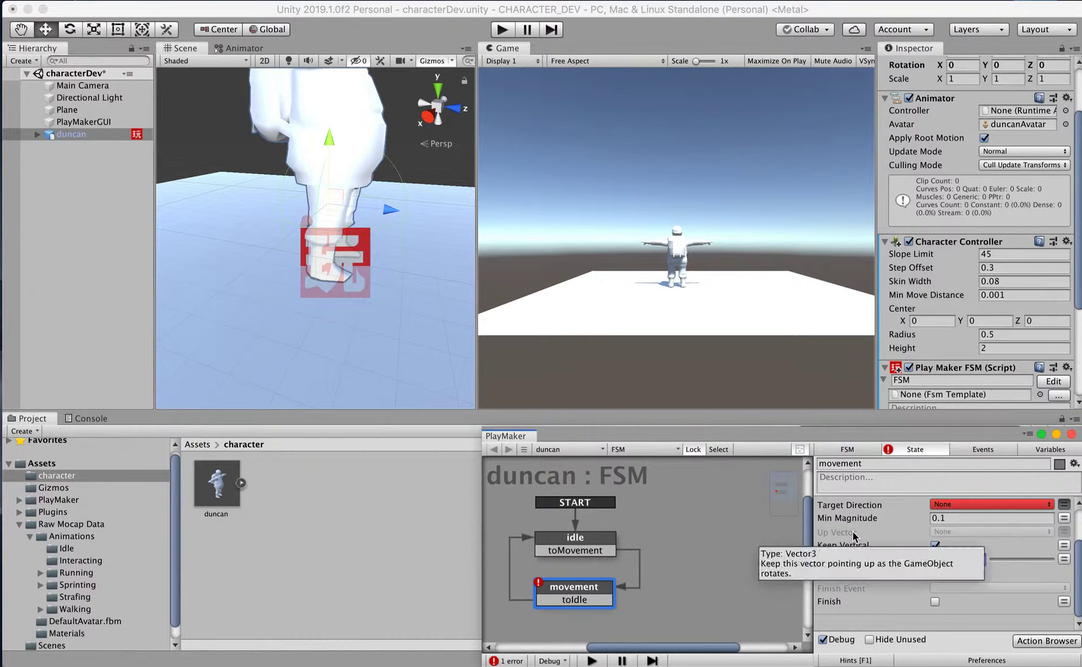
scroll(902, 552, "up", 3)
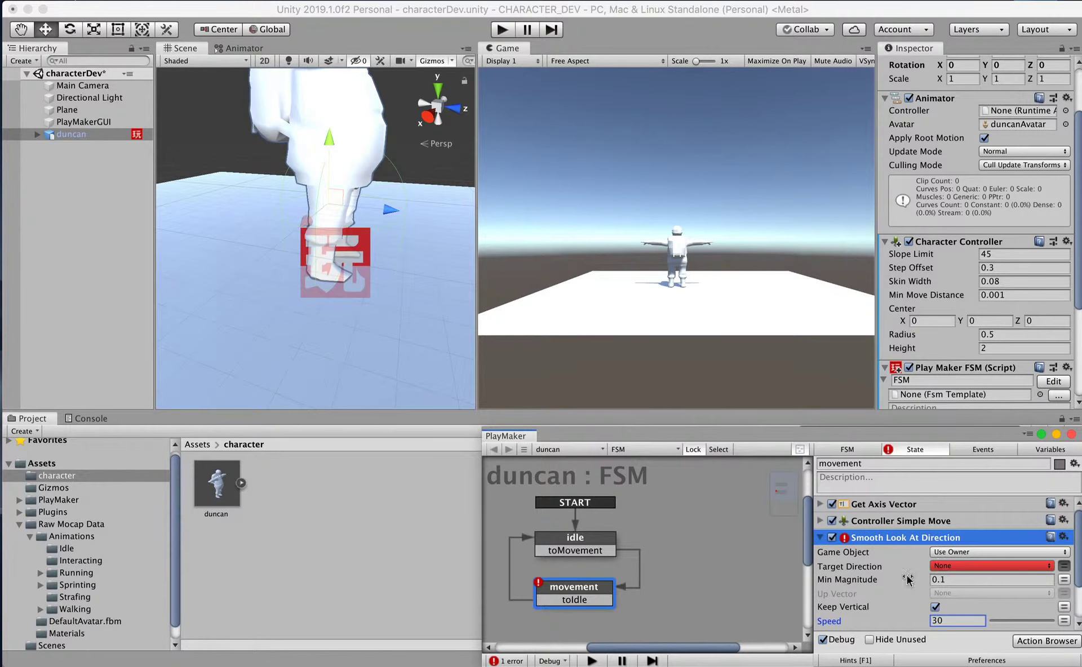
left_click(947, 566)
mouse_move(966, 594)
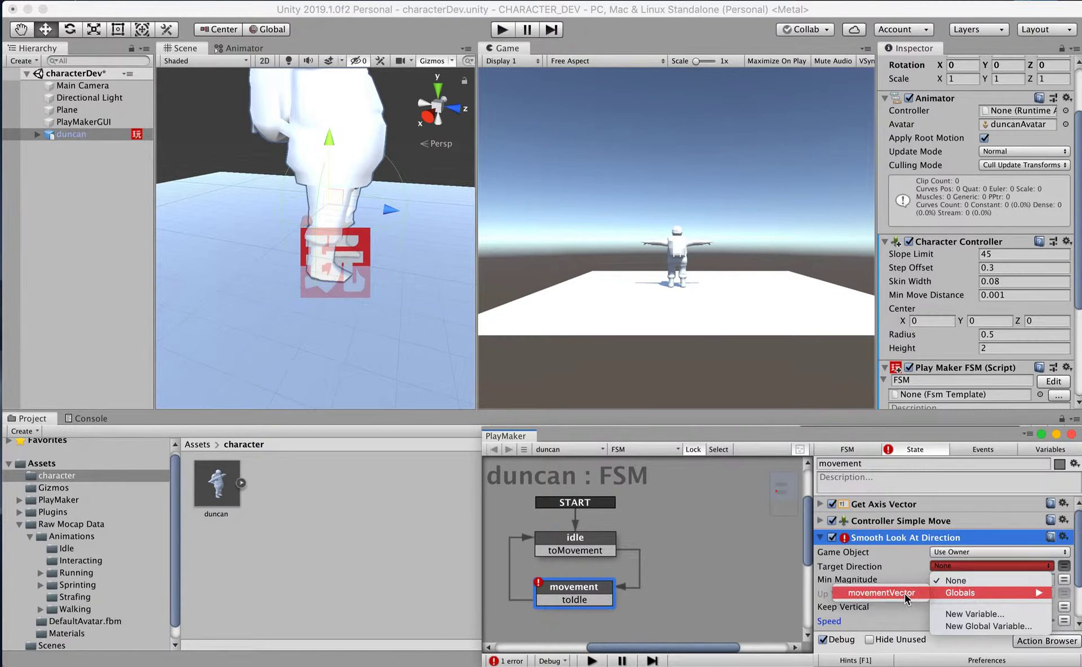
left_click(879, 594)
left_click(821, 539)
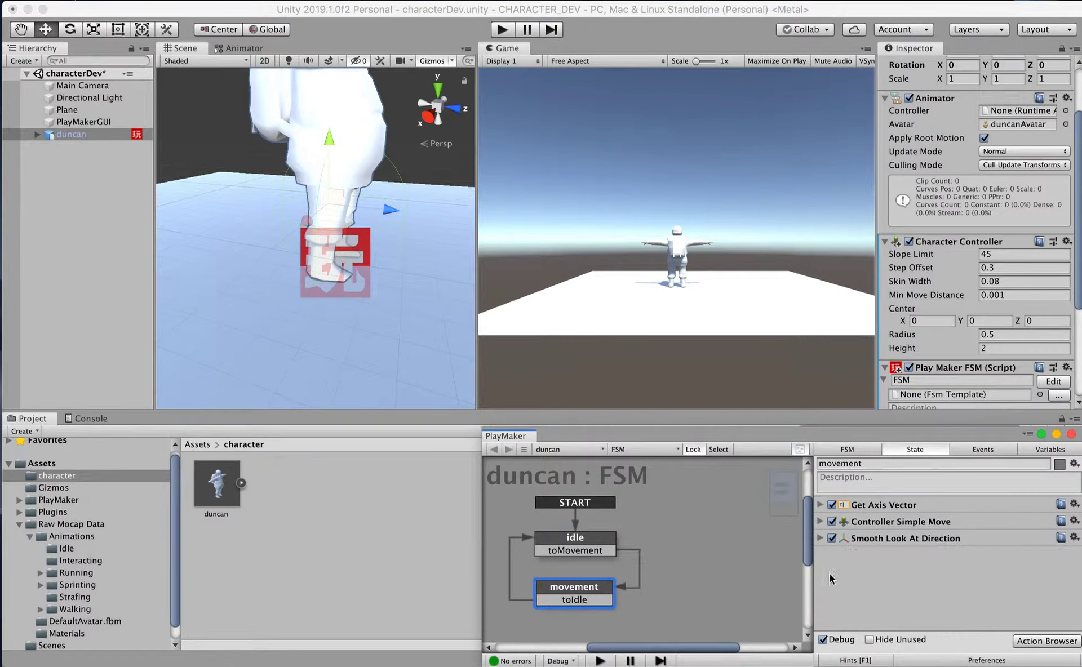
Copy Smooth Look At Direction from the movement state into the idle state, keeping only one copy there
left_click(872, 542)
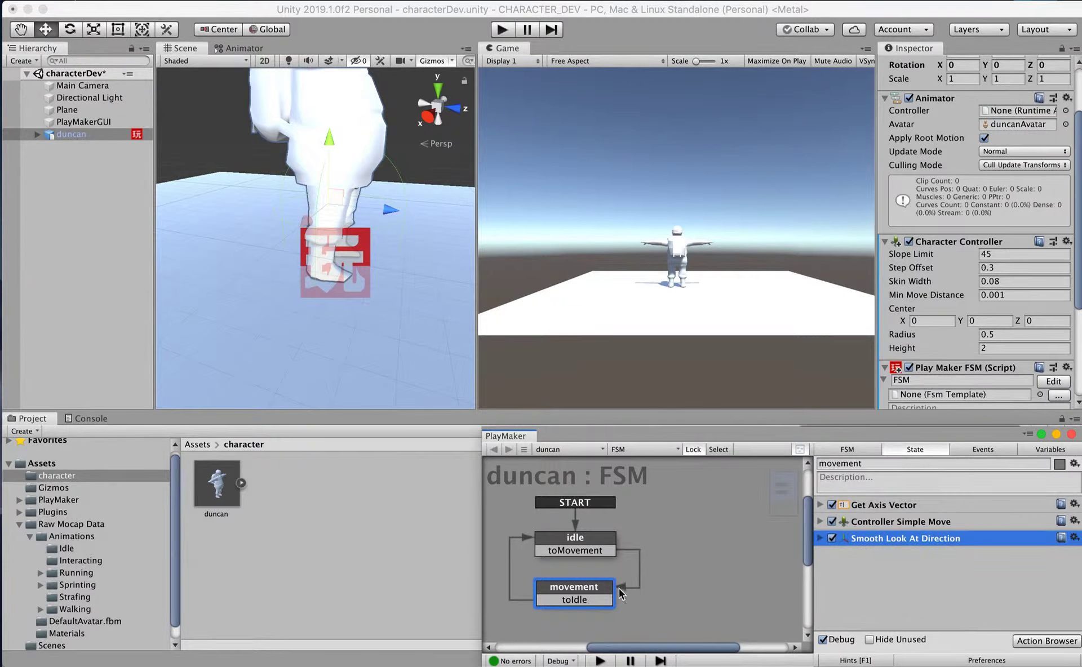
left_click(595, 546)
key("super+v")
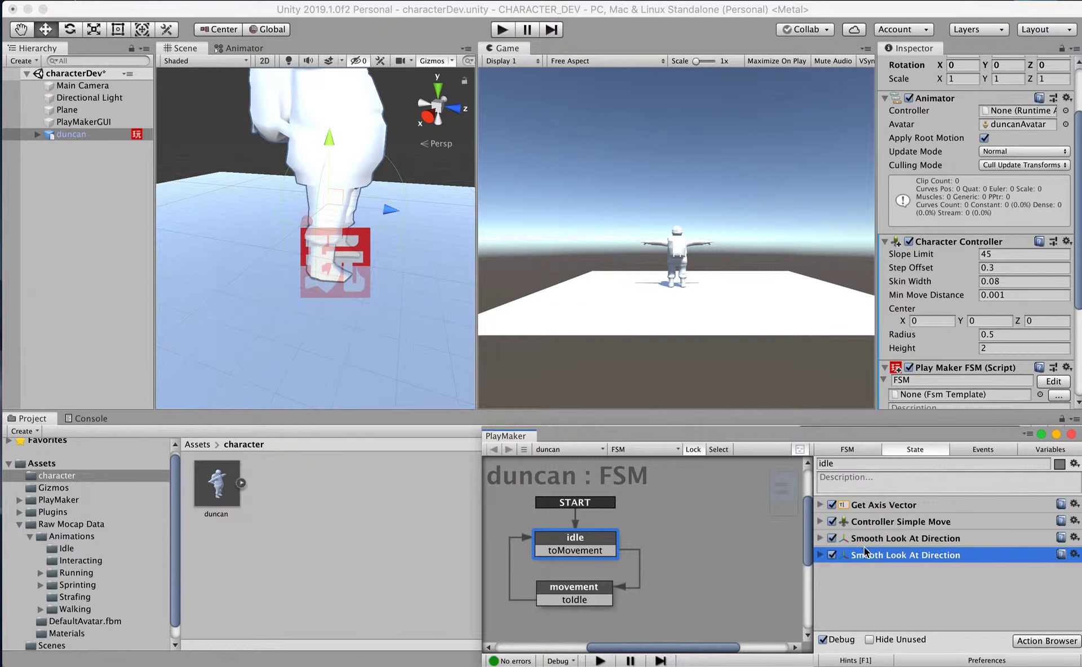
key("Delete")
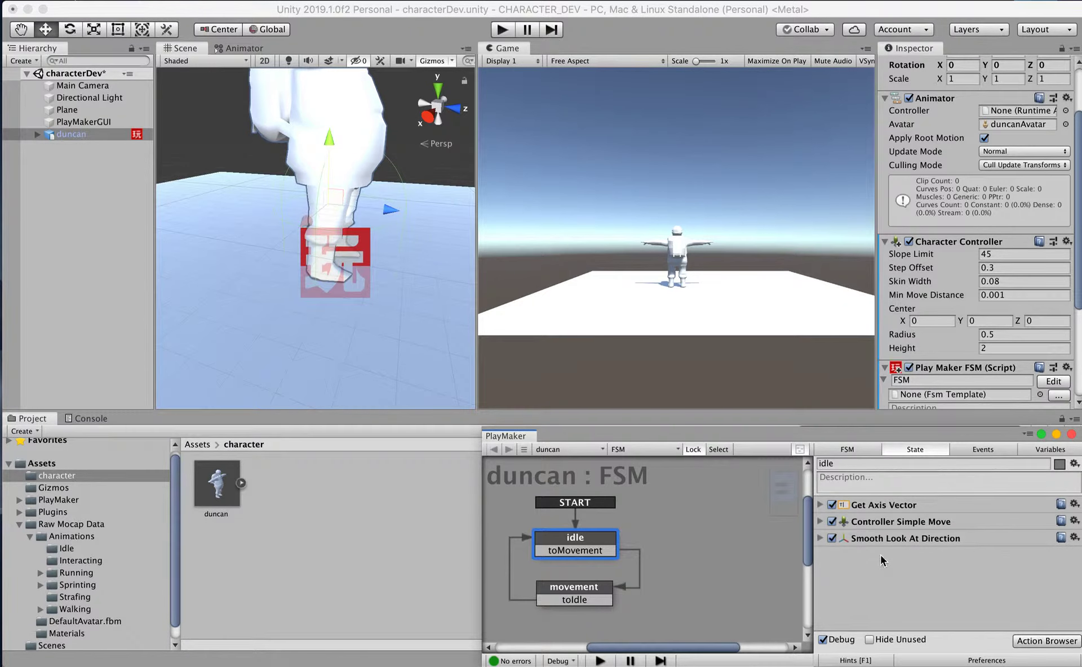
Search the actions for "float" and add Float Compare to the idle state
left_click(1047, 641)
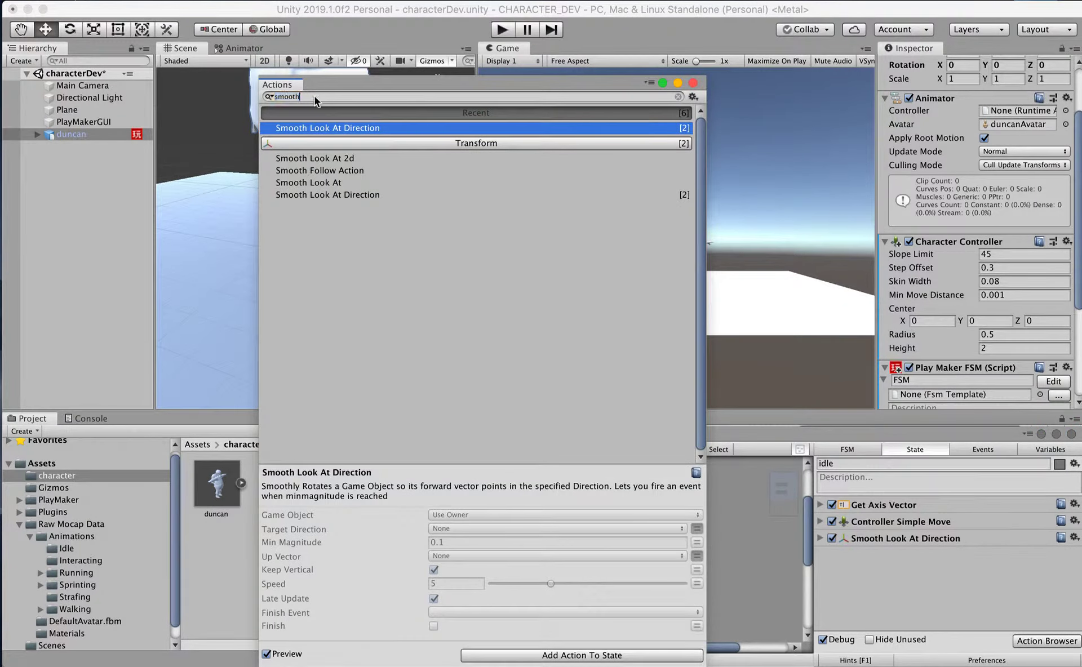
type("float")
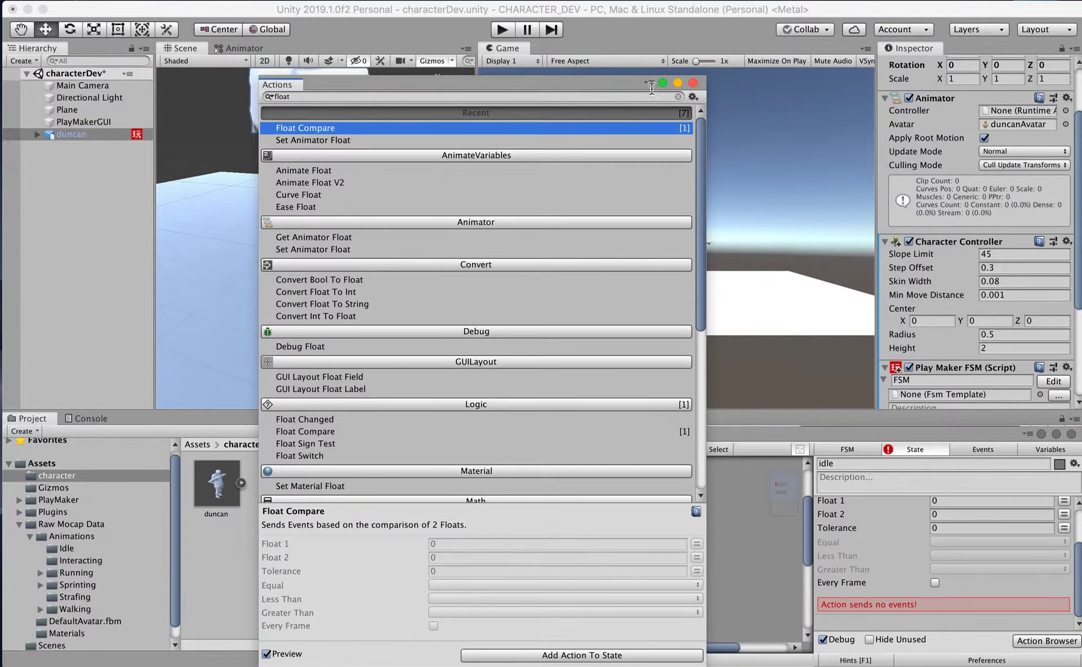
left_click(693, 83)
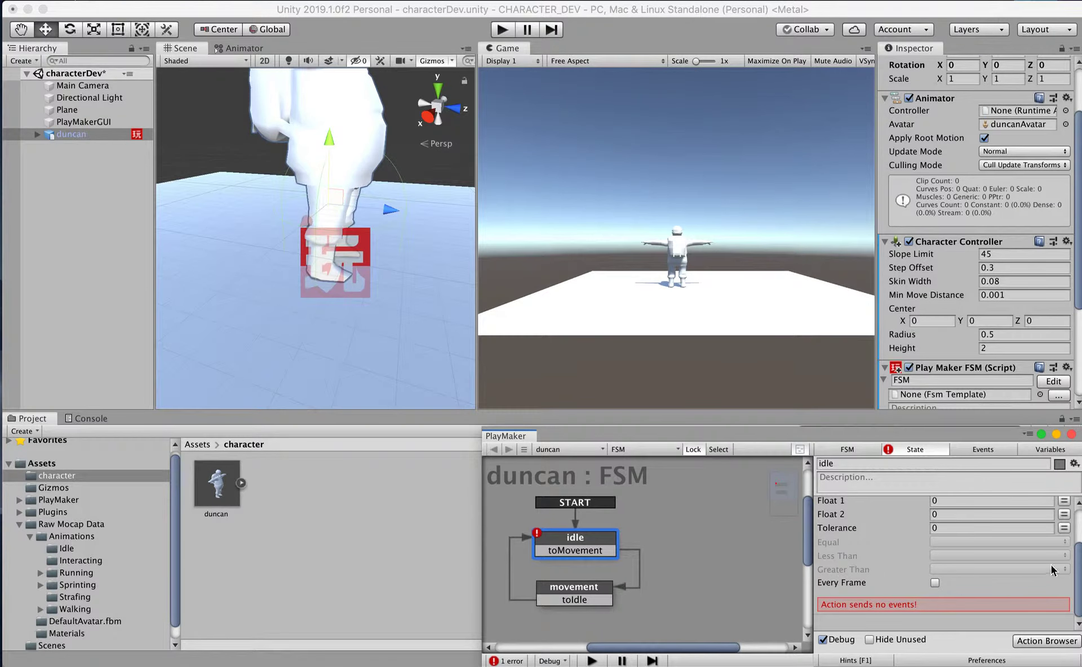
Set the idle state's Float Compare to compare the global magnitude variable as Float 1 with 0.1 as Float 2
scroll(1066, 566, "up", 3)
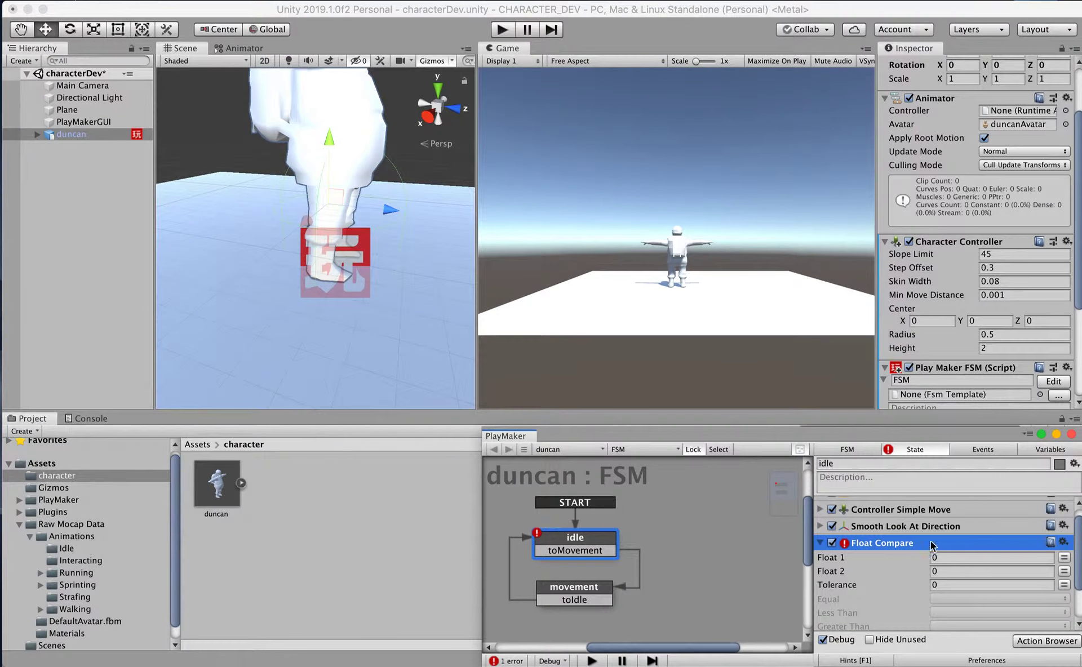
left_click(1064, 558)
left_click(1000, 557)
mouse_move(973, 583)
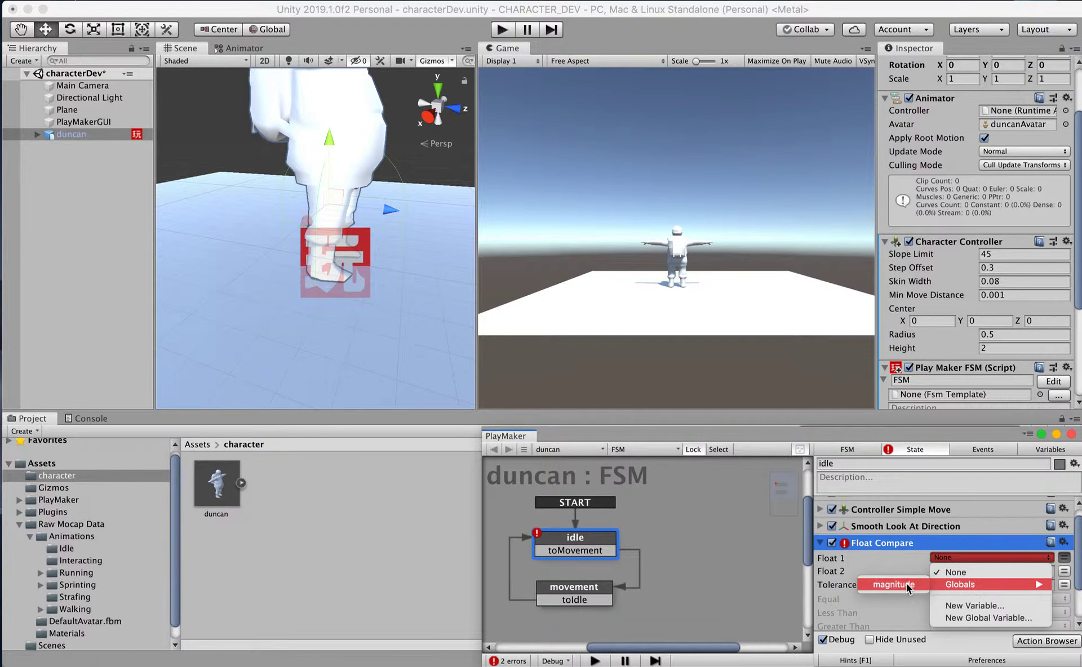
left_click(908, 584)
left_click(945, 585)
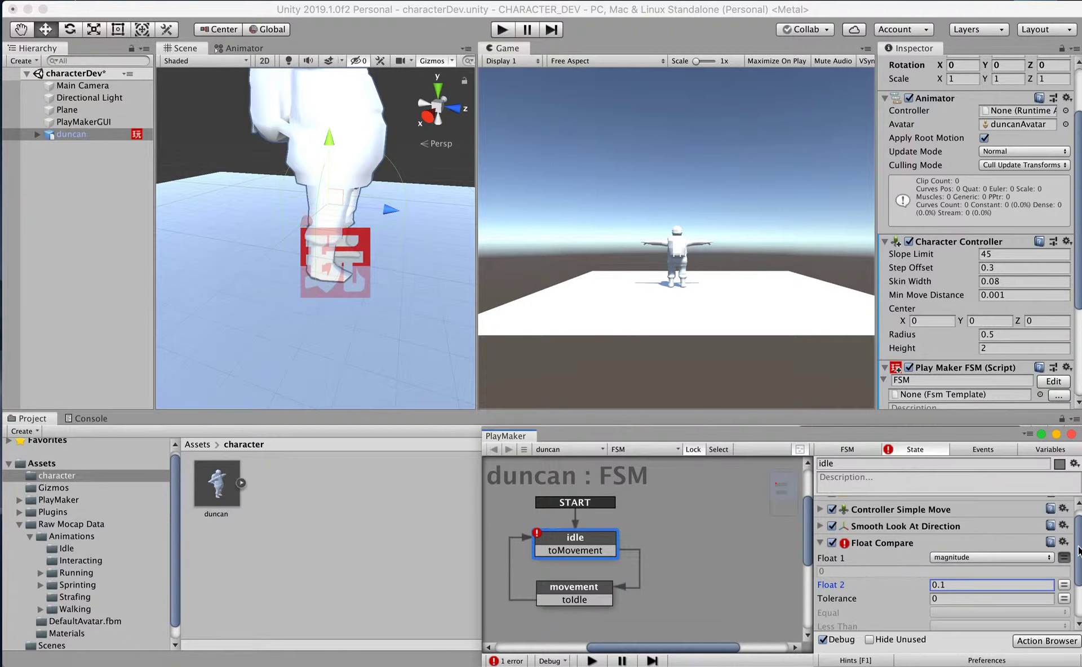
Make the idle state's Float Compare run every frame and send toMovement when Float 1 is greater
scroll(1078, 550, "down", 3)
left_click(935, 611)
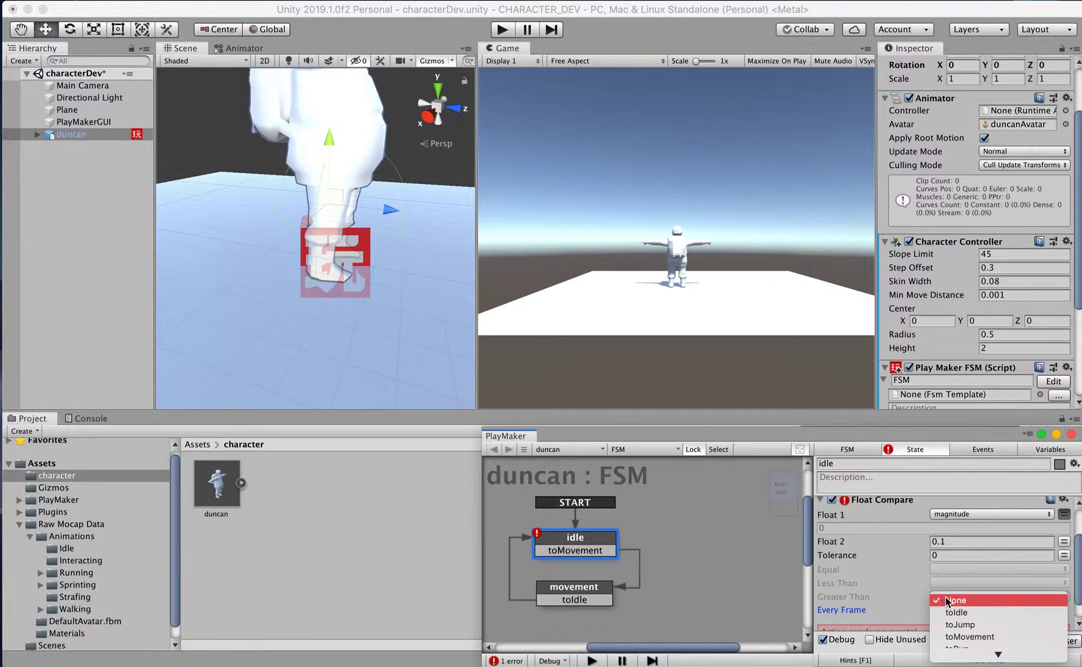
left_click(969, 637)
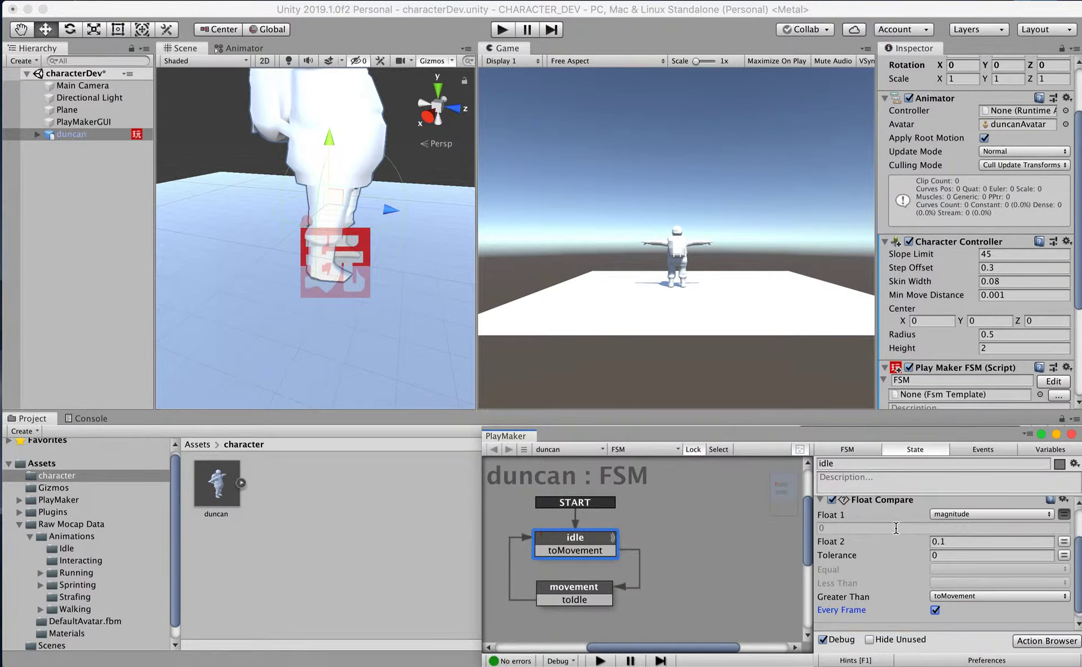
left_click(824, 500)
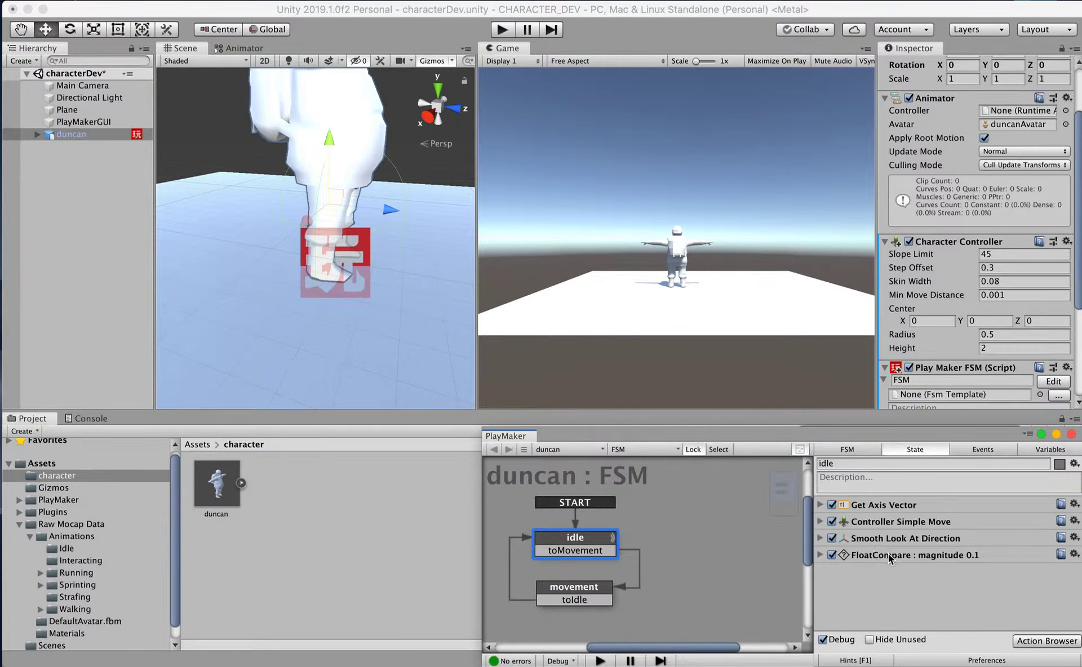
Copy the magnitude Float Compare from the idle state into the movement state and delete the duplicate copy
left_click(882, 555)
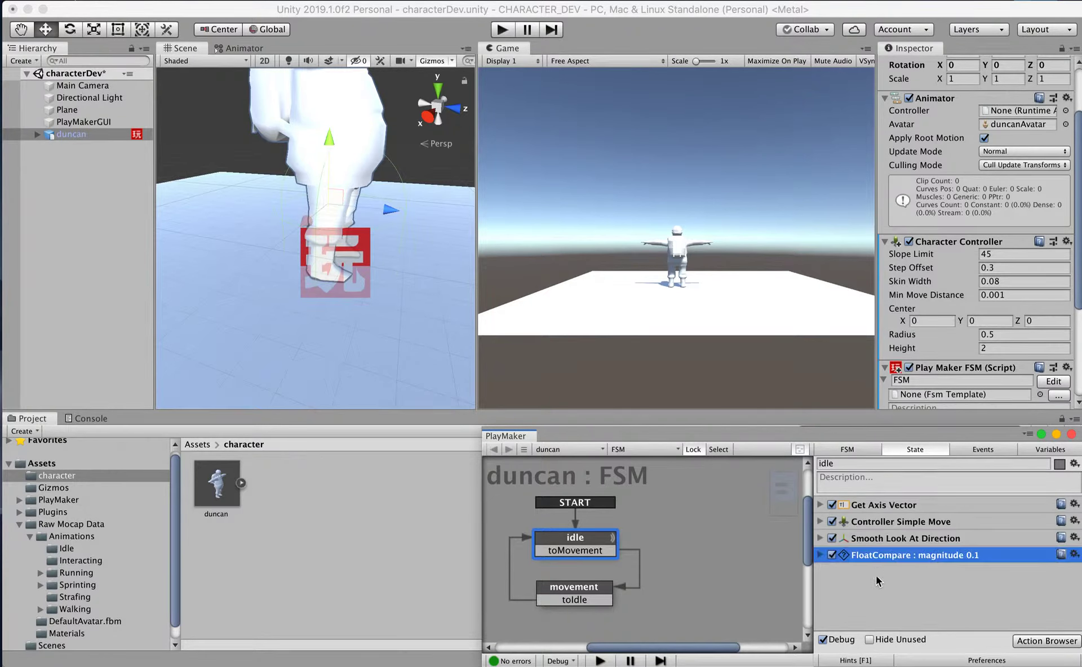
left_click(584, 591)
key("ctrl+v")
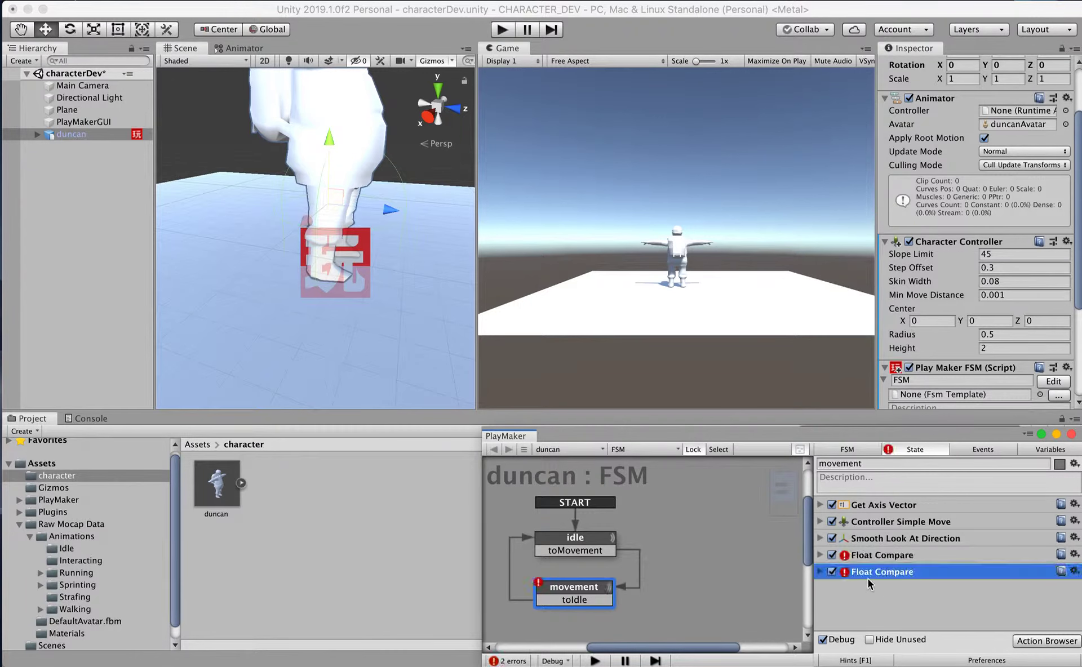
left_click(877, 558)
left_click(877, 573)
key("Delete")
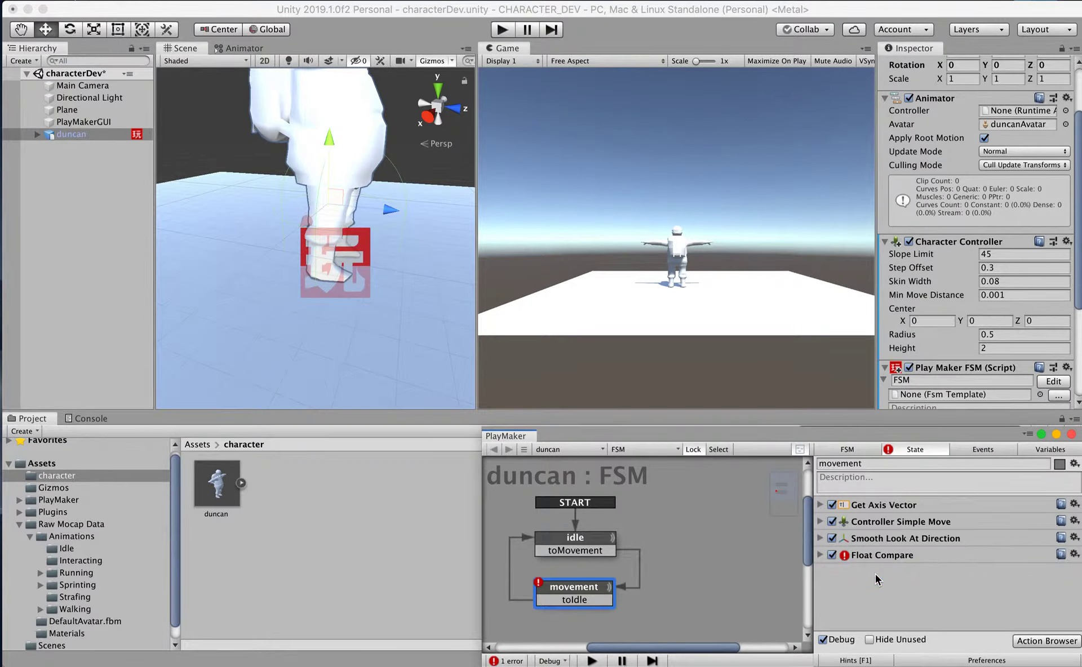
In the movement state's Float Compare, clear the Greater Than event and set Less Than to toIdle
left_click(821, 555)
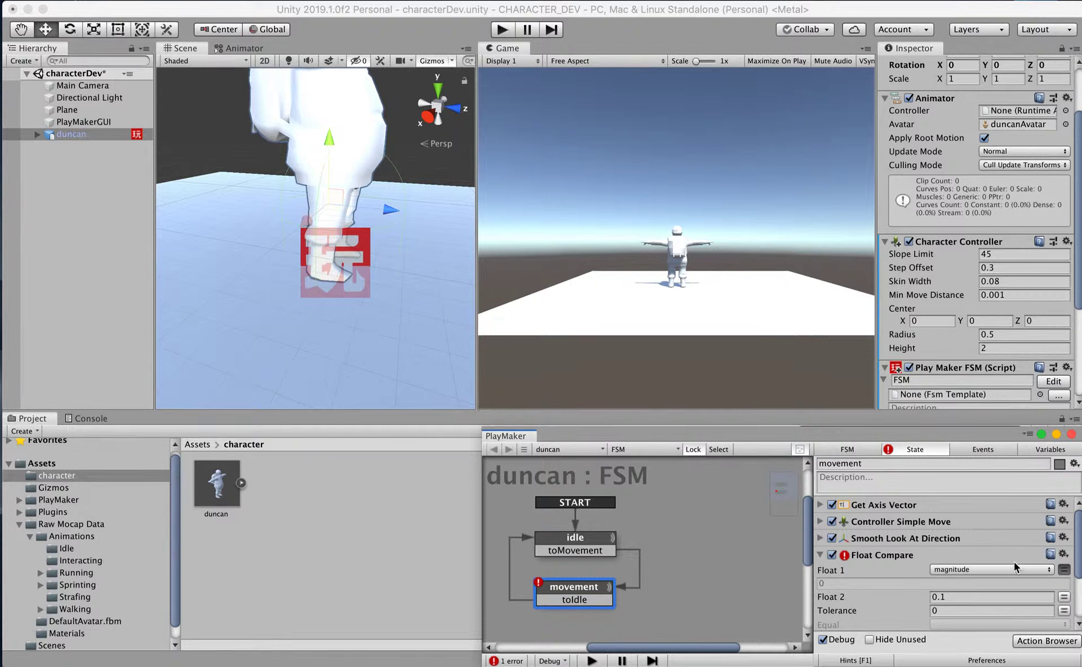
scroll(907, 539, "down", 3)
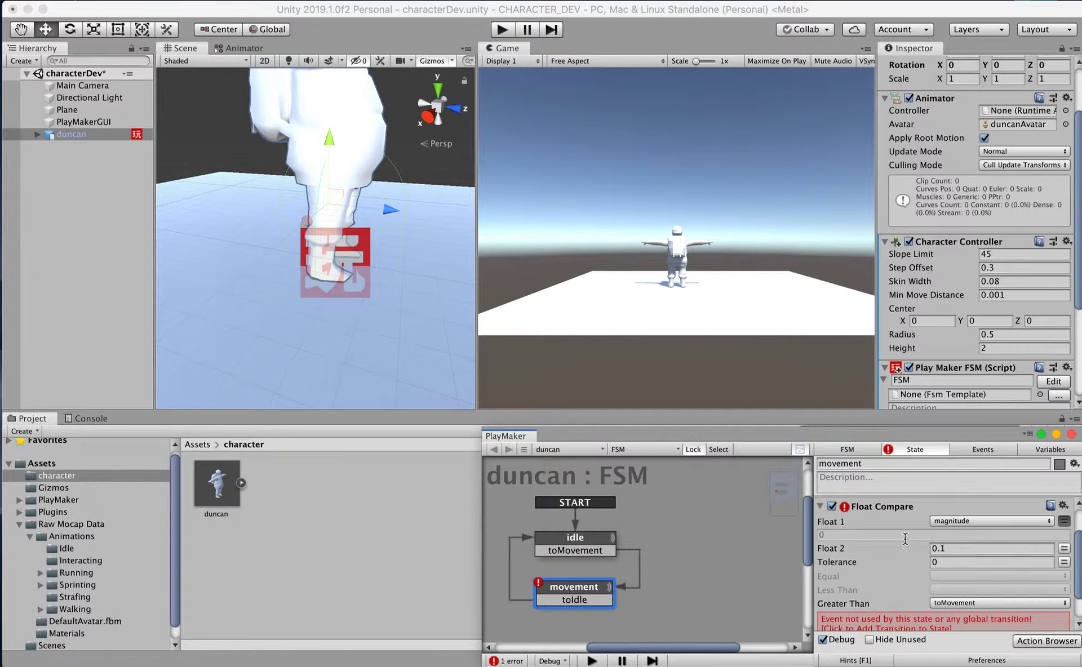
left_click(958, 603)
left_click(896, 613)
left_click(946, 602)
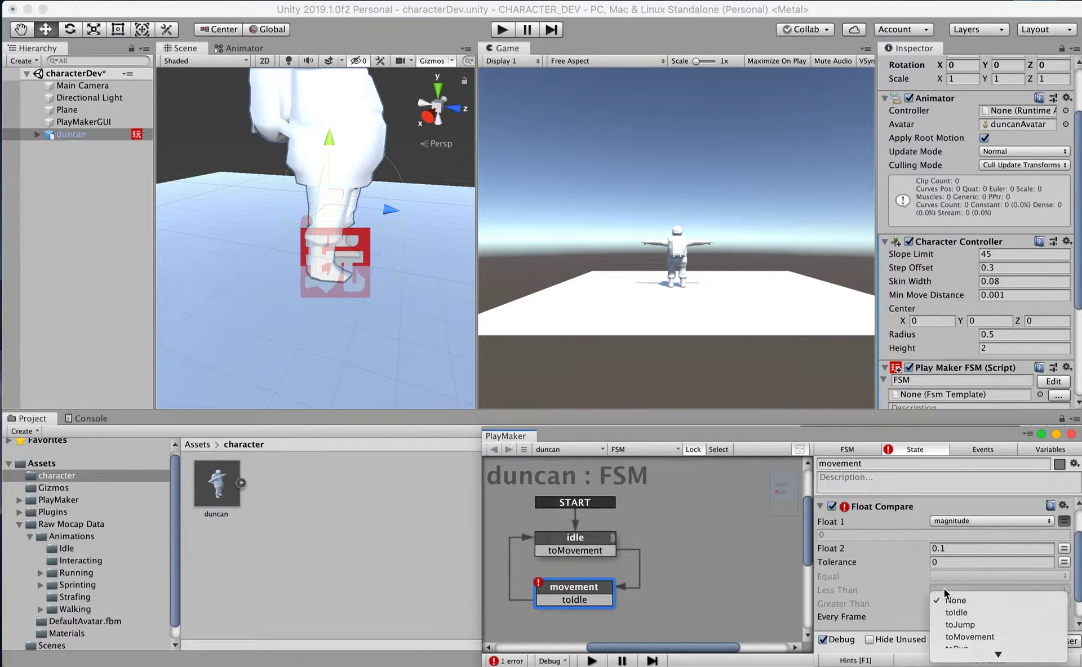
left_click(957, 615)
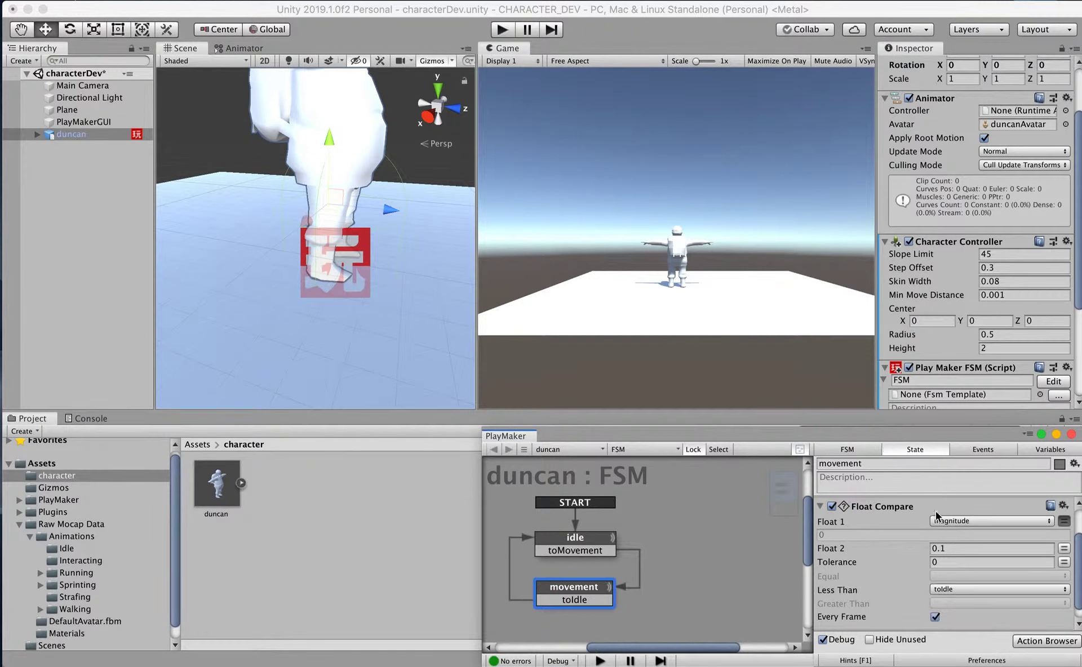
left_click(821, 506)
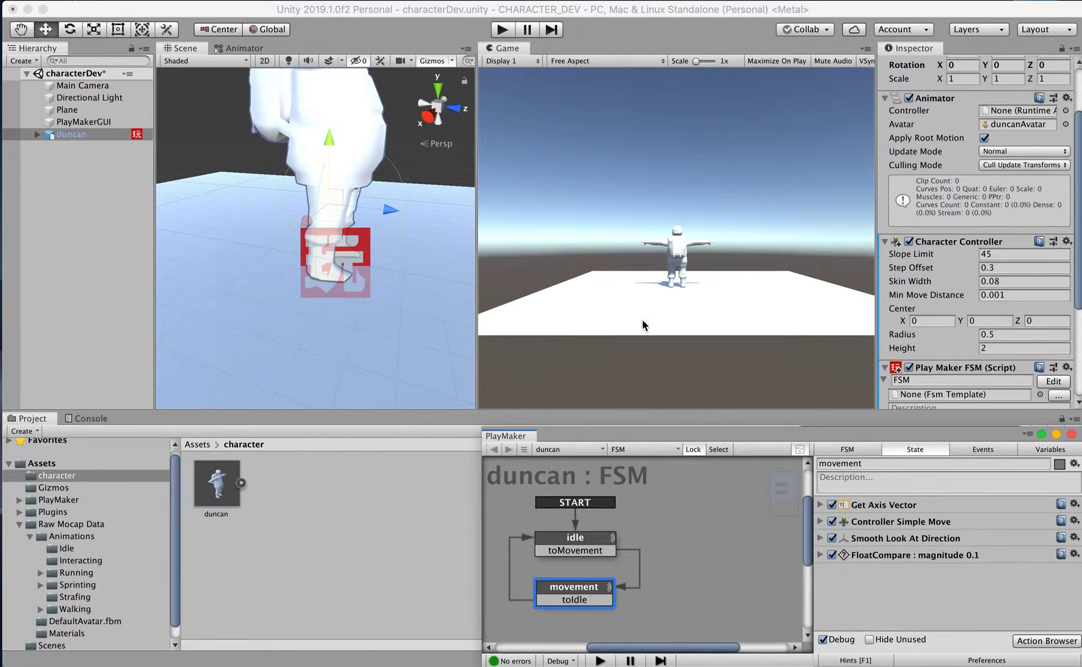
Play the scene and open duncan's FSM from its component to watch the active state during playback
left_click(501, 31)
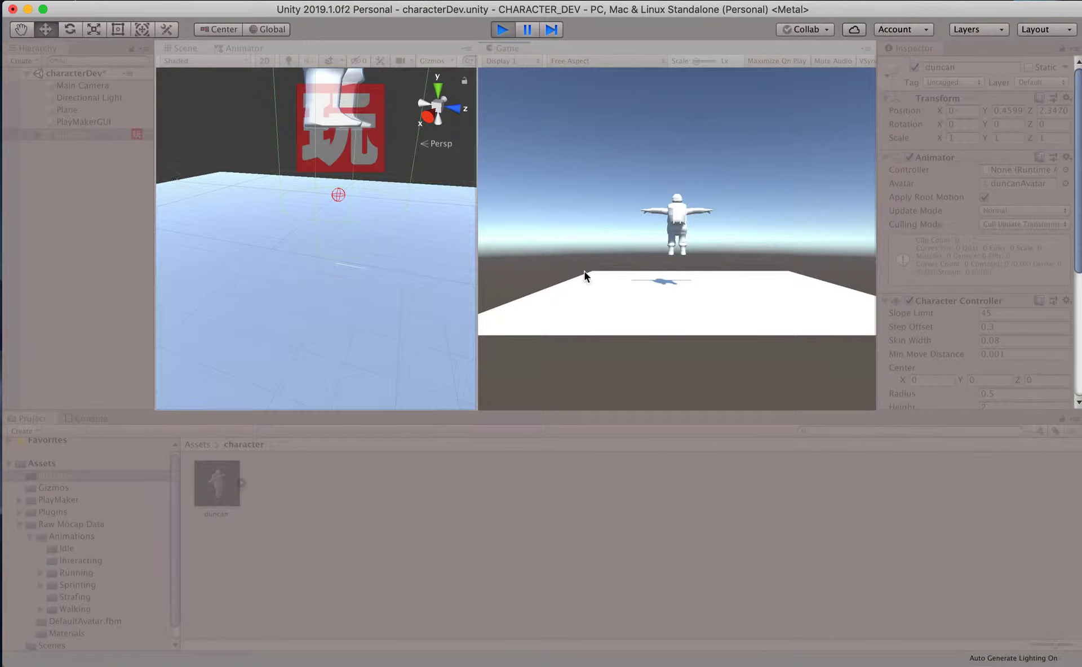
scroll(1055, 271, "down", 10)
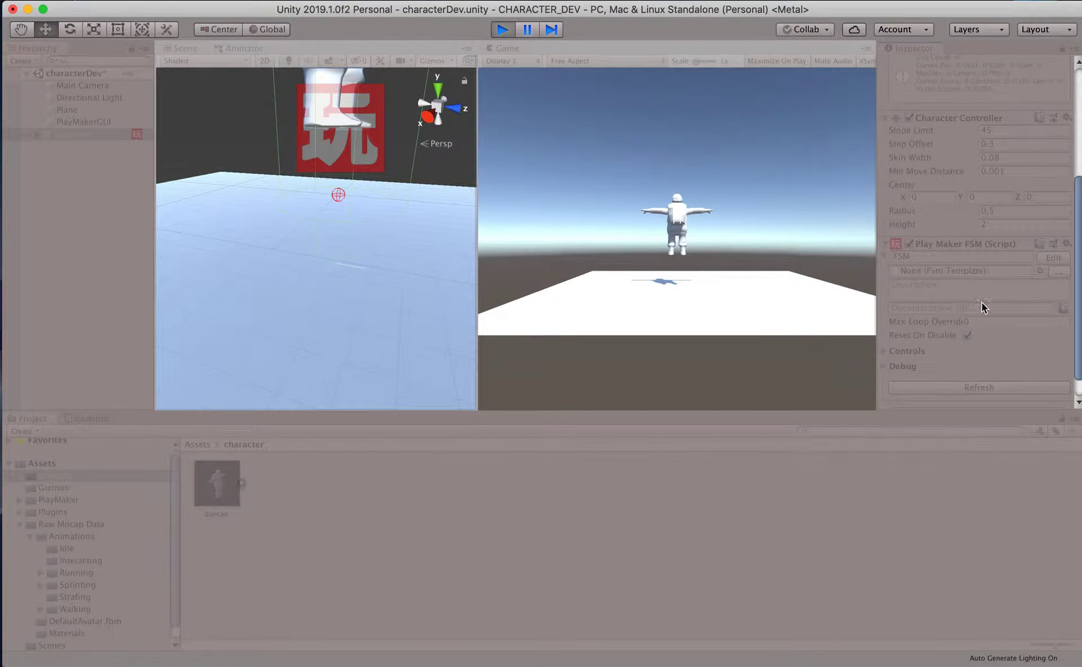
scroll(1054, 242, "down", 1)
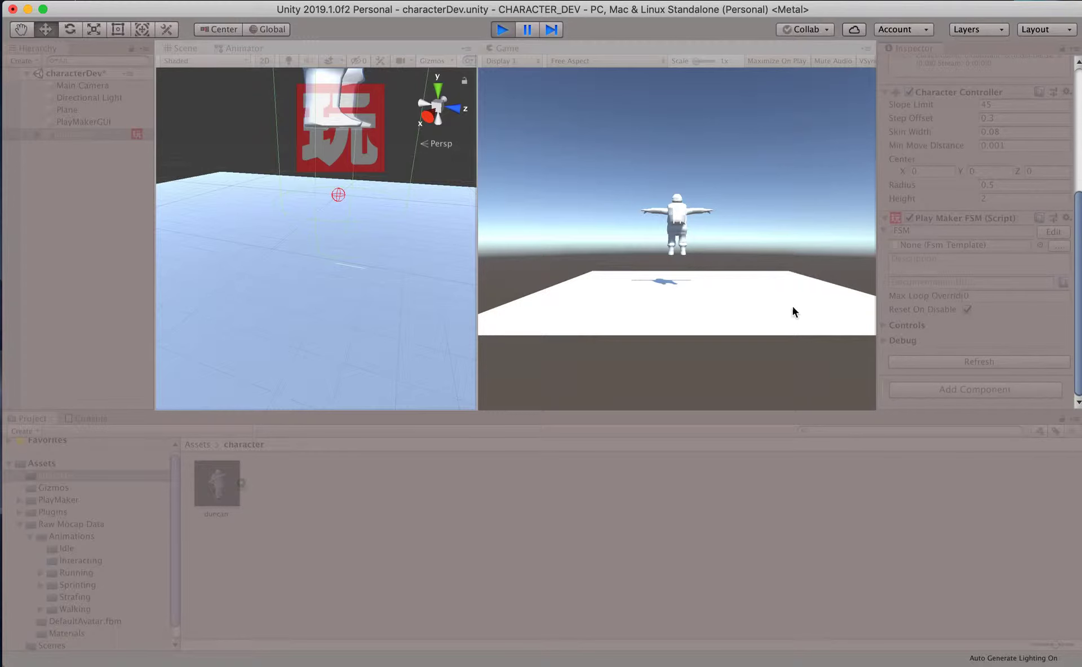
left_click(1052, 231)
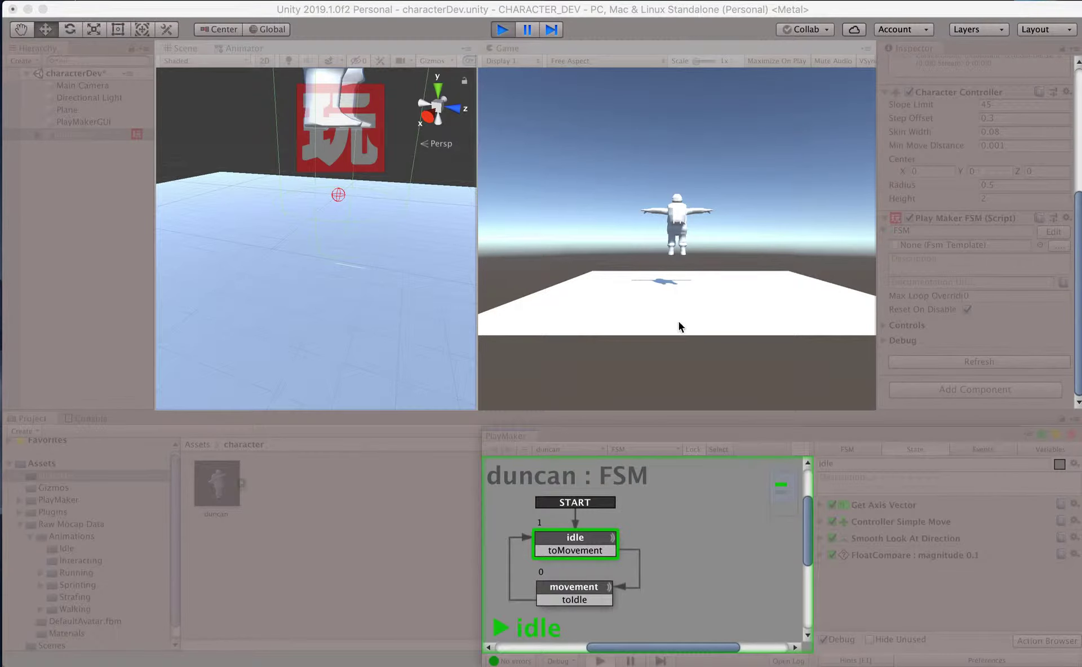
left_click(719, 300)
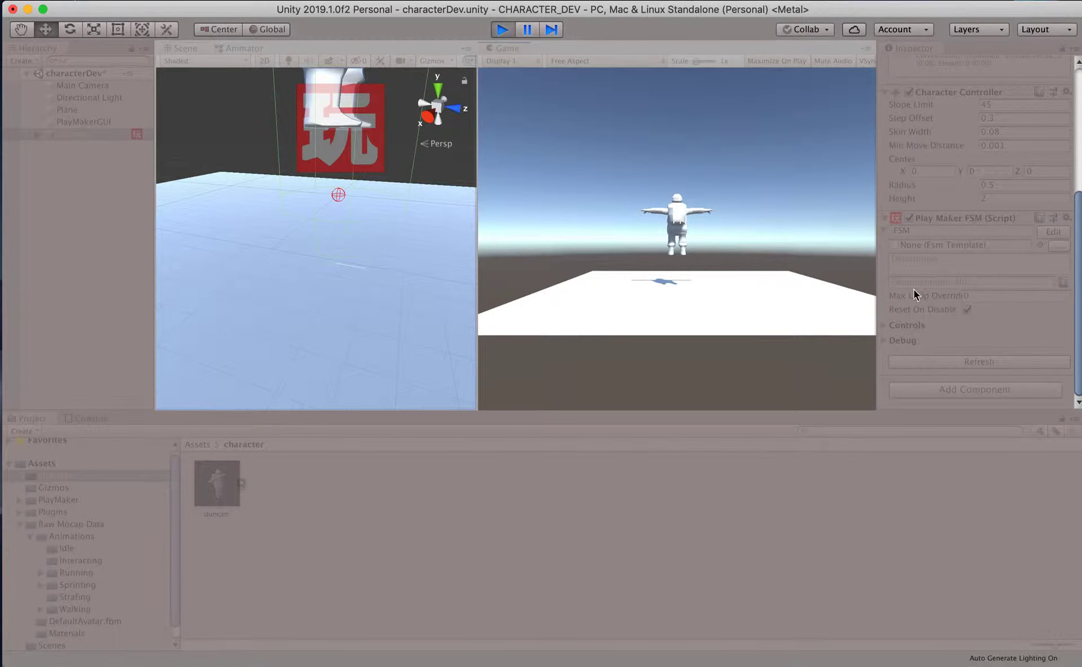
left_click(1052, 231)
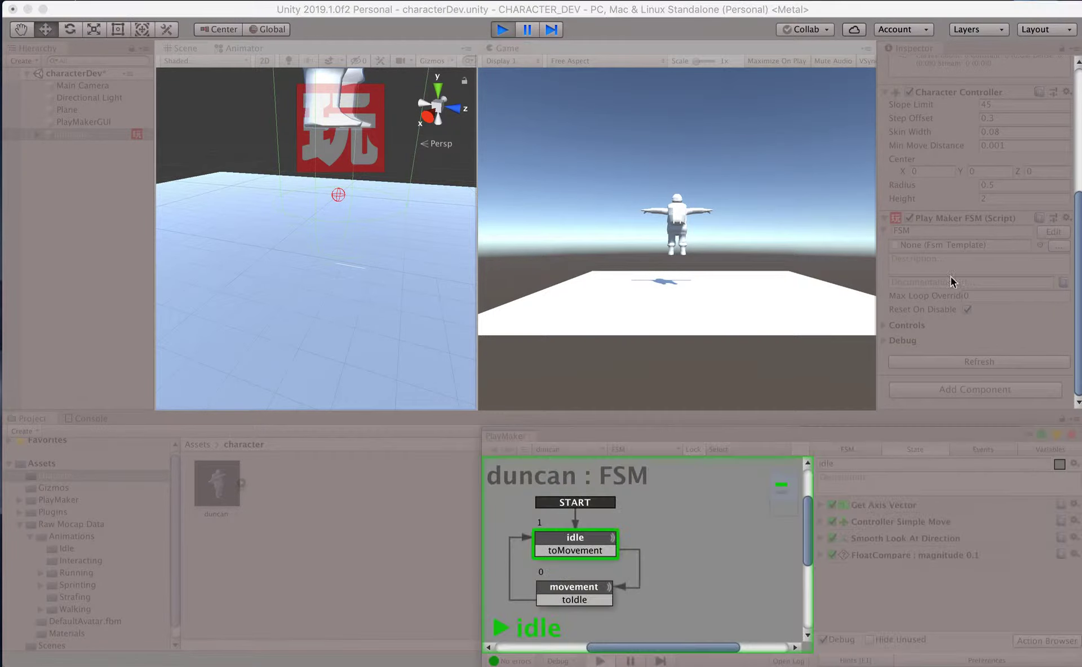
Move the editor window aside, place duncan's floating FSM graph beside it, and close the PlayMaker welcome window so graph and game view show together
left_click(802, 314)
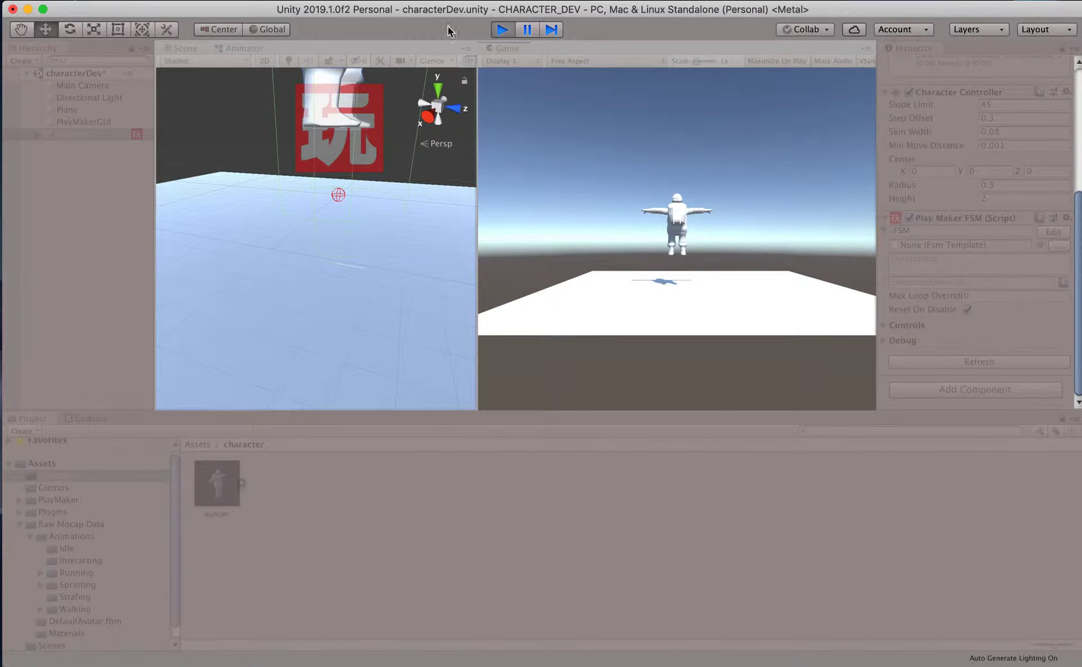
left_click_drag(387, 13, 701, 12)
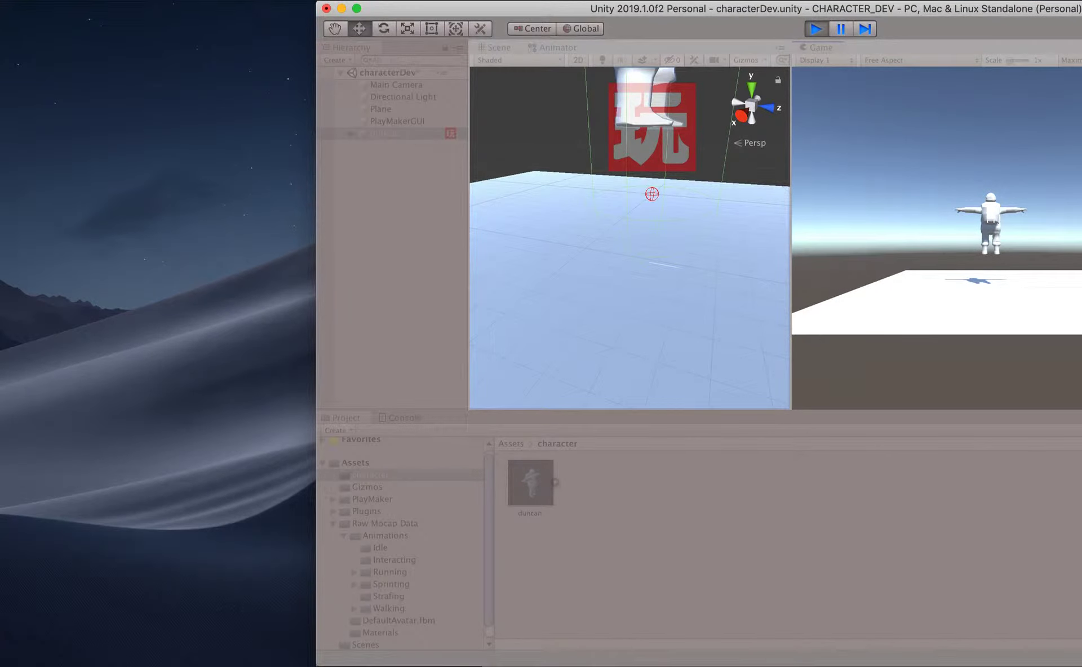
left_click(360, 1)
left_click(394, 10)
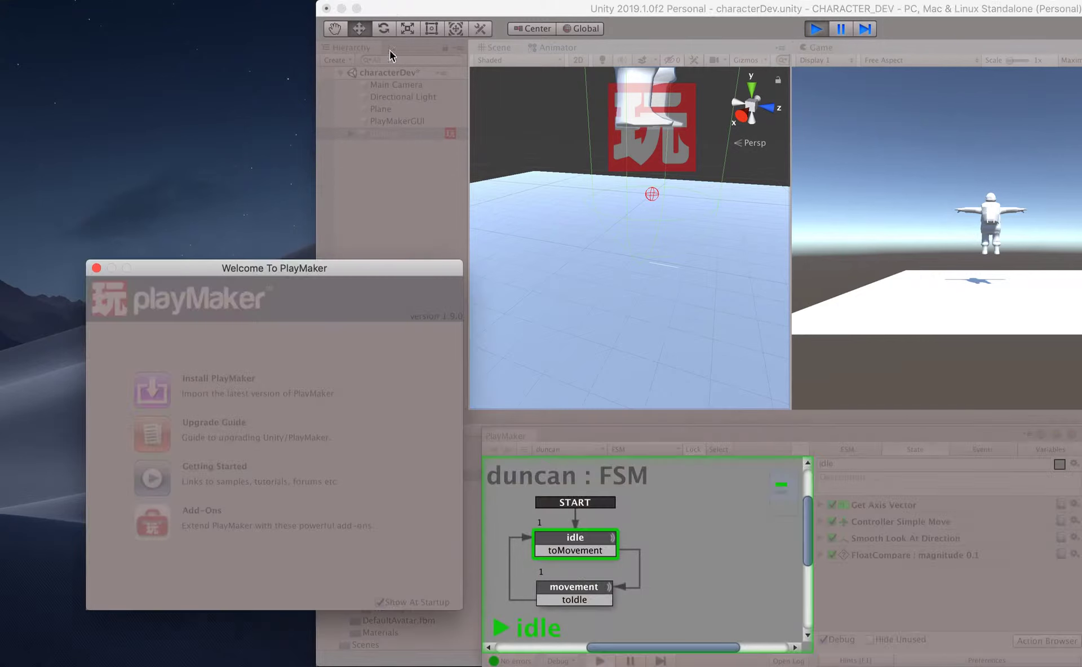
left_click(97, 269)
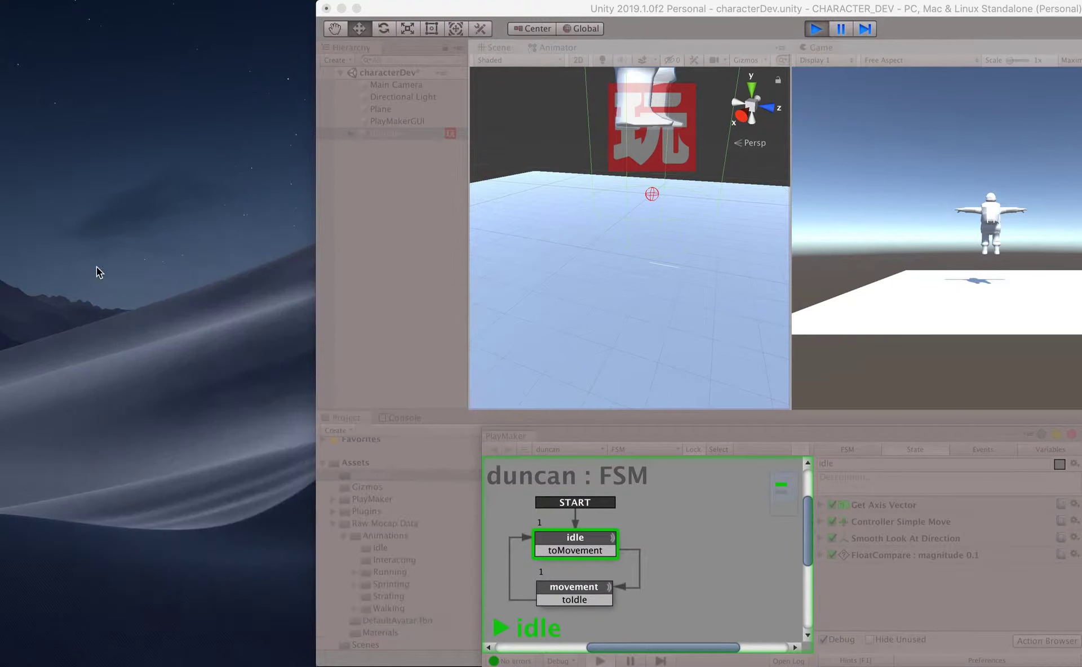
left_click(876, 165)
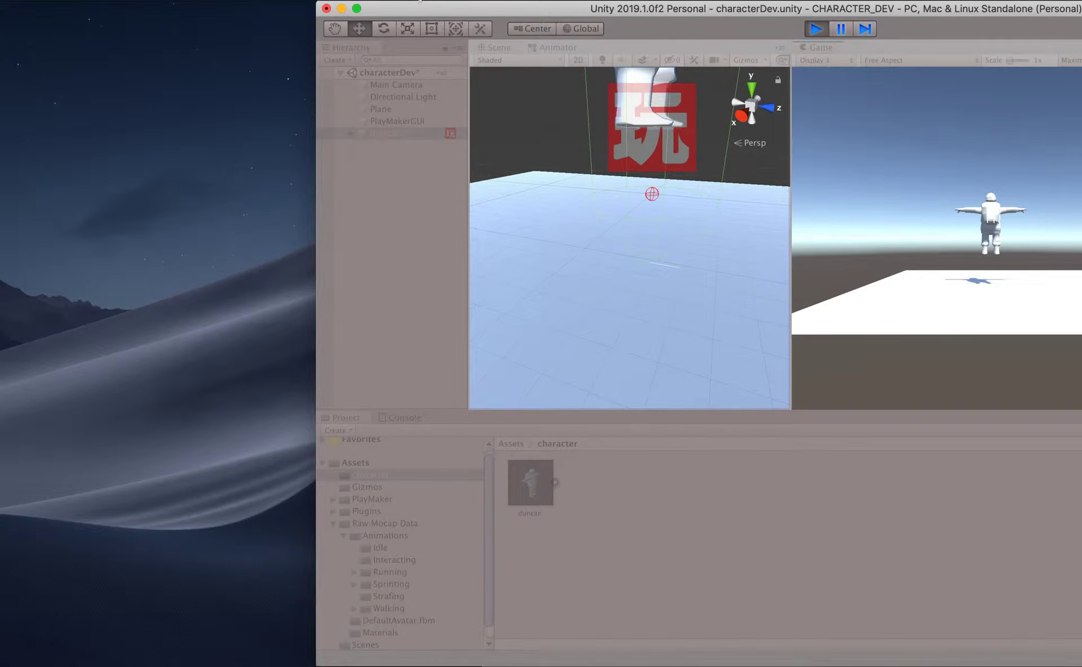
left_click(369, 1)
left_click(381, 14)
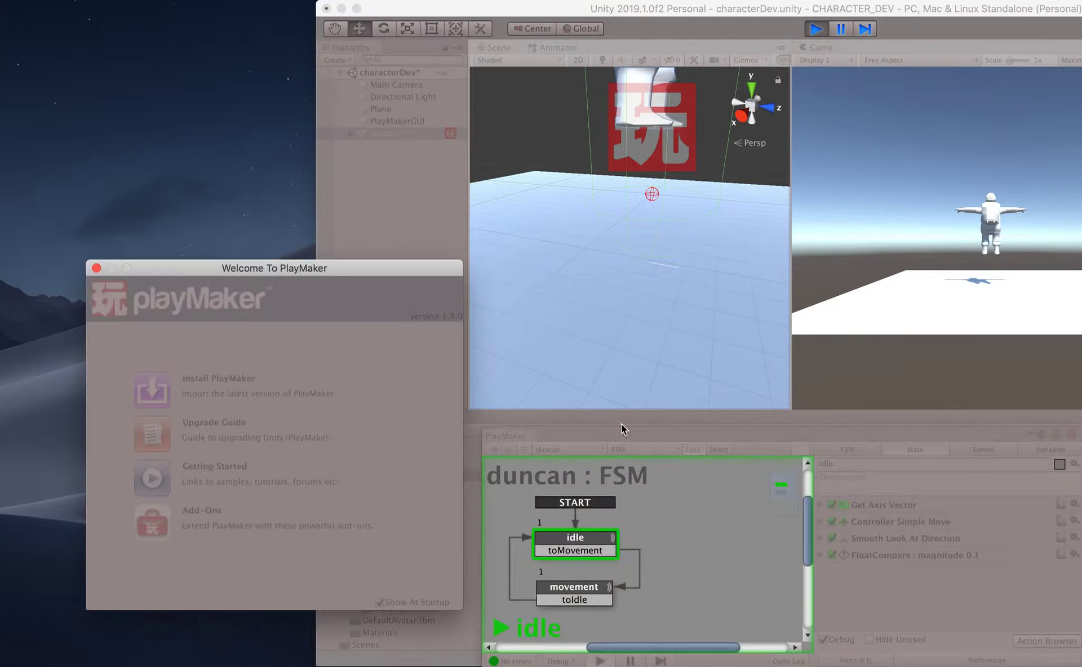
left_click_drag(525, 435, 195, 206)
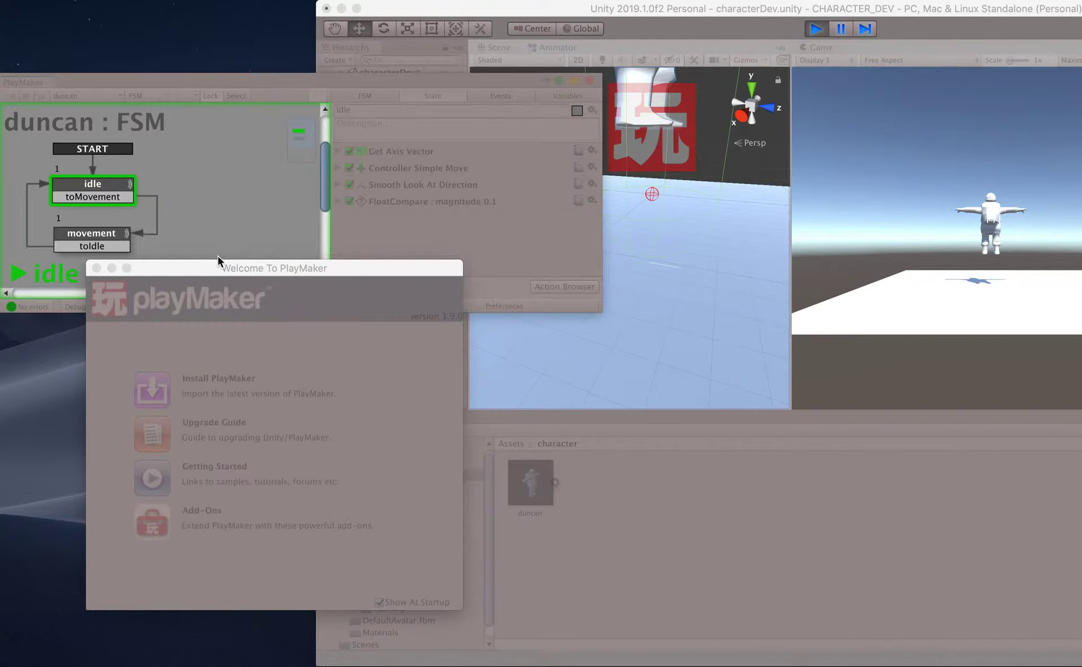
left_click(97, 269)
left_click(906, 198)
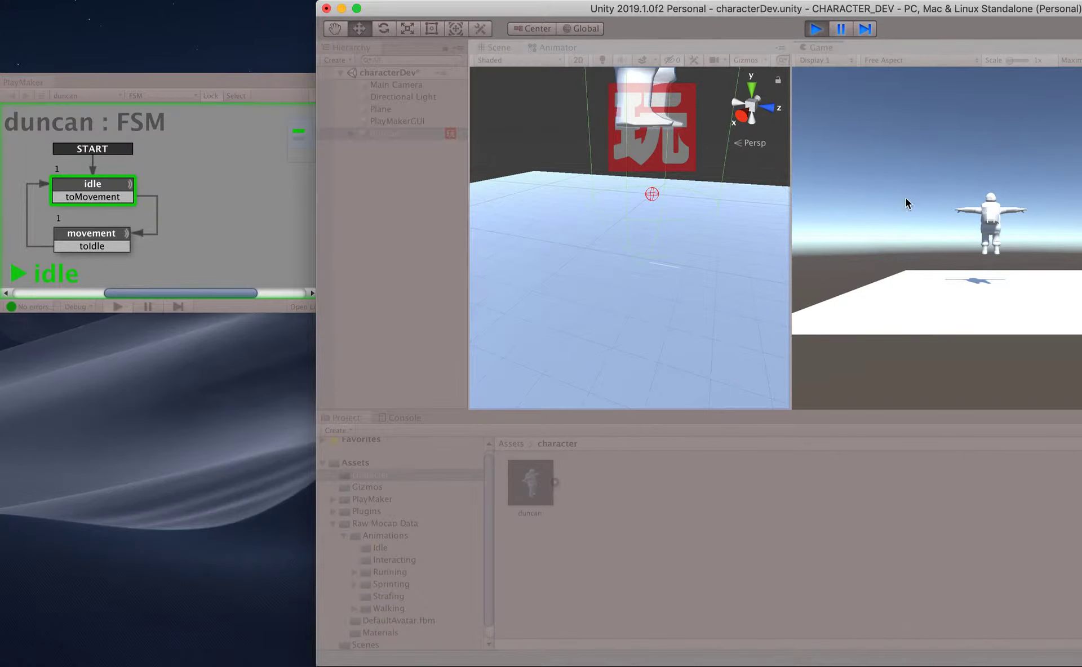
Move duncan backward, sideways and forward in the running game to examine the switching between the idle and movement states
key("s")
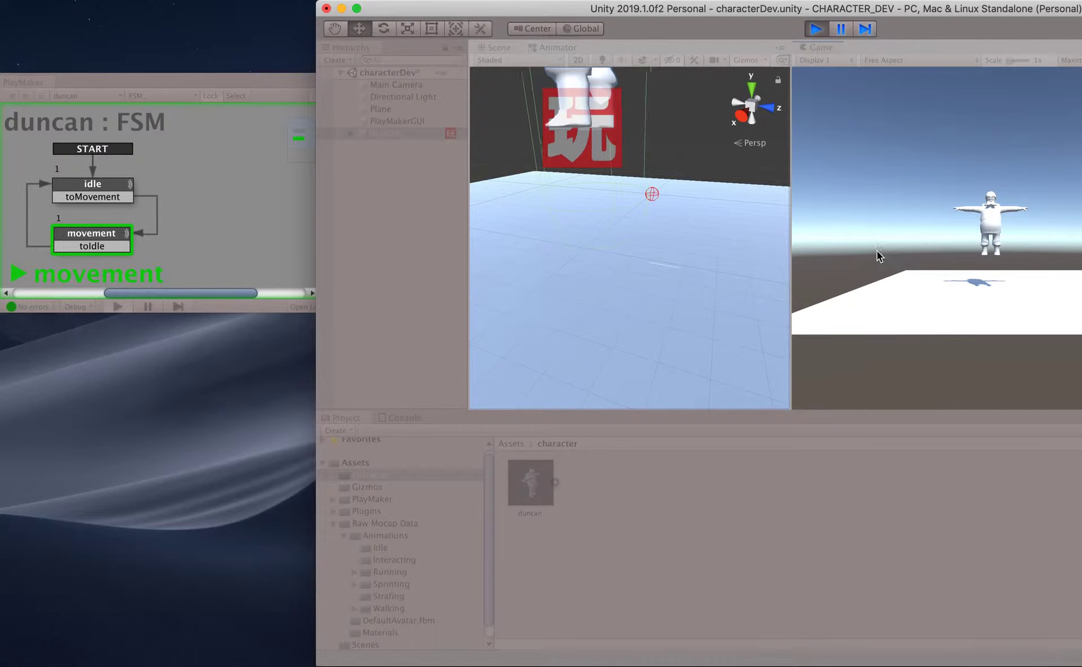
key("a")
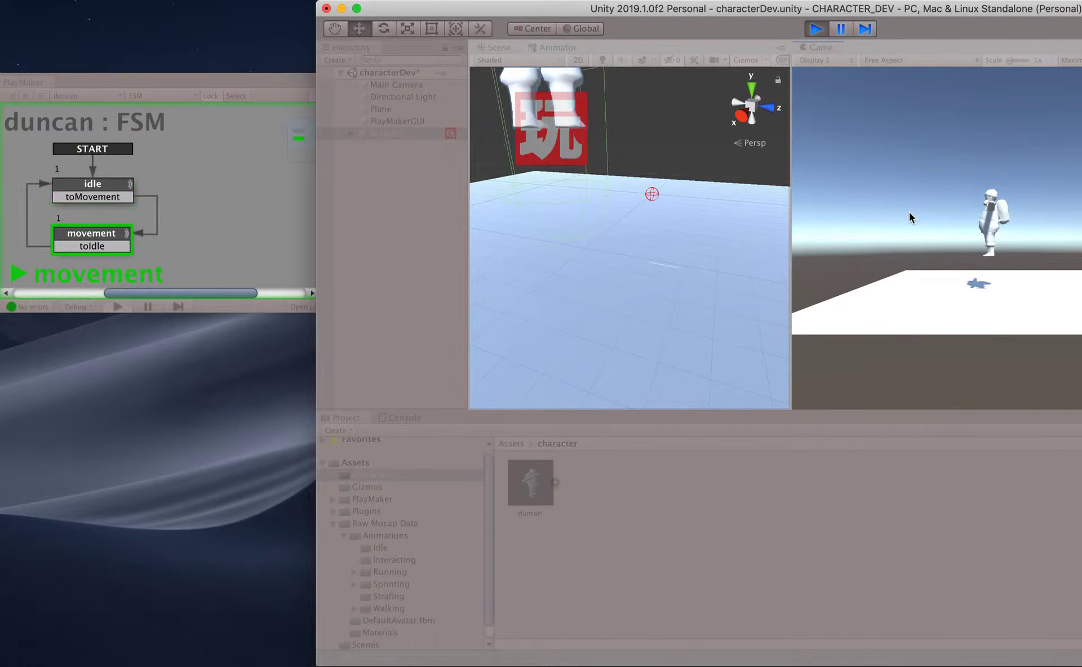
key("d")
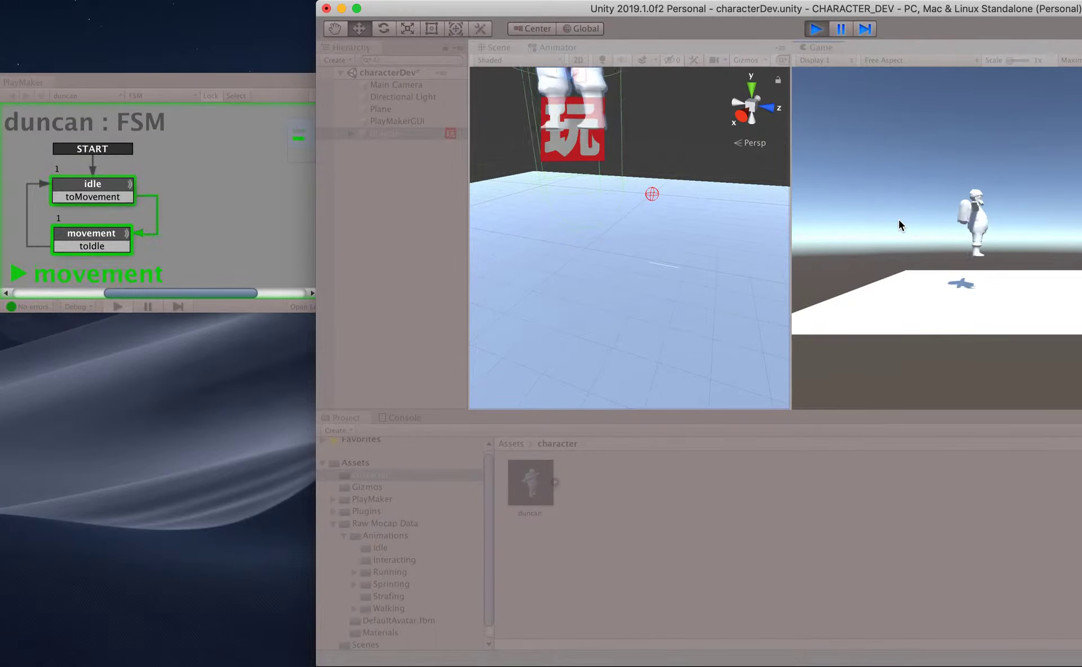
key("s")
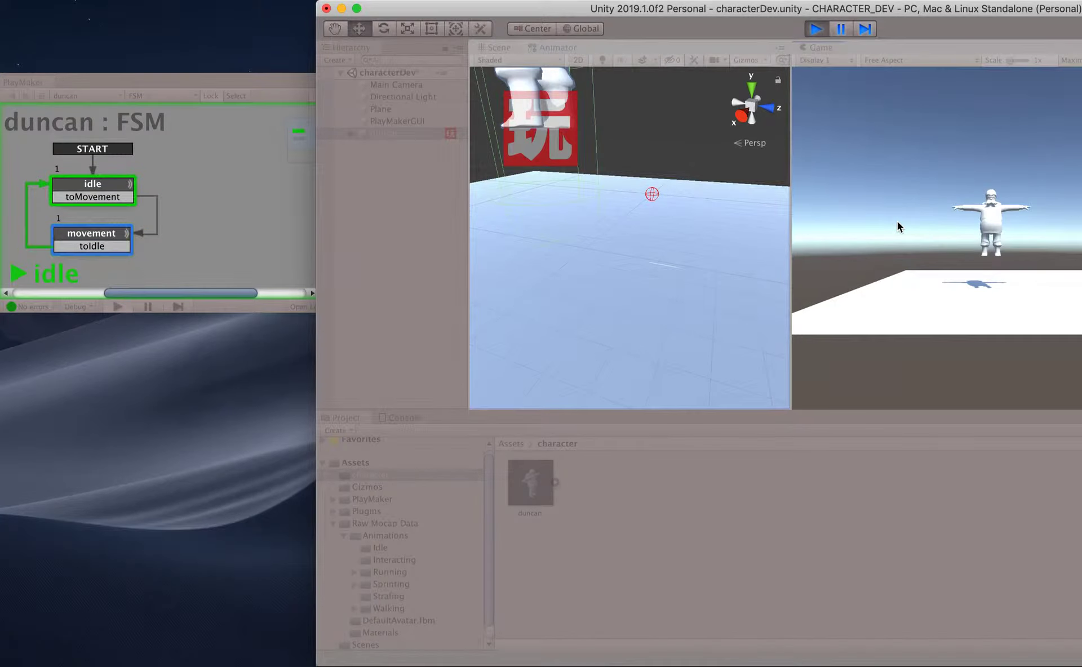
key("w")
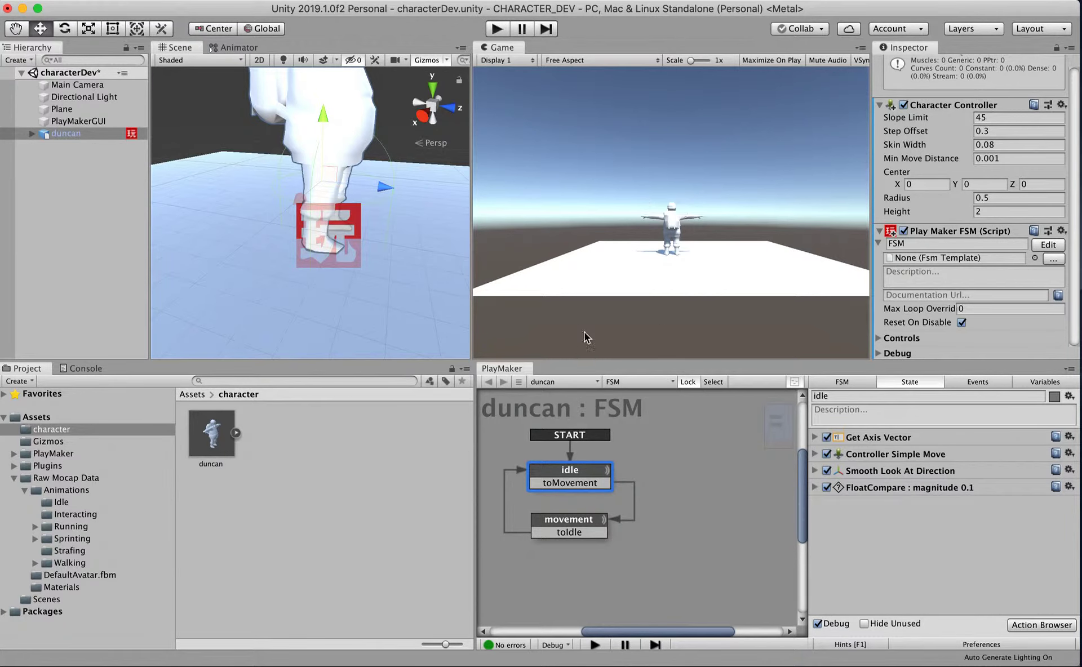
Create an Animator Controller named duncanController in the character assets folder
left_click(76, 136)
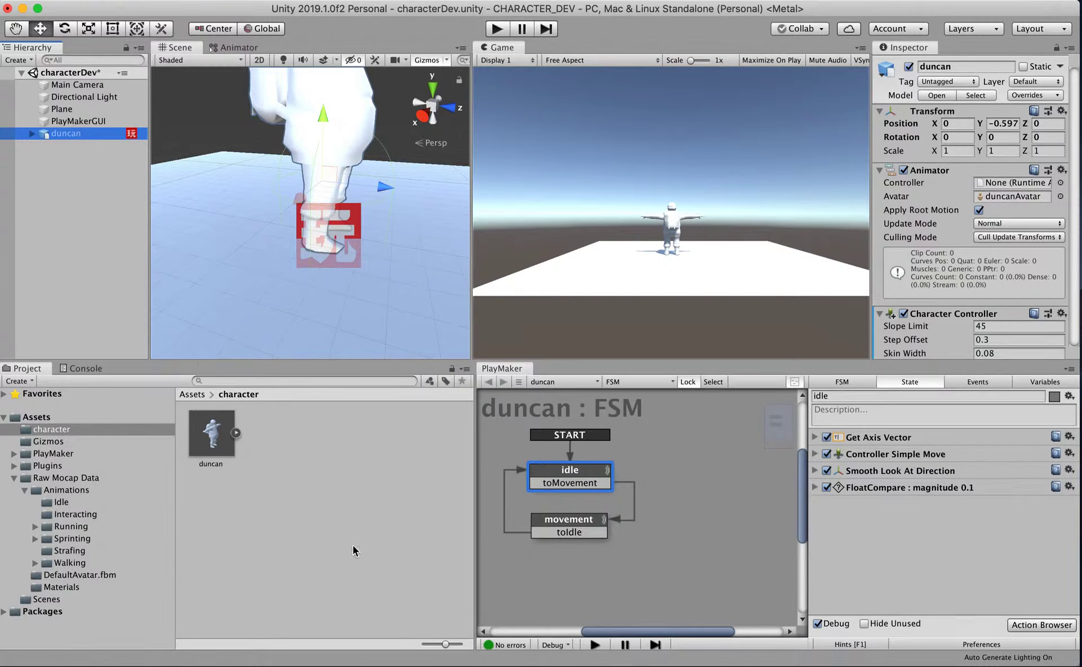
right_click(291, 433)
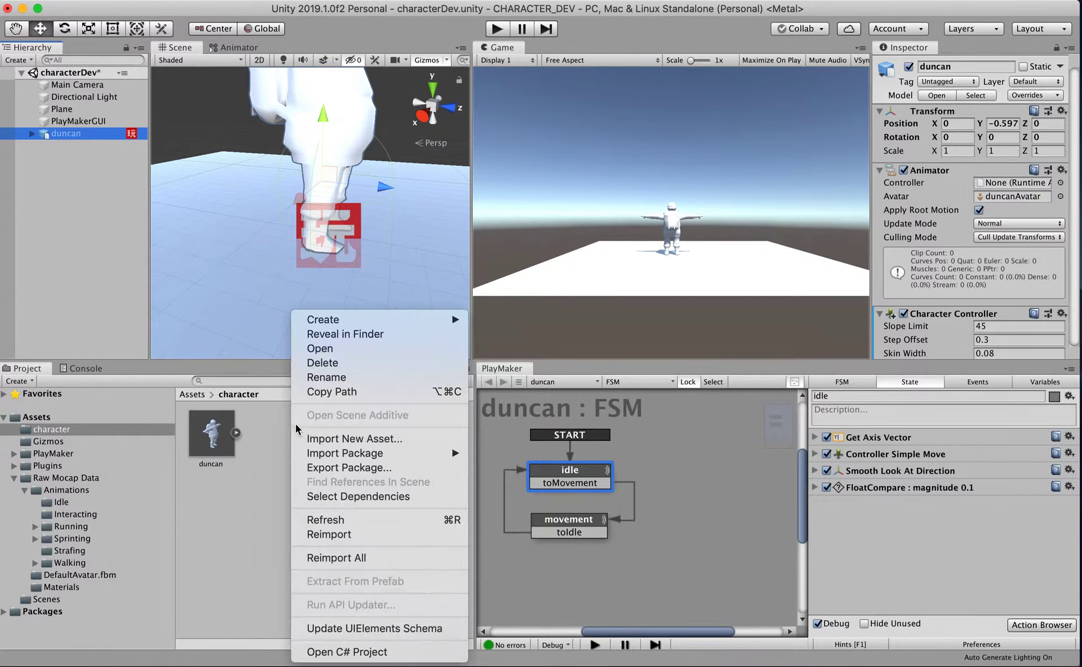
mouse_move(363, 319)
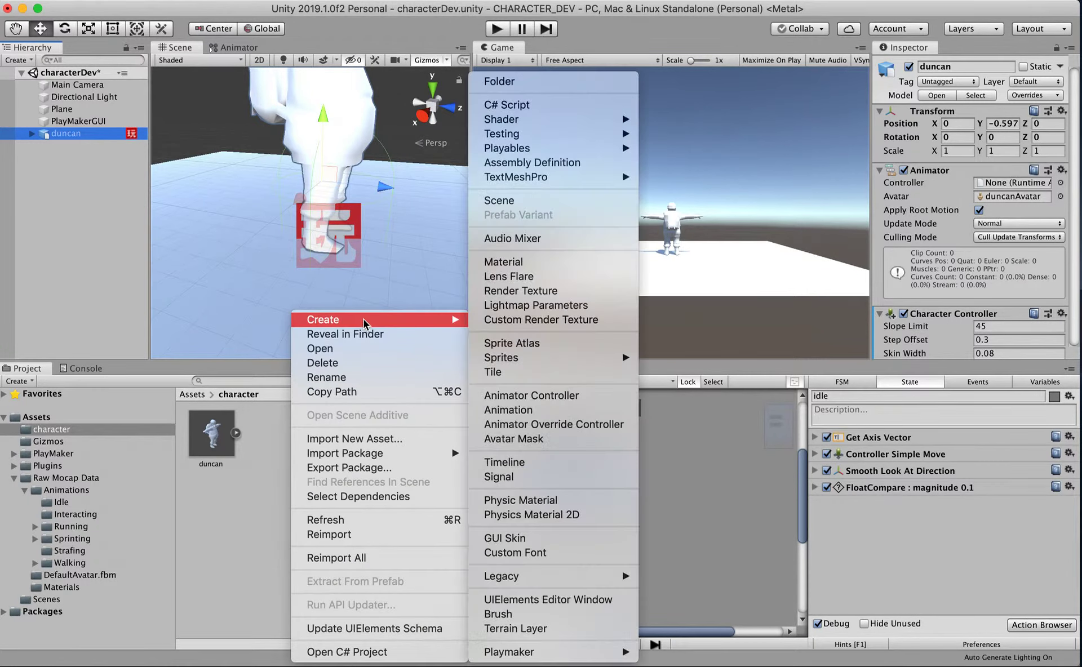
left_click(523, 395)
type("dun")
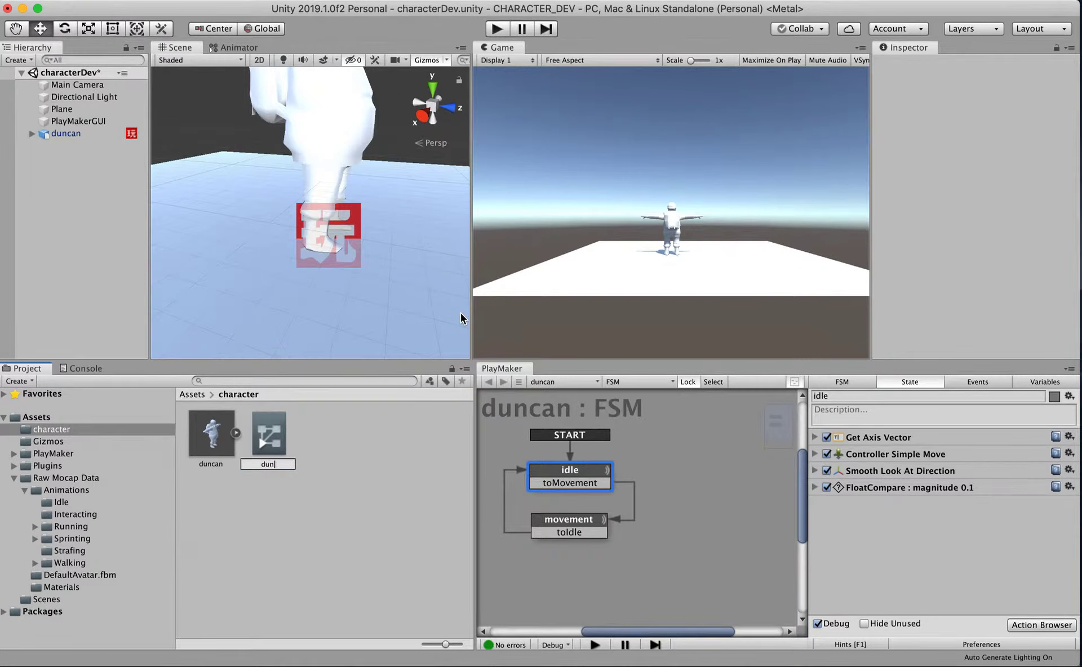
type("canController")
key("Return")
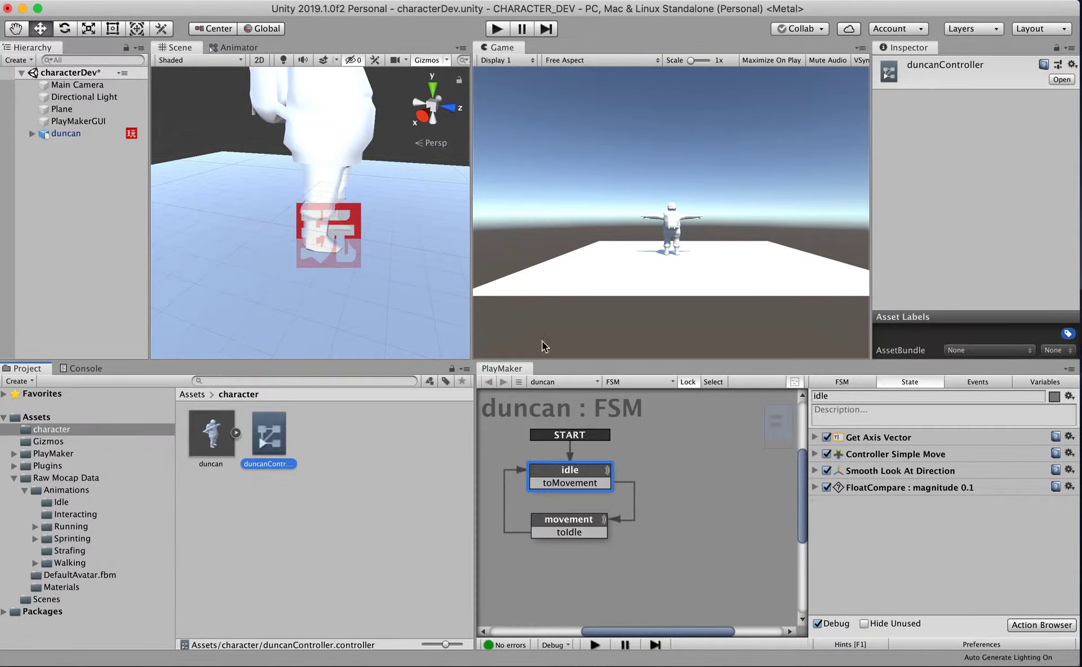
Open duncanController for editing in the Animator and widen the Animator area
left_click(378, 524)
left_click(266, 441)
double_click(266, 442)
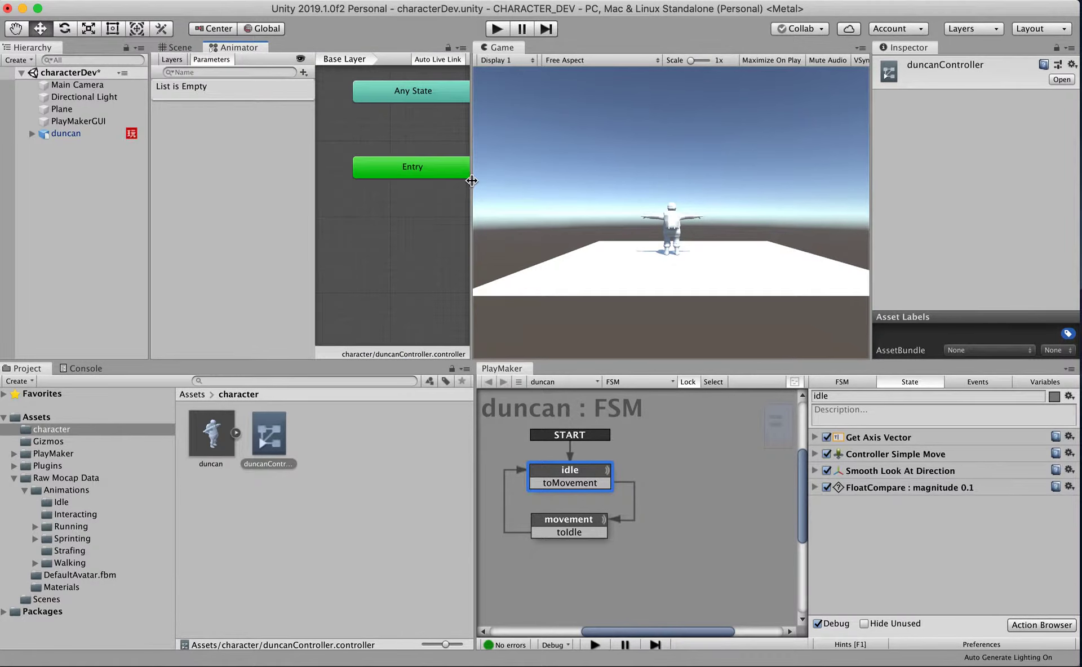
left_click_drag(471, 181, 608, 189)
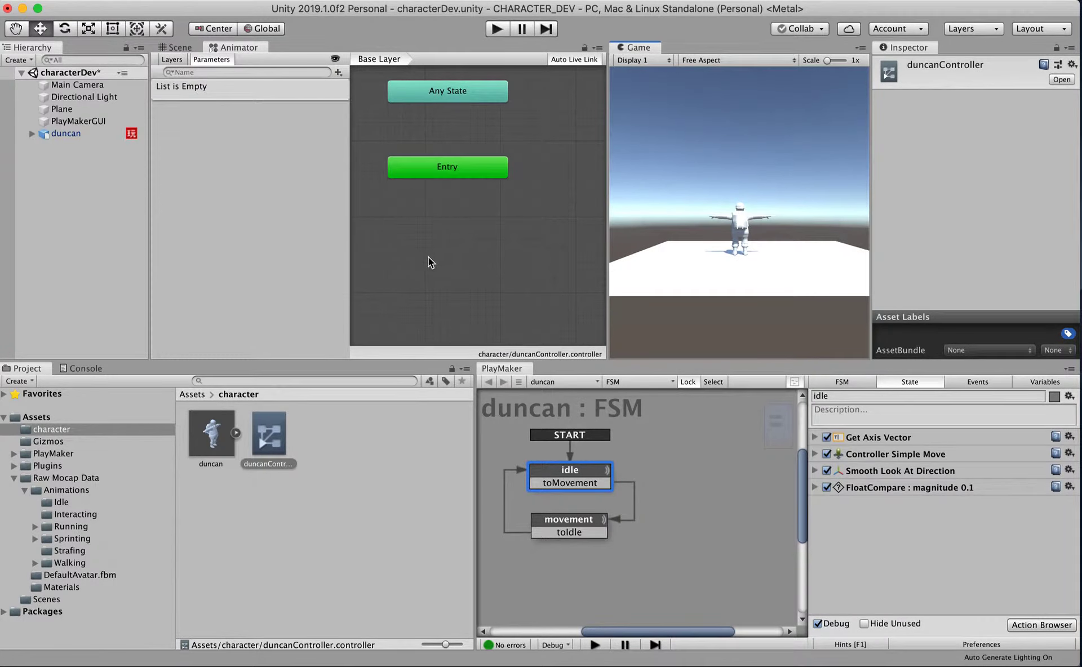
Add a Float parameter named magnitude to duncanController
left_click(174, 62)
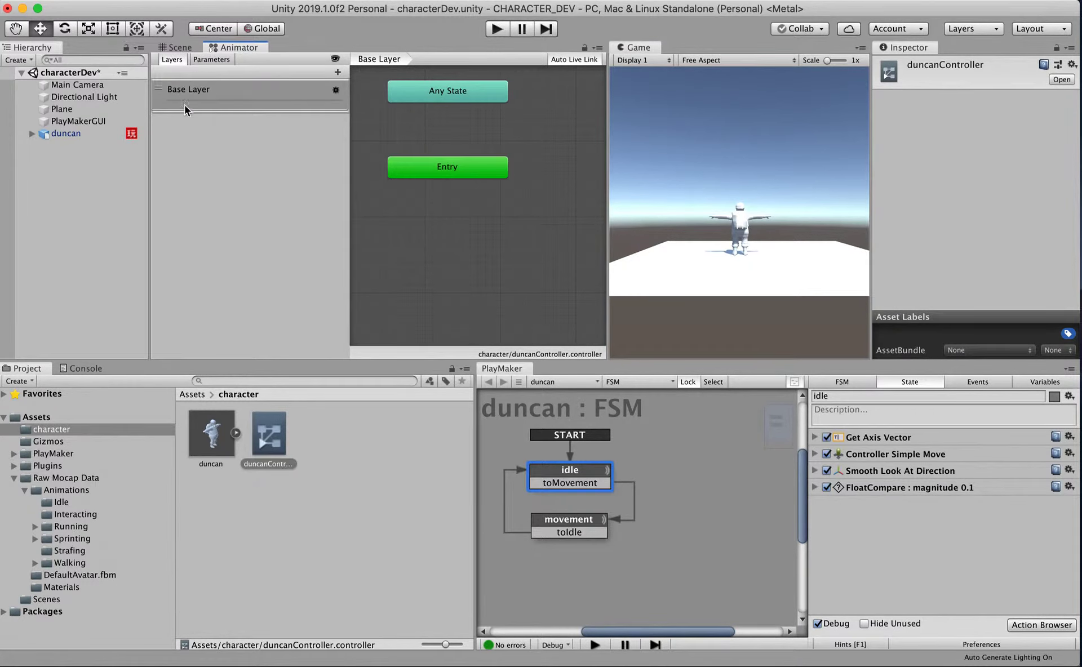
left_click(202, 60)
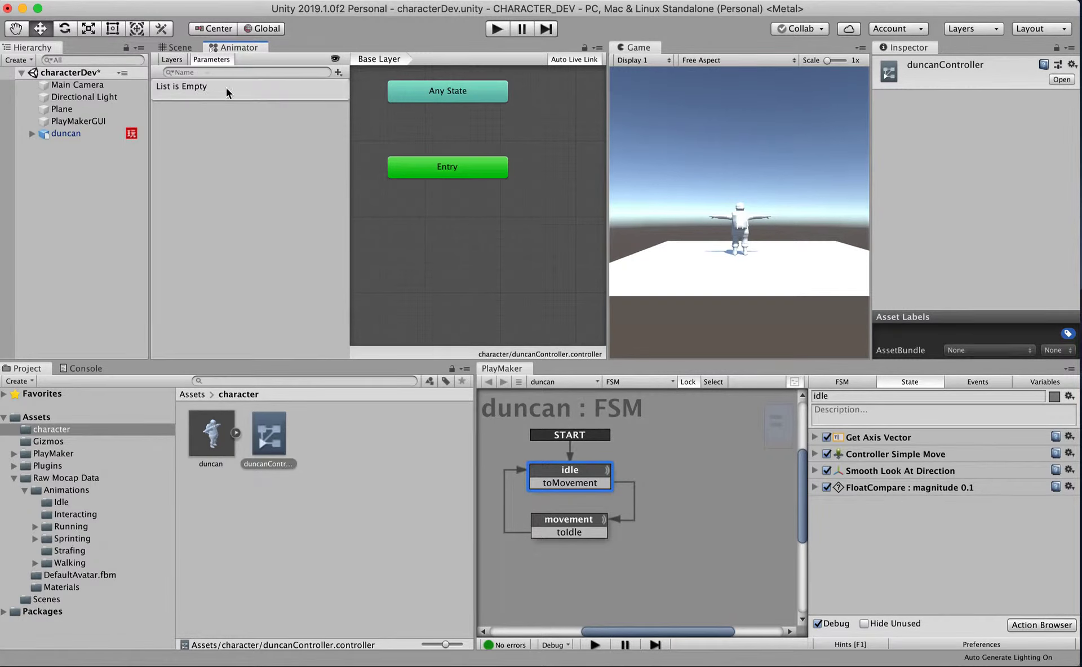
left_click(338, 72)
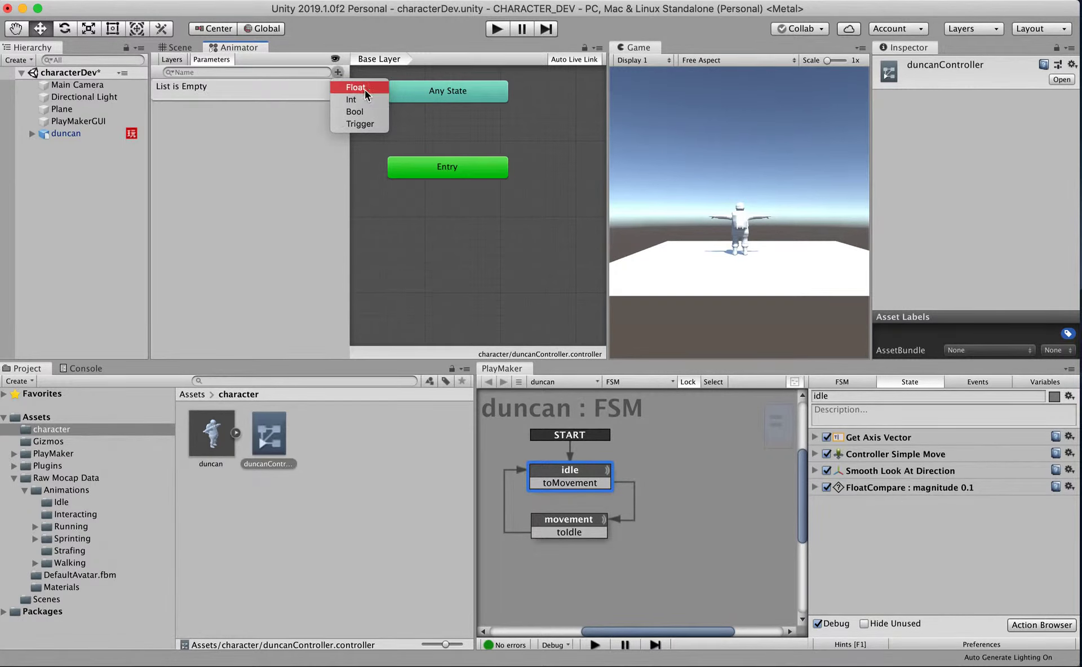
left_click(354, 88)
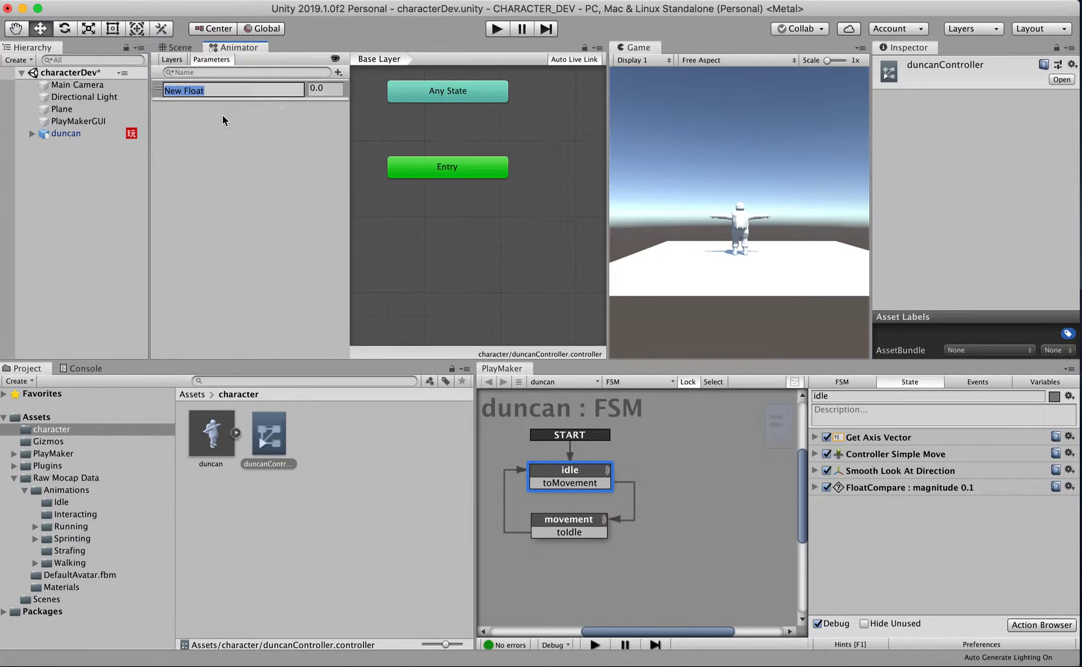
type("magnitude")
key("Return")
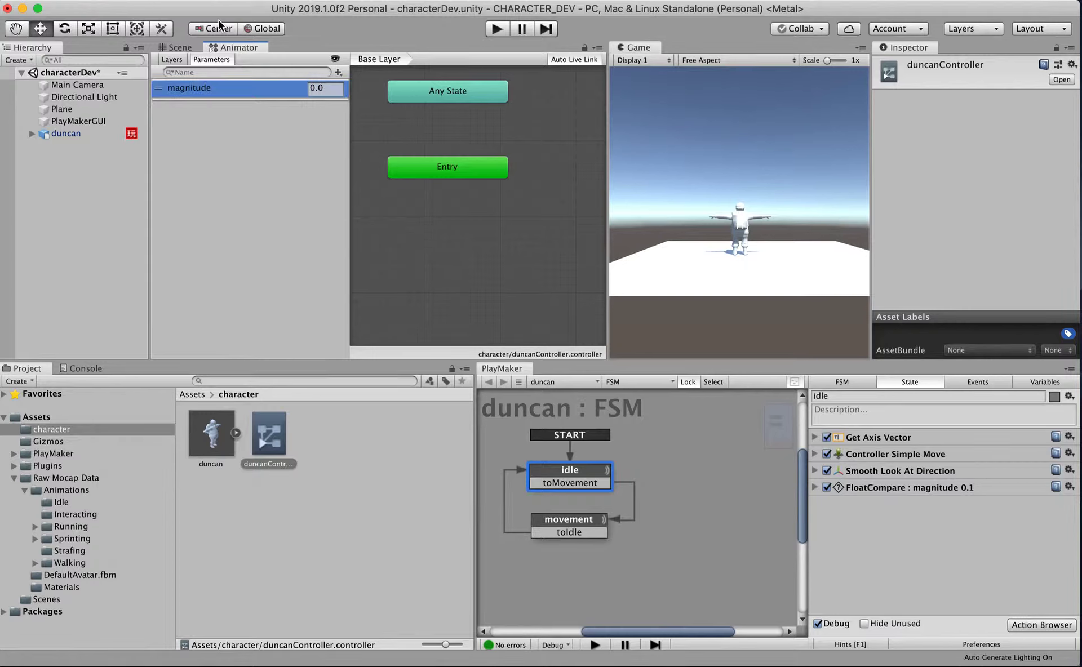
left_click(277, 179)
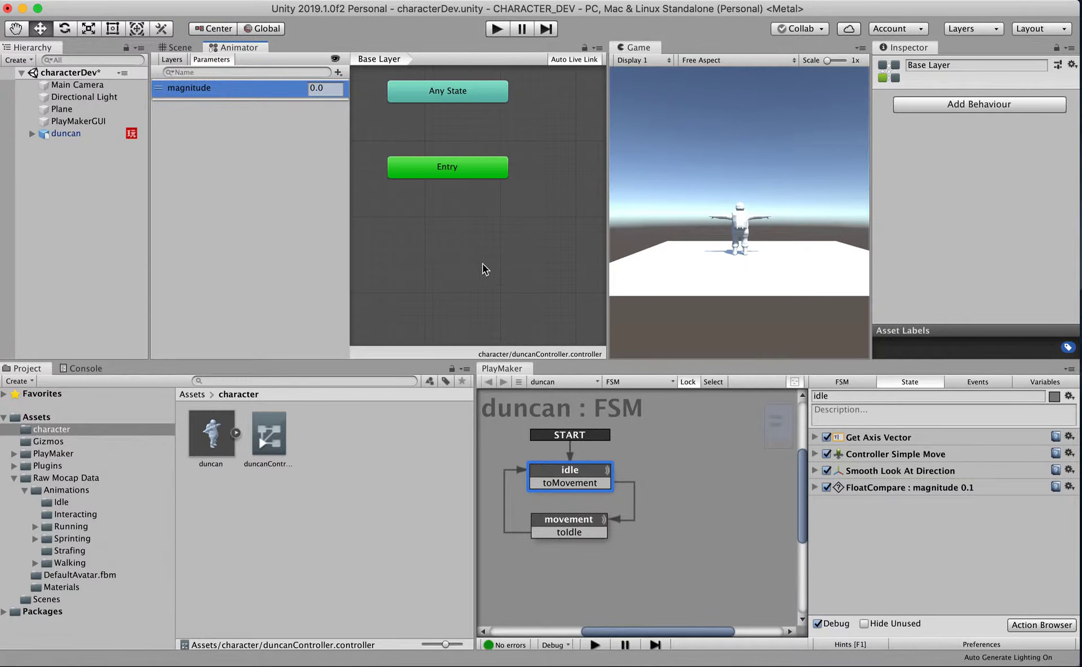
Create an empty state named idle in the Base Layer and position it directly below Entry
right_click(445, 216)
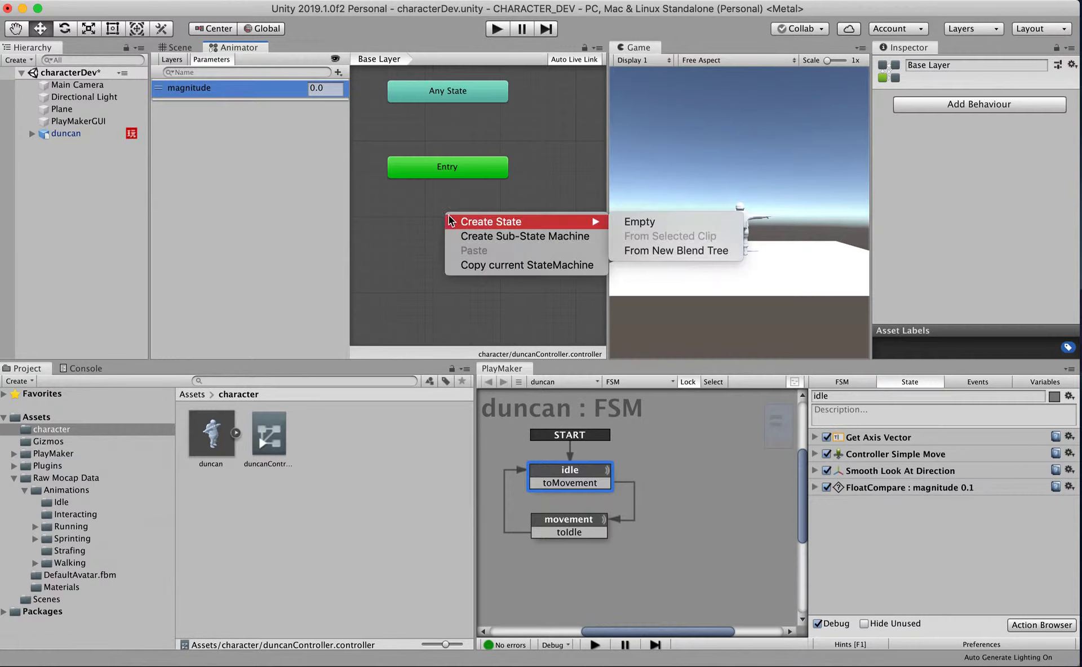
left_click(633, 225)
left_click_drag(499, 246, 434, 264)
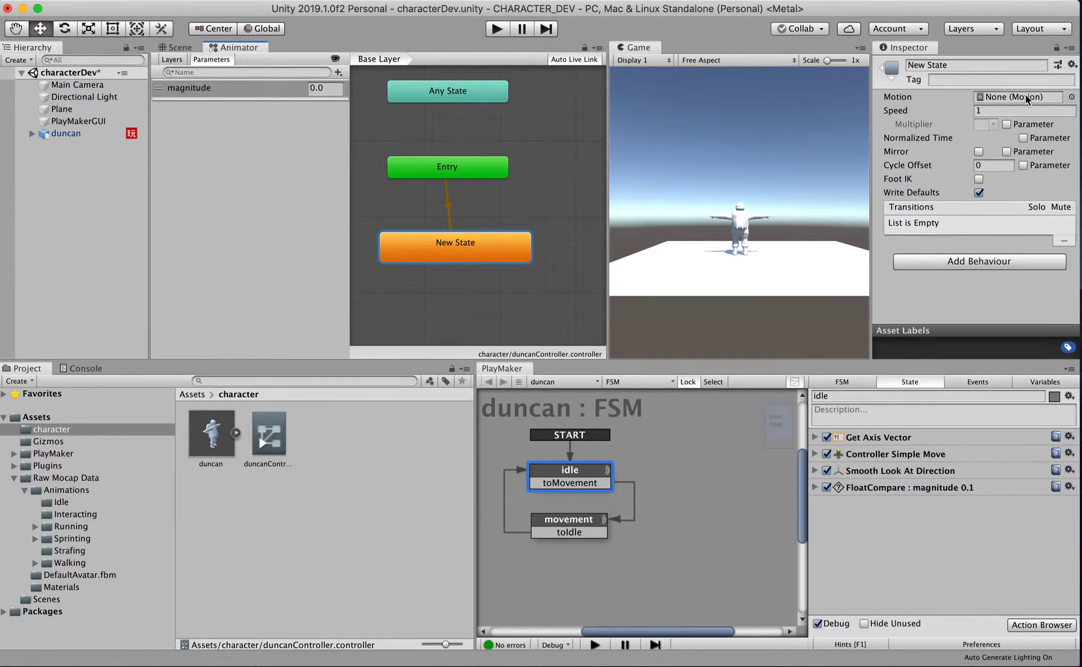
left_click(961, 65)
type("idle")
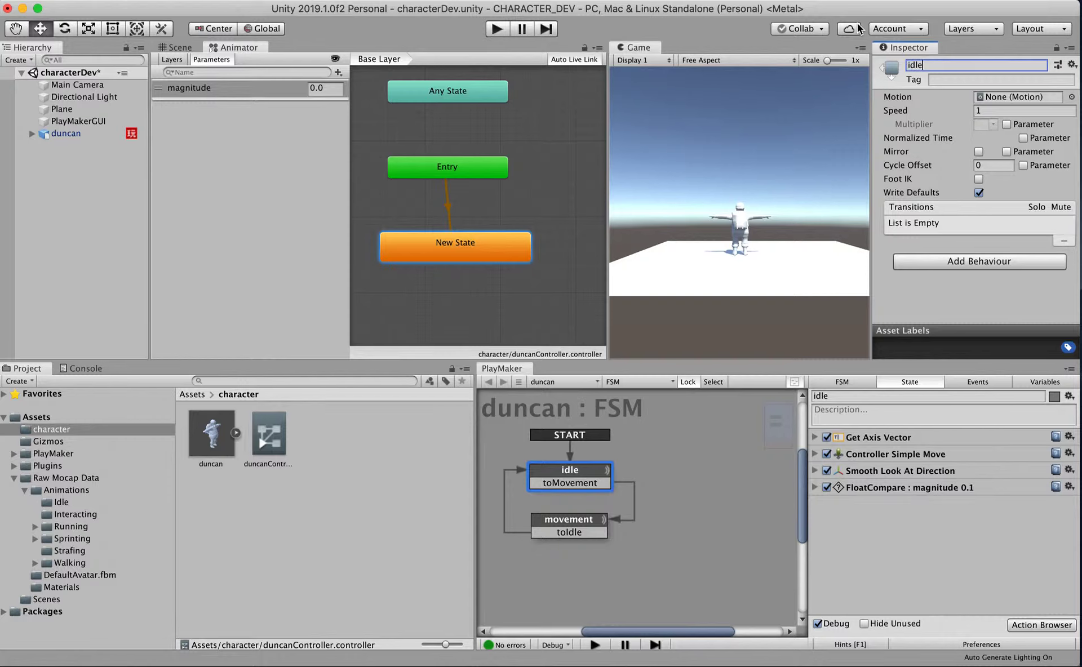
key("Return")
left_click_drag(466, 258, 457, 237)
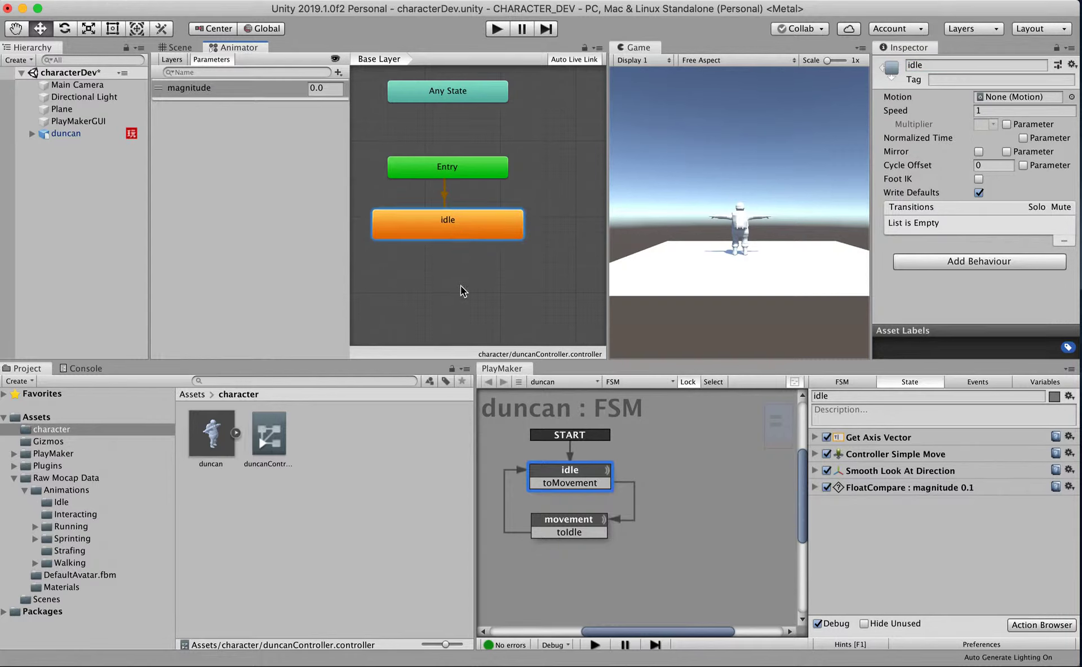
Create a new Blend Tree state in the Base Layer and align it below the idle state
right_click(442, 301)
mouse_move(525, 310)
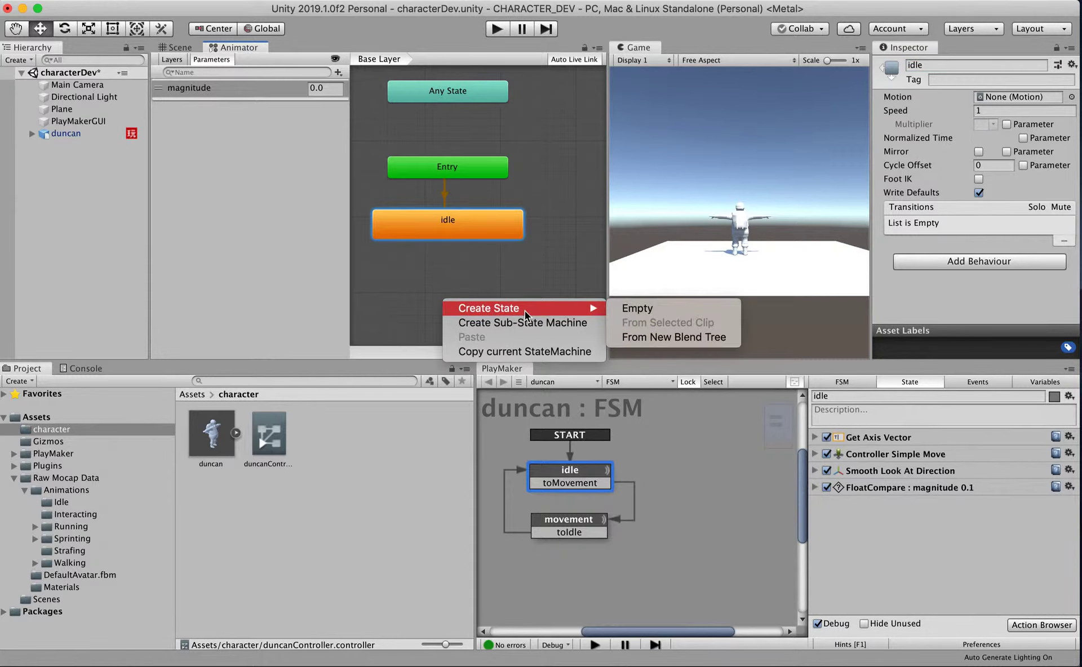
left_click(660, 338)
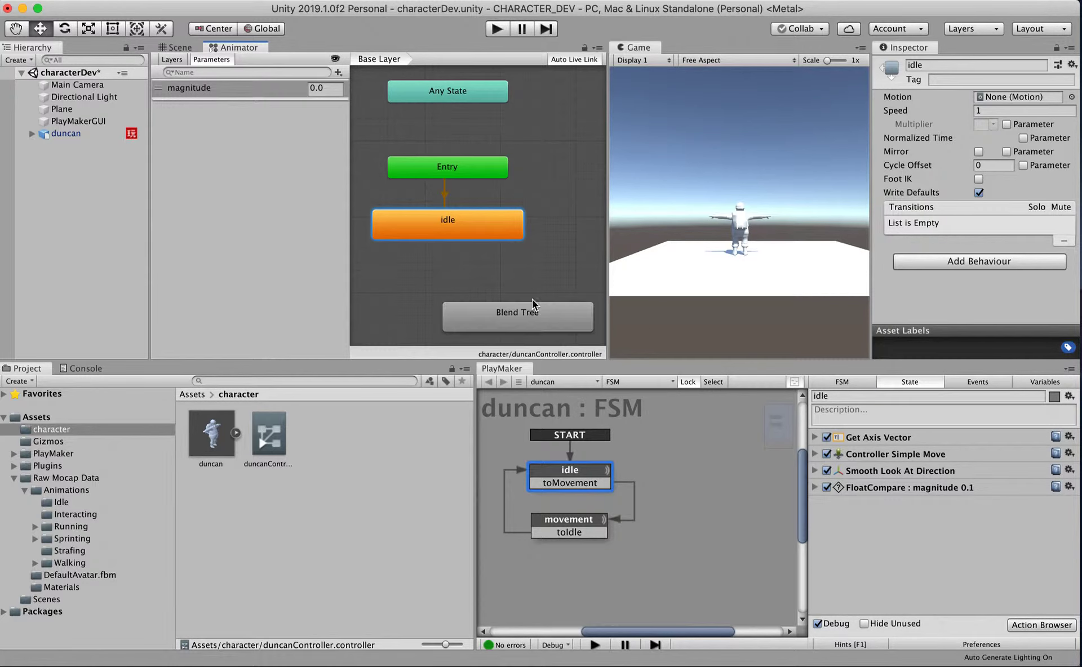
left_click_drag(521, 320, 451, 320)
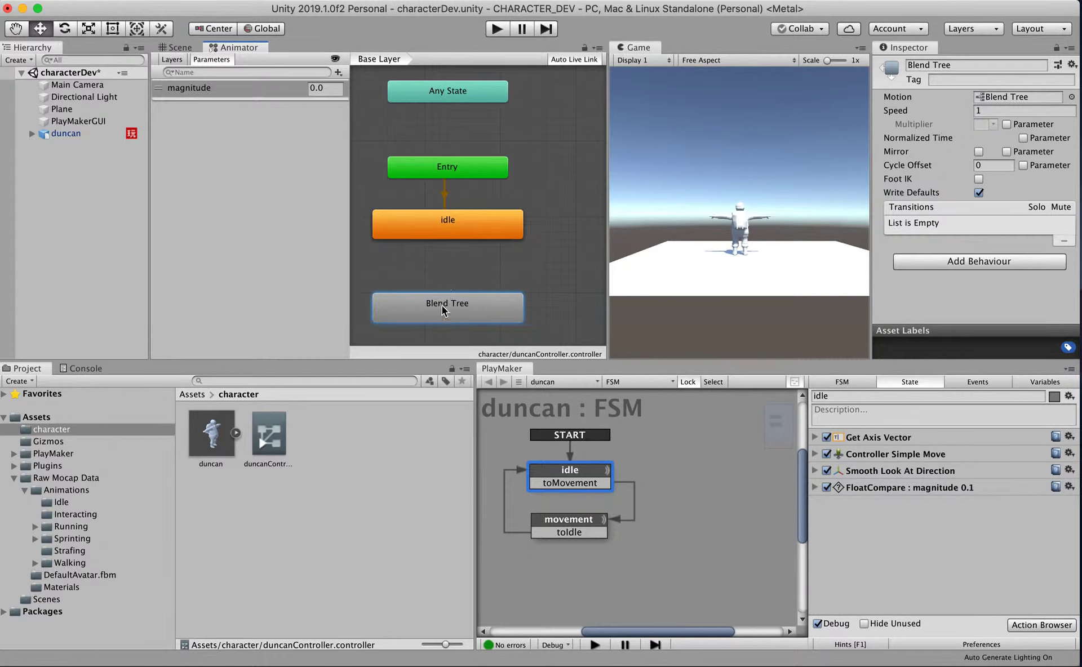
right_click(444, 264)
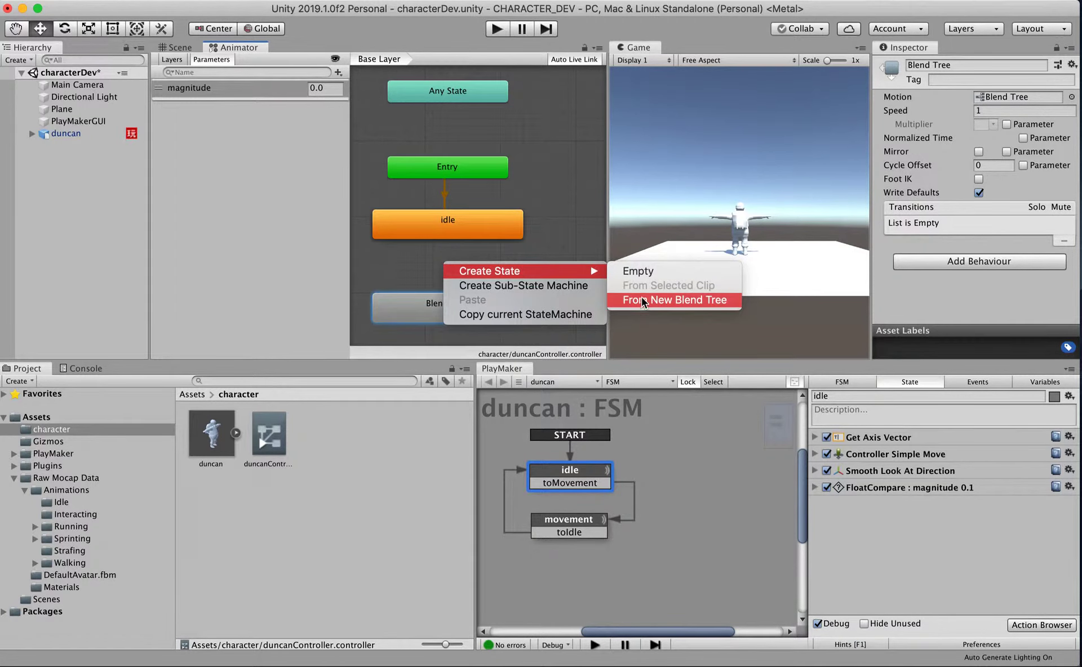
left_click(550, 204)
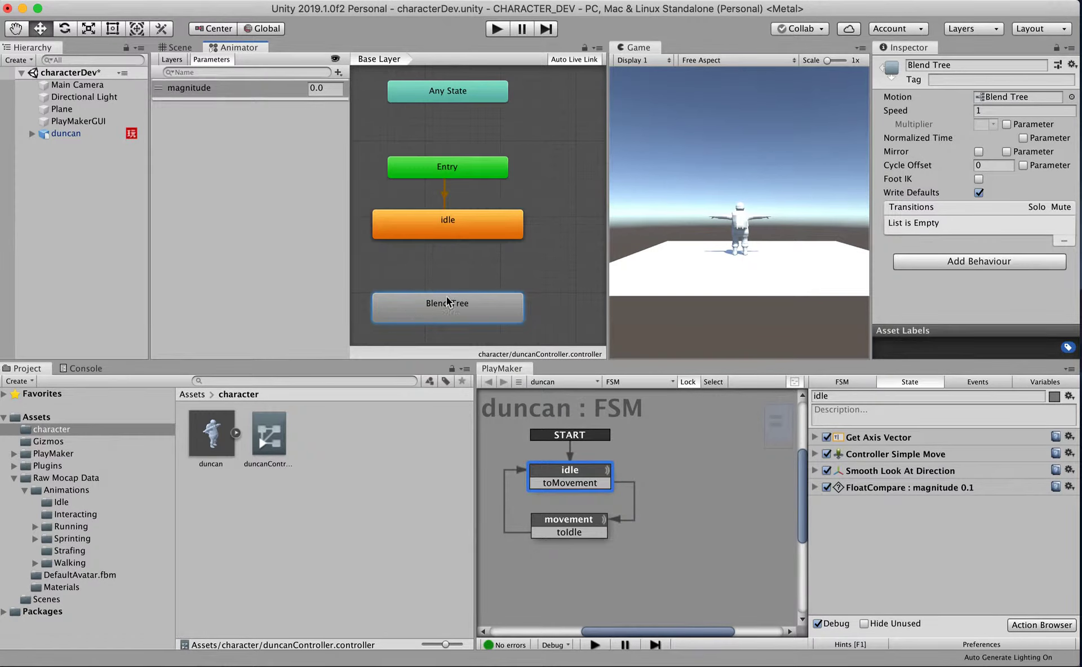
Move the Blend Tree state up closer beneath idle and rename it walk
left_click(446, 225)
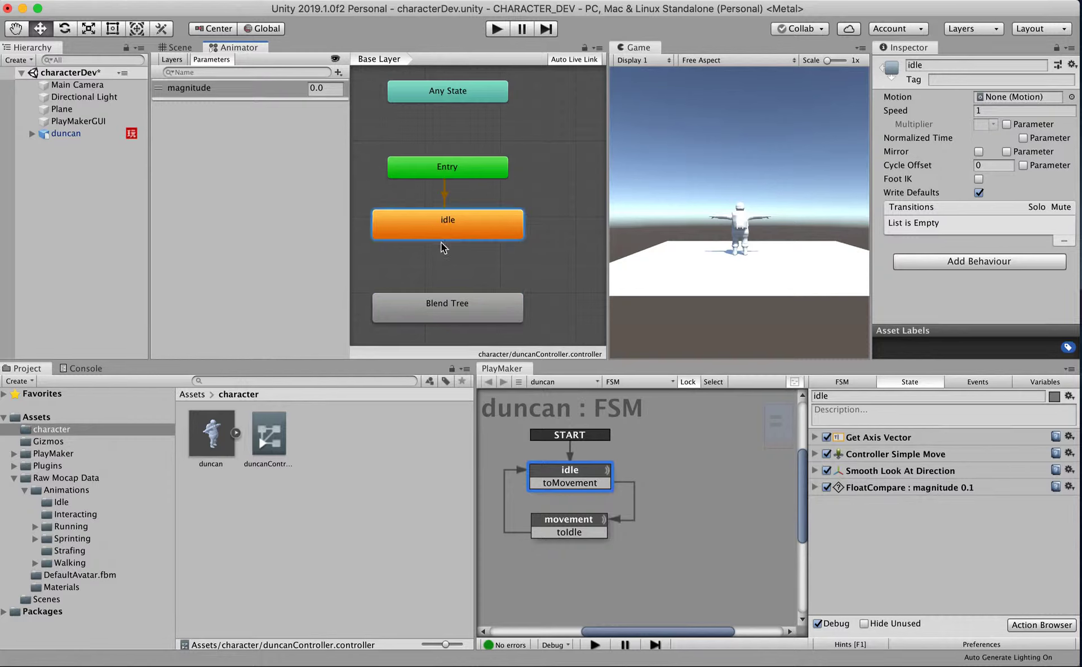
left_click(433, 319)
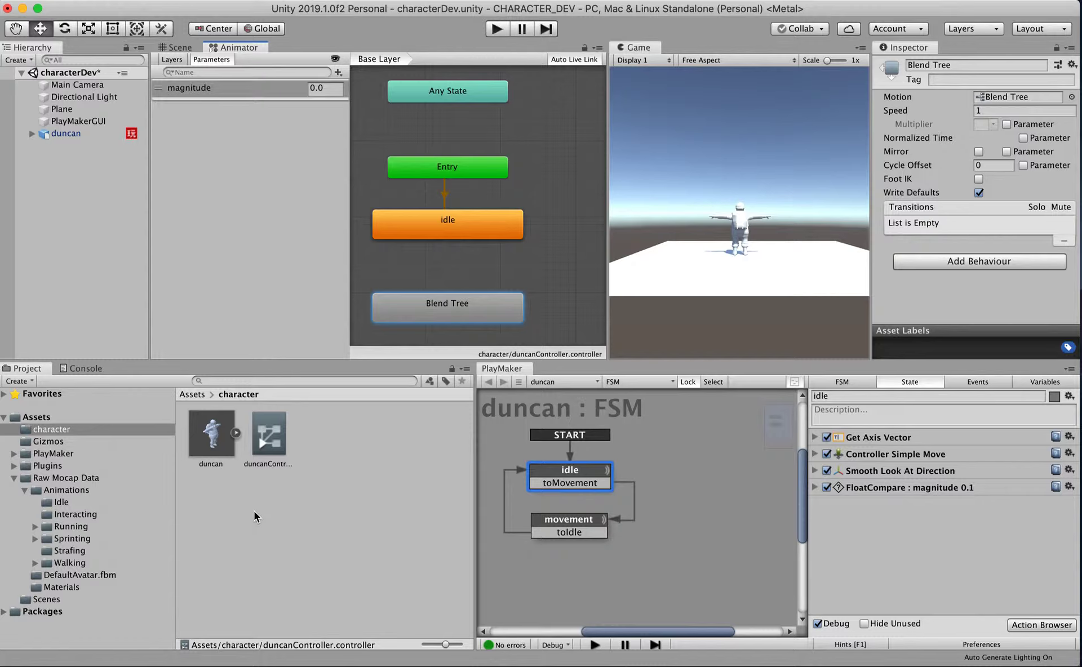
left_click_drag(471, 313, 470, 298)
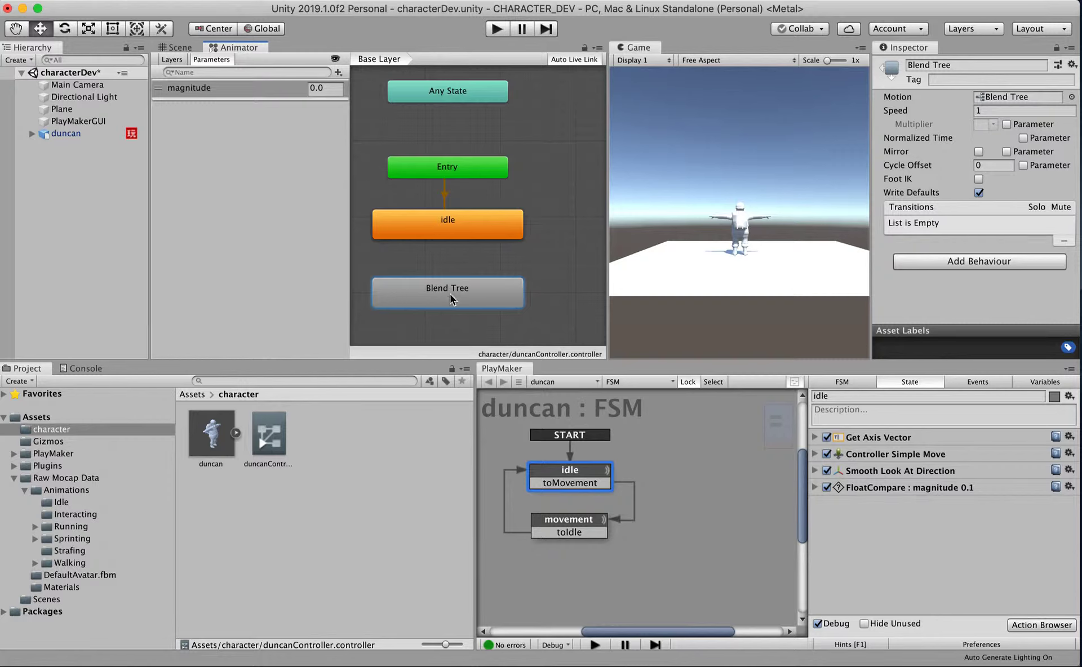
left_click(902, 64)
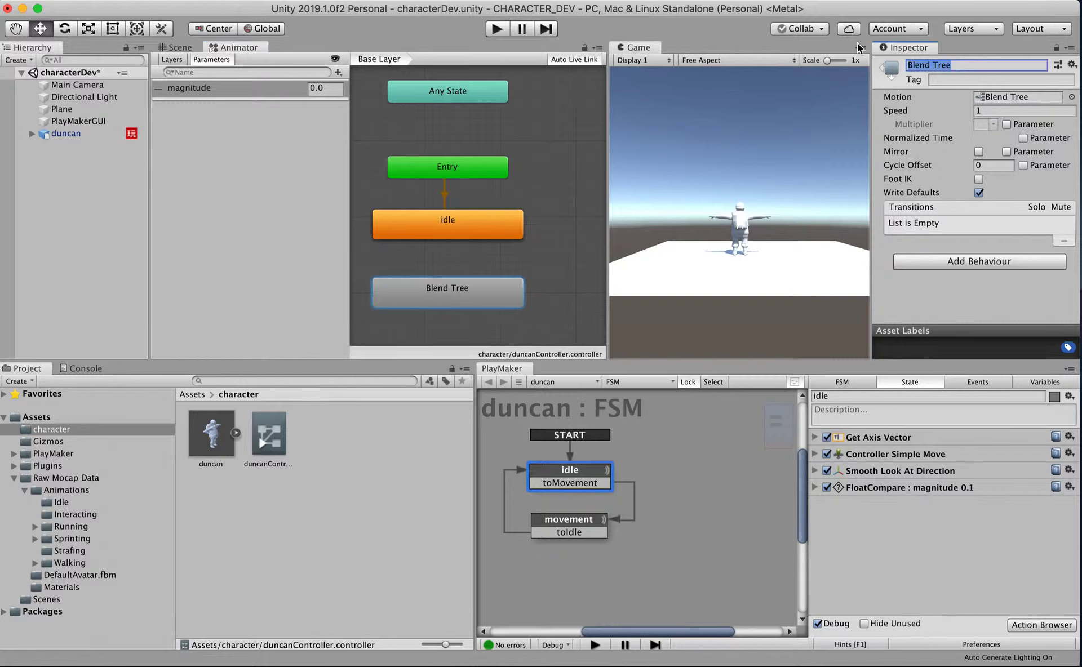
type("walk")
key("Return")
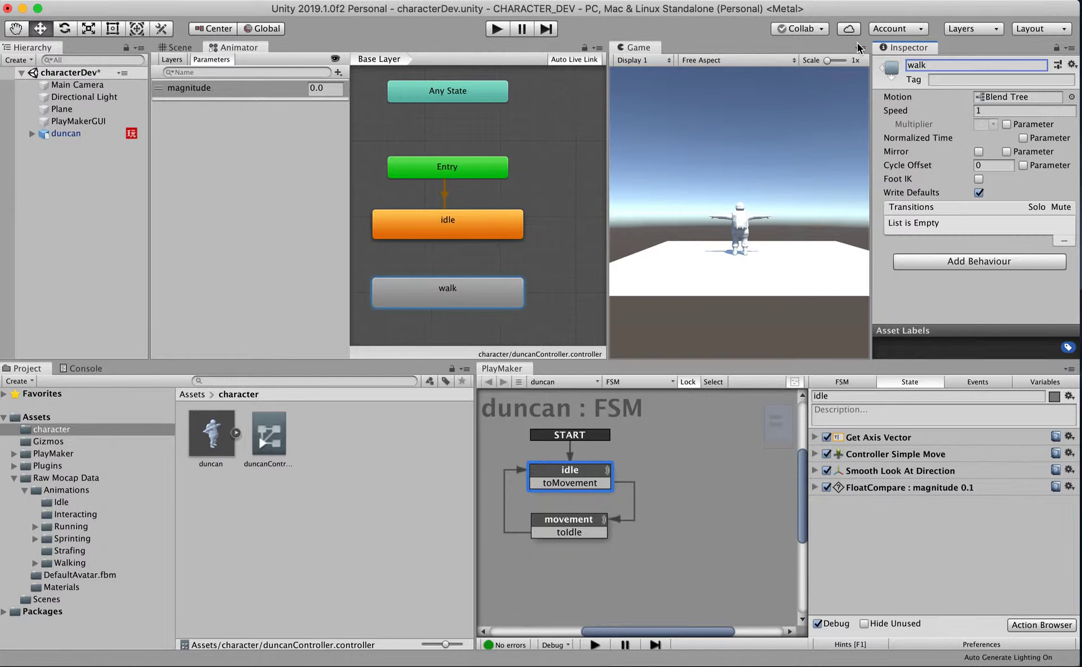
Create transitions in both directions between the idle and walk states
left_click(429, 262)
left_click(445, 235)
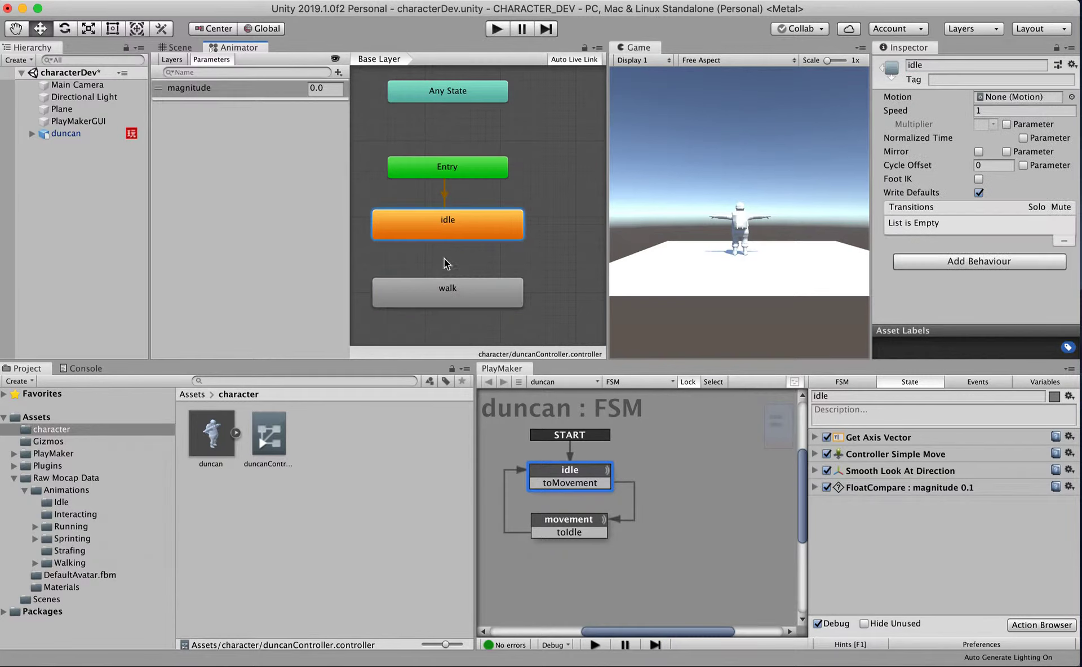
right_click(445, 234)
left_click(471, 241)
left_click(445, 291)
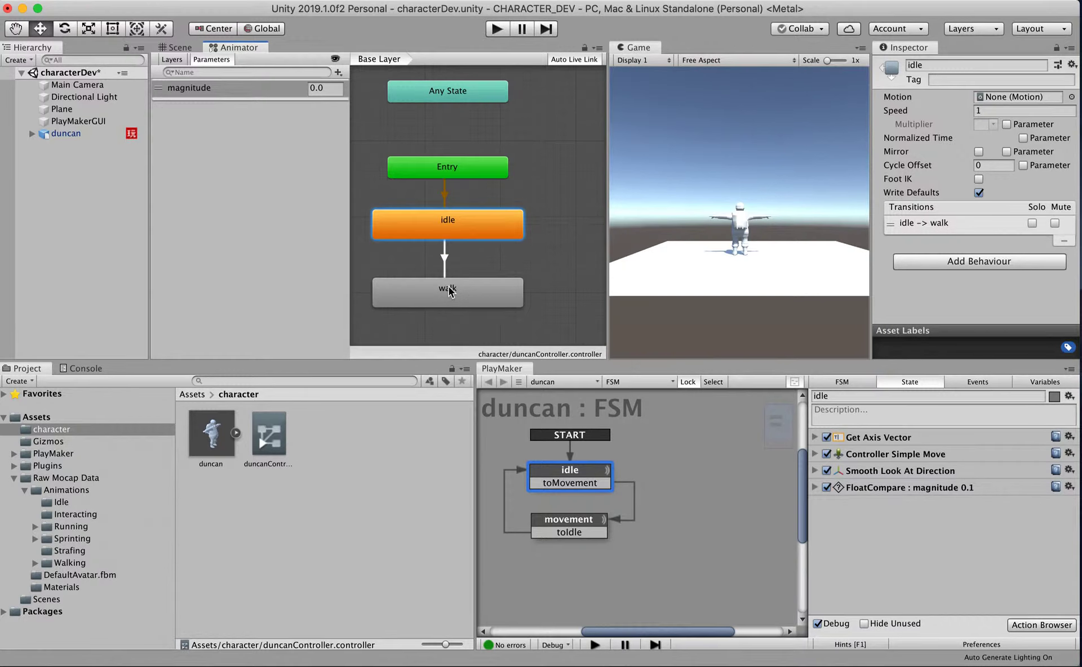
right_click(450, 291)
left_click(480, 292)
left_click(468, 237)
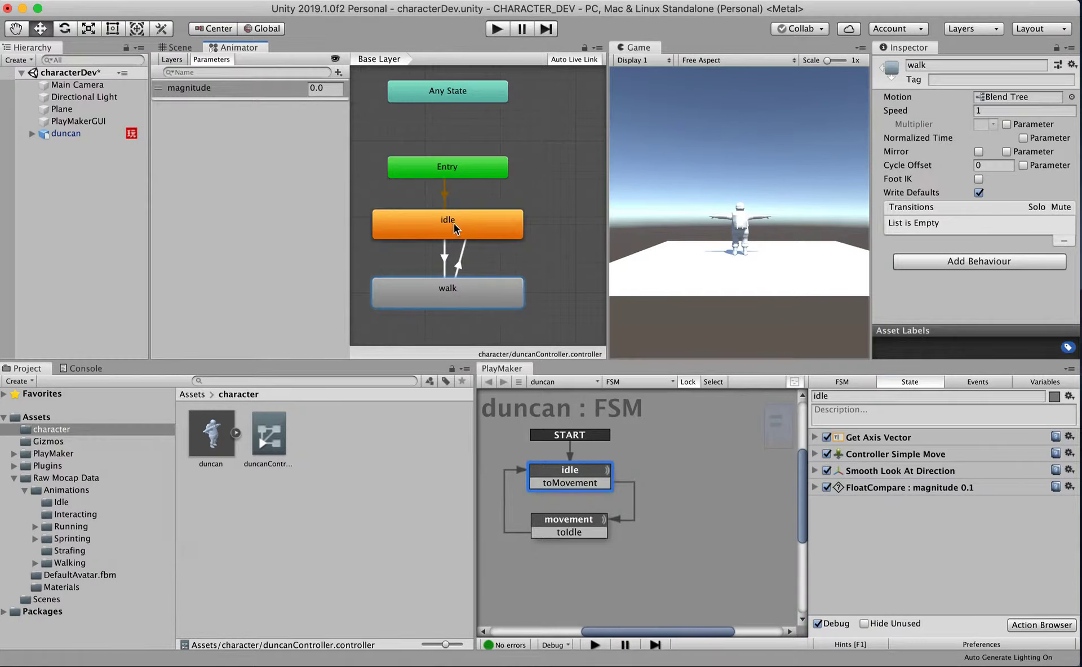
Turn off Has Exit Time on both the idle-to-walk and walk-to-idle transitions
left_click(437, 228)
left_click(491, 262)
left_click(446, 263)
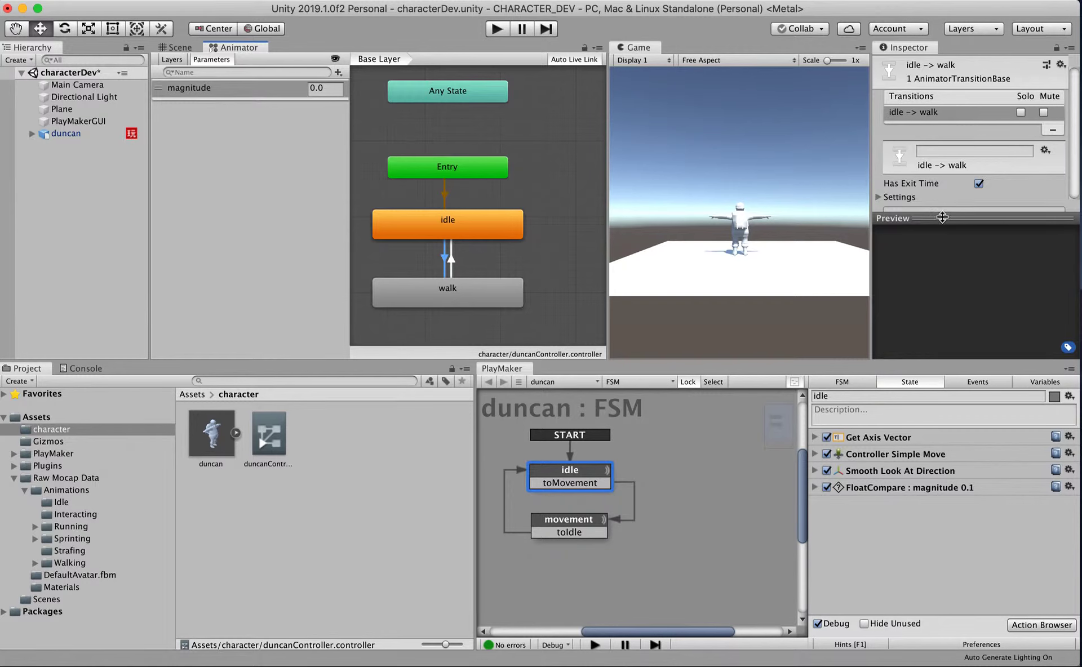
left_click_drag(943, 217, 935, 272)
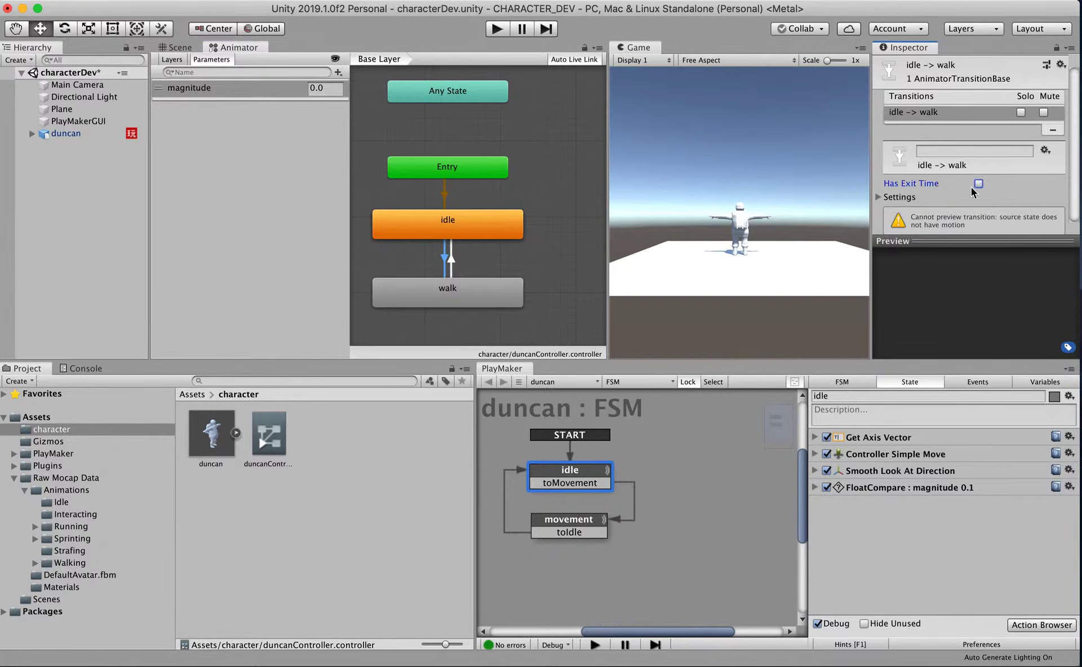
left_click(452, 265)
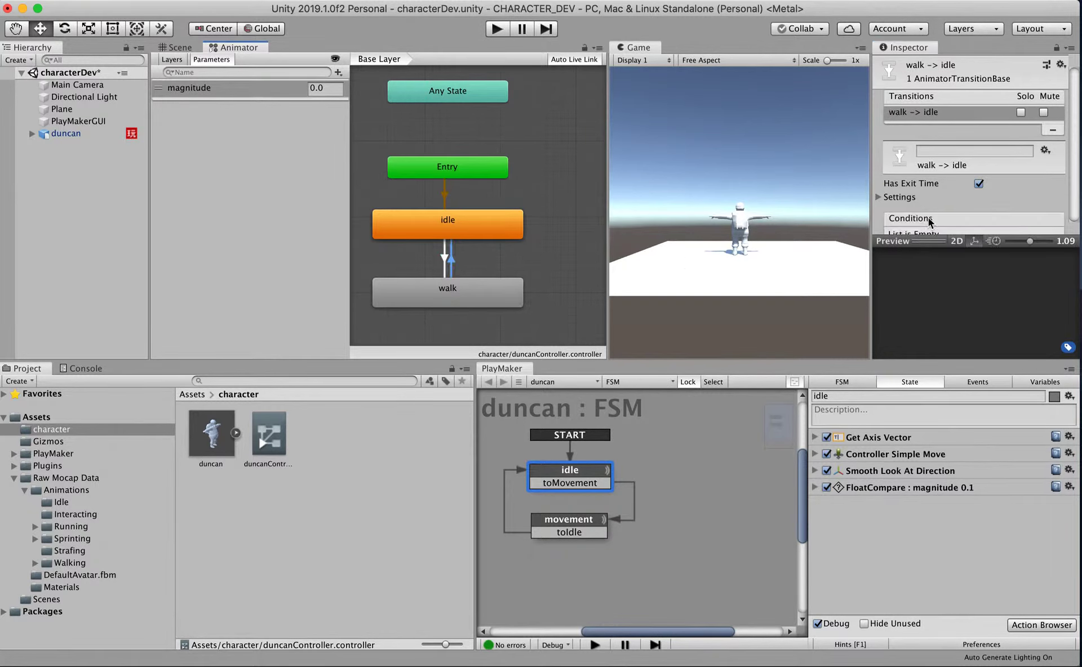
left_click(978, 183)
scroll(945, 169, "down", 3)
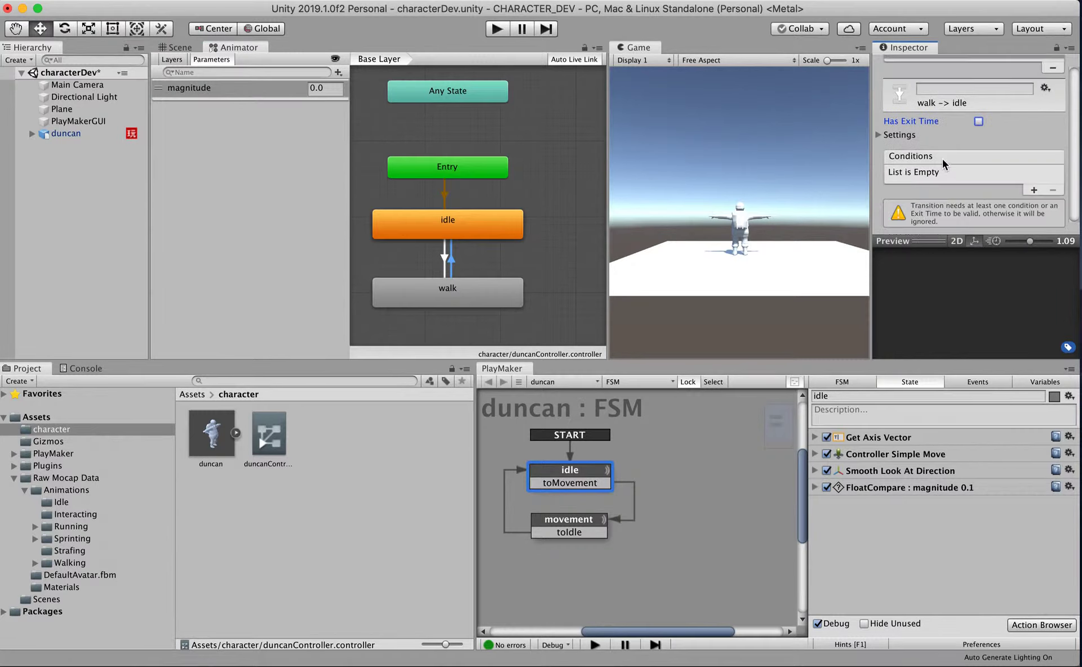
Add a condition to the idle-to-walk transition using magnitude with the Greater comparison
left_click(445, 261)
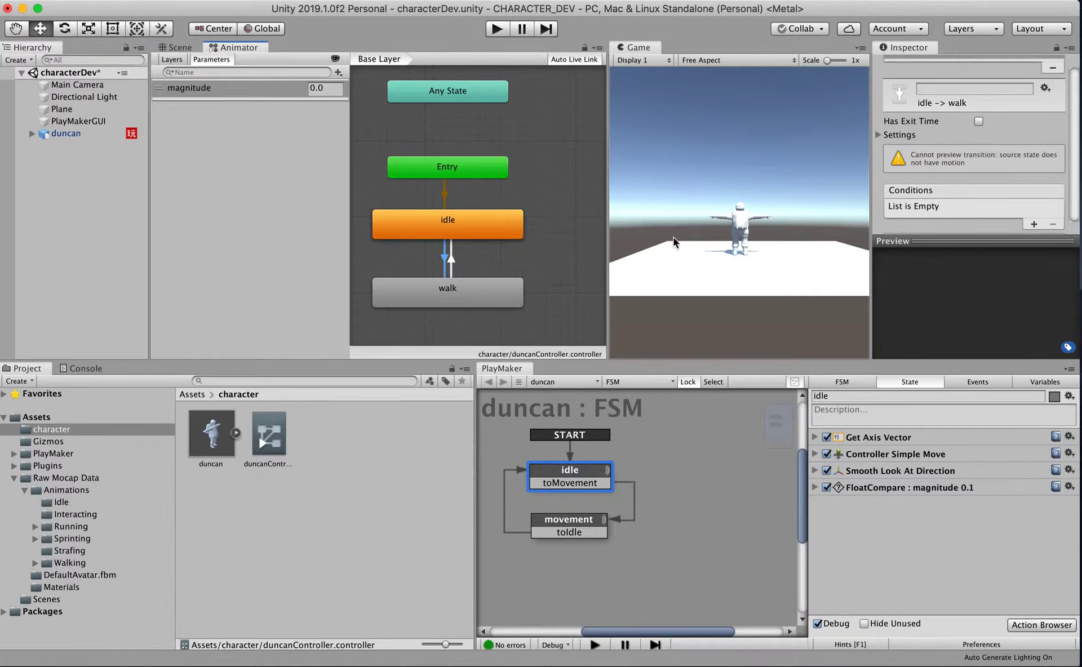
left_click(1032, 224)
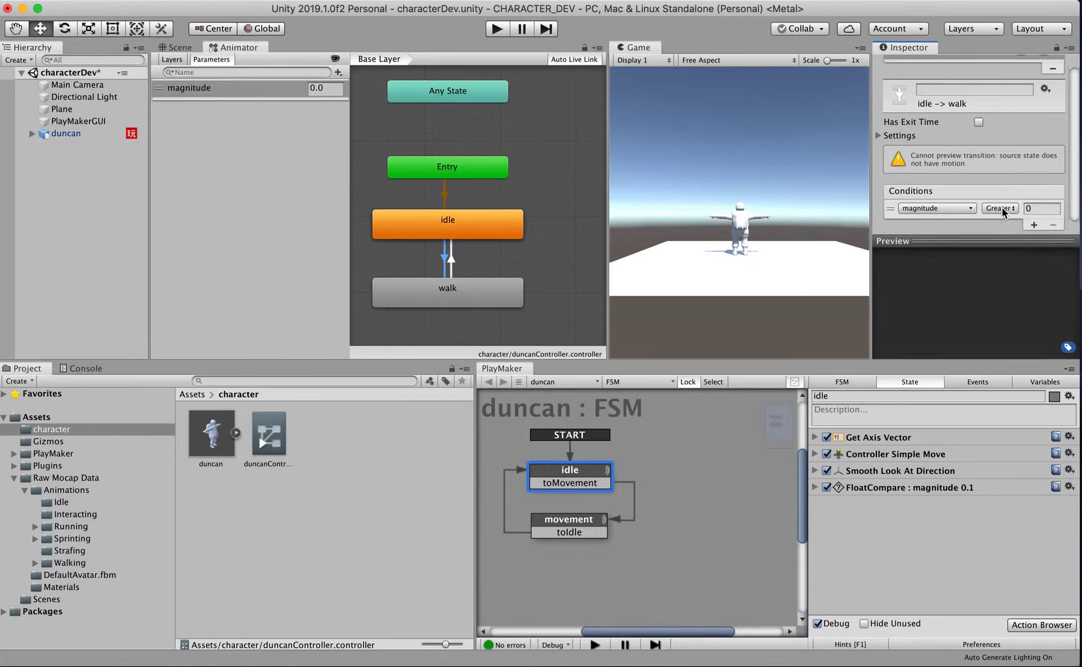
left_click(1033, 208)
Add a condition to the walk-to-idle transition using magnitude with the Less comparison
left_click(452, 265)
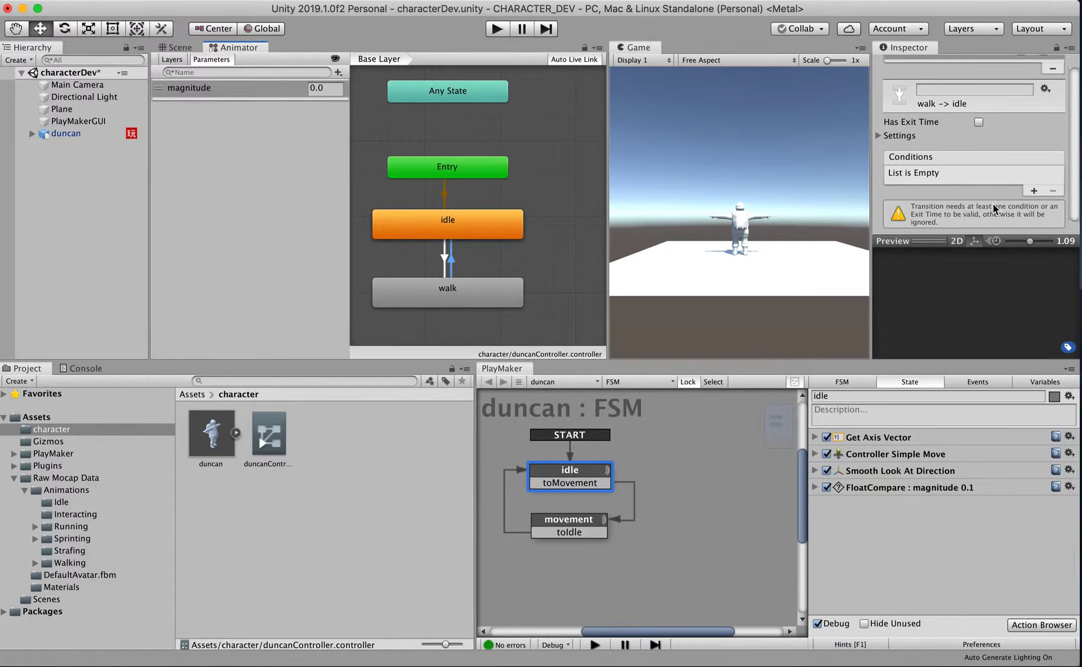
left_click(1032, 193)
left_click(1000, 208)
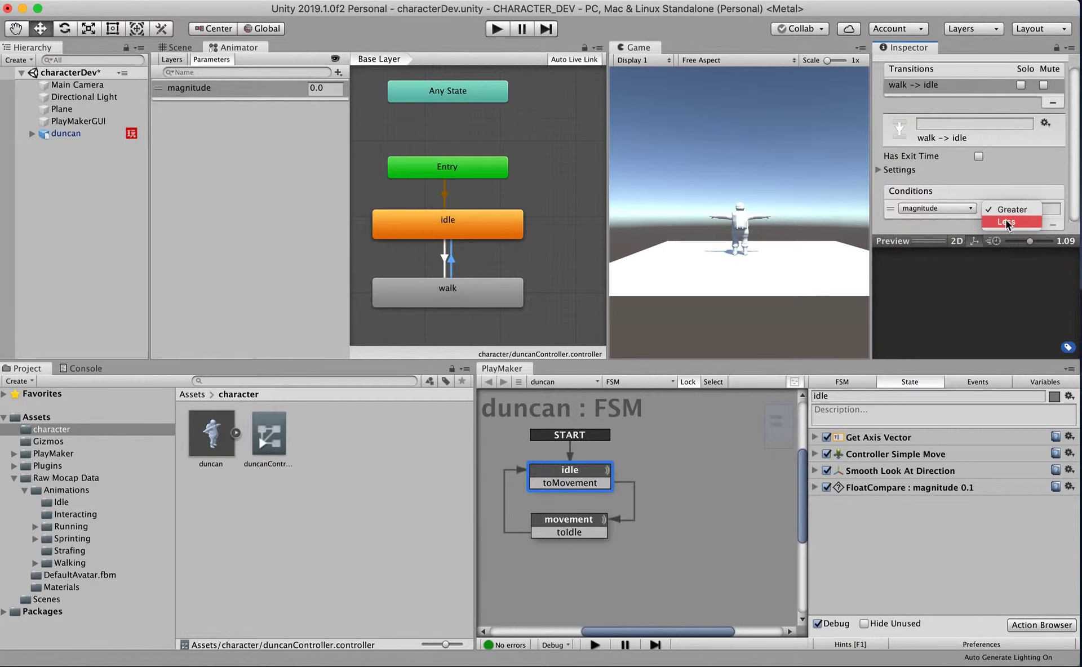
left_click(999, 221)
left_click(1031, 209)
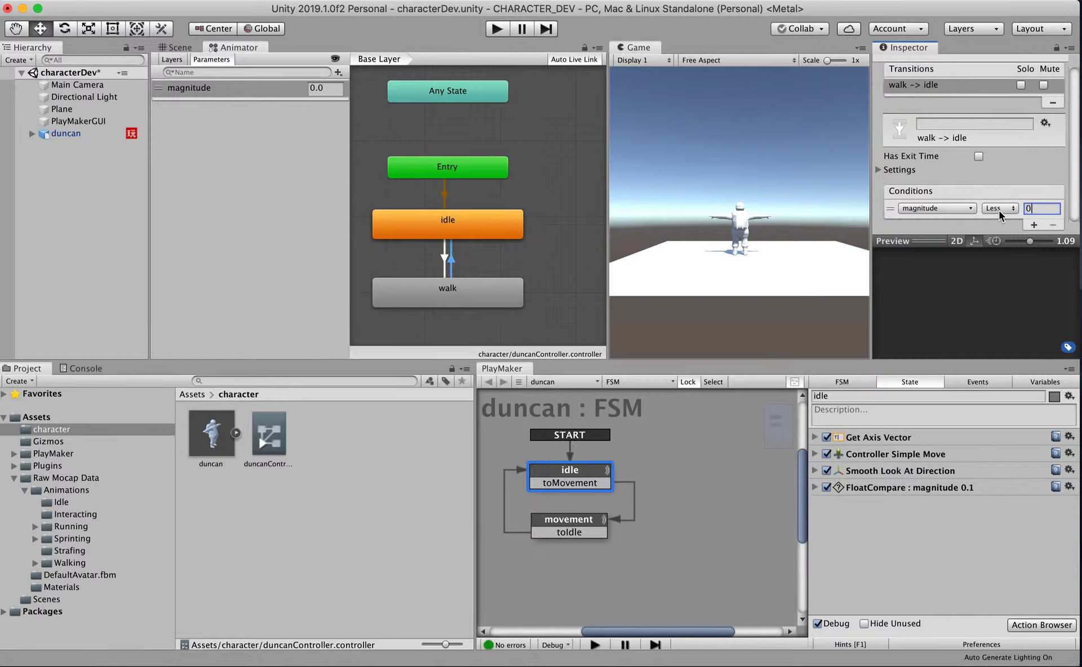
Browse the project assets to Raw Mocap Data > Animations > Idle to find a clip for the idle state
left_click(475, 229)
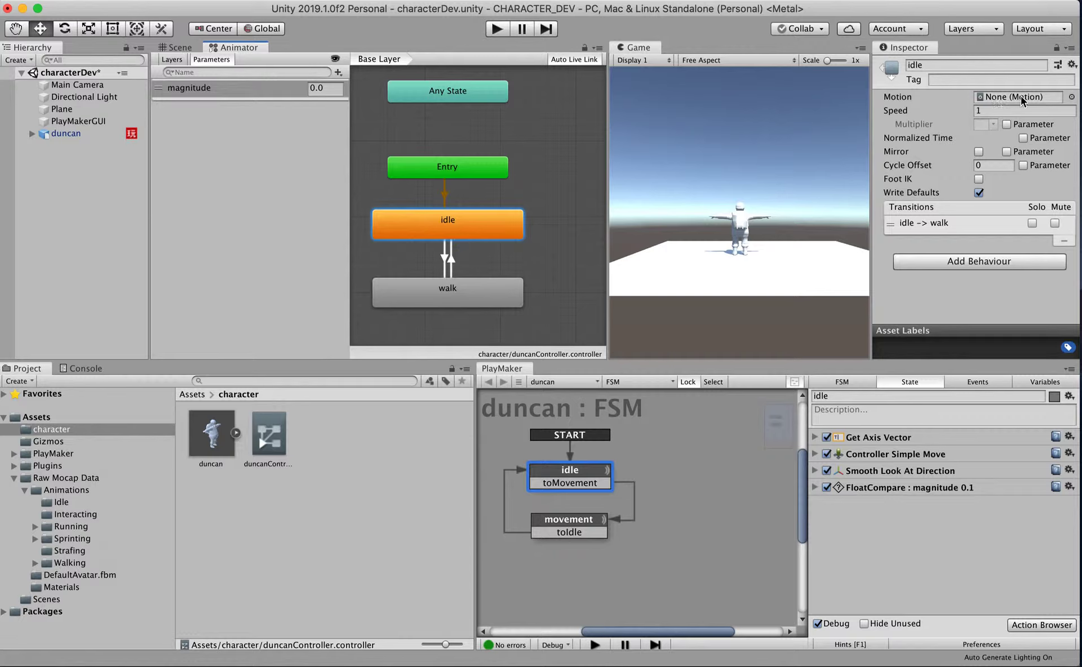
left_click(191, 396)
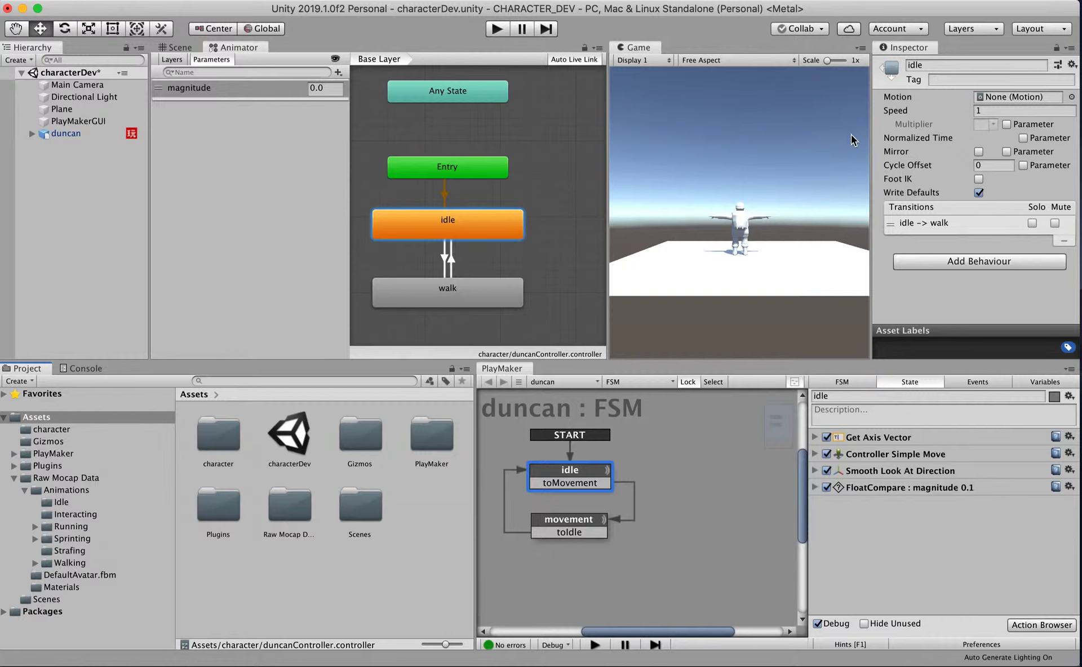
double_click(287, 503)
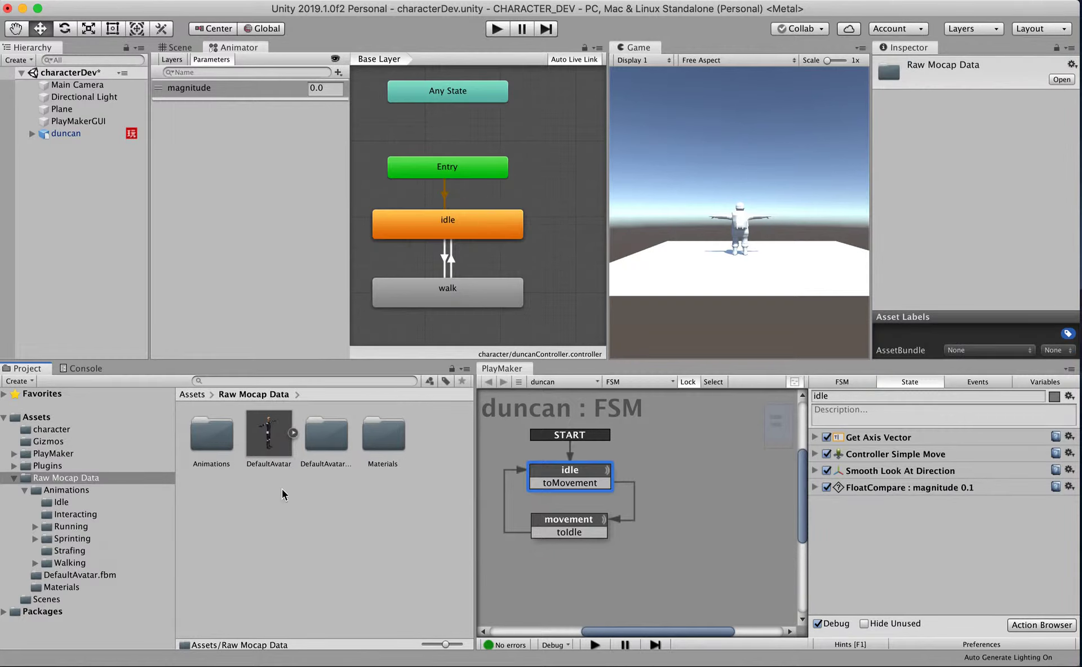
double_click(217, 439)
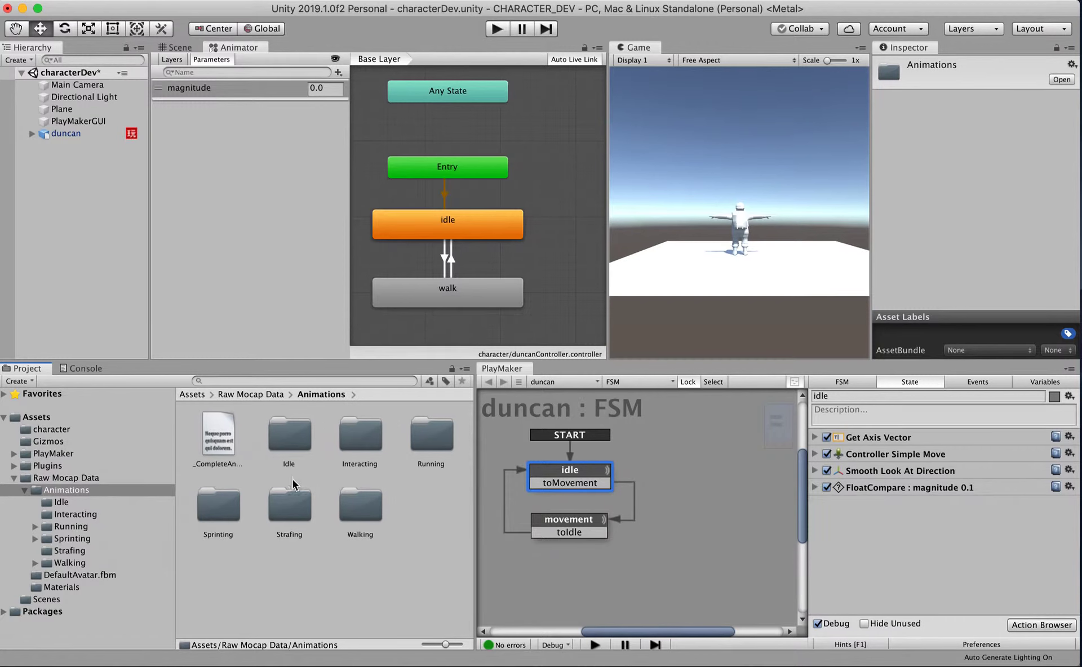
double_click(289, 439)
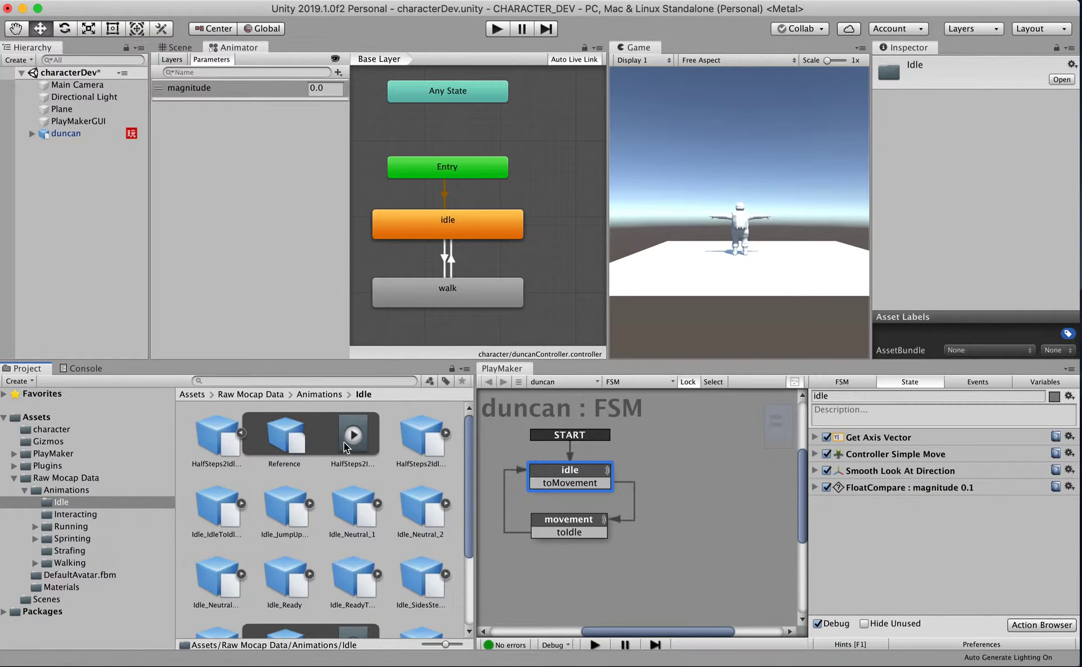
scroll(462, 496, "down", 4)
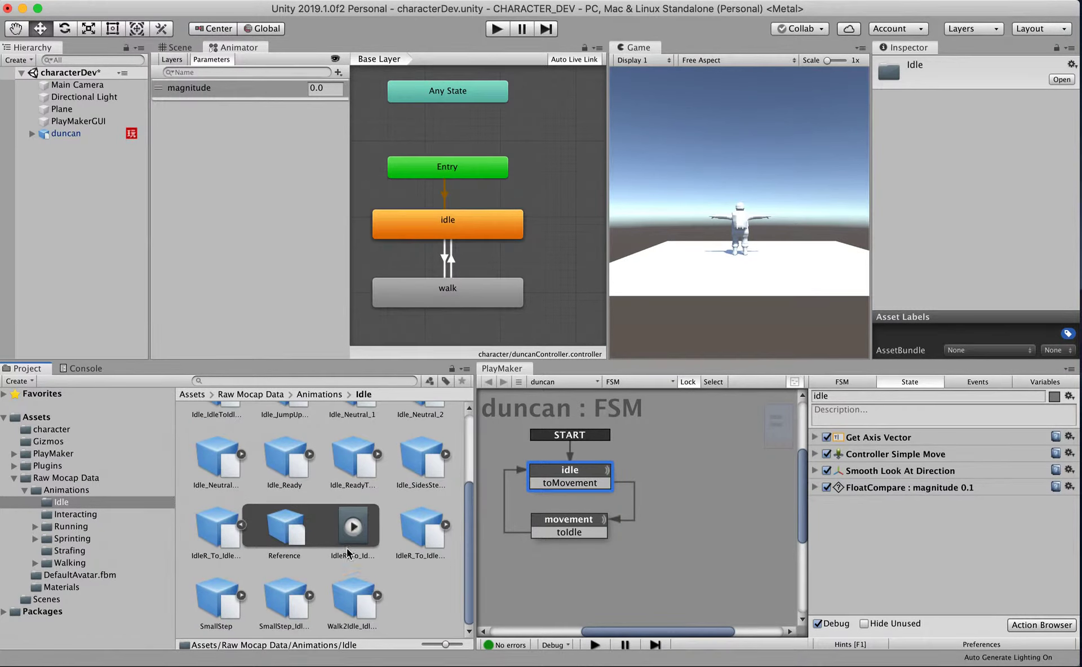
Preview the IdleR_To_IdleL_1 clip and assign it as the idle state's Motion
left_click(355, 533)
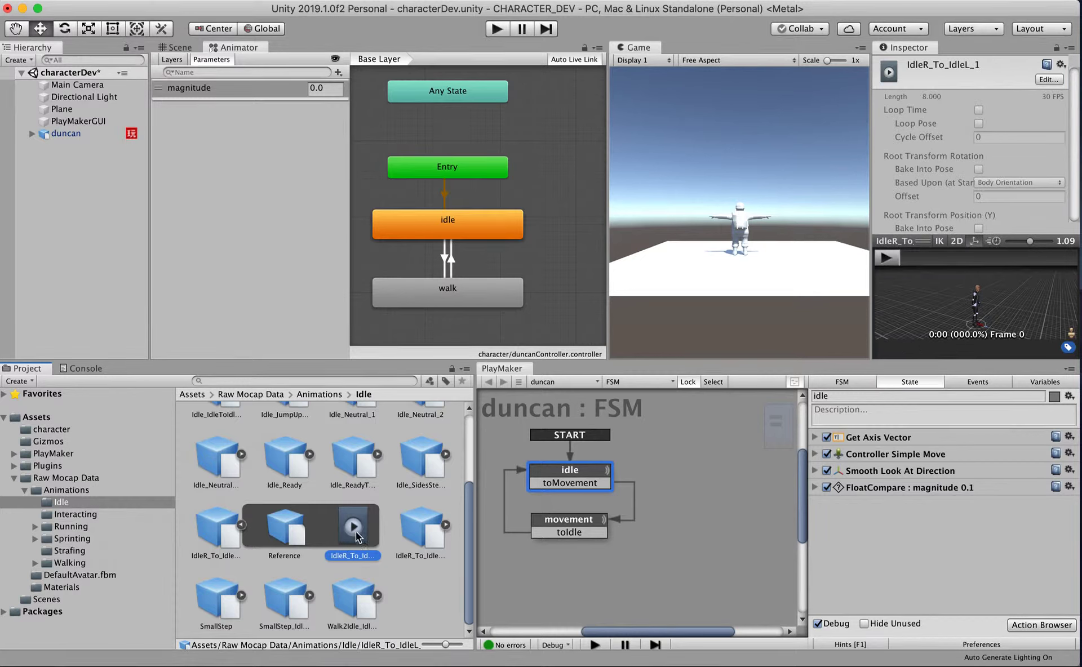
left_click_drag(930, 240, 927, 120)
left_click(887, 164)
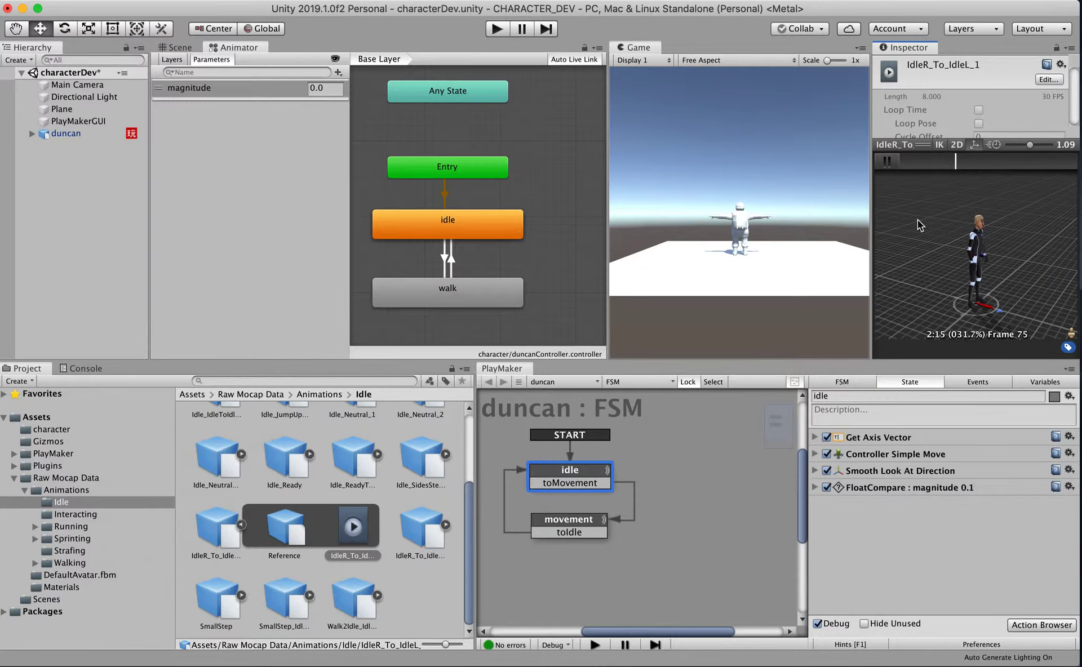
left_click(888, 162)
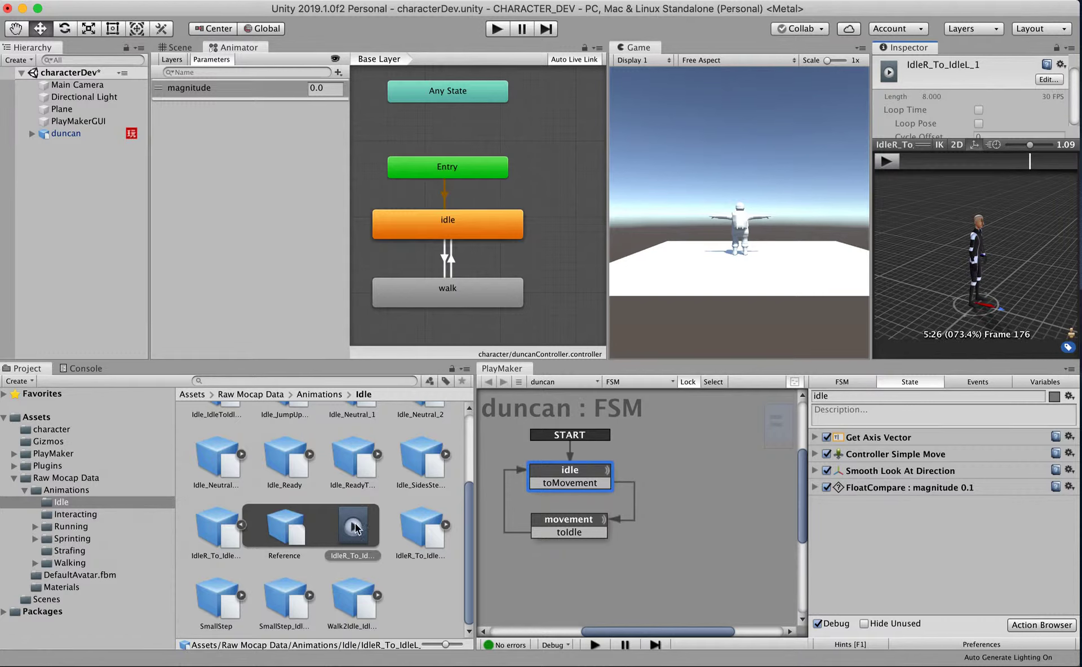
left_click(444, 222)
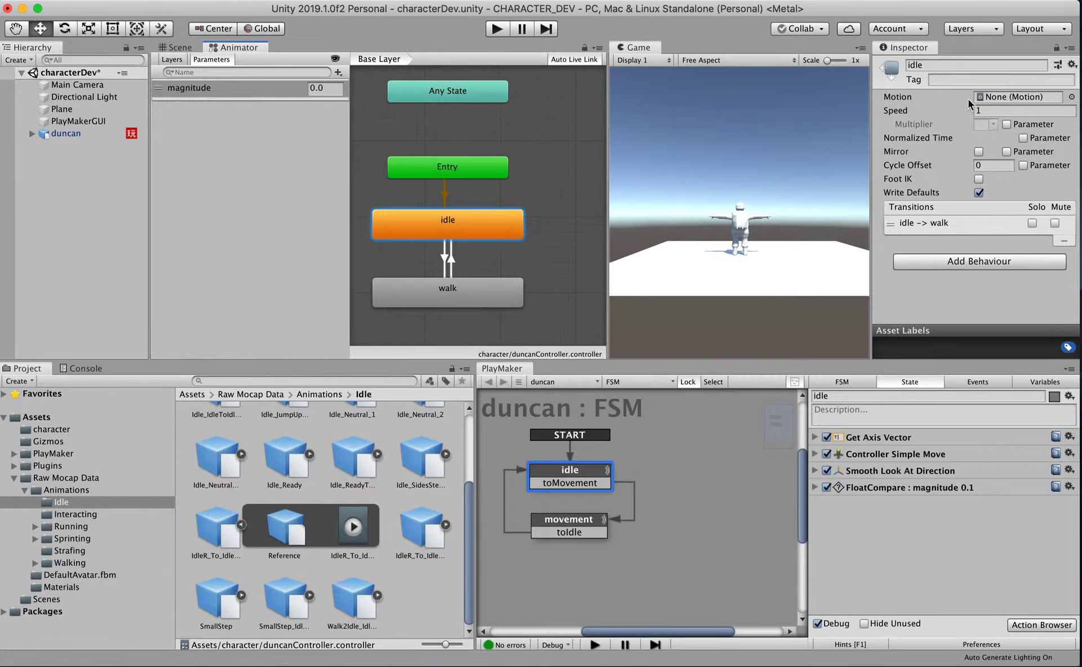
left_click_drag(353, 530, 983, 101)
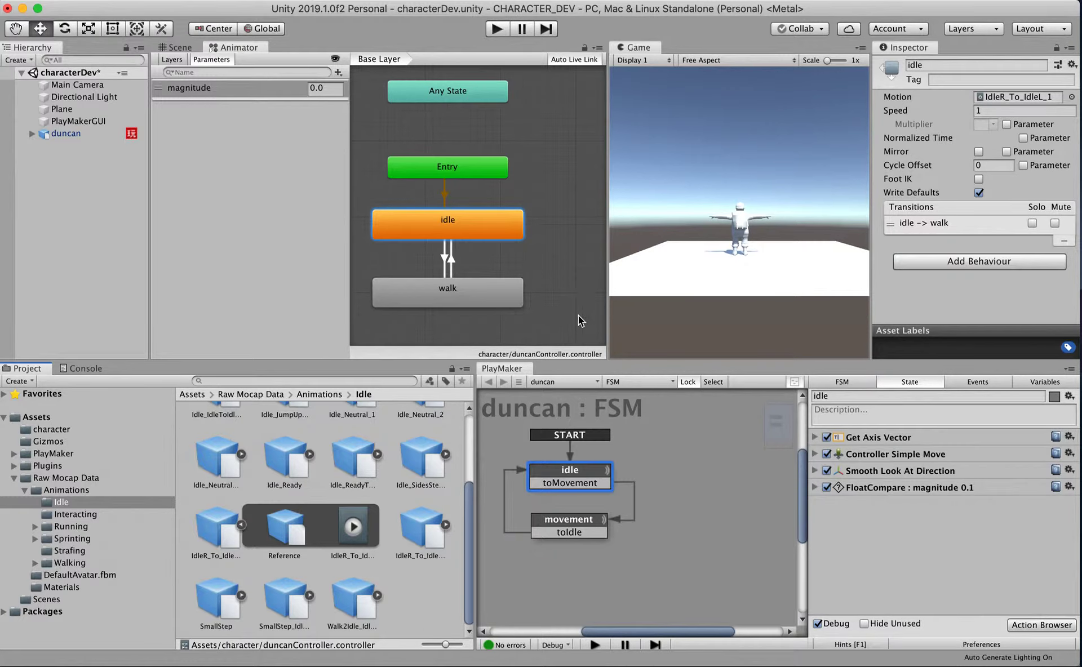
Run the scene to check duncan's idle behaviour, and stop play mode
left_click(497, 29)
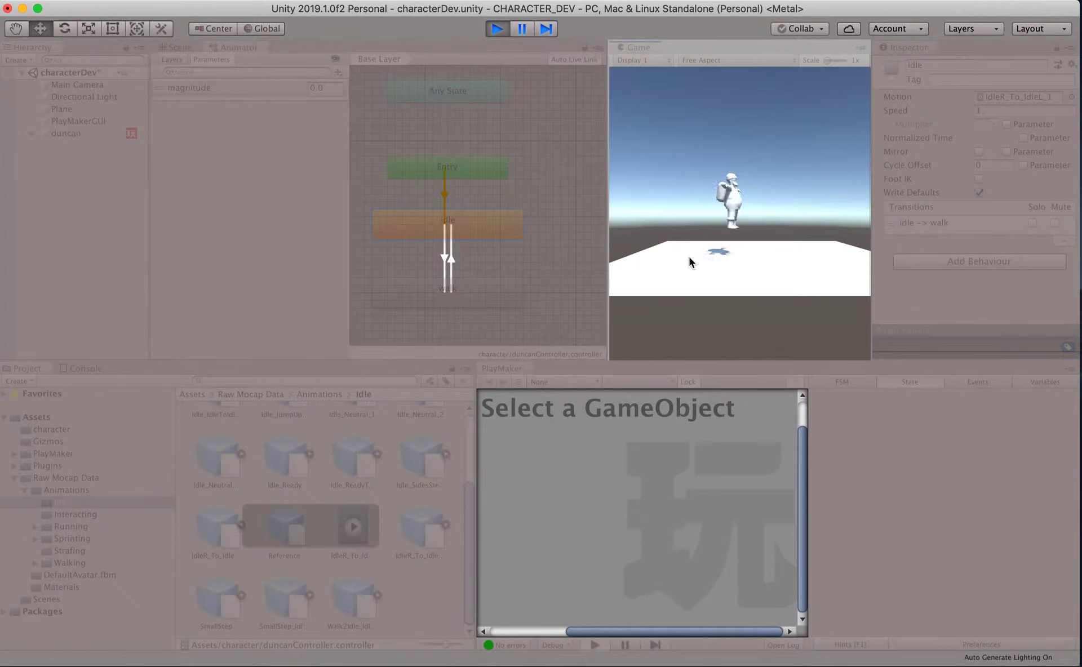
left_click(497, 29)
Assign duncanController from the character folder as the Controller of duncan's Animator component
left_click(81, 134)
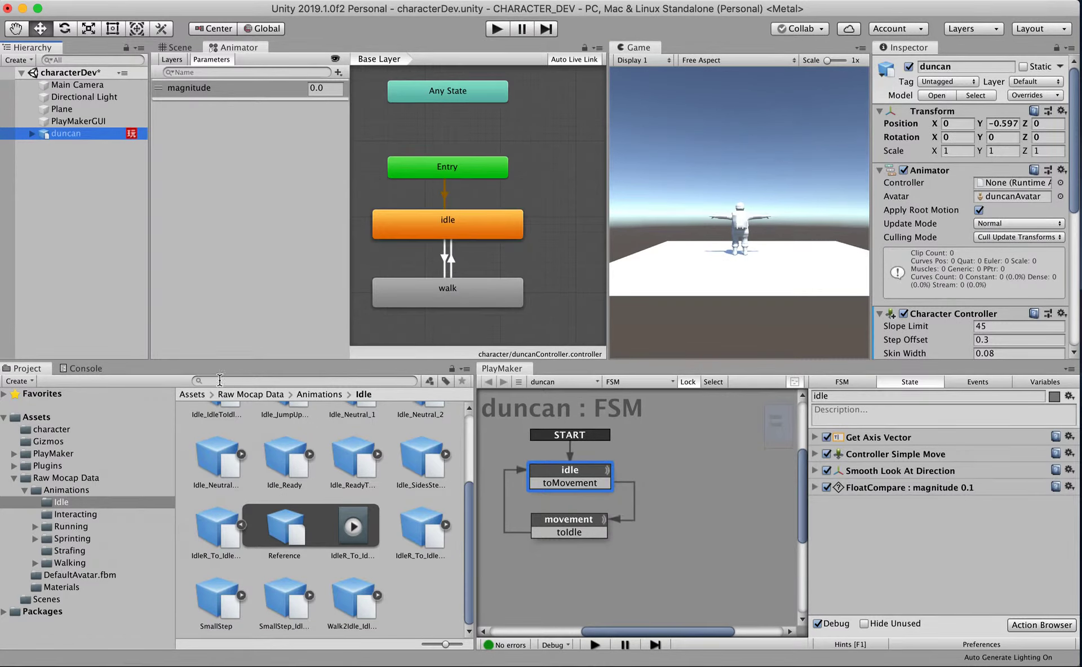
left_click(191, 394)
double_click(220, 456)
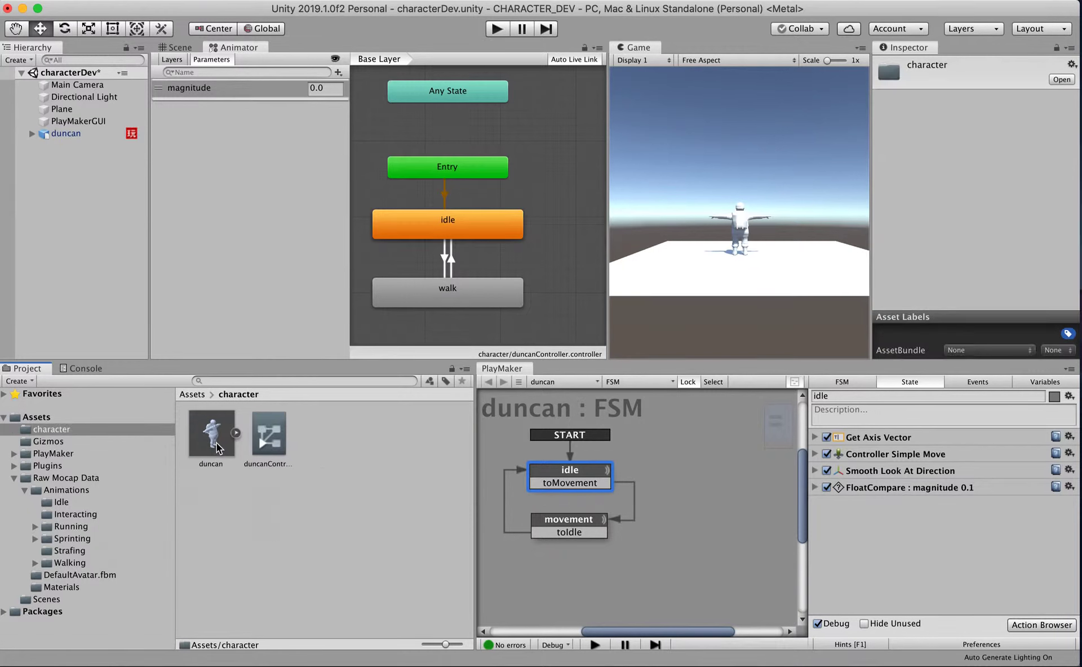
left_click(66, 134)
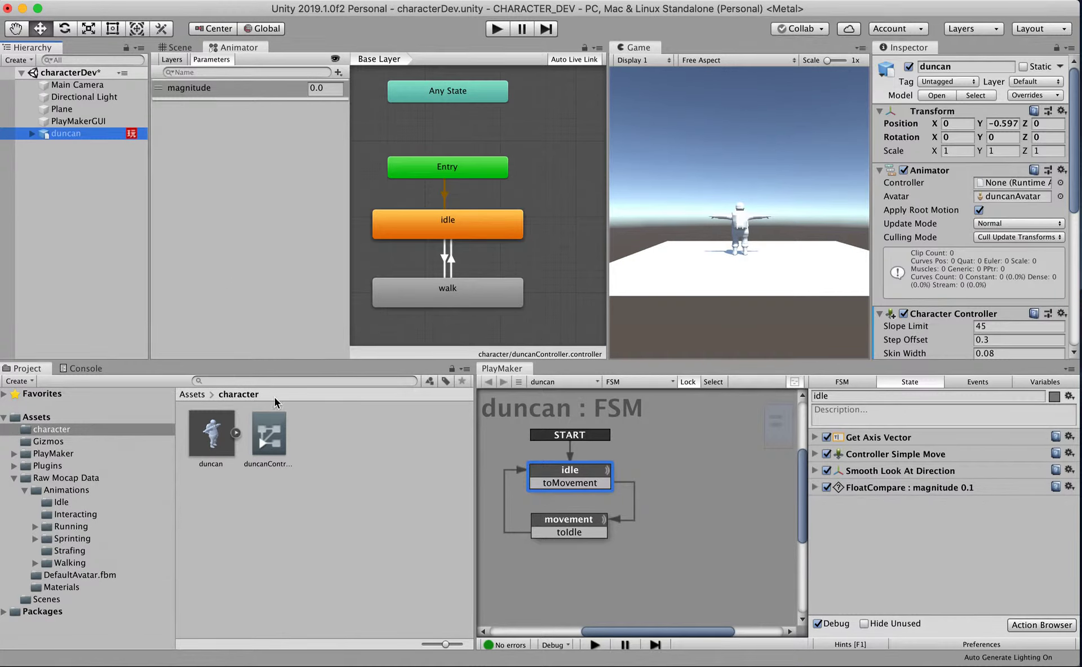
left_click_drag(278, 434, 994, 186)
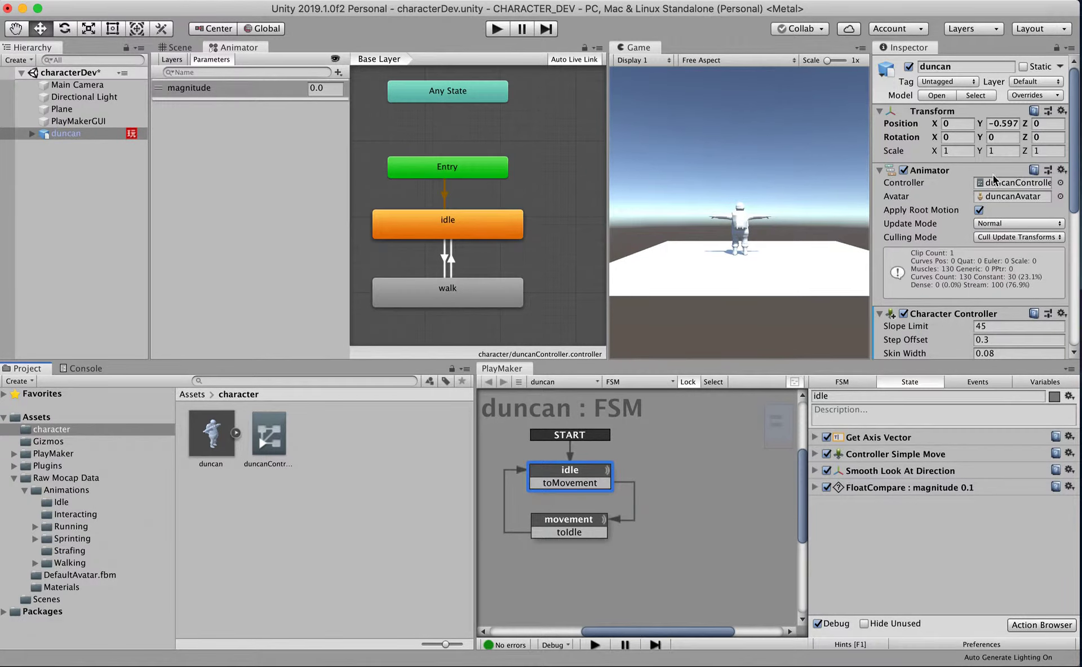
Run the scene, move duncan forward and backward to check his movement and animation, and stop play mode
left_click(497, 28)
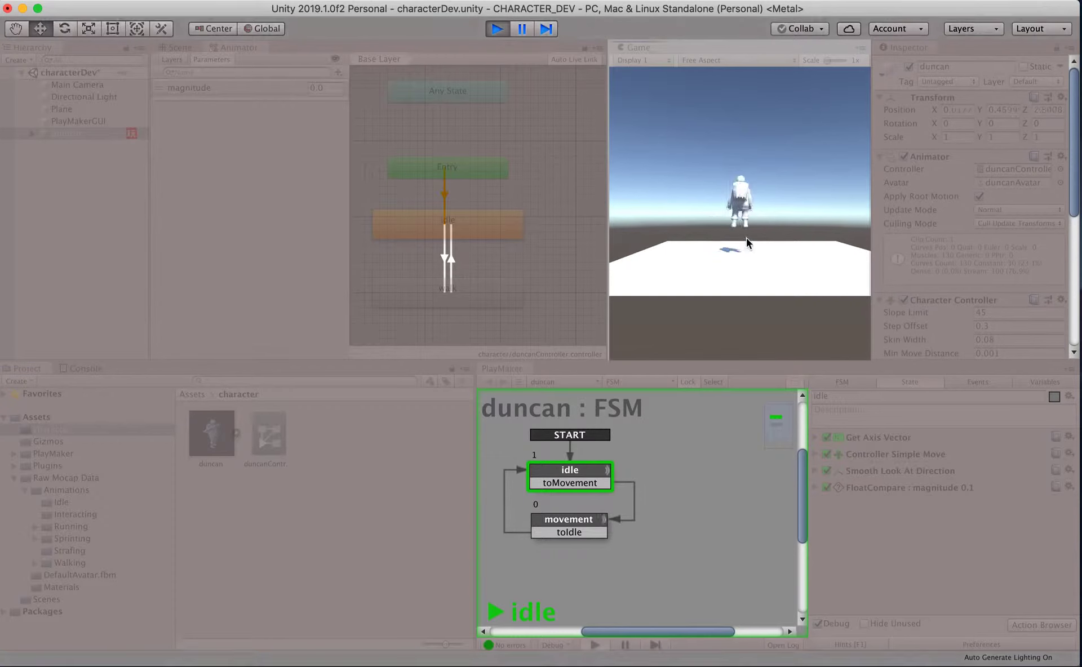
key("s")
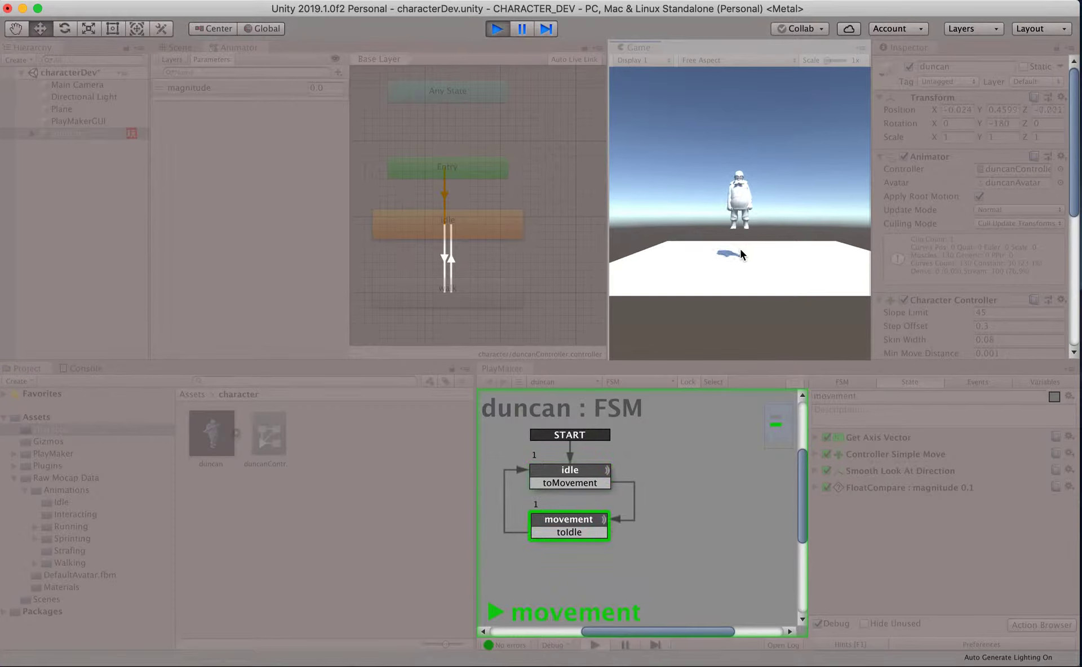
key("s")
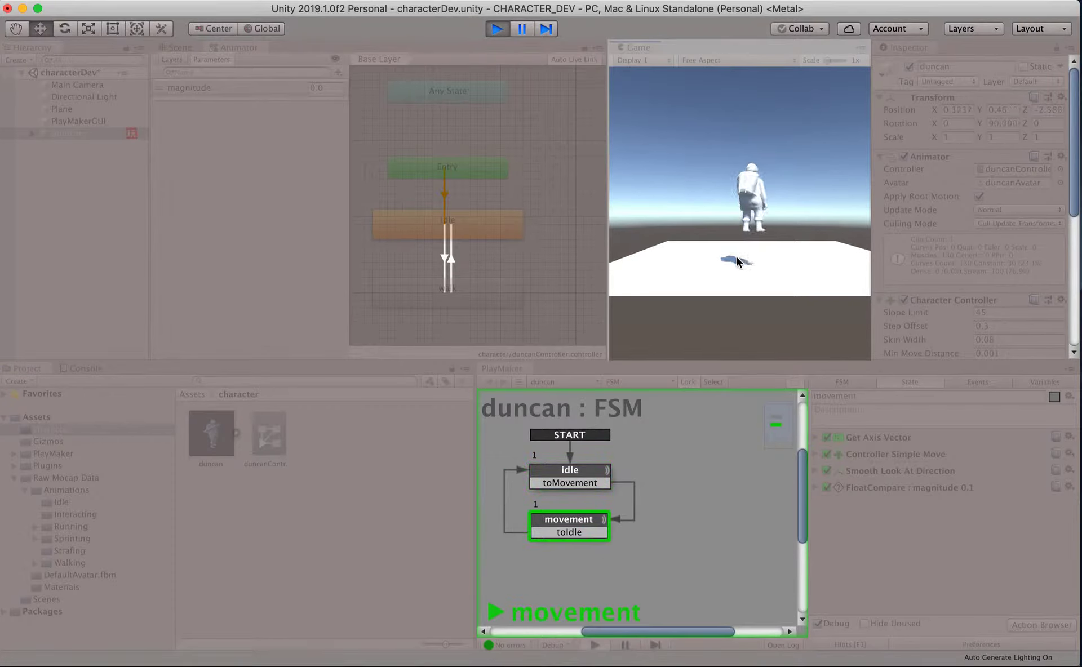
key("s")
key("w")
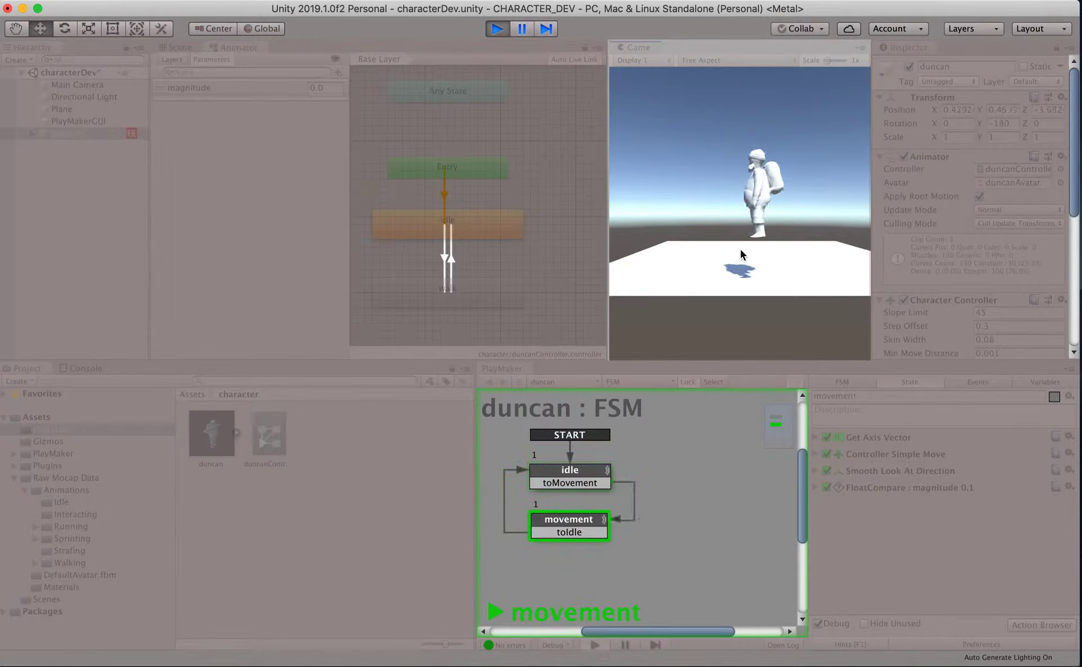
key("s")
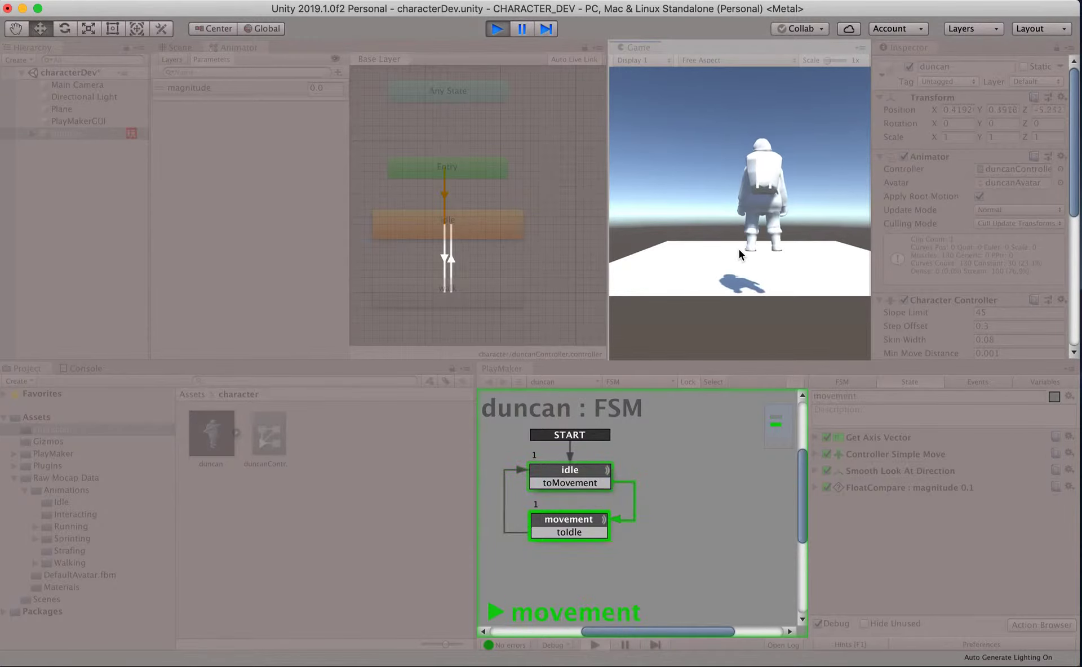
left_click(497, 28)
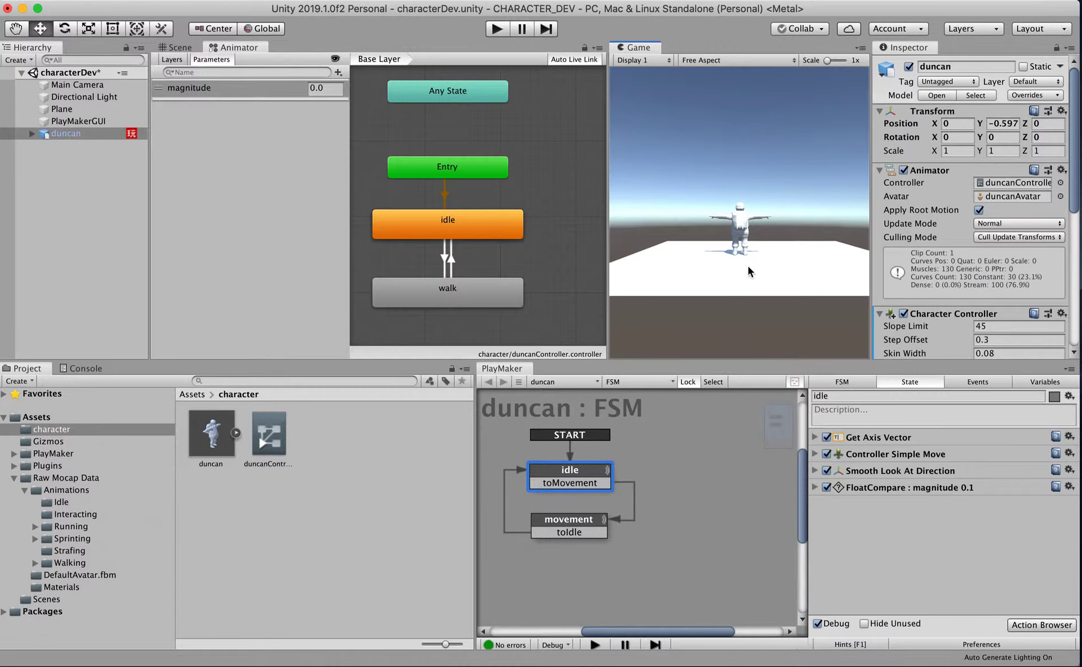
Scale the ground Plane up uniformly to about 5.77 in the Scene view
left_click(179, 48)
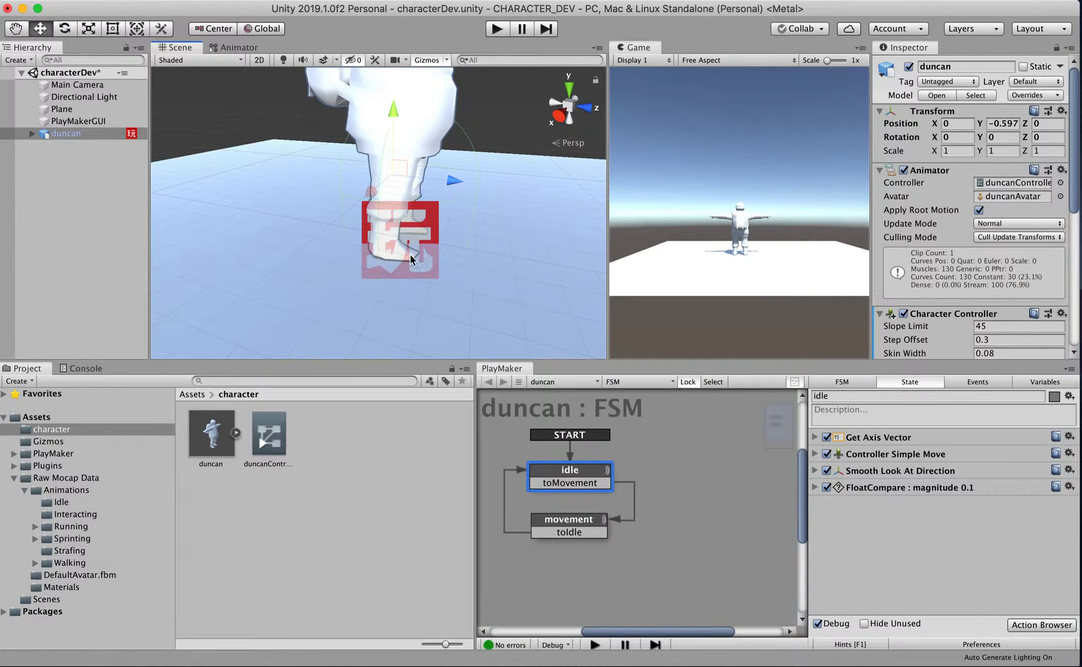
scroll(461, 236, "down", 5)
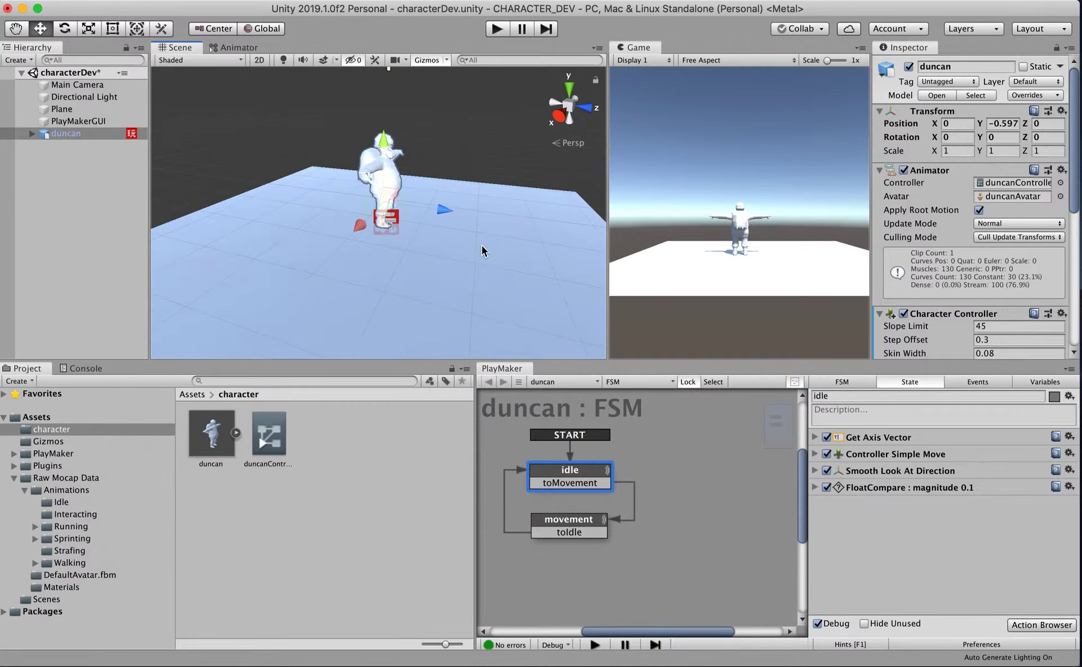
left_click(482, 246)
key("r")
left_click_drag(375, 236, 737, 194)
Raise the Center Y of duncan's Character Controller to 0.97 so the capsule's base meets his feet
left_click_drag(389, 237, 419, 187, "alt")
scroll(419, 191, "up", 5)
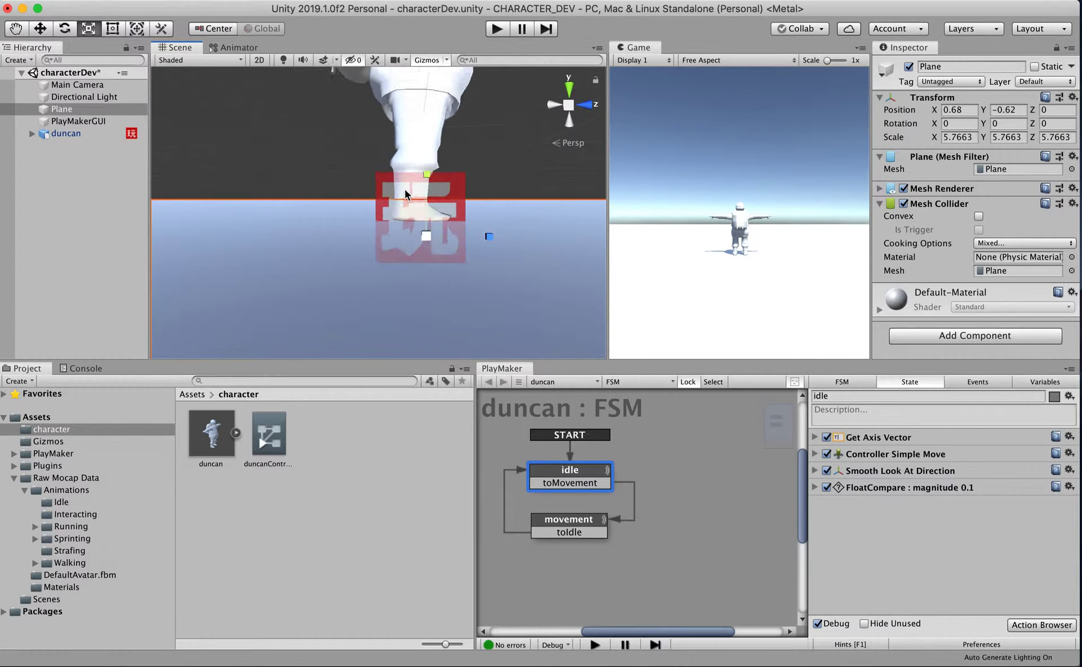
left_click(79, 134)
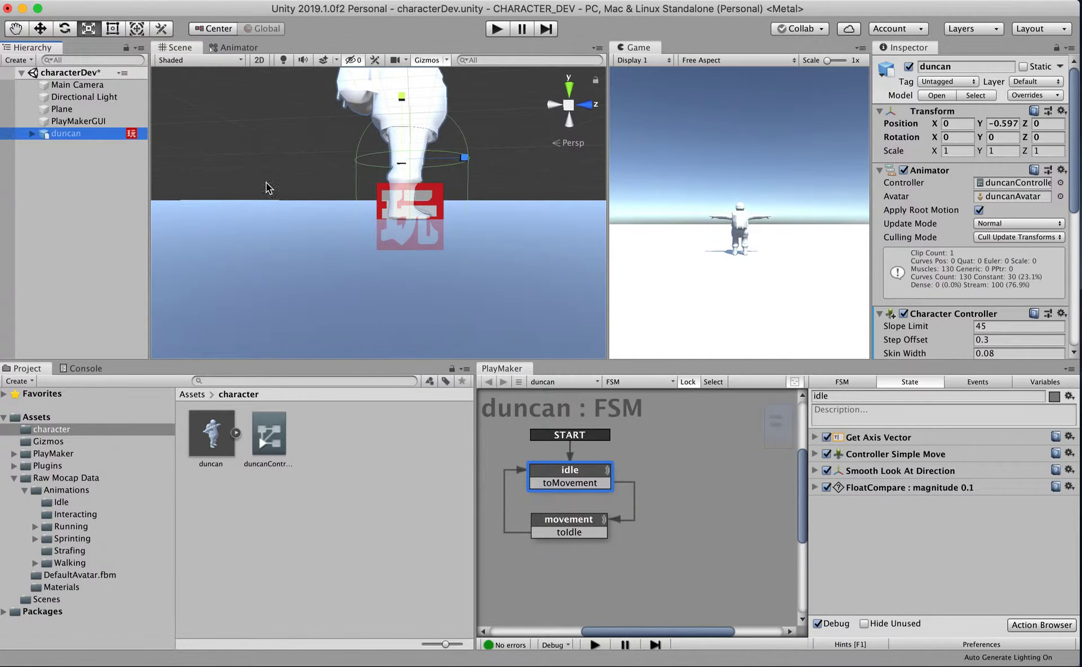
left_click(880, 170)
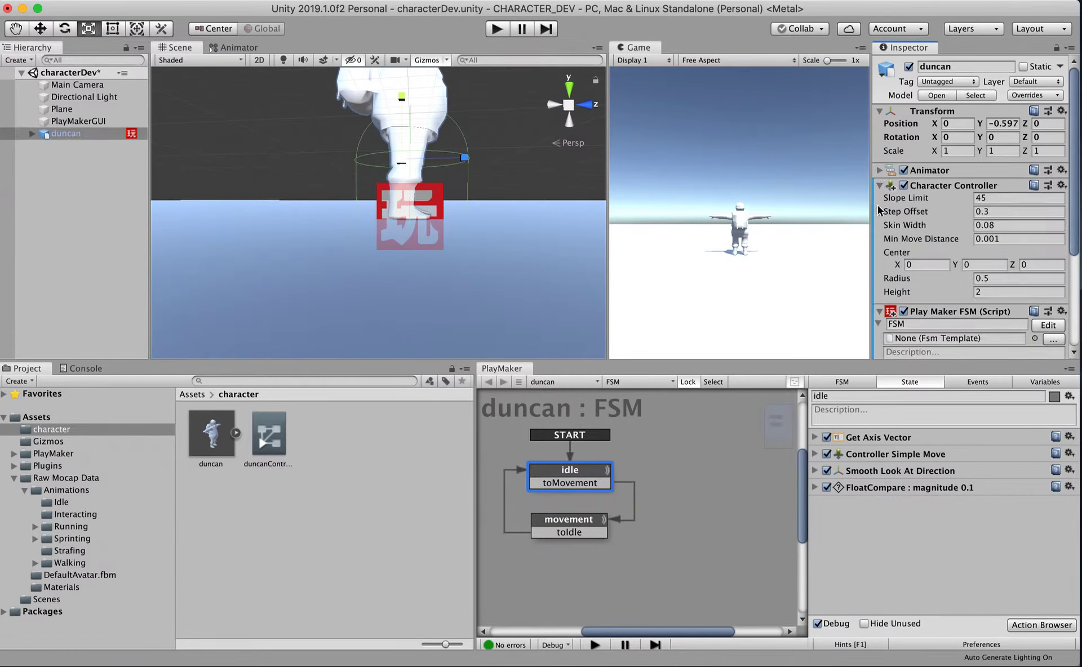
scroll(961, 215, "down", 3)
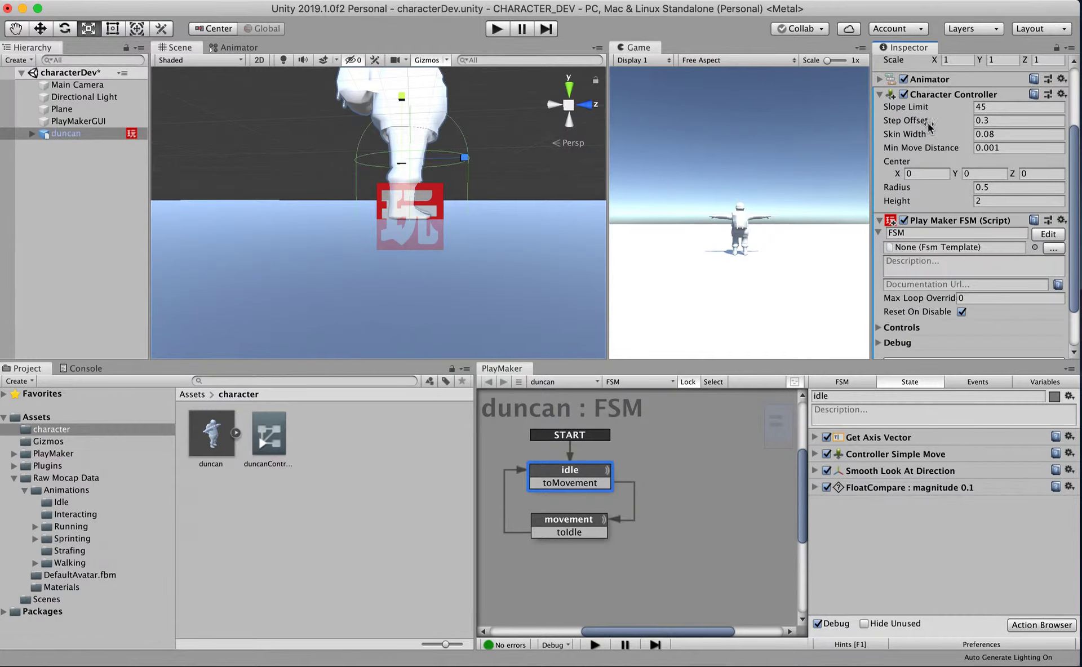
key("alt")
middle_click_drag(479, 256, 437, 246, "alt")
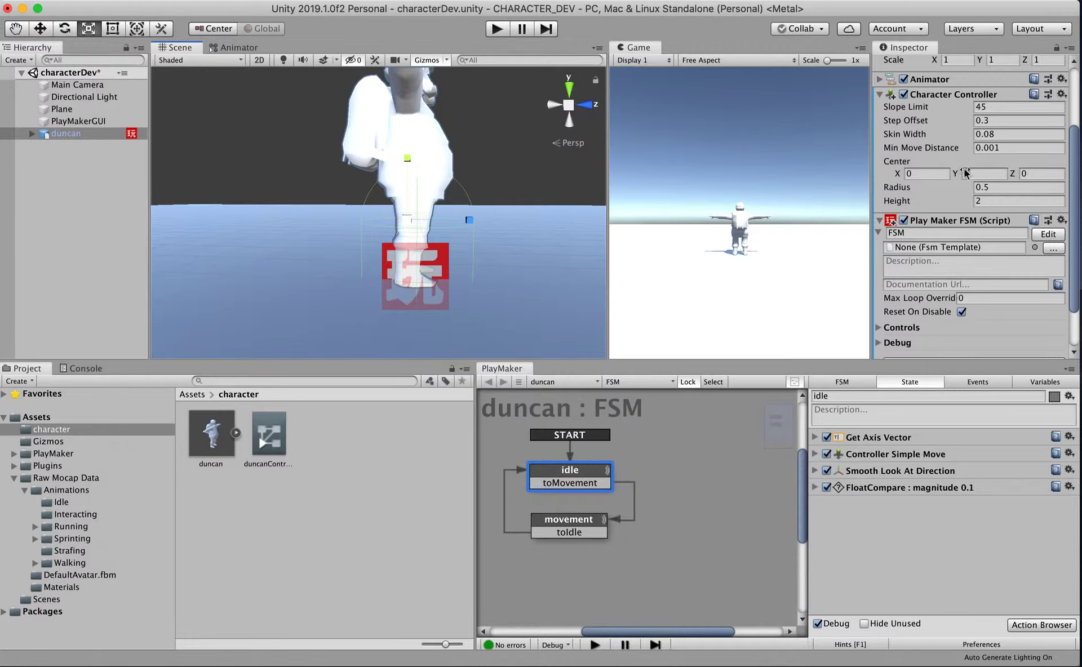
left_click(991, 174)
type("1.39")
left_click_drag(991, 174, 983, 176)
left_click_drag(447, 181, 451, 146, "alt")
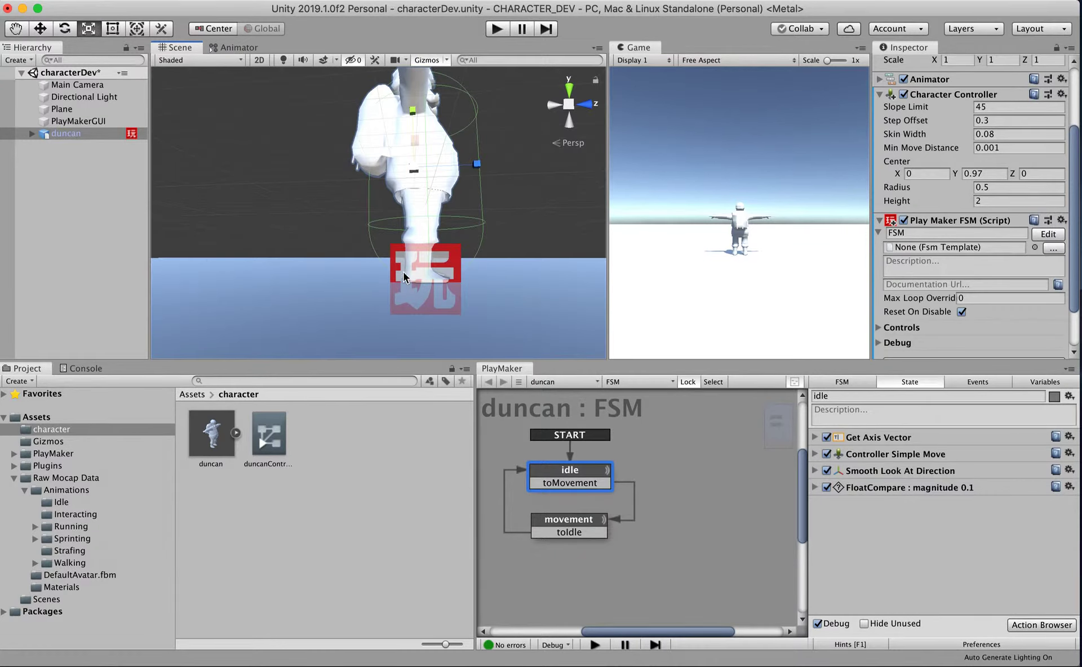
Reduce the Radius of duncan's Character Controller to 0.28, check the capsule's fit around the body, and deselect duncan
left_click_drag(462, 97, 458, 158, "alt")
left_click_drag(429, 95, 418, 120, "alt+super")
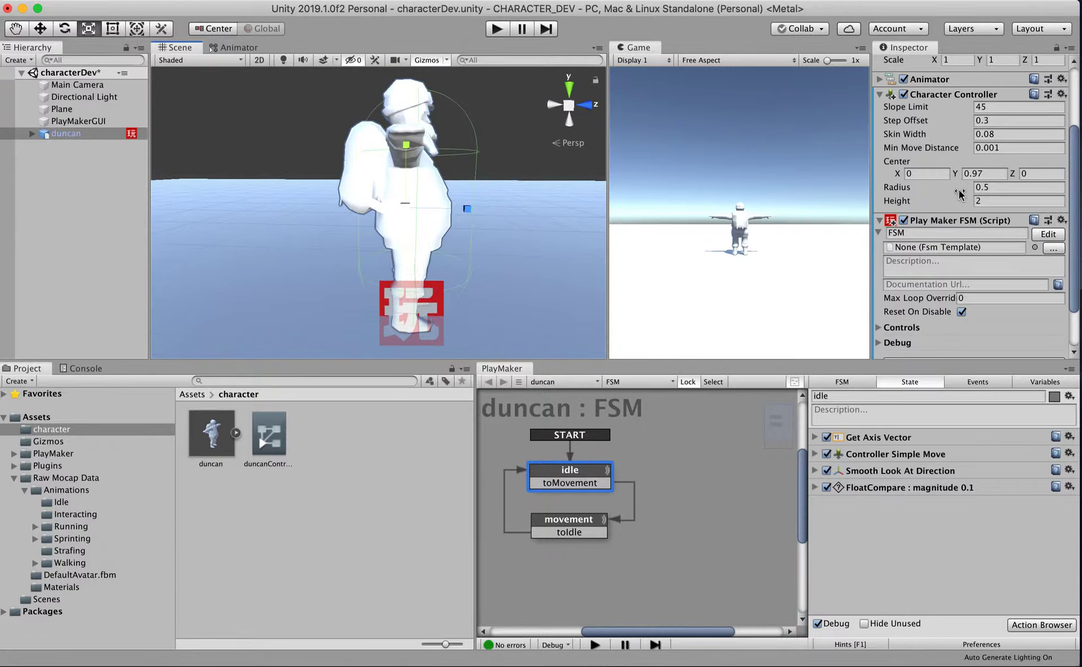
left_click_drag(960, 195, 944, 194)
left_click_drag(465, 209, 524, 214, "alt")
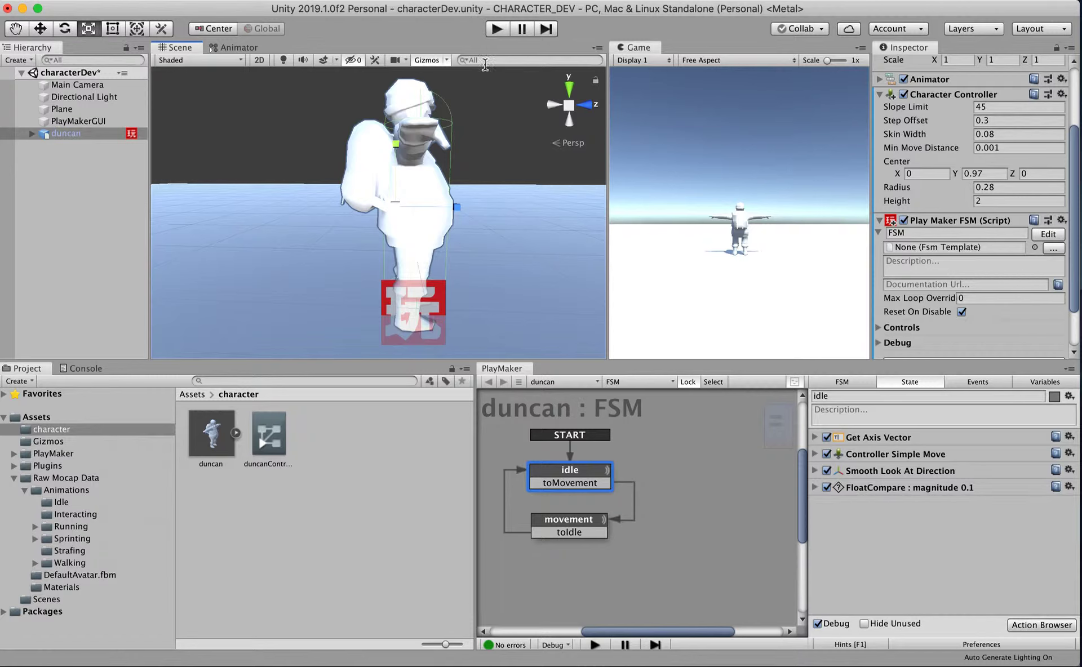
left_click_drag(440, 305, 430, 398, "alt")
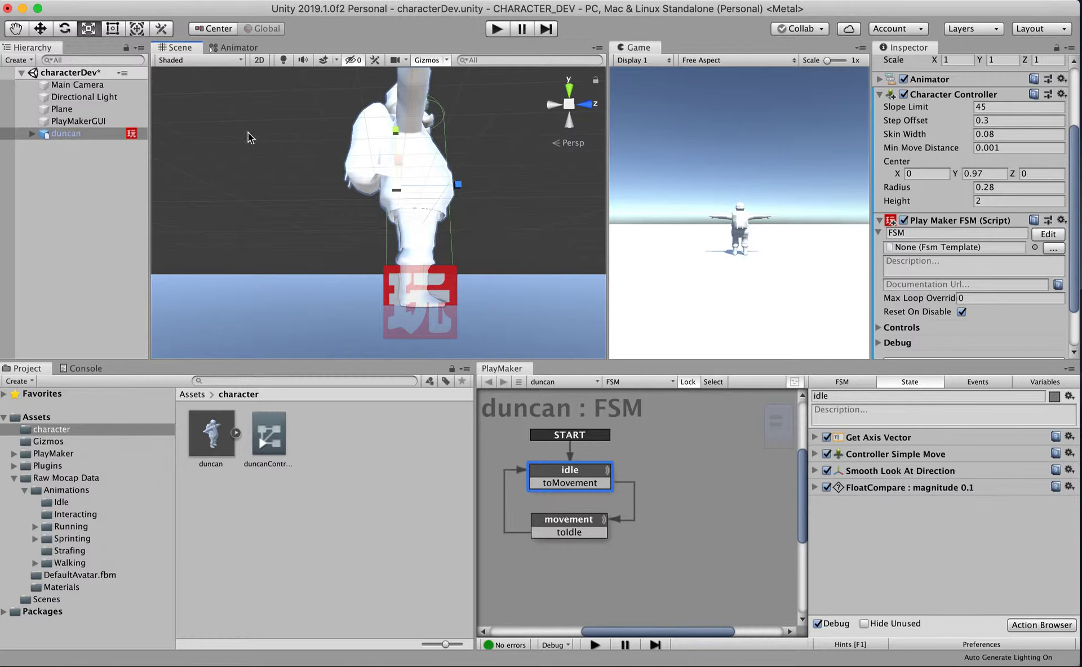
left_click_drag(252, 139, 160, 191, "alt")
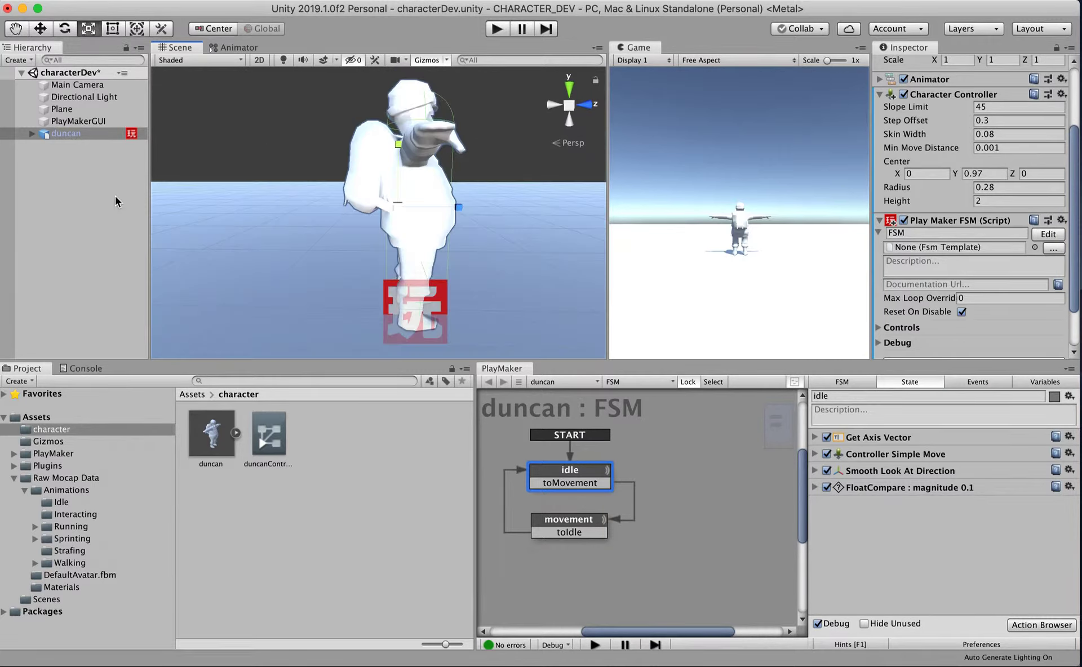
left_click(97, 229)
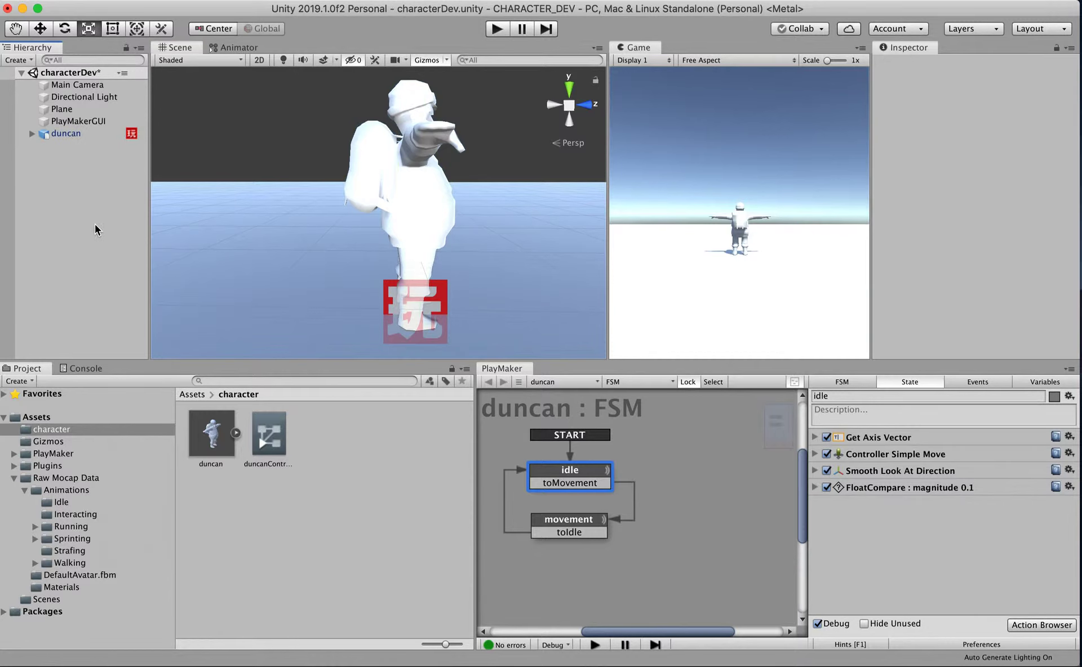
Open the walk state's Blend Tree in duncanController and choose 1D as its Blend Type
double_click(268, 436)
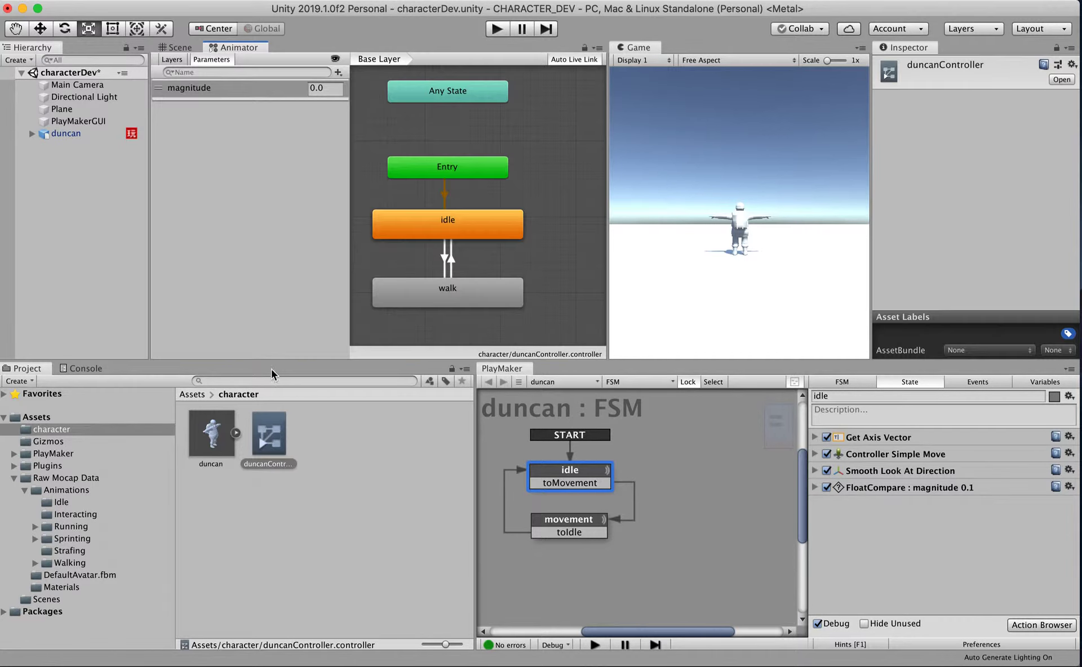
double_click(468, 292)
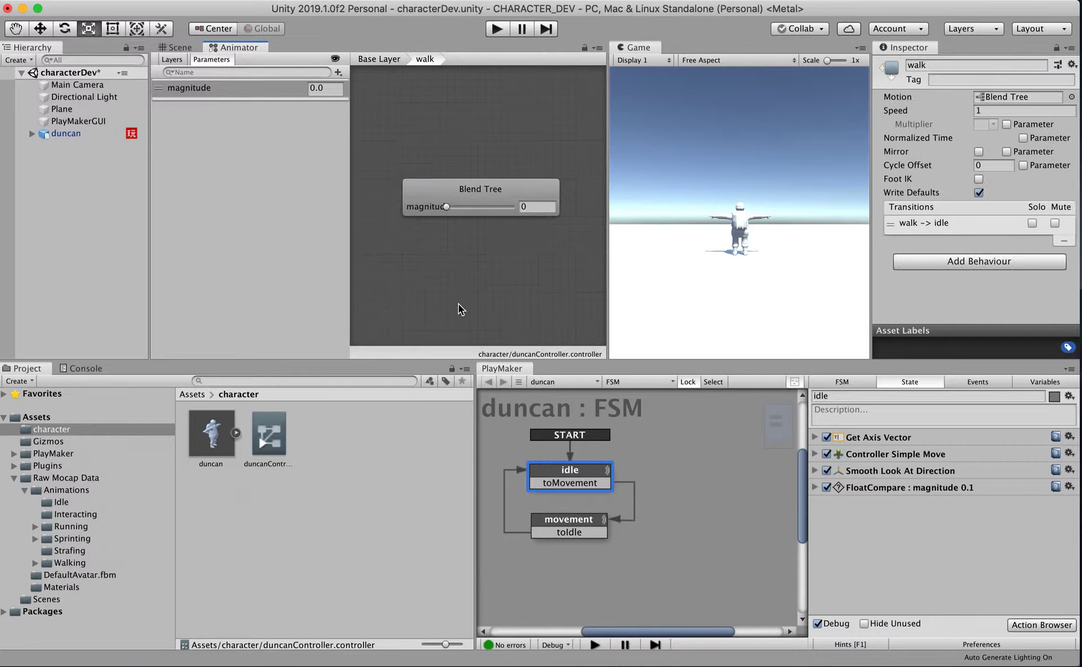
double_click(447, 163)
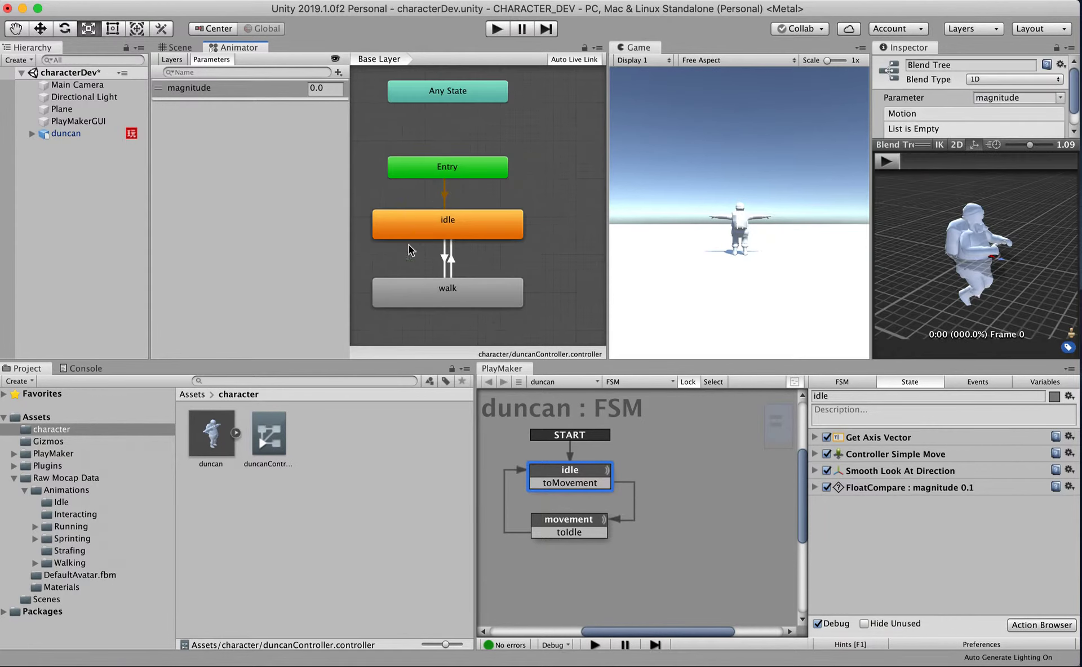
double_click(454, 289)
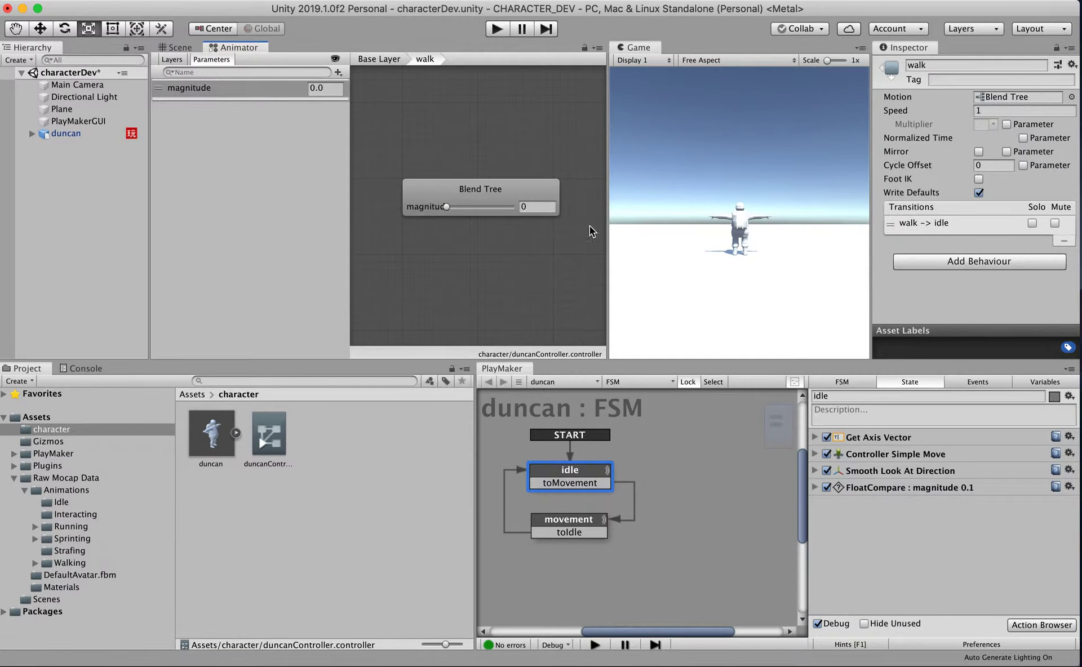
left_click(443, 196)
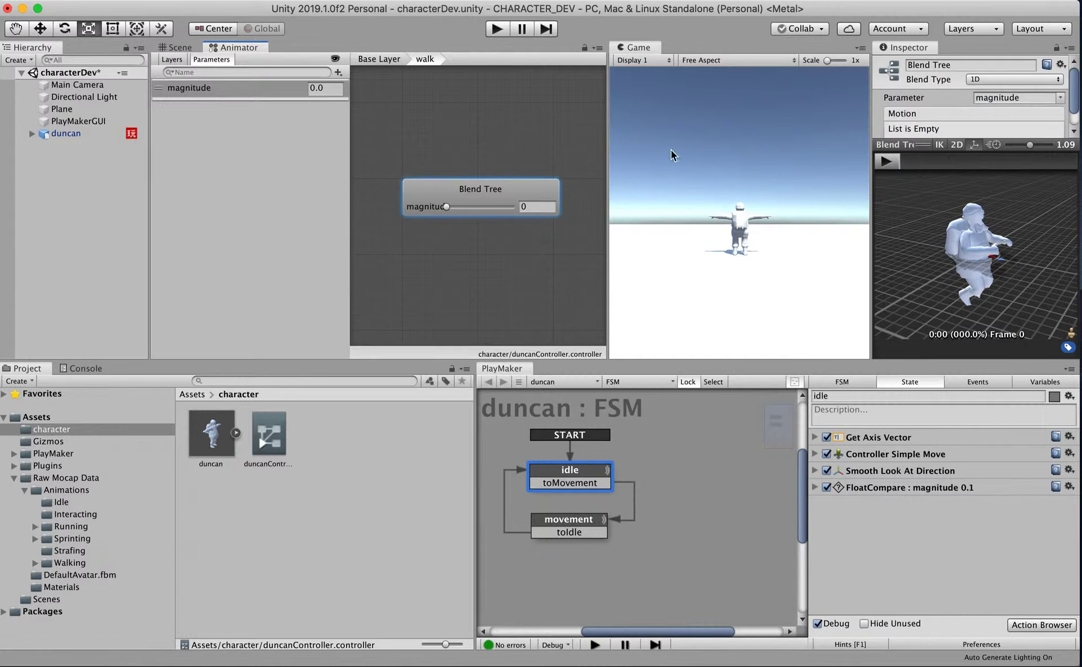
left_click_drag(906, 154, 922, 239)
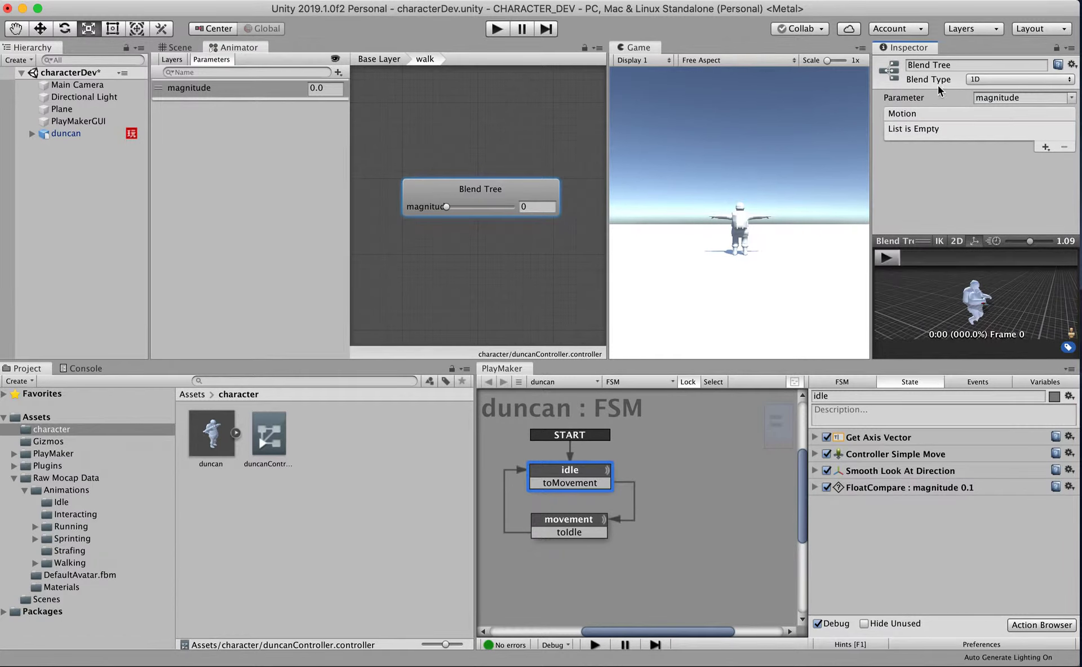
left_click(984, 76)
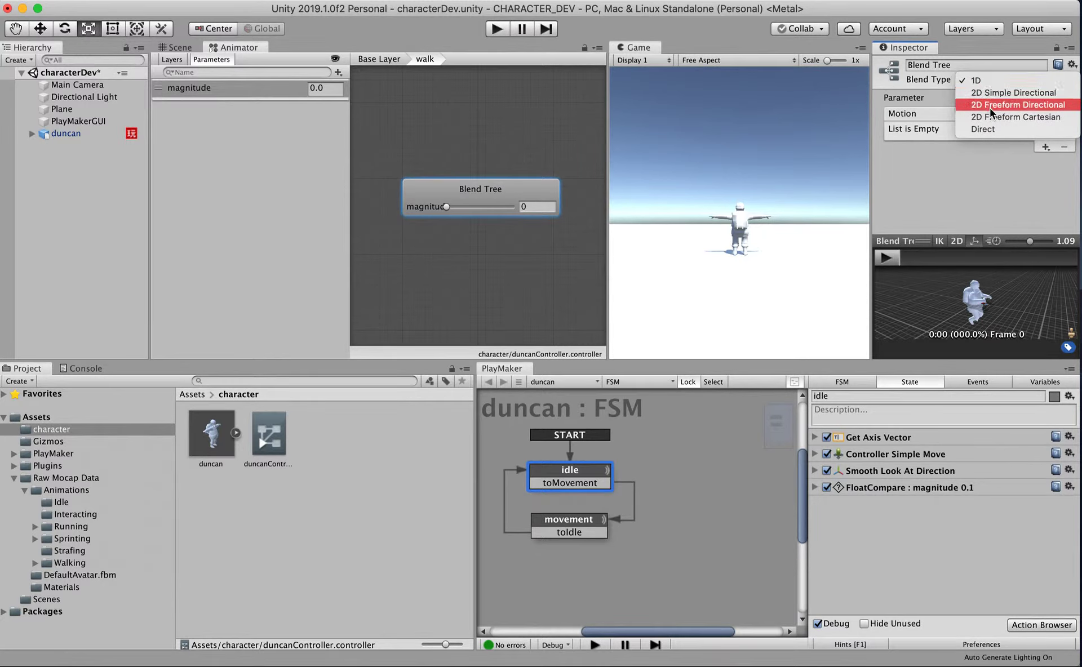
left_click(973, 80)
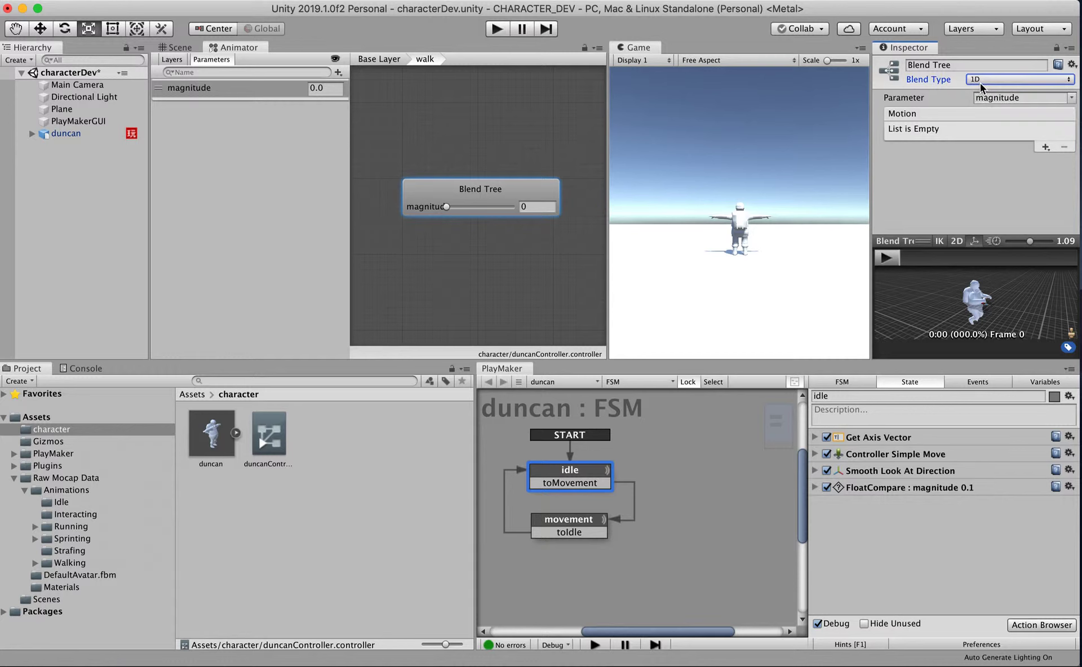
Add two empty motion fields to the walk Blend Tree
left_click(1046, 148)
left_click(1036, 158)
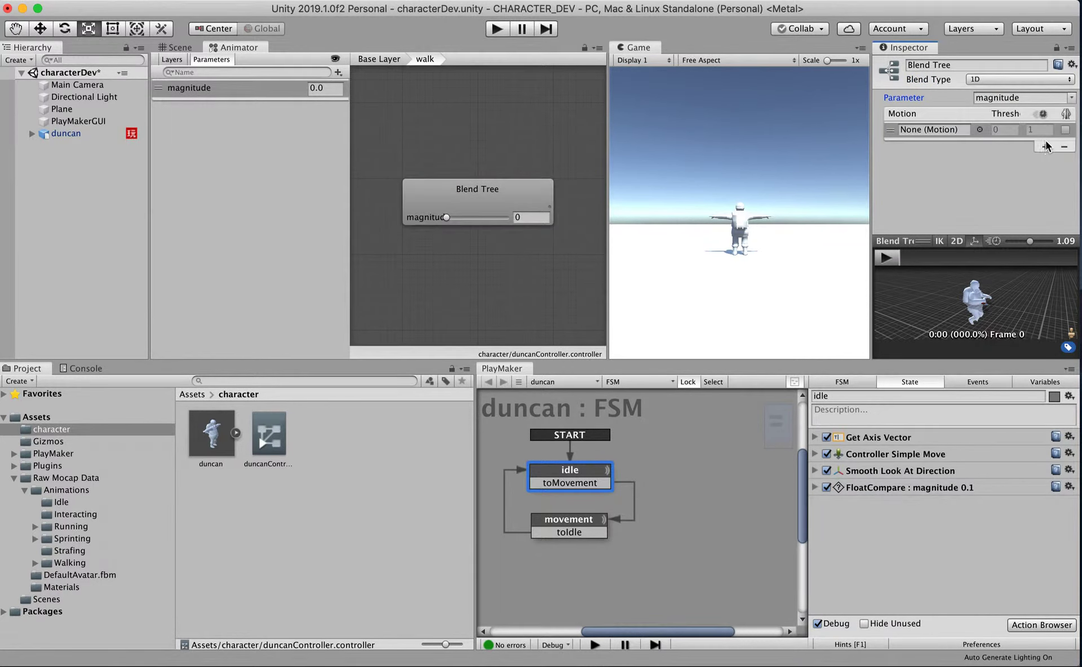
left_click(1046, 148)
left_click(1006, 160)
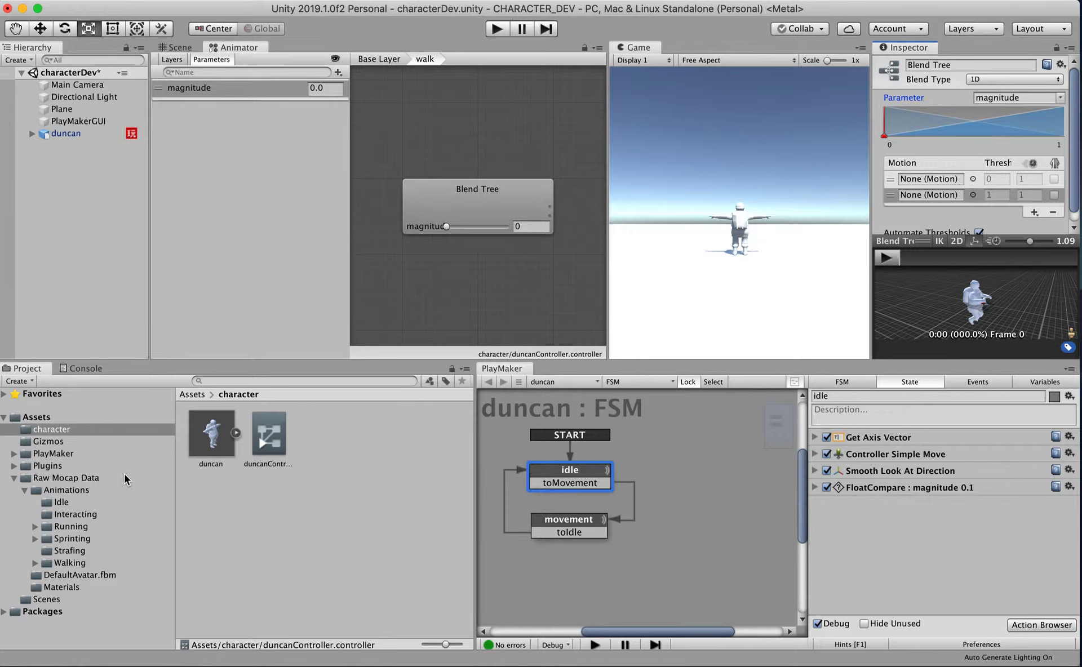
Browse to Raw Mocap Data > Animations > Walking and preview the WalkForward_NtrlFaceFwd clip
left_click(191, 394)
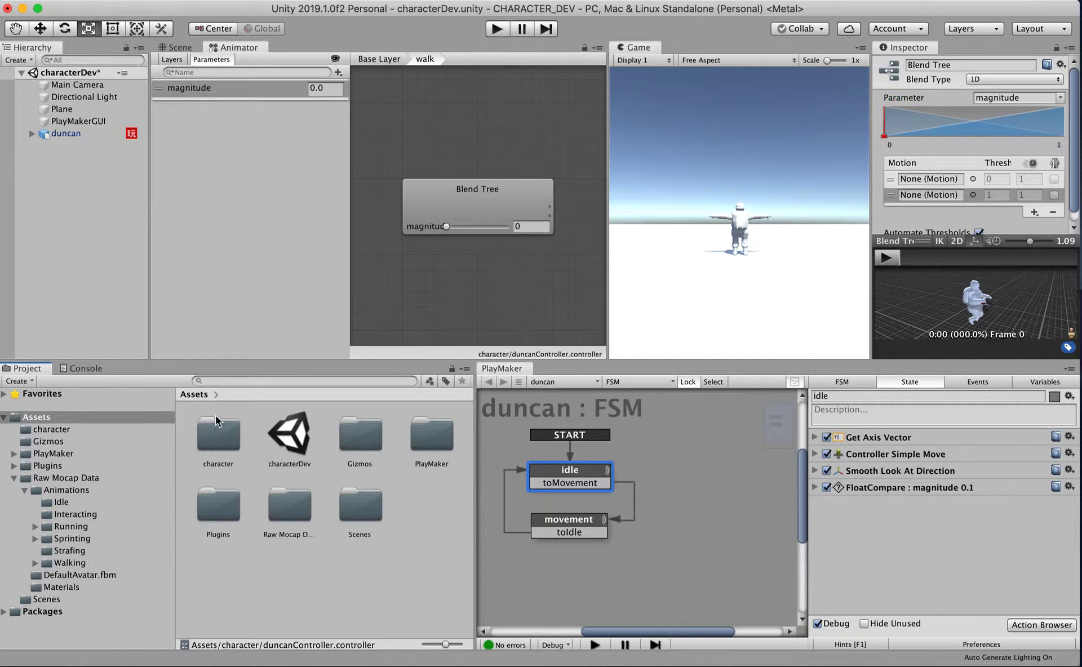
double_click(288, 514)
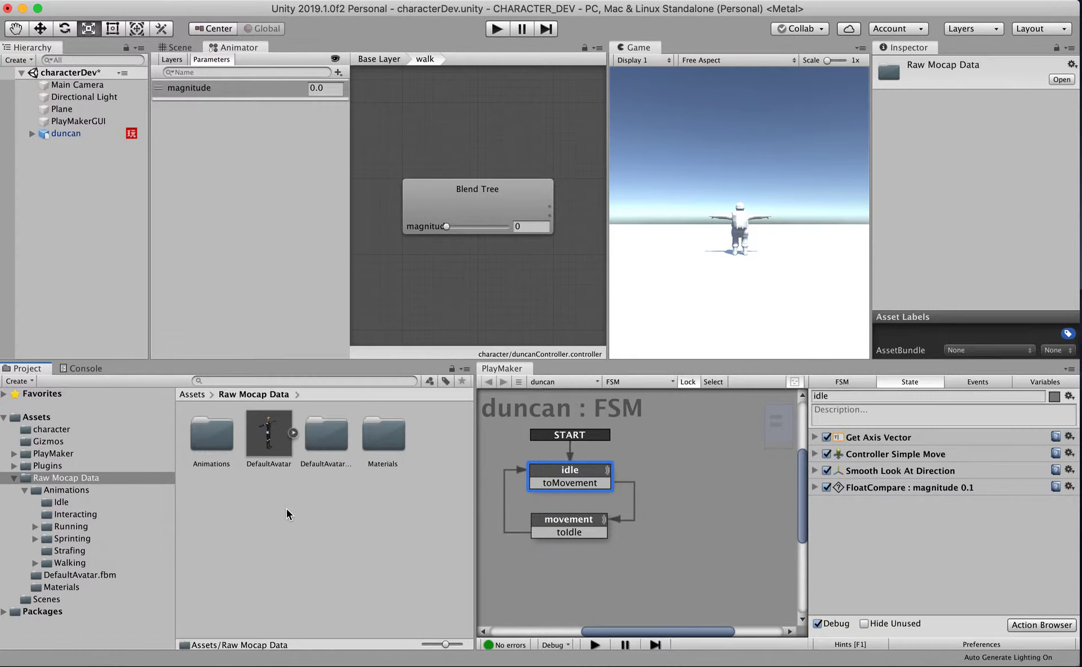
double_click(217, 444)
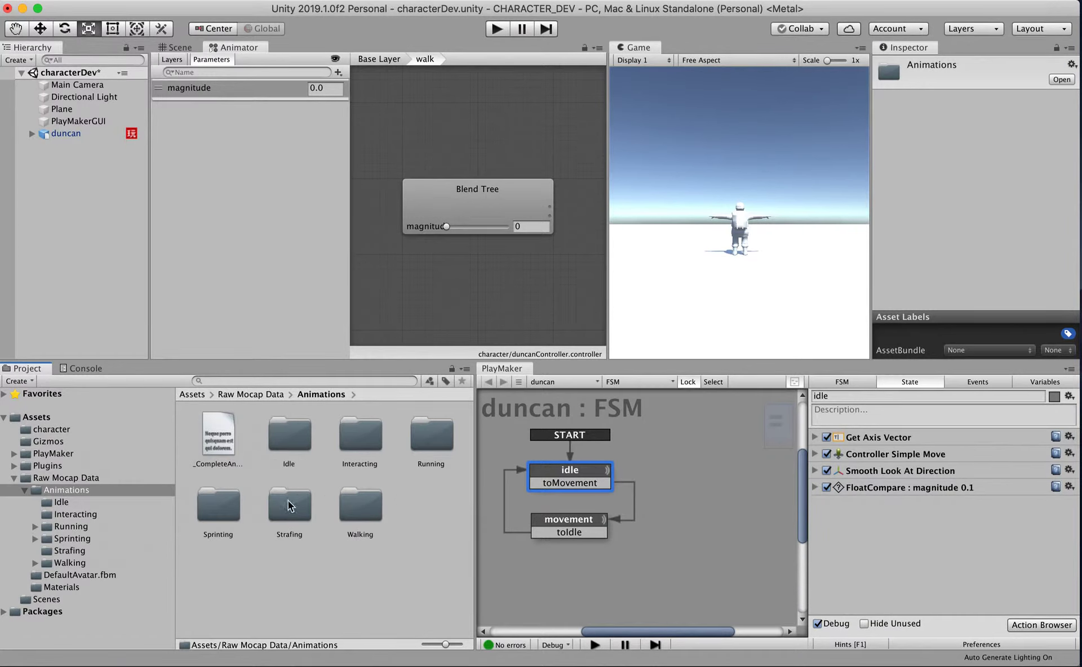
double_click(357, 516)
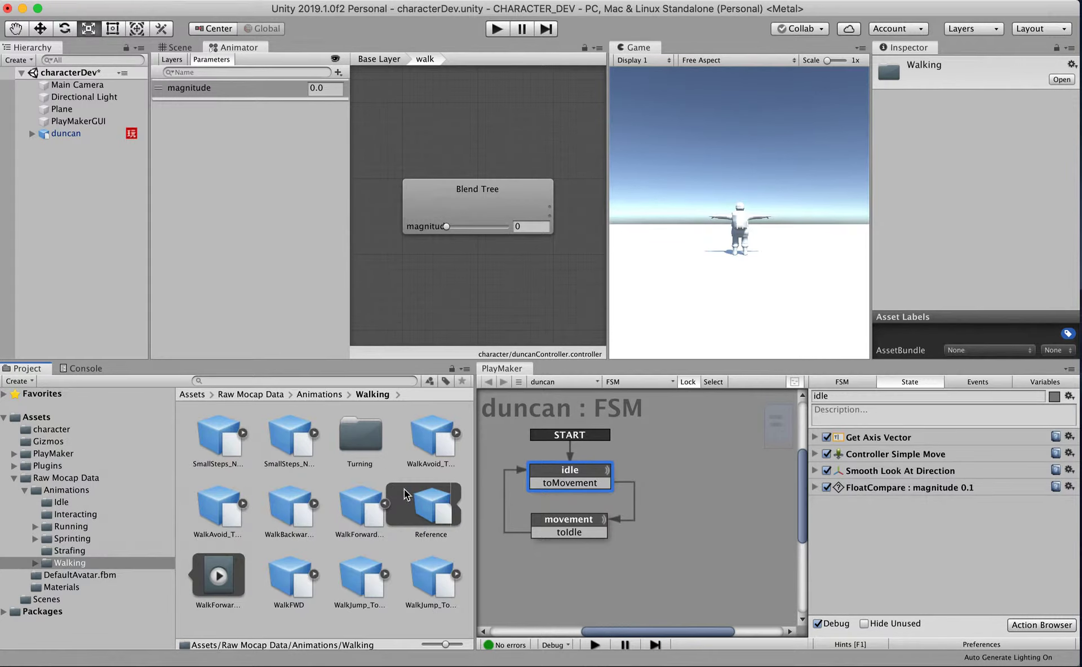
left_click(224, 586)
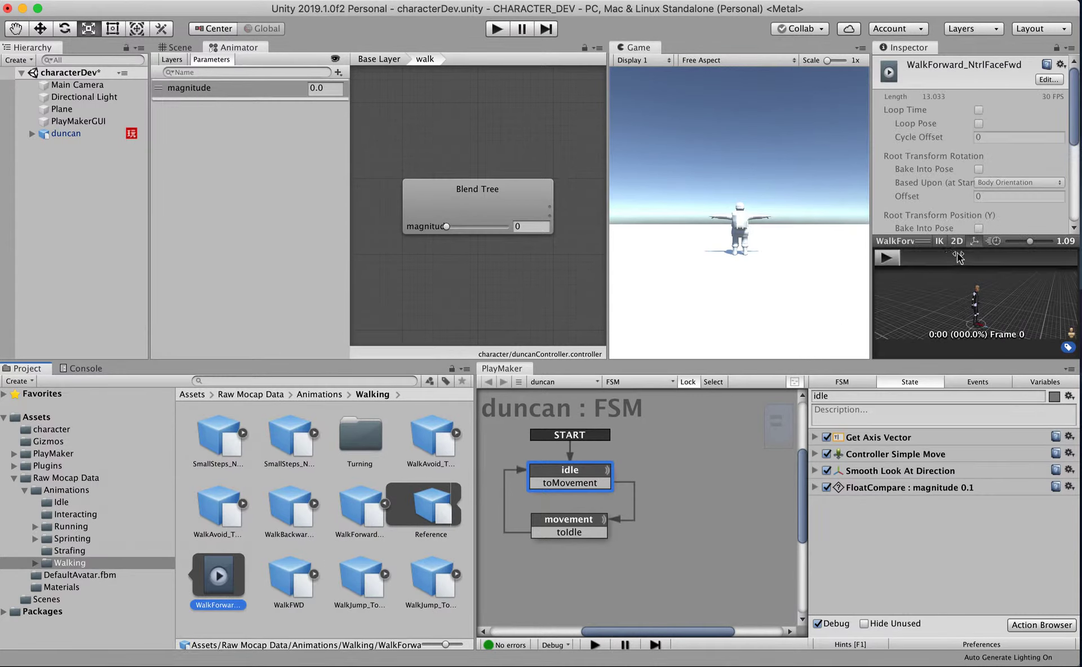
left_click_drag(927, 197, 924, 142)
left_click(886, 161)
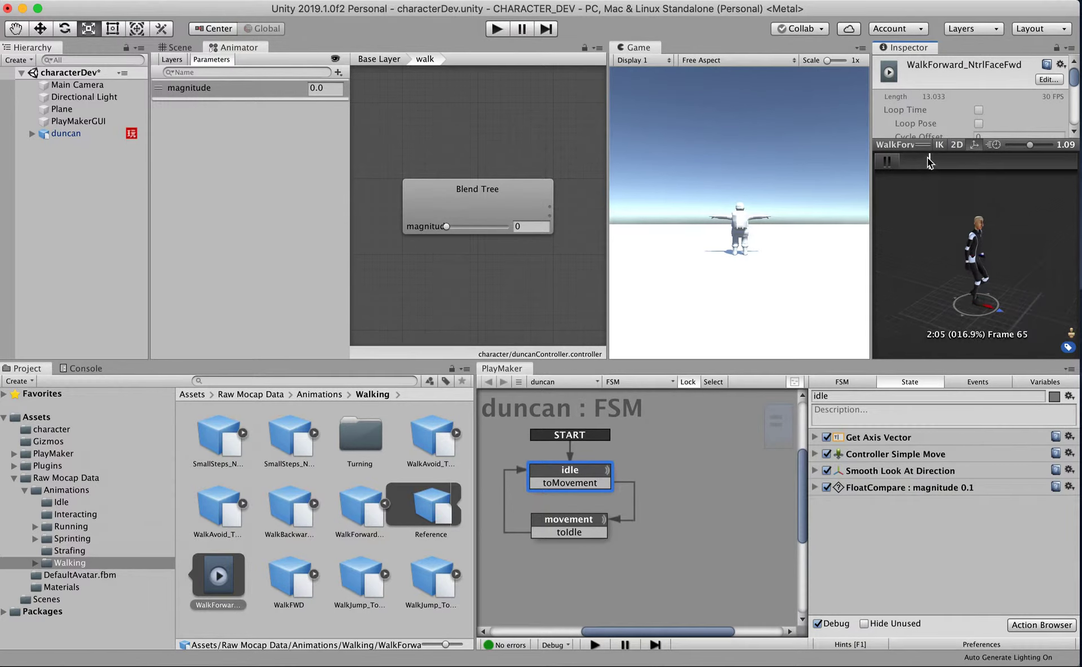
Scrub and pause the WalkForward_NtrlFaceFwd preview to examine the start of the walk
left_click_drag(927, 161, 896, 195)
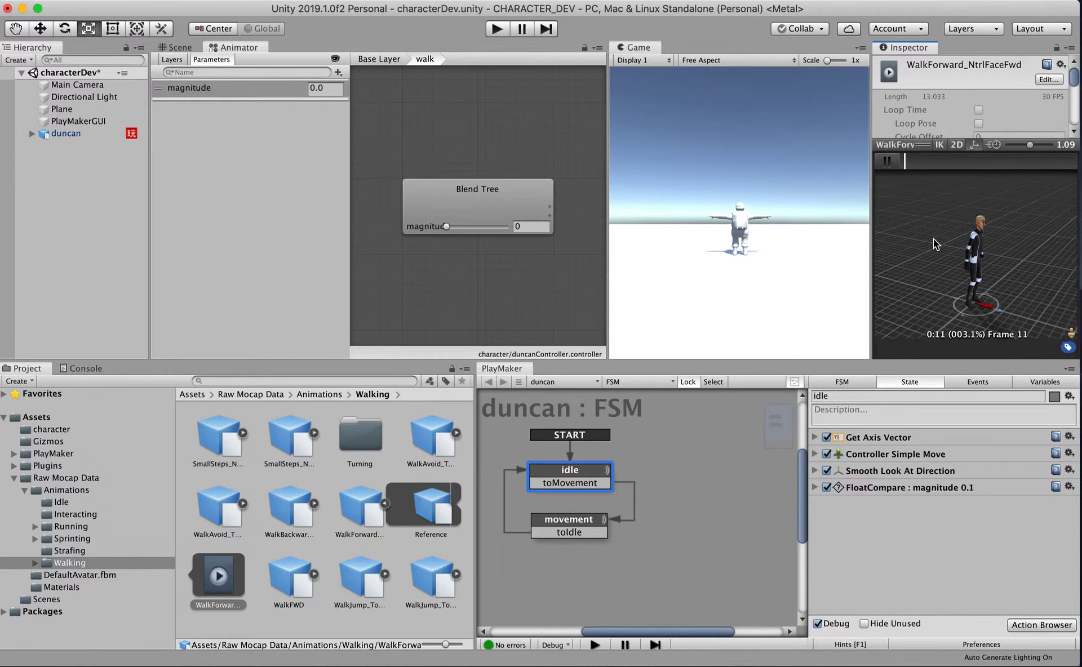
left_click(909, 158)
left_click_drag(927, 142, 924, 175)
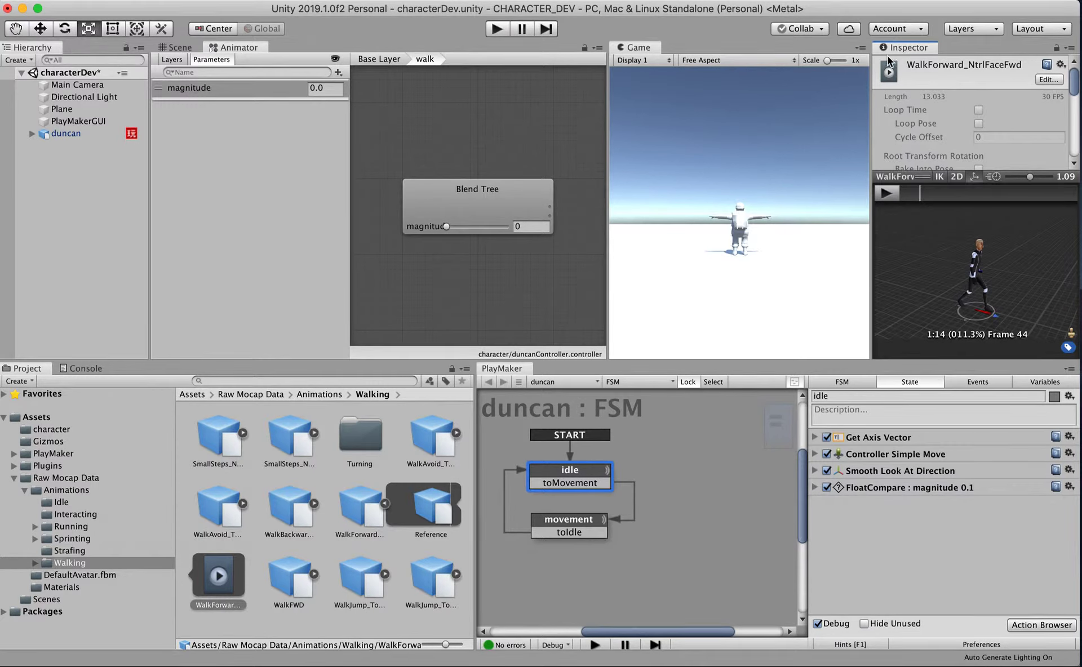
Detach the Inspector into a floating window and enlarge it to show the clip's full settings and preview
left_click_drag(889, 51, 877, 155)
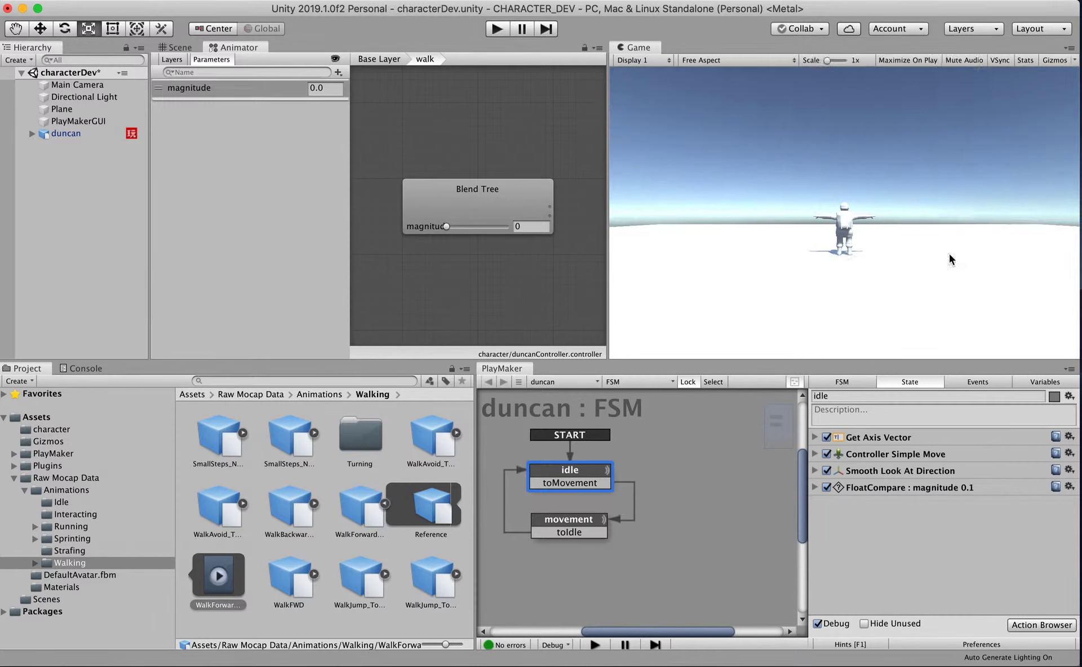
left_click_drag(980, 305, 1076, 617)
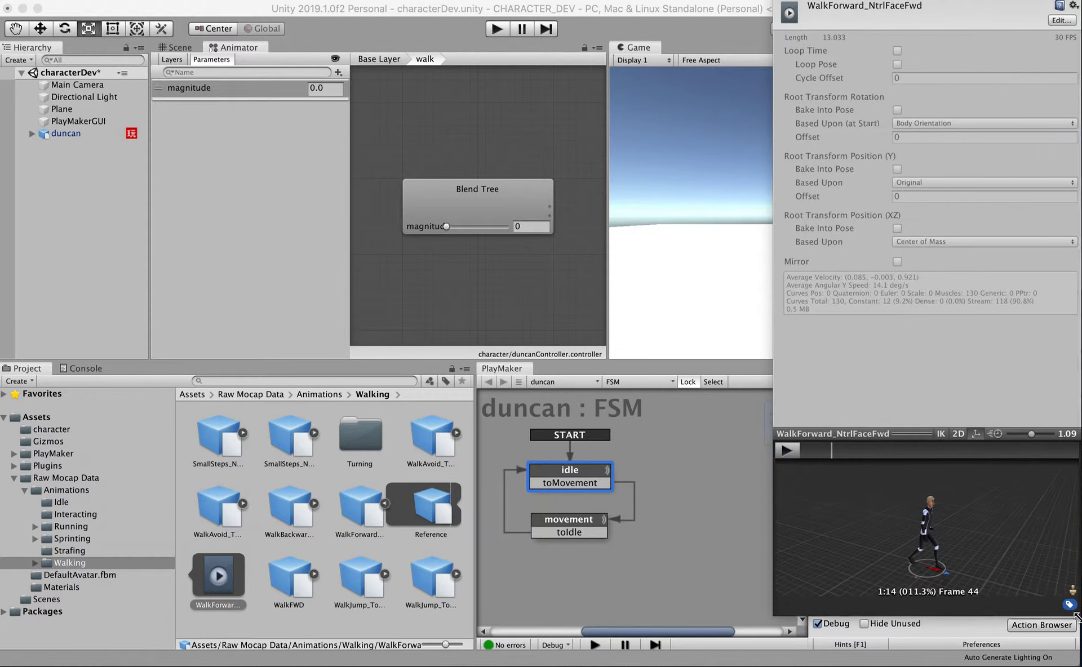
left_click_drag(902, 4, 837, 27)
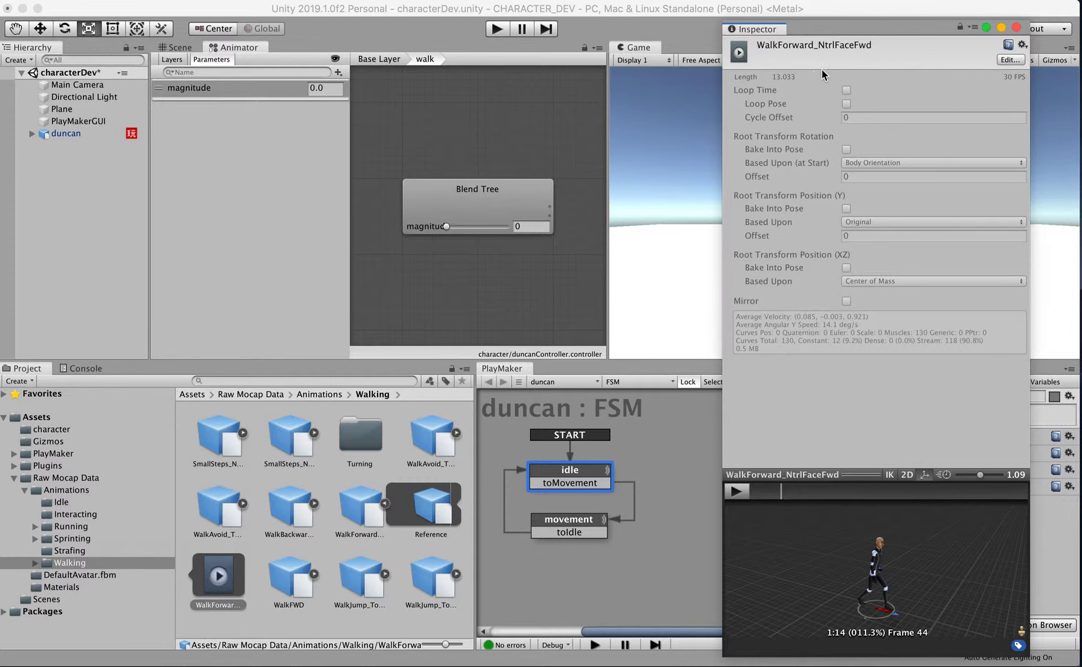
Open WalkForward_NtrlFaceFwd's import settings for editing, enlarge the preview, and enable Loop Time and Loop Pose
left_click(1009, 61)
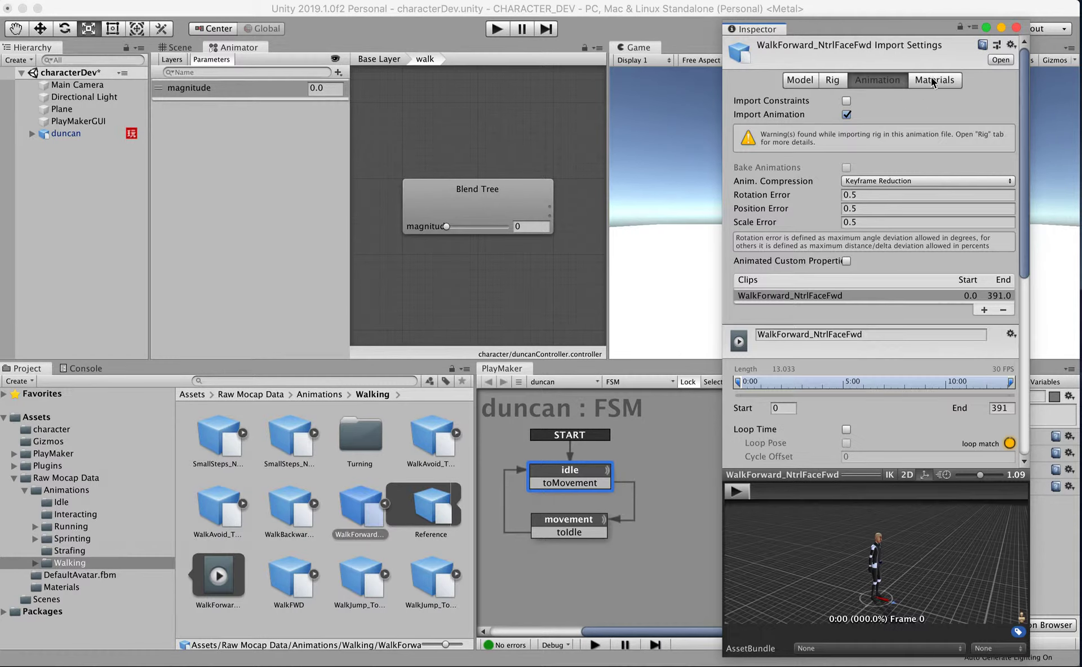
left_click_drag(1024, 98, 1024, 208)
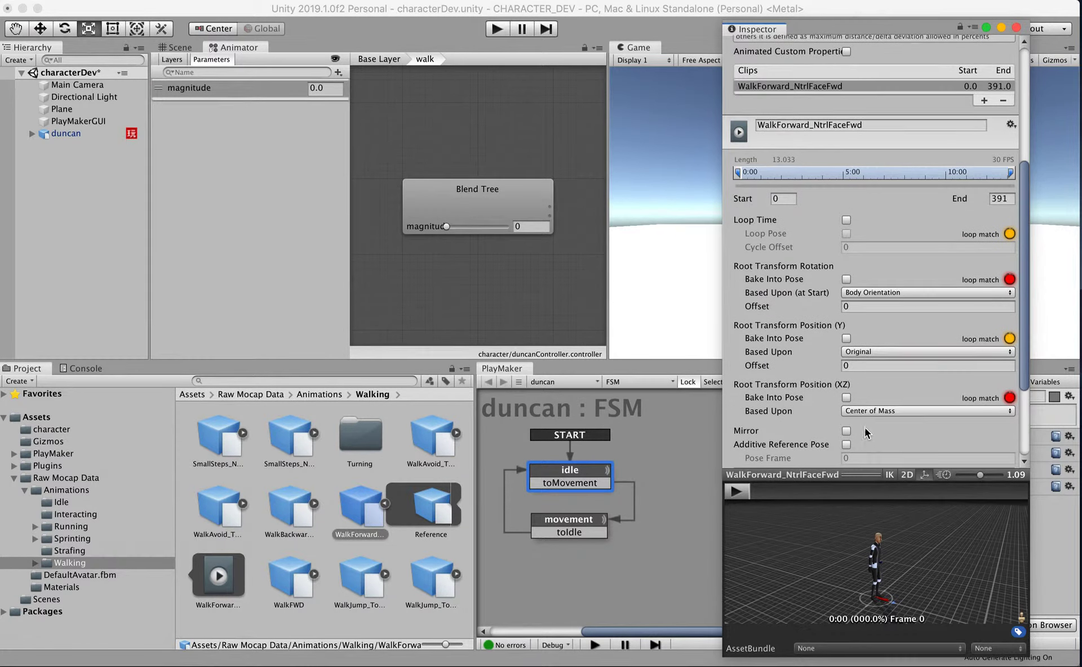
left_click_drag(860, 475, 859, 366)
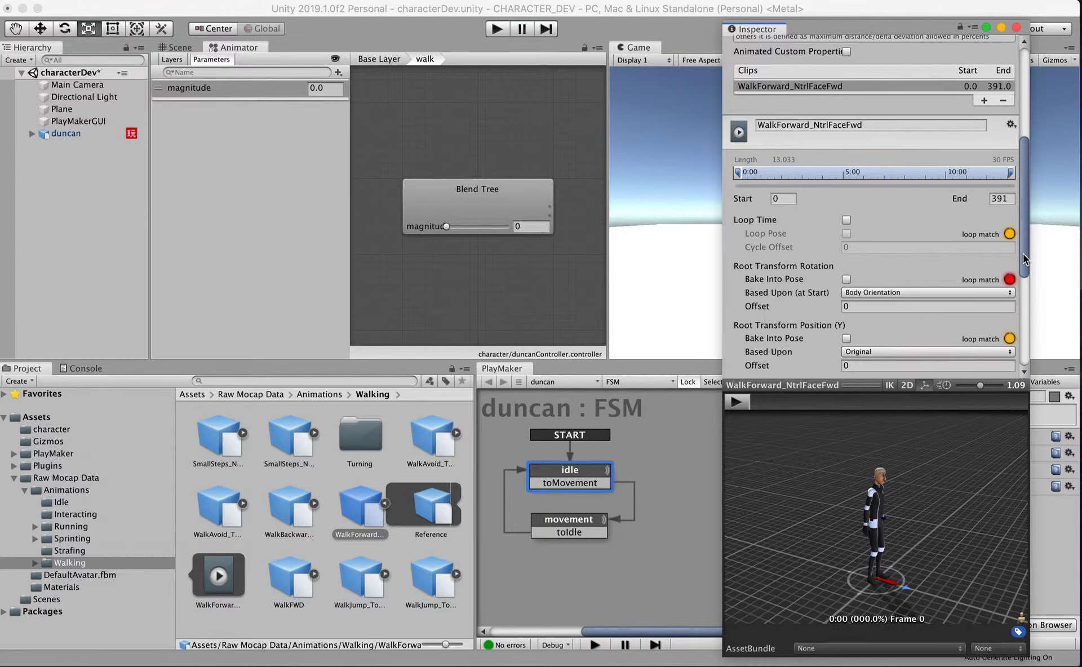
mouse_move(1025, 259)
left_mouse_down()
mouse_move(1024, 311)
mouse_move(1024, 256)
left_mouse_up()
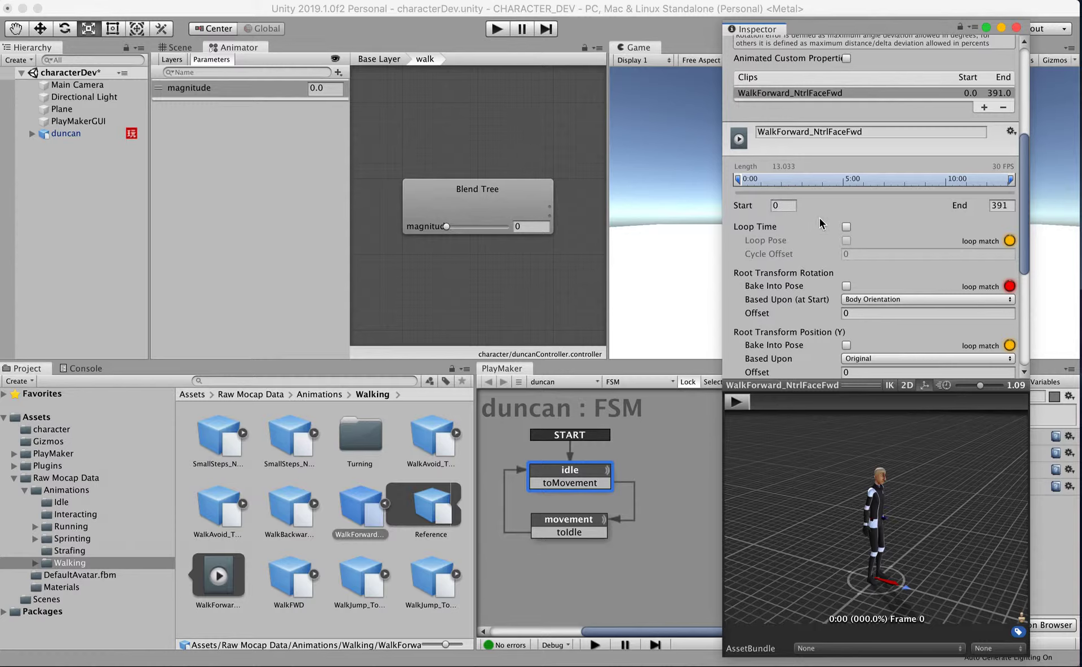
left_click(846, 227)
left_click(846, 241)
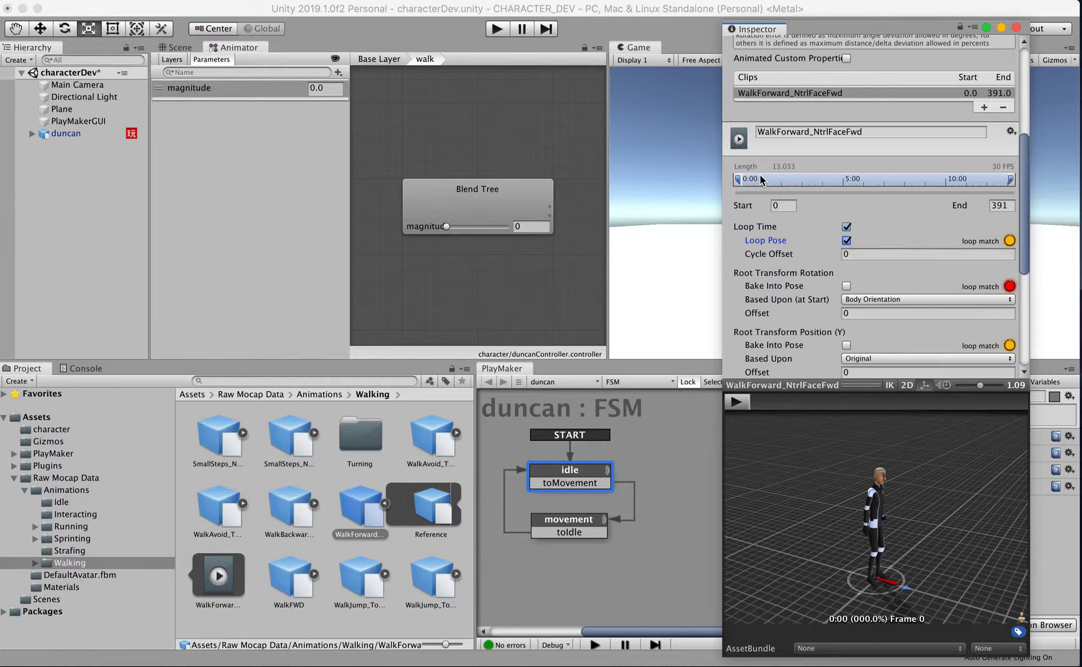
Play the clip preview to judge the stride, then trim the clip's Start to frame 41
left_click(736, 402)
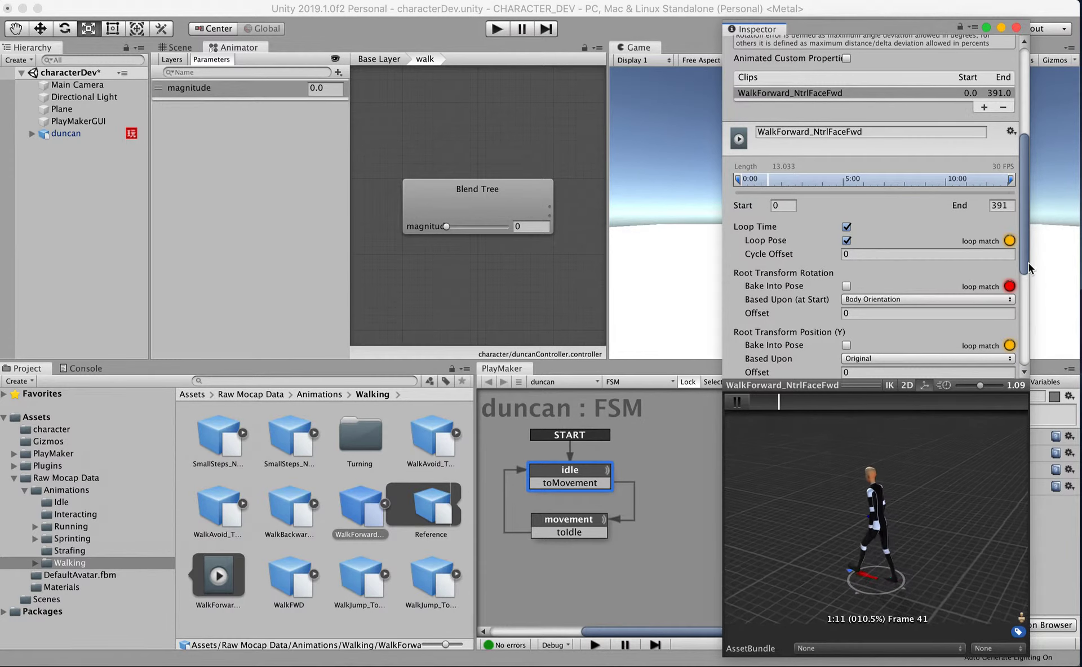
left_click(801, 401)
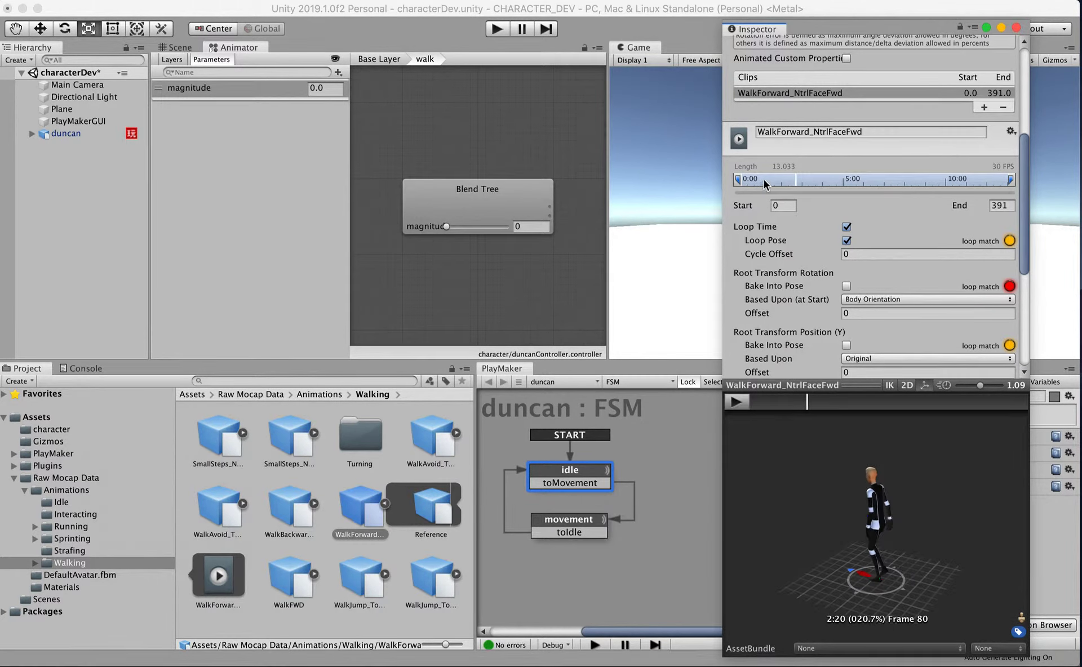
scroll(776, 275, "up", 4)
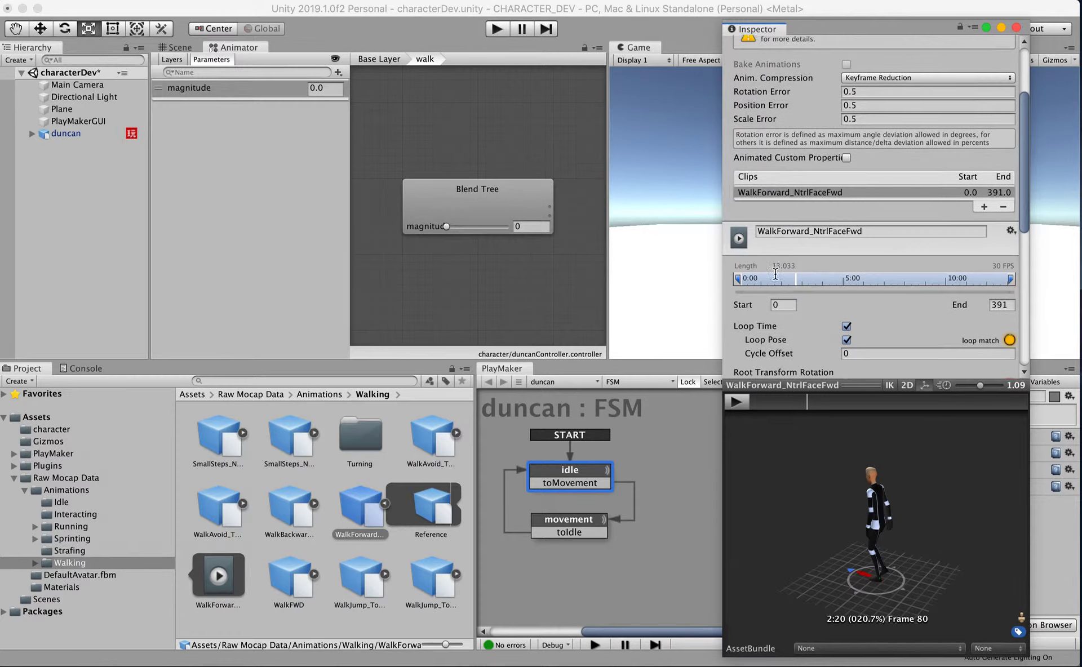
mouse_move(738, 280)
left_mouse_down()
mouse_move(765, 284)
mouse_move(750, 281)
left_mouse_up()
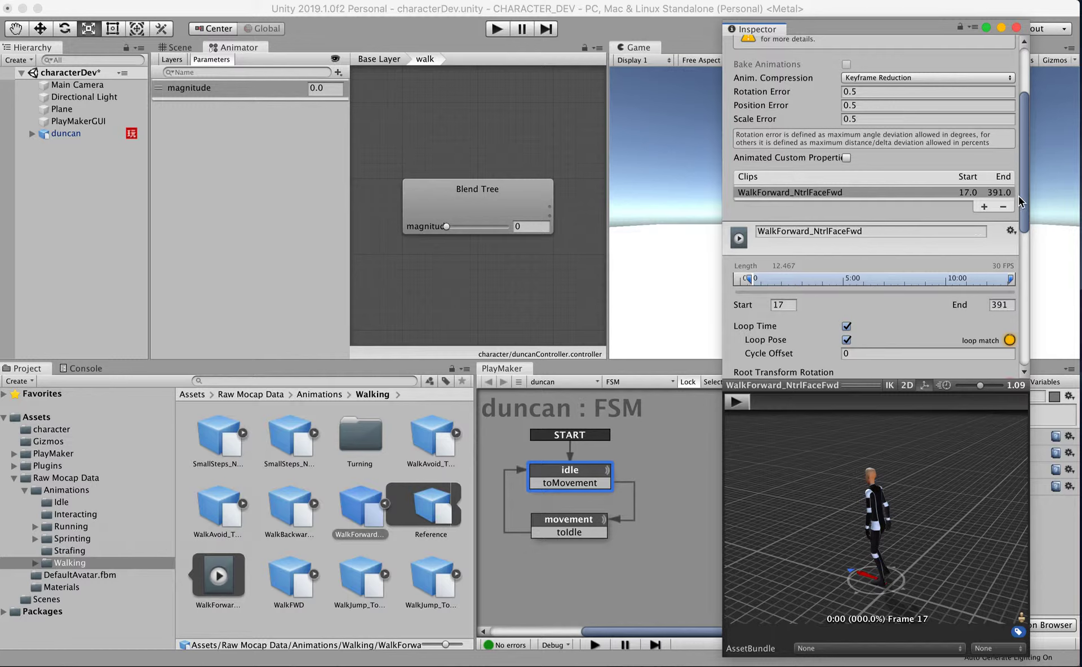
scroll(951, 227, "down", 5)
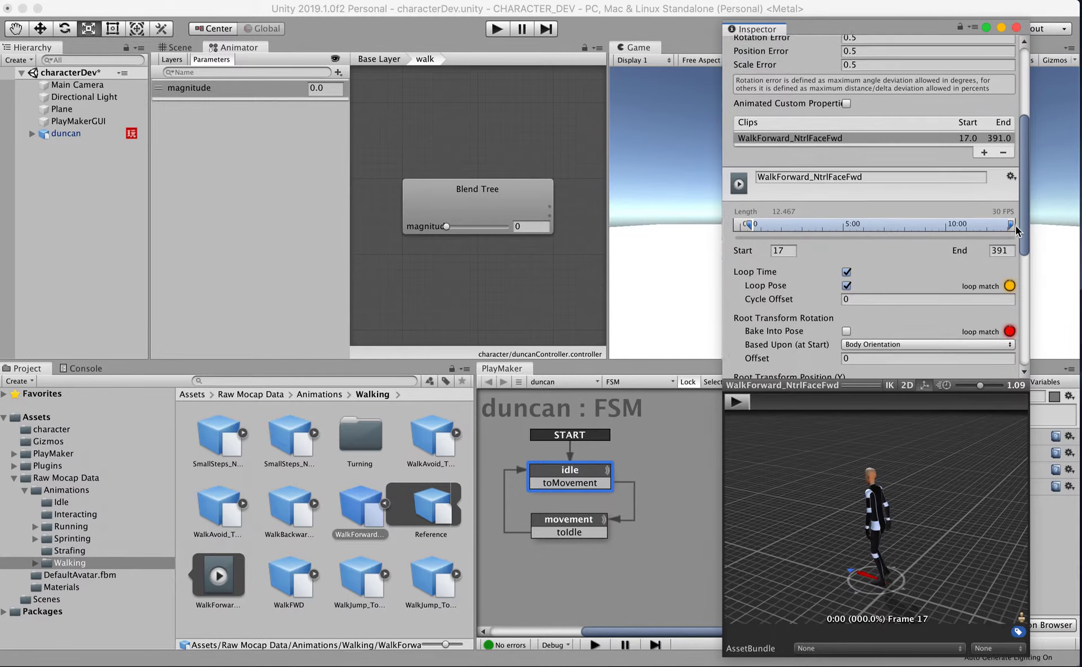
left_click_drag(749, 168, 768, 169)
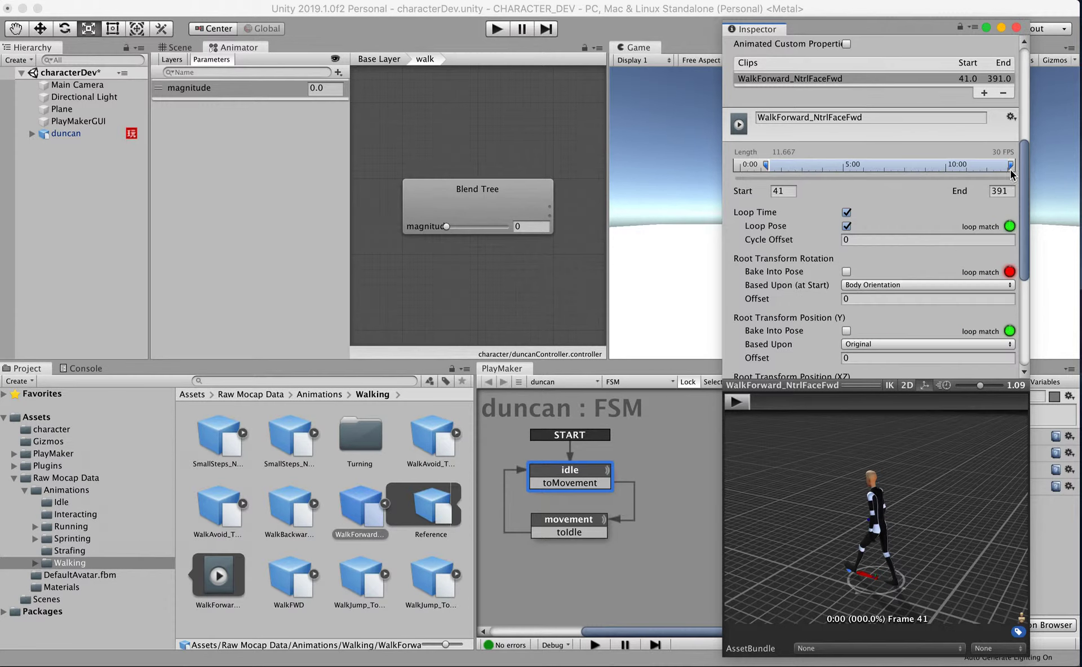
Trim the clip's End to frame 99 and play the loop from a side view
mouse_move(1025, 264)
left_mouse_down()
mouse_move(1027, 315)
mouse_move(1028, 283)
left_mouse_up()
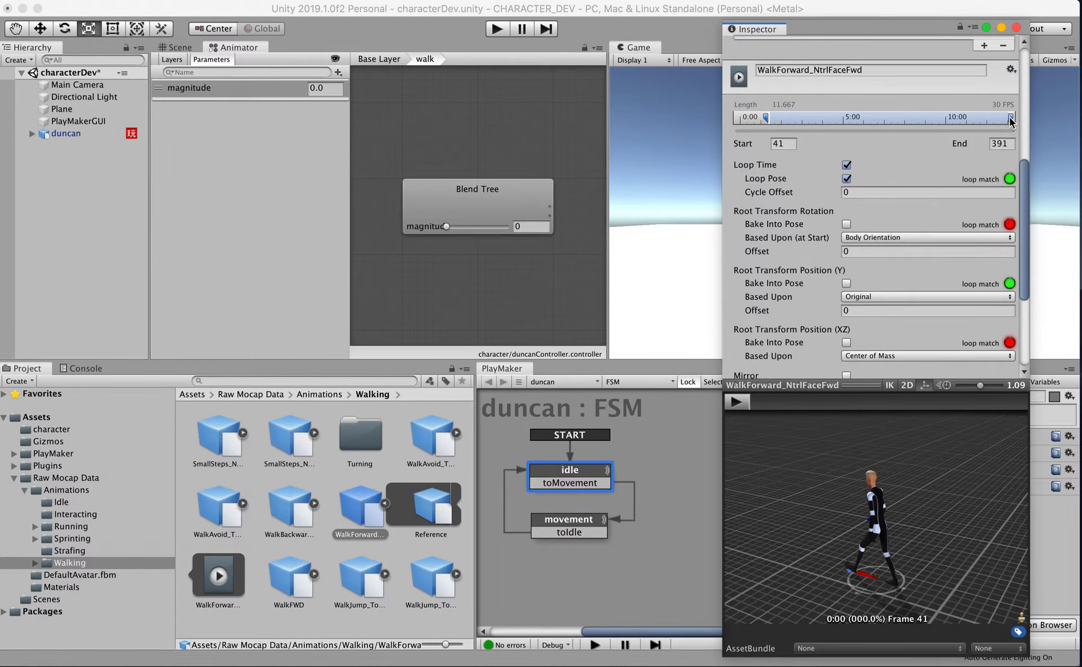
left_click_drag(1010, 120, 811, 124)
left_click(737, 402)
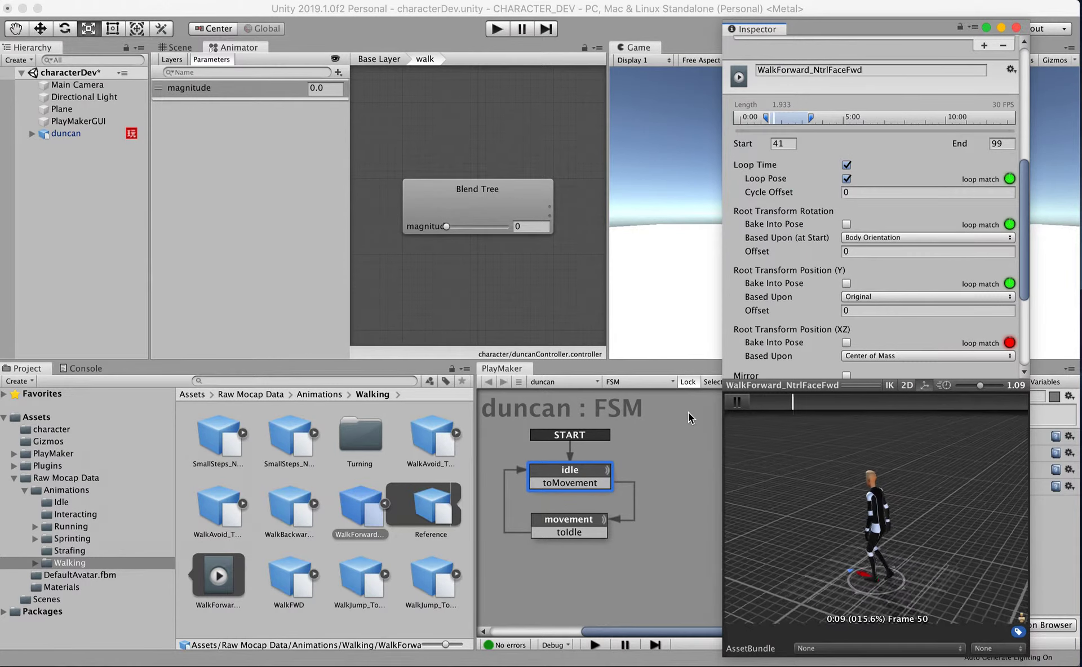
left_click_drag(800, 497, 875, 503)
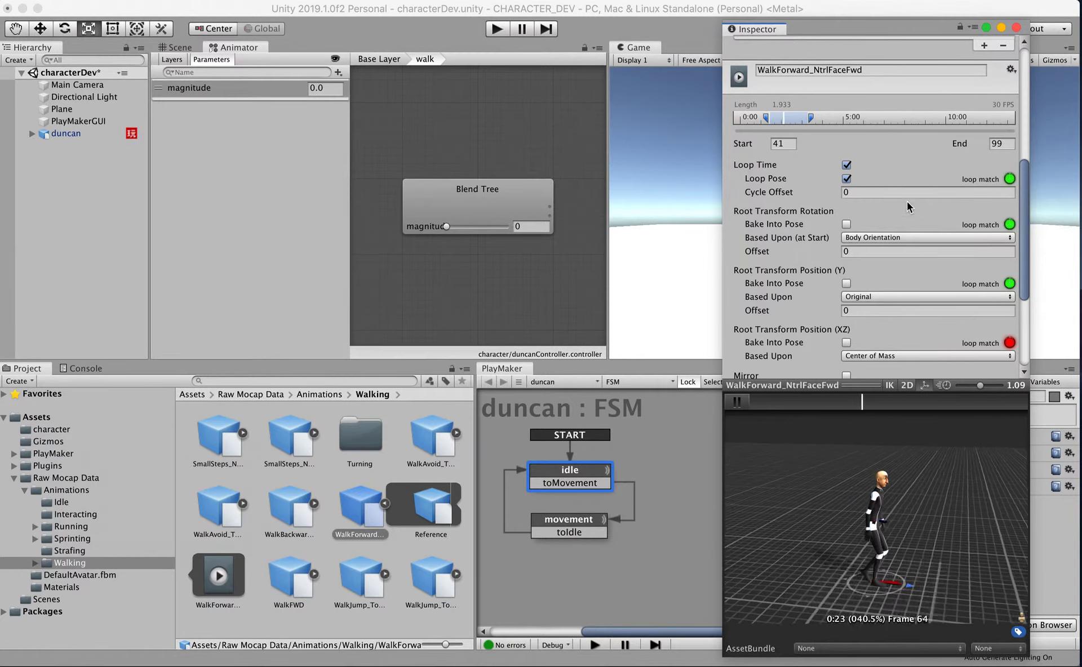
left_click(737, 401)
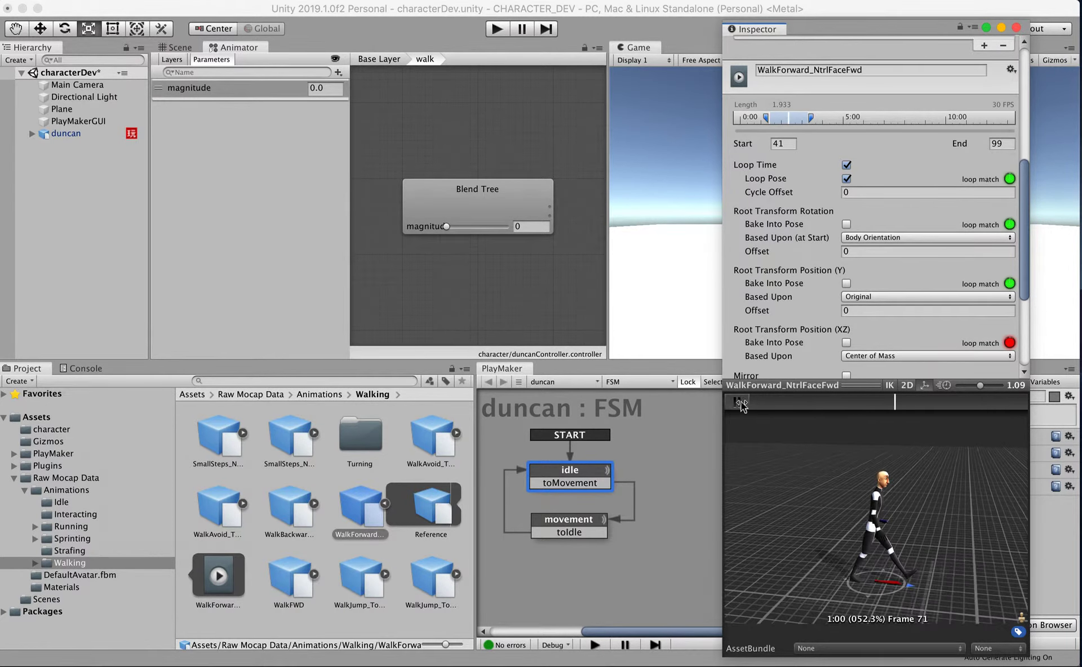
Adjust the walk clip's range to Start 31 and End 93, keeping Loop Time and Loop Pose enabled, and preview the loop
left_click_drag(766, 123, 759, 124)
left_click(846, 164)
left_click(847, 178)
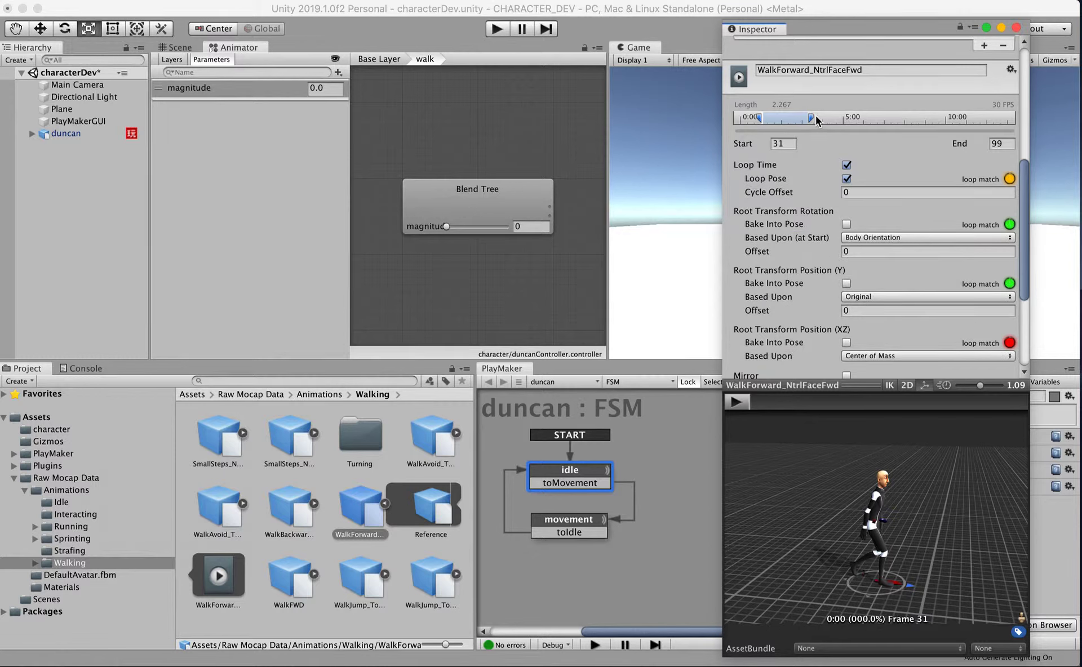
left_click_drag(811, 120, 807, 120)
left_click(737, 402)
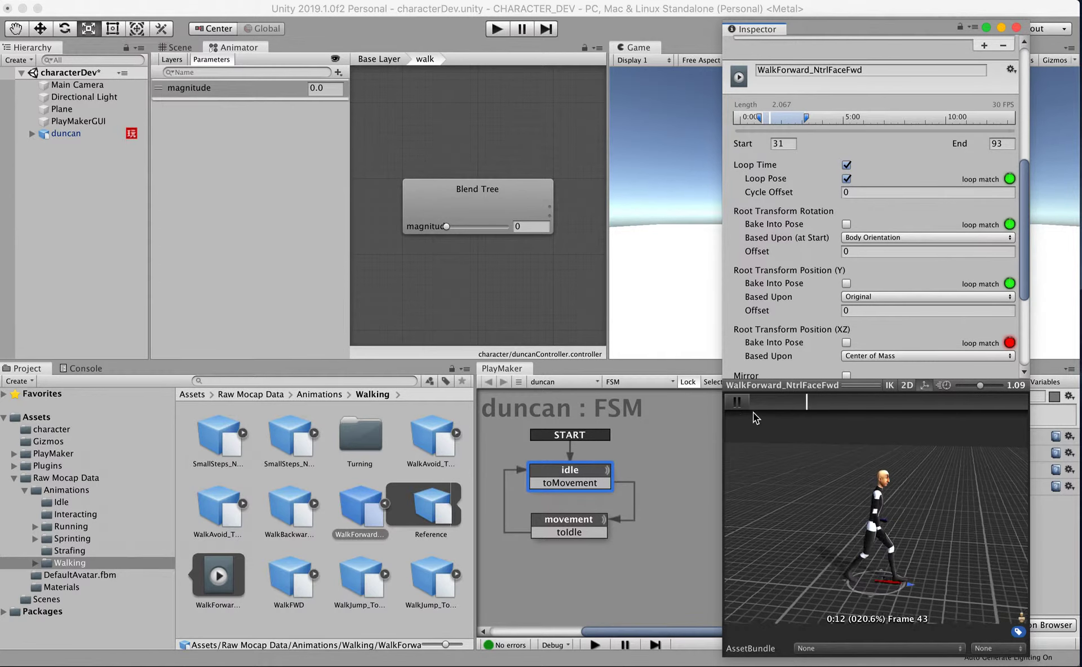
left_click(737, 401)
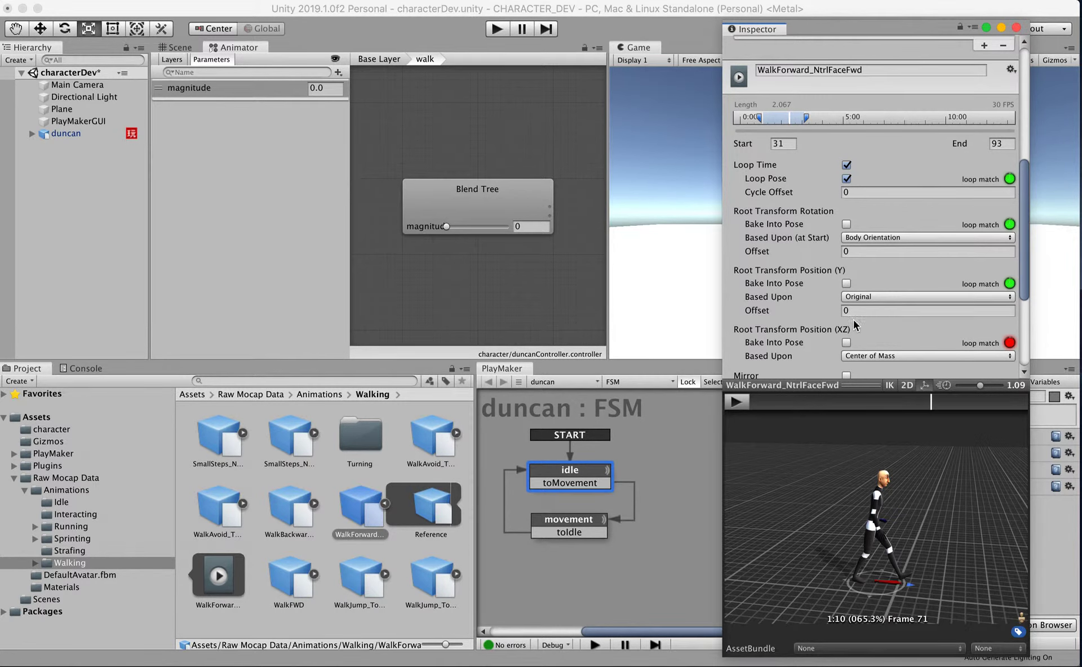
Review the walk clip's root transform settings and apply the import changes
mouse_move(1023, 217)
left_mouse_down()
mouse_move(1023, 251)
mouse_move(1023, 209)
left_mouse_up()
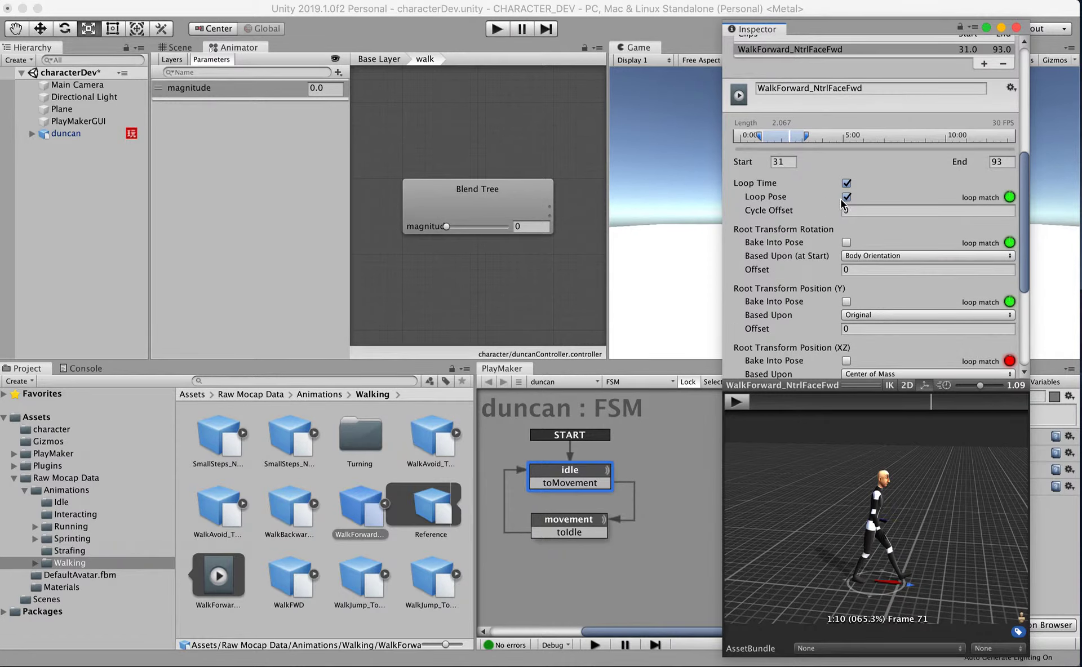
scroll(1029, 226, "down", 3)
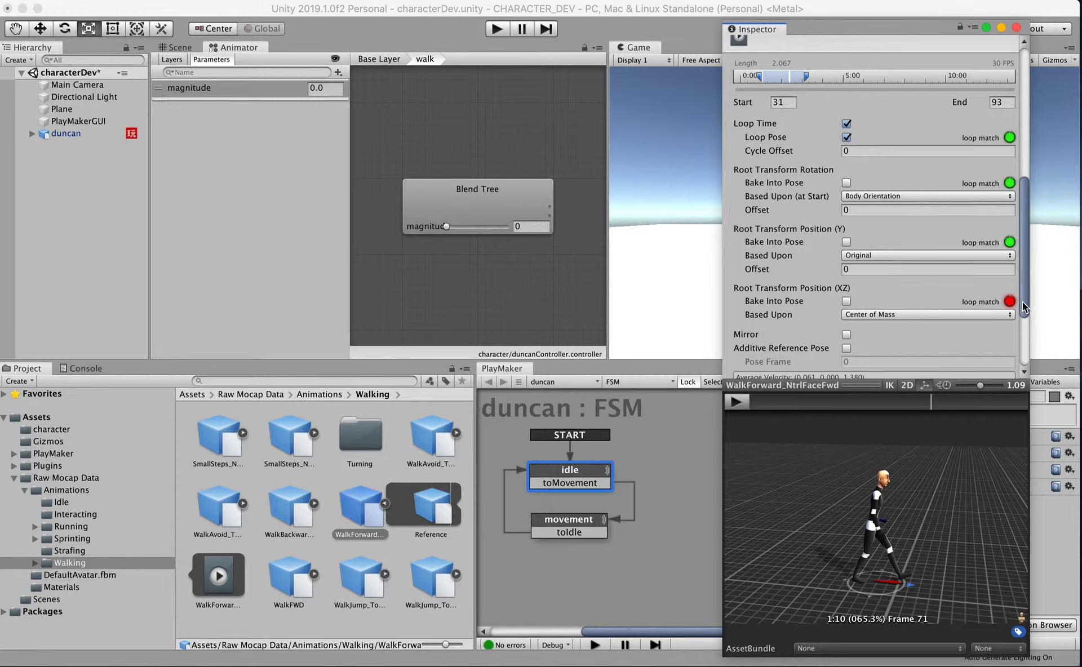
scroll(1025, 307, "down", 5)
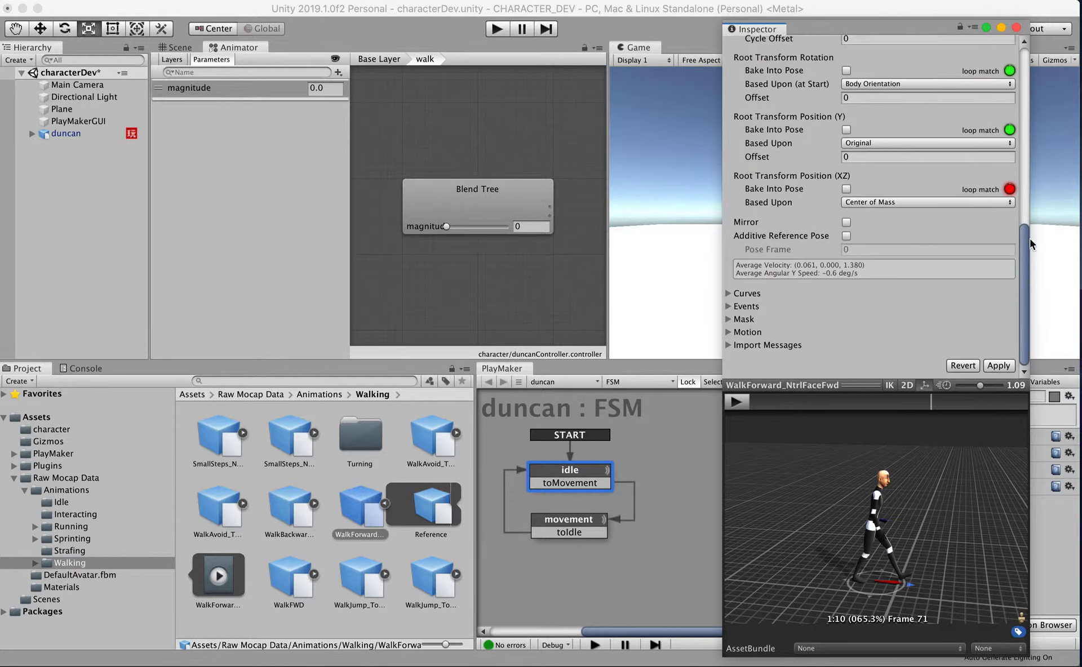
scroll(1030, 248, "up", 10)
scroll(1015, 305, "down", 10)
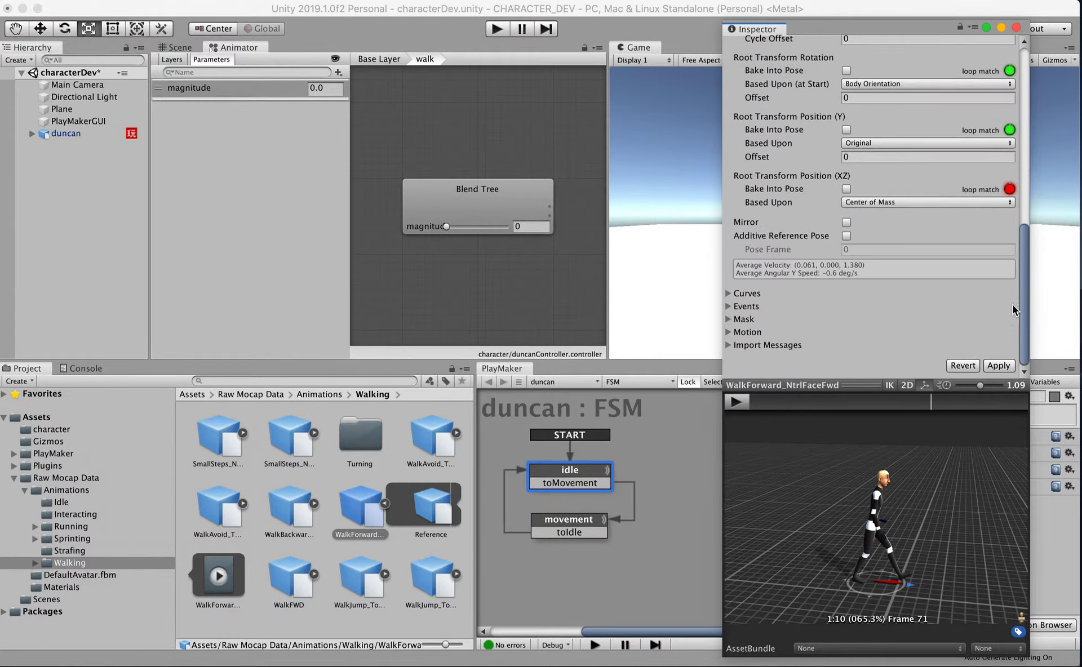
left_click(999, 366)
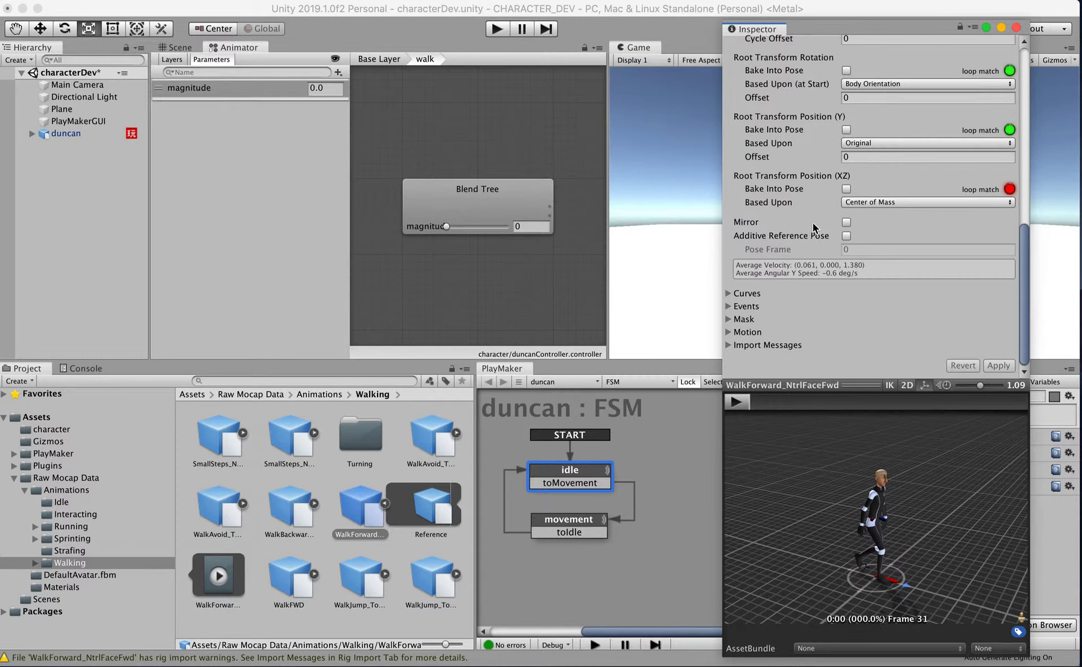
left_click_drag(1020, 243, 1034, 50)
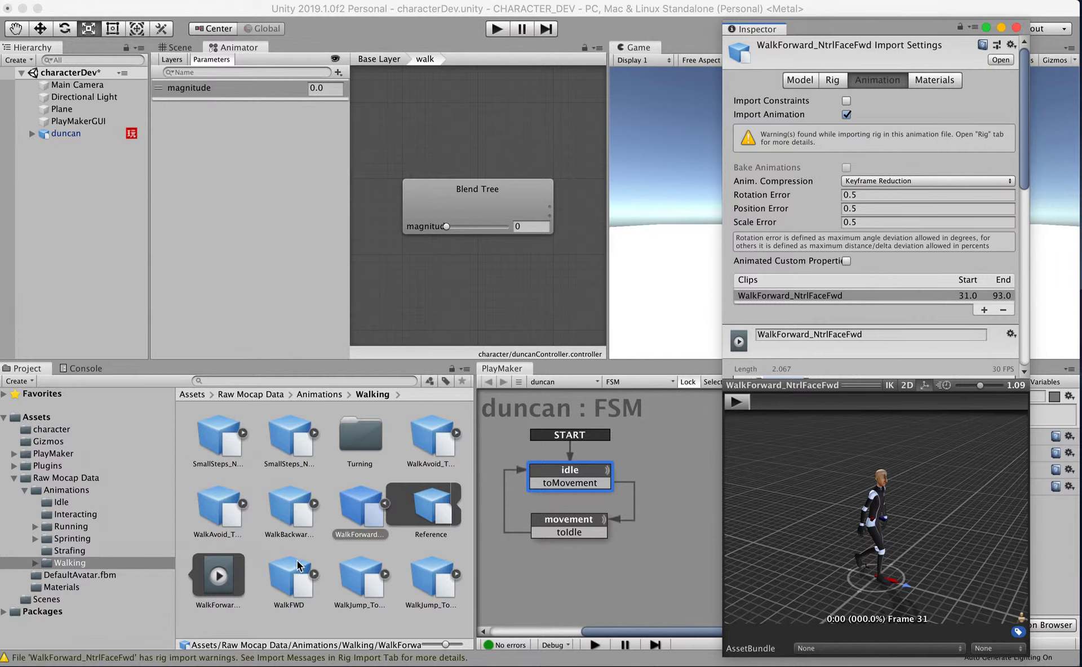
Select the walk Blend Tree and revert the window layout to factory settings to restore the docked Inspector
left_click(477, 200)
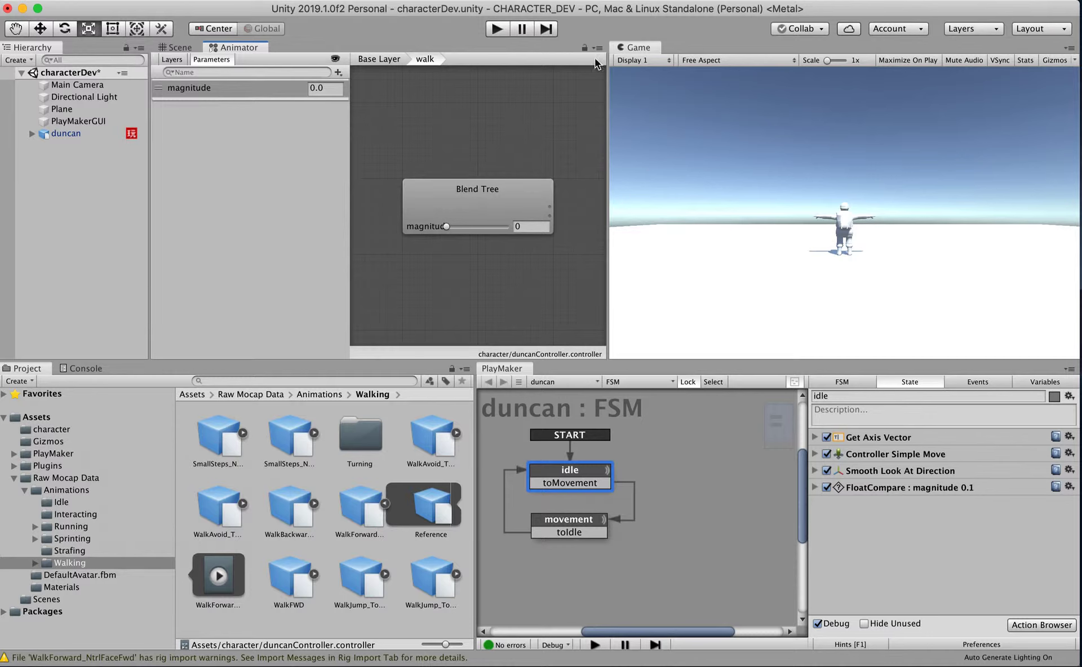
left_click(414, 1)
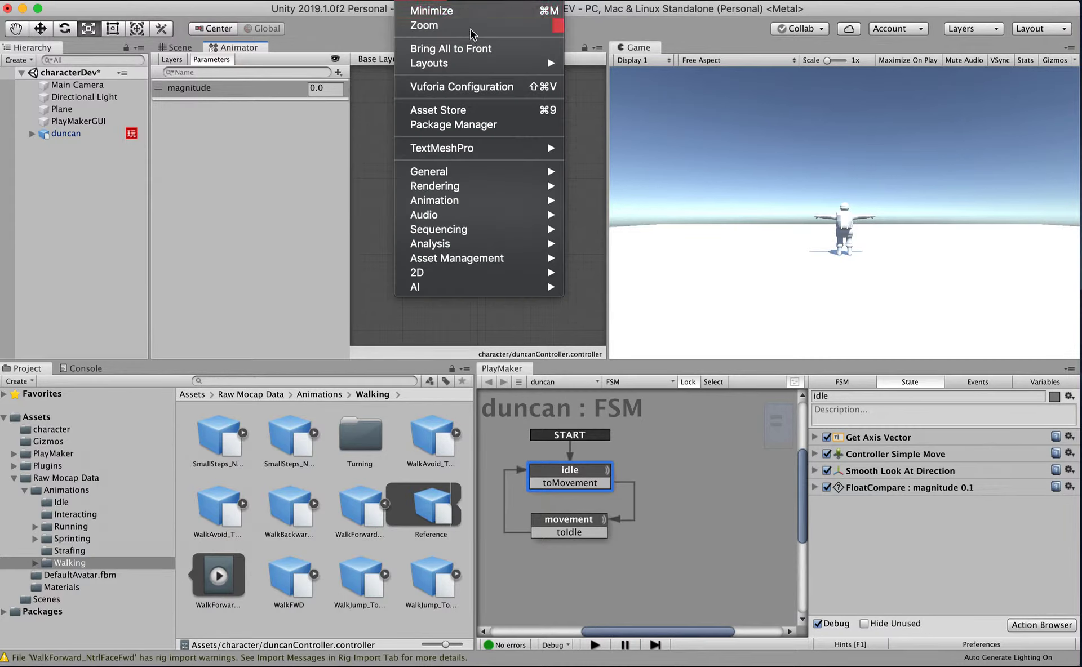
mouse_move(488, 66)
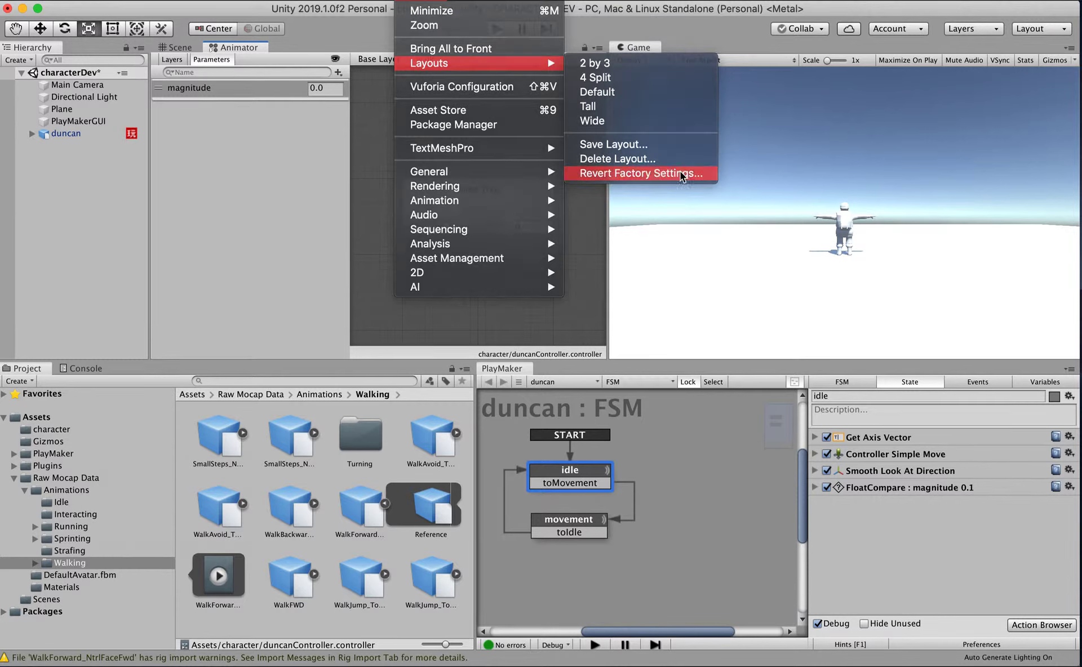
left_click(657, 174)
left_click(641, 219)
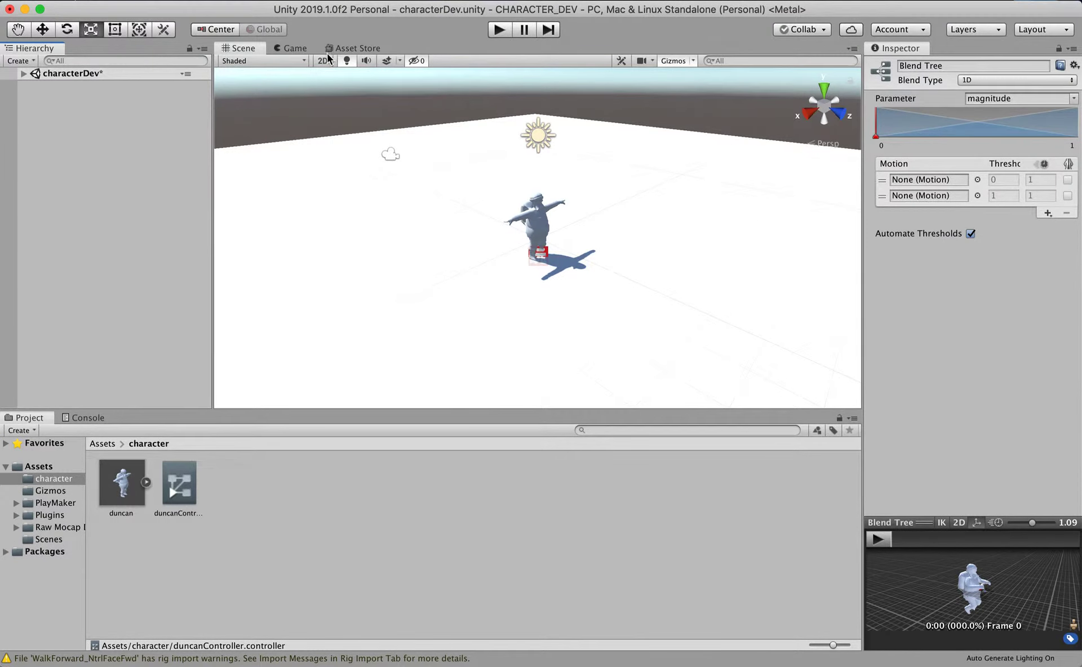
Reopen duncanController in the Animator, enter the walk state, and select its Blend Tree
double_click(179, 489)
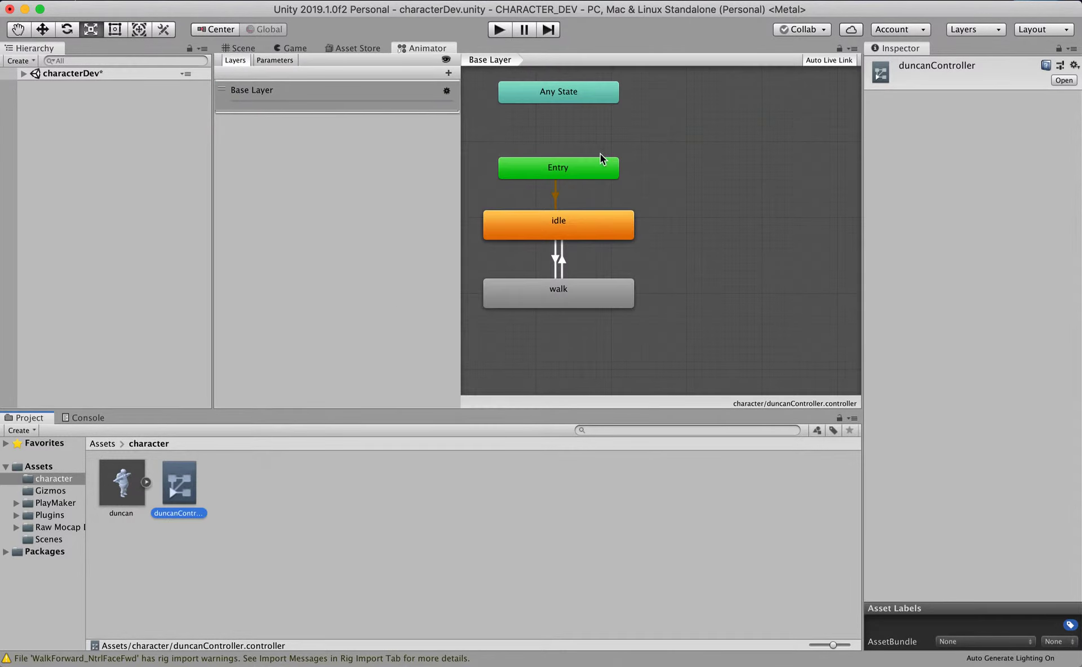
double_click(563, 295)
left_click(656, 225)
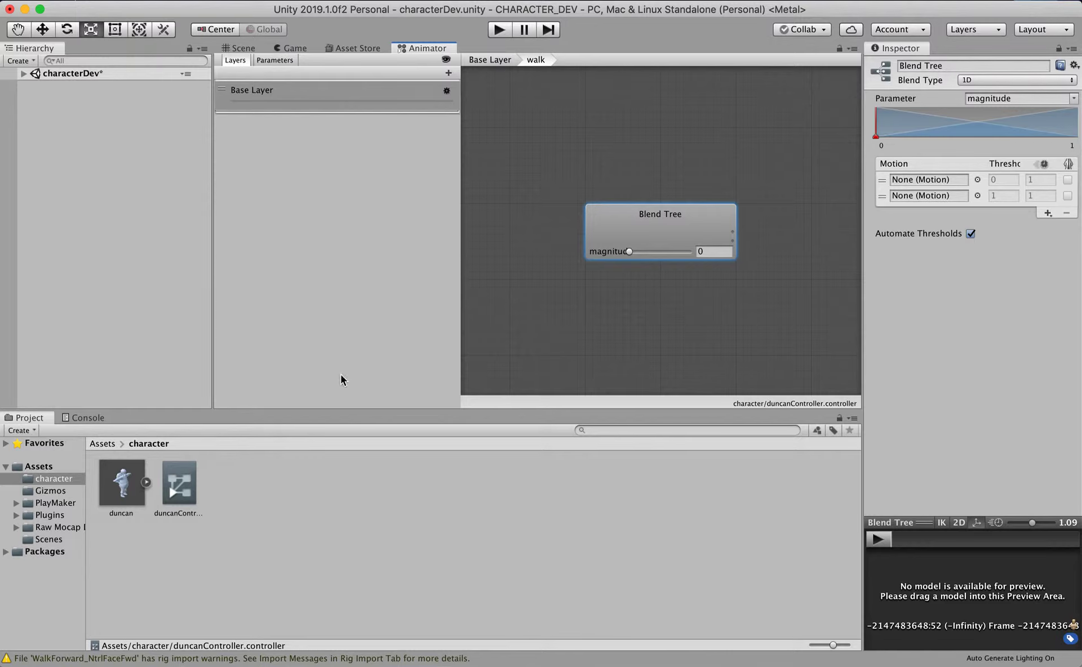
Browse the project assets to the Walking folder inside the Raw Mocap Data animations
left_click(103, 444)
double_click(126, 488)
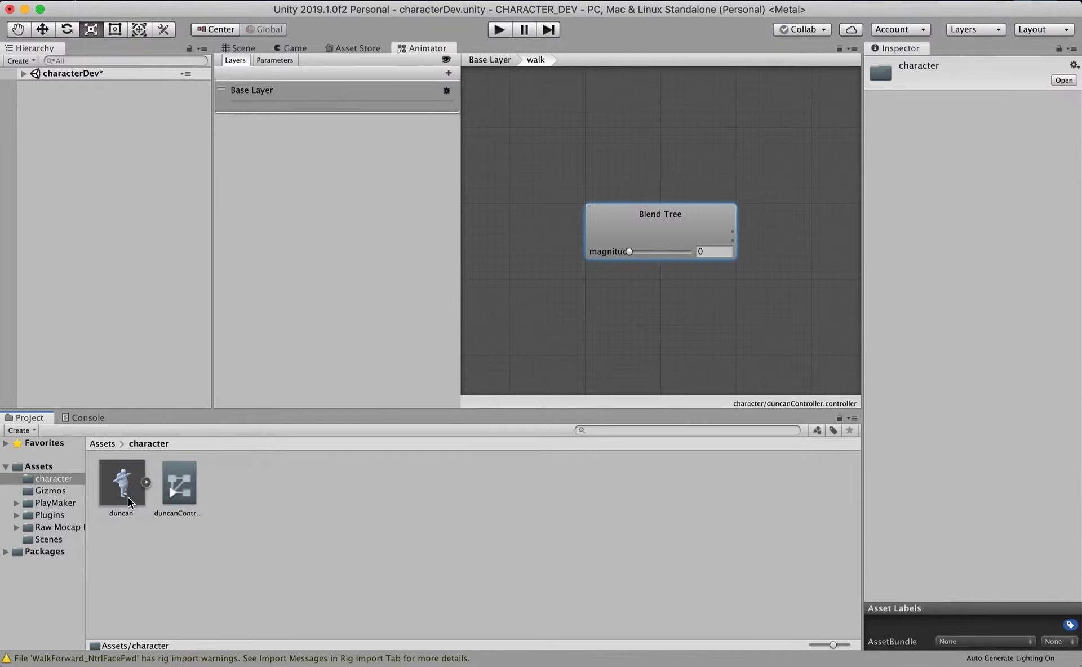
left_click(103, 444)
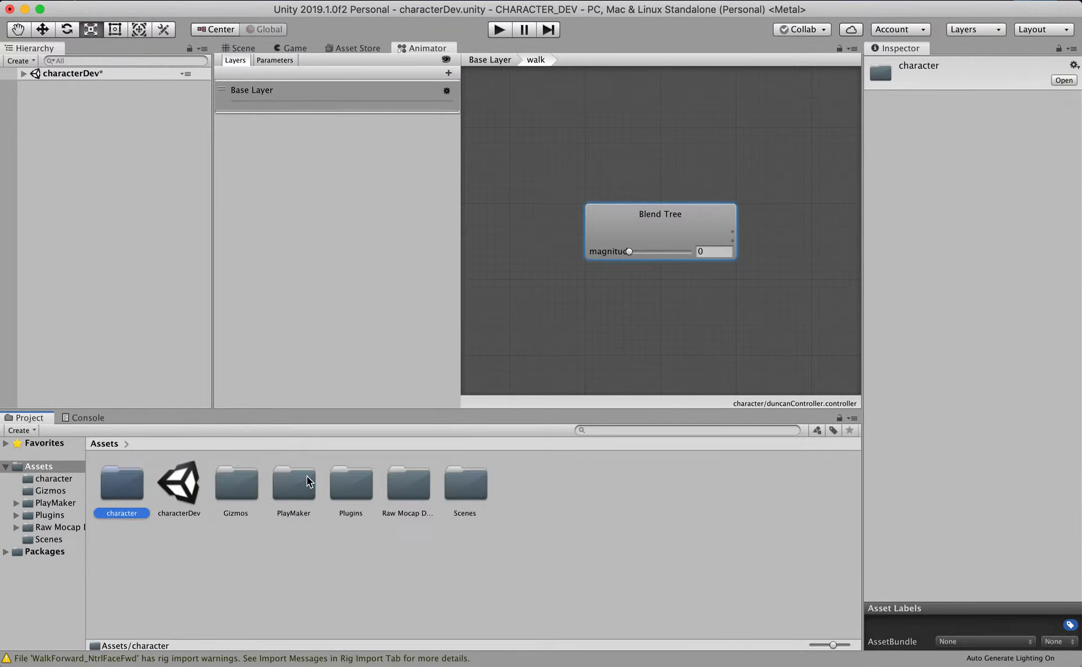
double_click(405, 490)
double_click(129, 495)
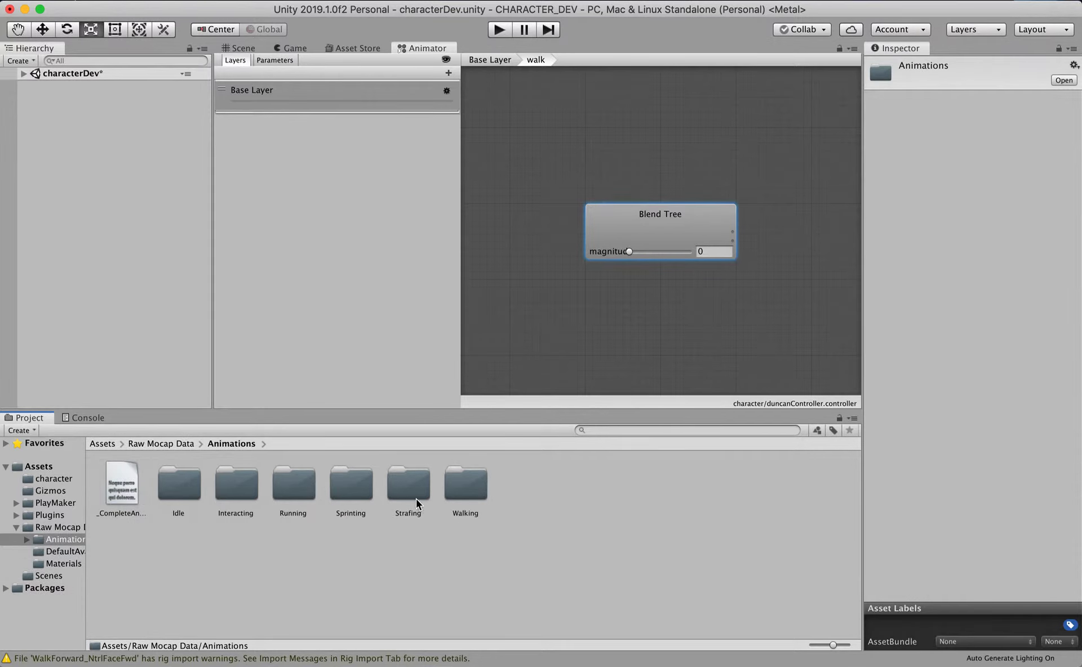
double_click(465, 484)
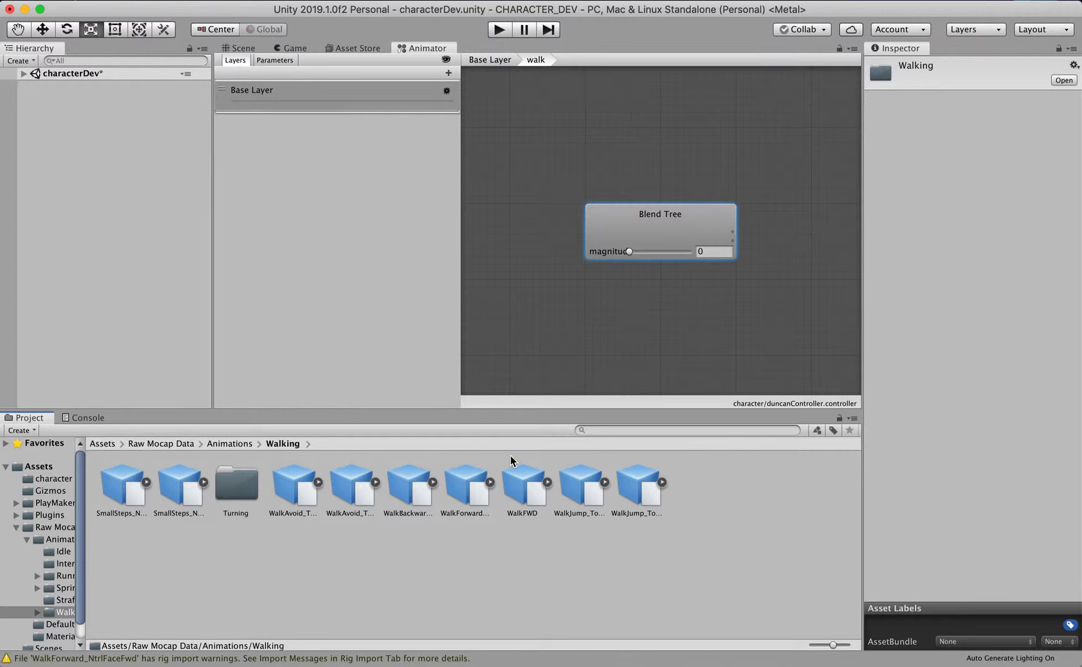
Expand the WalkFWD model, select its WalkFWD clip, and play it in an enlarged preview area
left_click(547, 482)
left_click(637, 485)
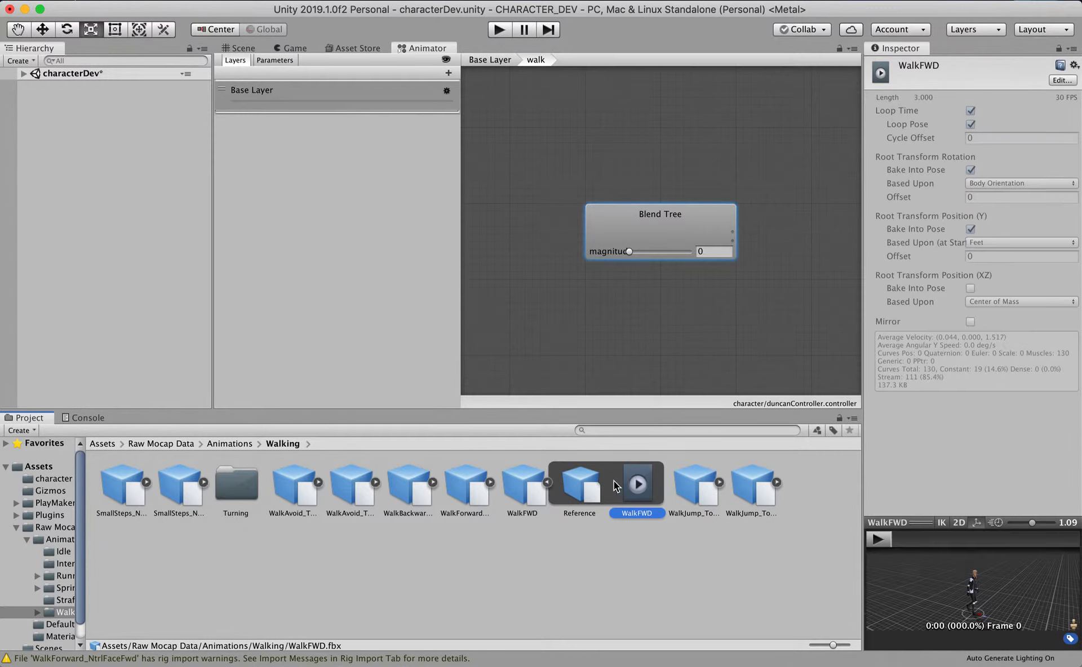
left_click_drag(902, 522, 897, 329)
left_click(879, 344)
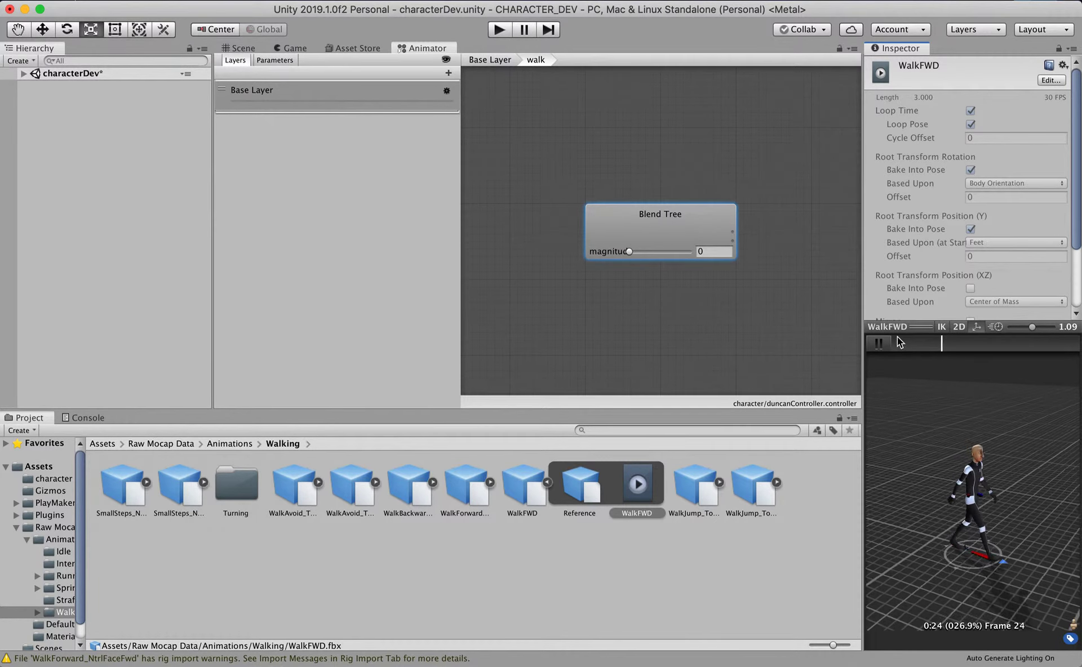
left_click(880, 343)
Assign the WalkFWD clip as the Blend Tree's second motion and manually set the first motion's threshold to 0.3 with Automate Thresholds off
left_click(681, 237)
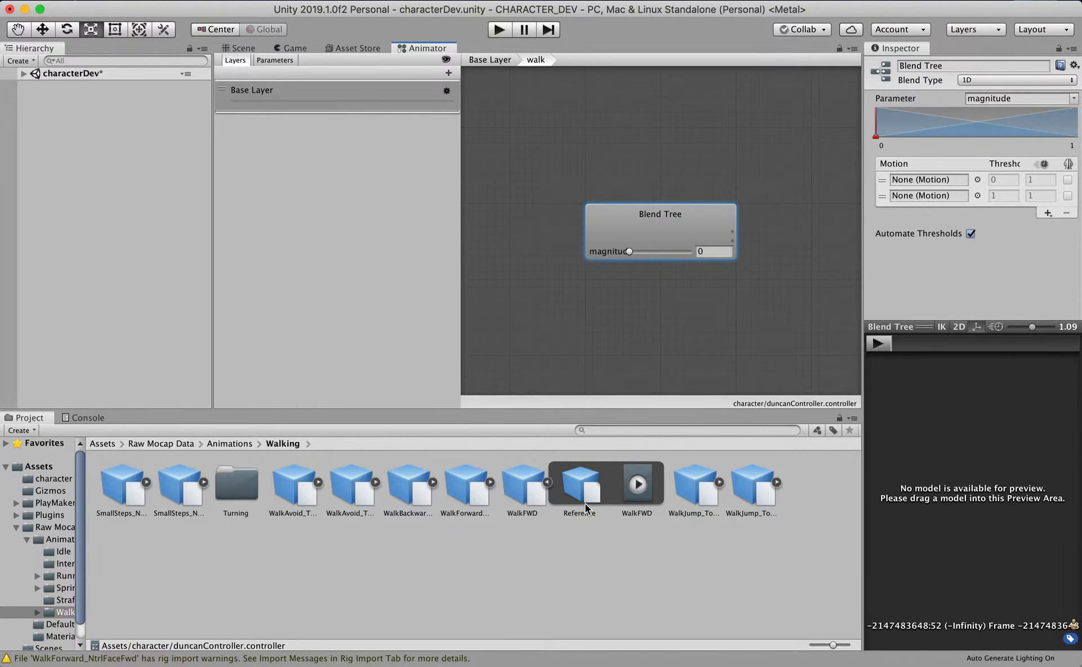
left_click_drag(639, 488, 929, 196)
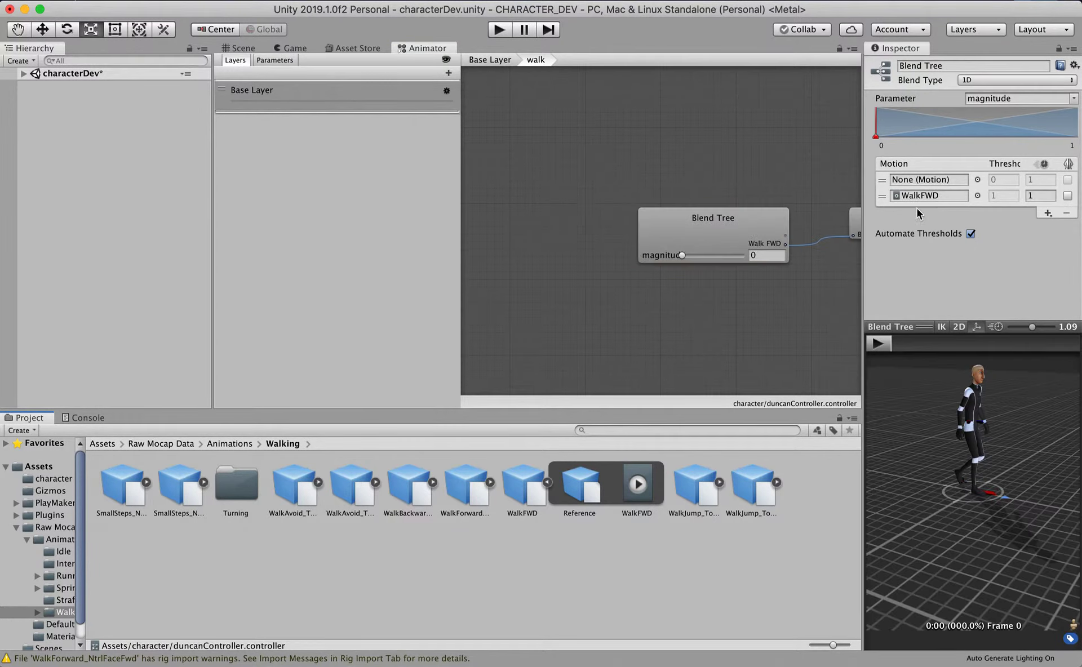
left_click(971, 234)
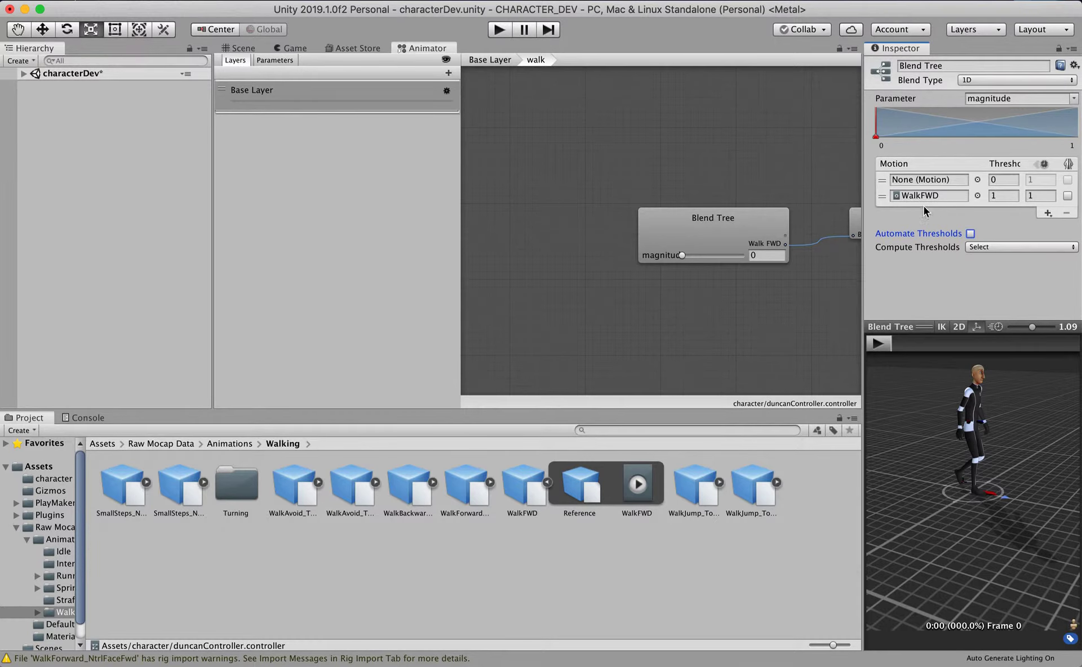
left_click(1001, 194)
left_click(1003, 179)
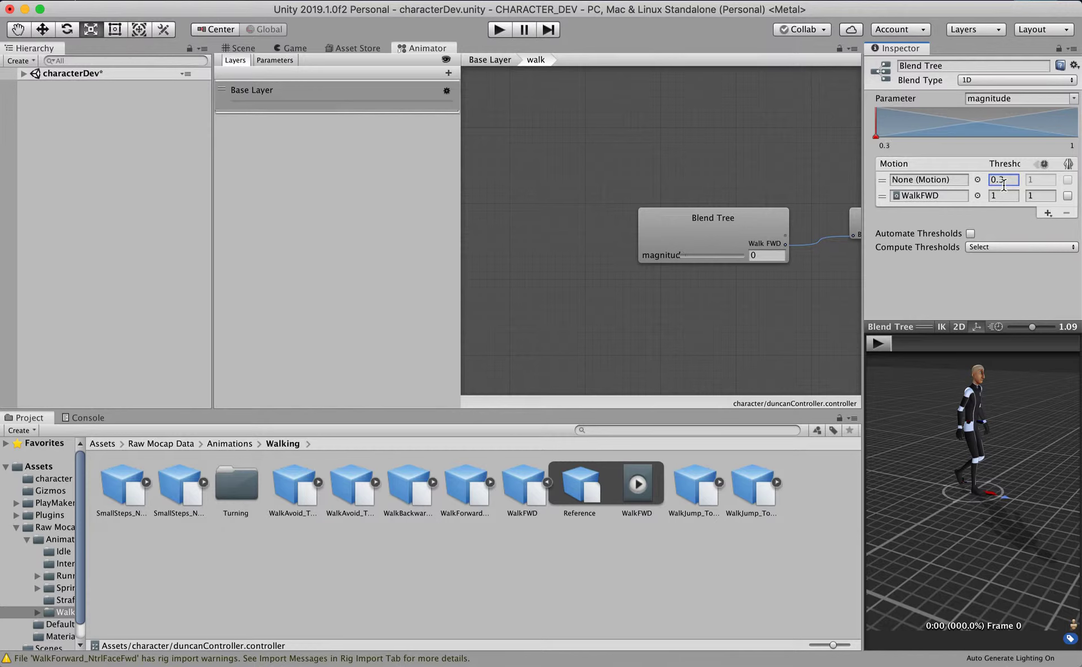
Expand the second SmallSteps model and preview its SmallSteps_NeutralFaceFwdALLAnglesFwdTOBack_2 animation clip
left_click(203, 484)
left_click(297, 485)
left_click(878, 343)
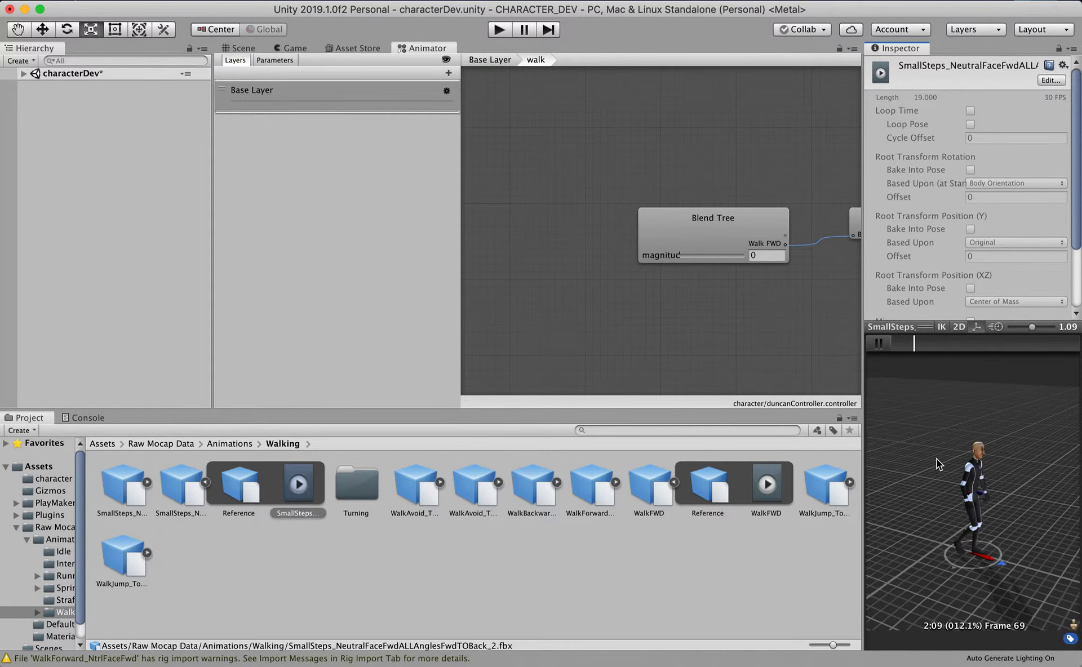
left_click(879, 344)
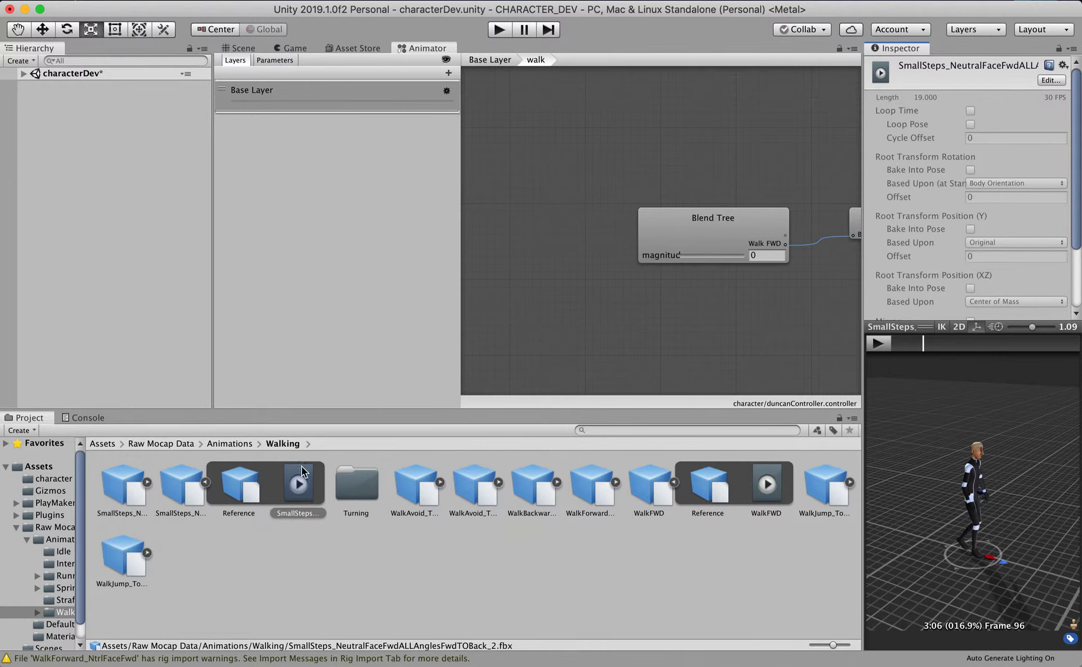
Edit the SmallSteps clip's import settings to enable Loop Time and Loop Pose, and preview the motion
left_click(1049, 79)
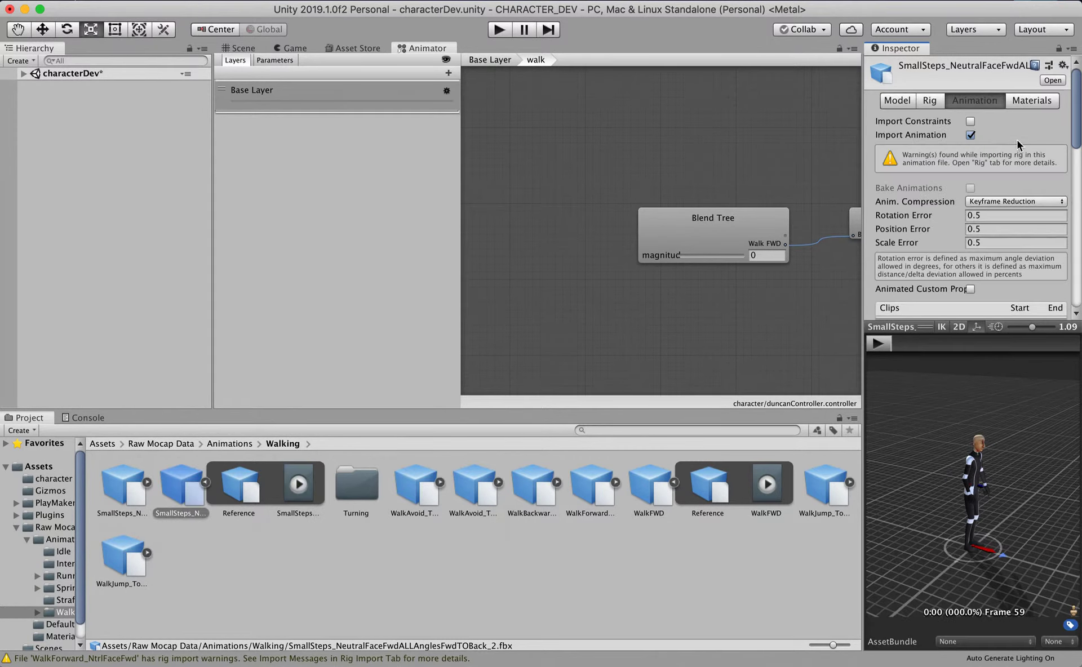
left_click_drag(1076, 135, 1076, 217)
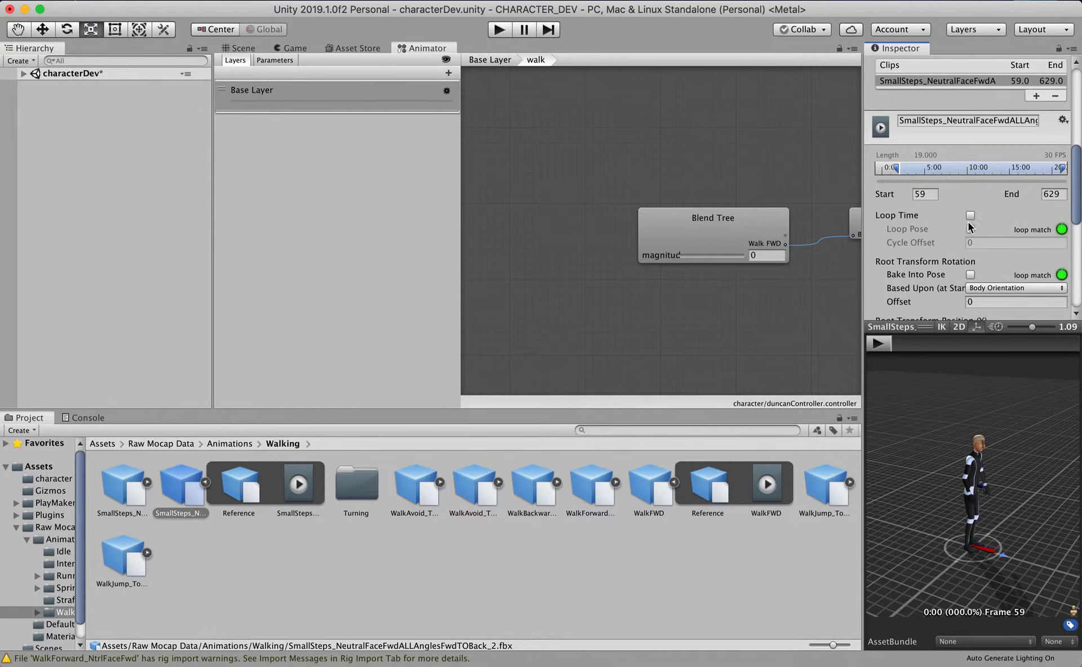
left_click(970, 229)
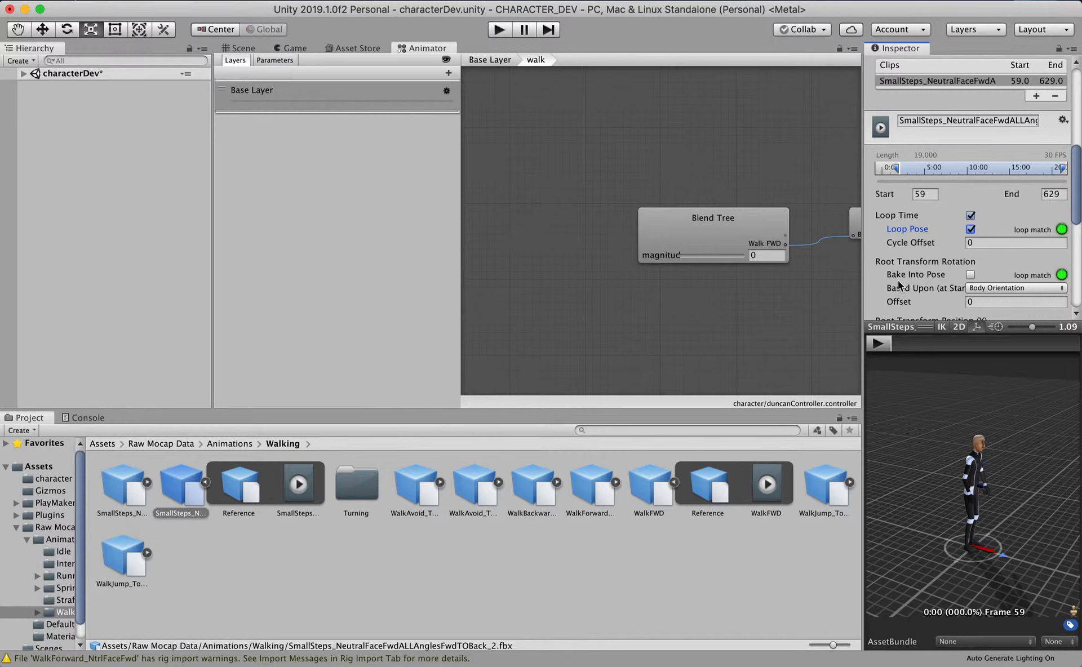
left_click(879, 344)
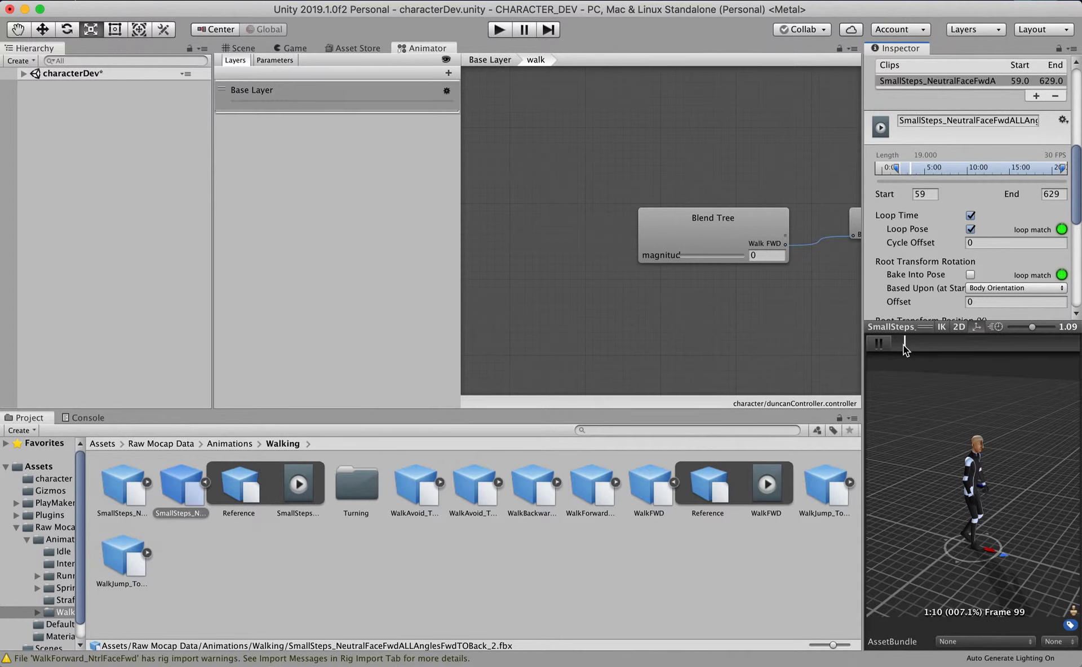
left_click(879, 344)
Trim the SmallSteps clip to Start 123 and End 165, and preview the shortened loop
left_click_drag(898, 173, 918, 175)
left_click_drag(1065, 172, 935, 175)
left_click(878, 344)
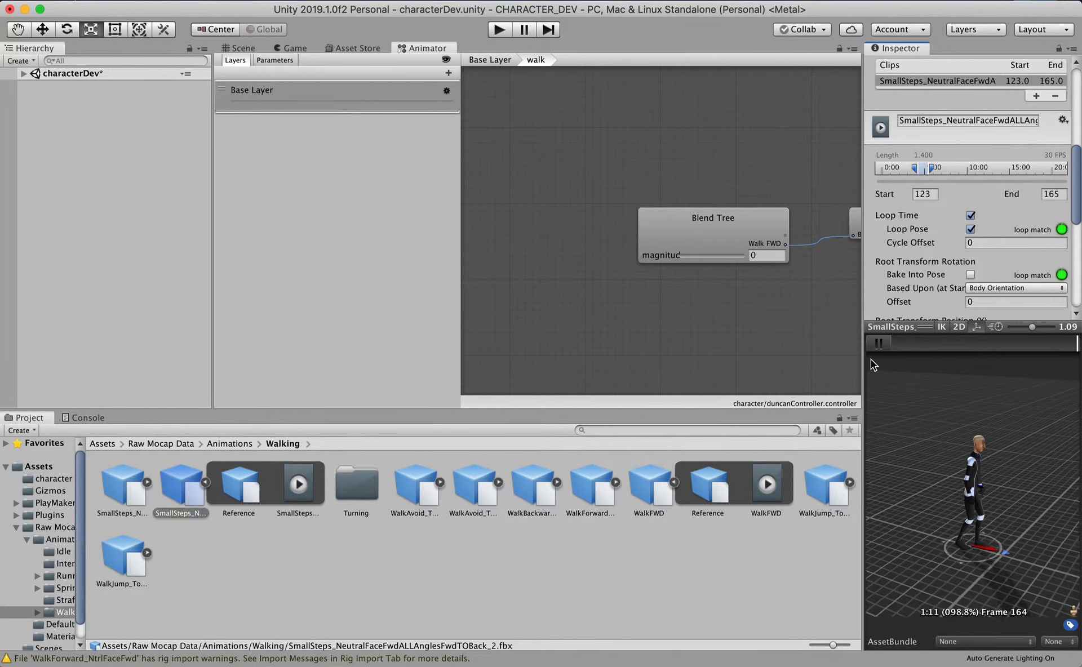
left_click(879, 344)
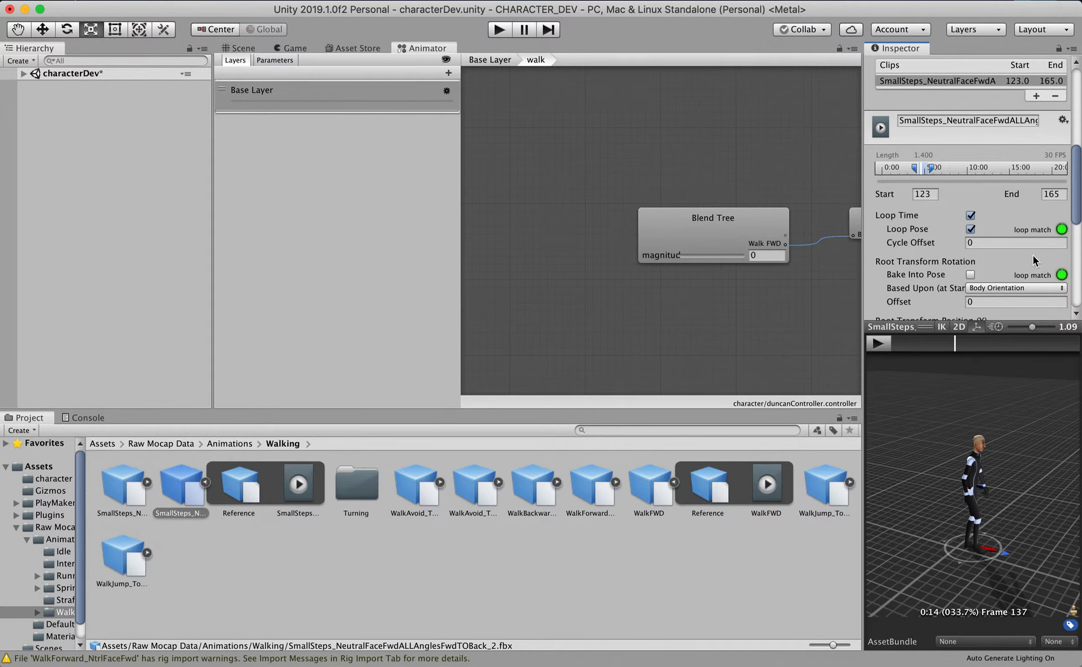
Review the SmallSteps clip's root transform settings and apply the import changes
scroll(1067, 270, "down", 10)
scroll(1068, 289, "up", 10)
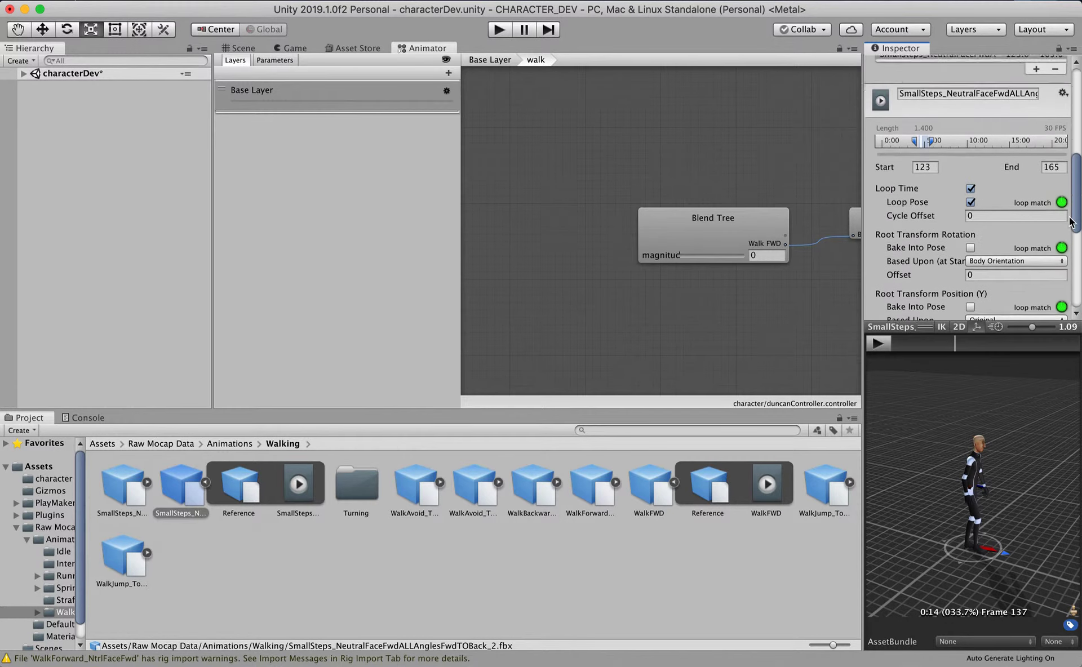
scroll(1070, 244, "down", 10)
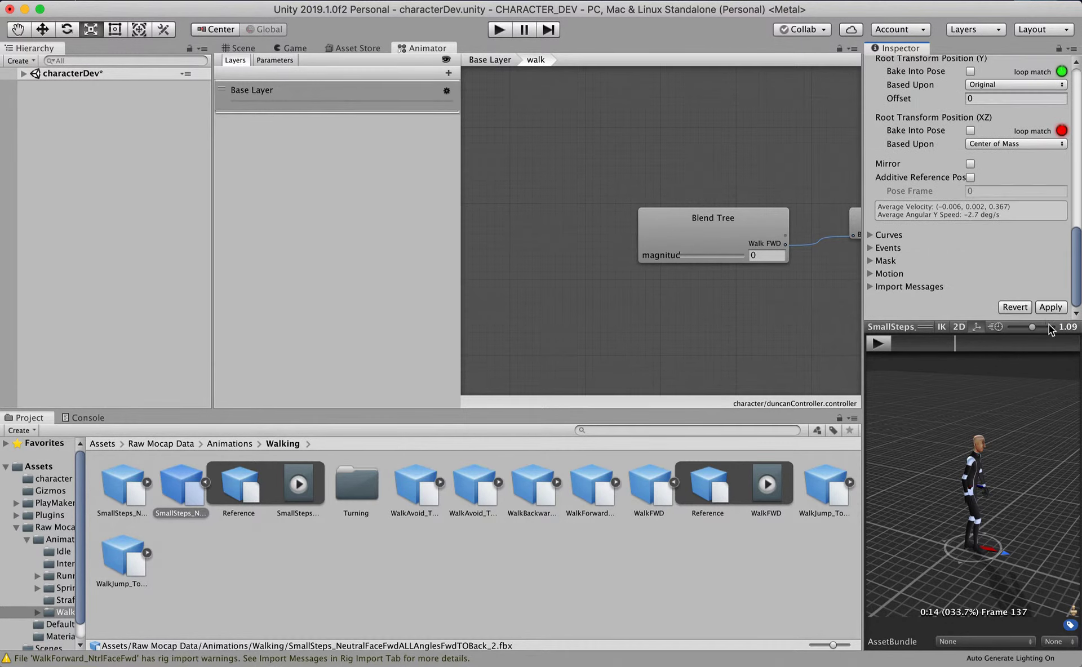
left_click(1051, 307)
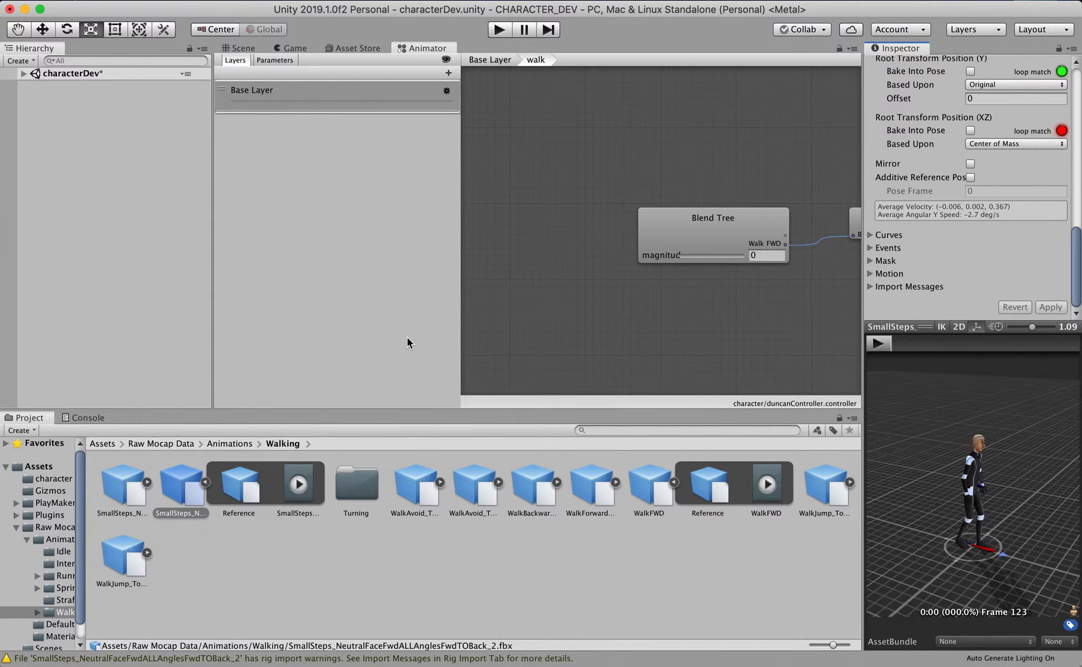
Assign the SmallSteps clip as the Blend Tree's first motion and preview the blend across magnitude values from 0.3 to 1
left_click(719, 230)
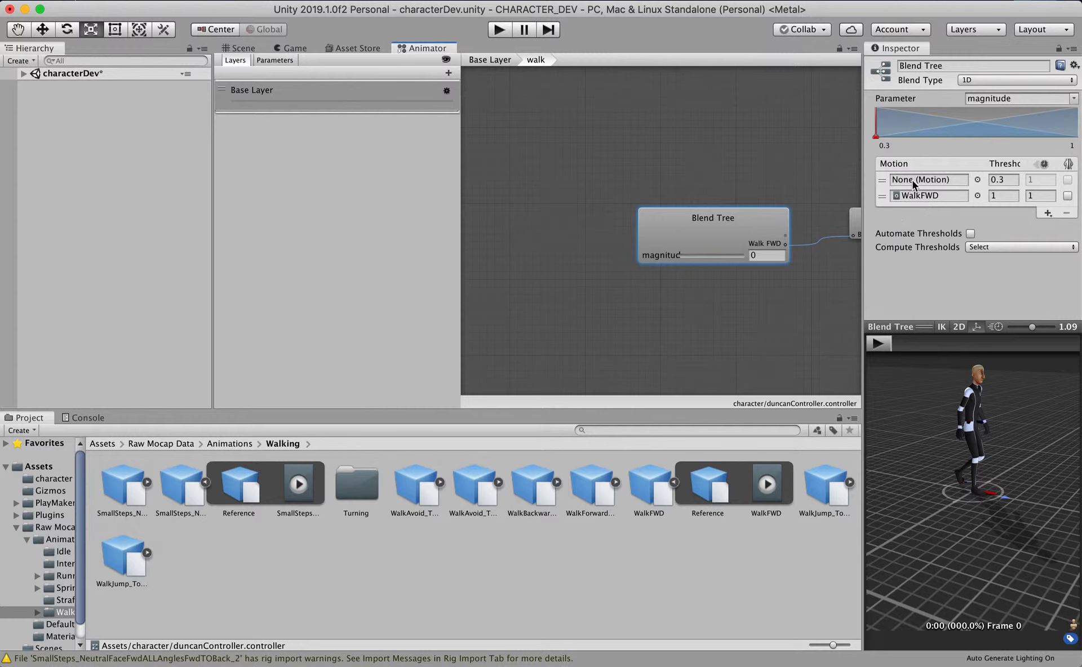
left_click_drag(302, 484, 904, 185)
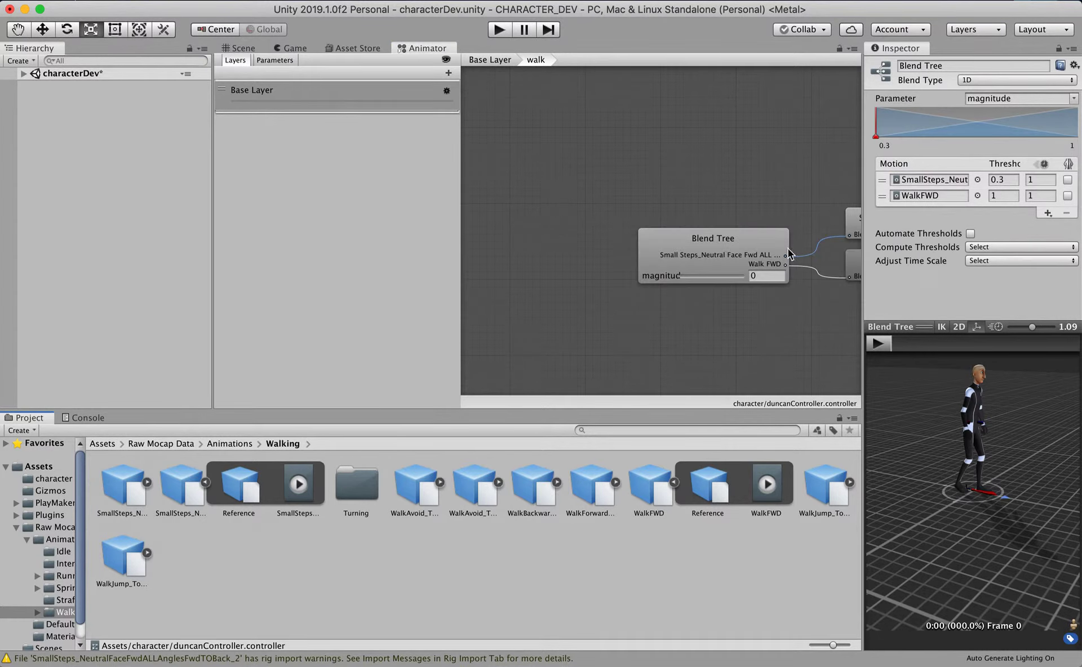
left_click(879, 343)
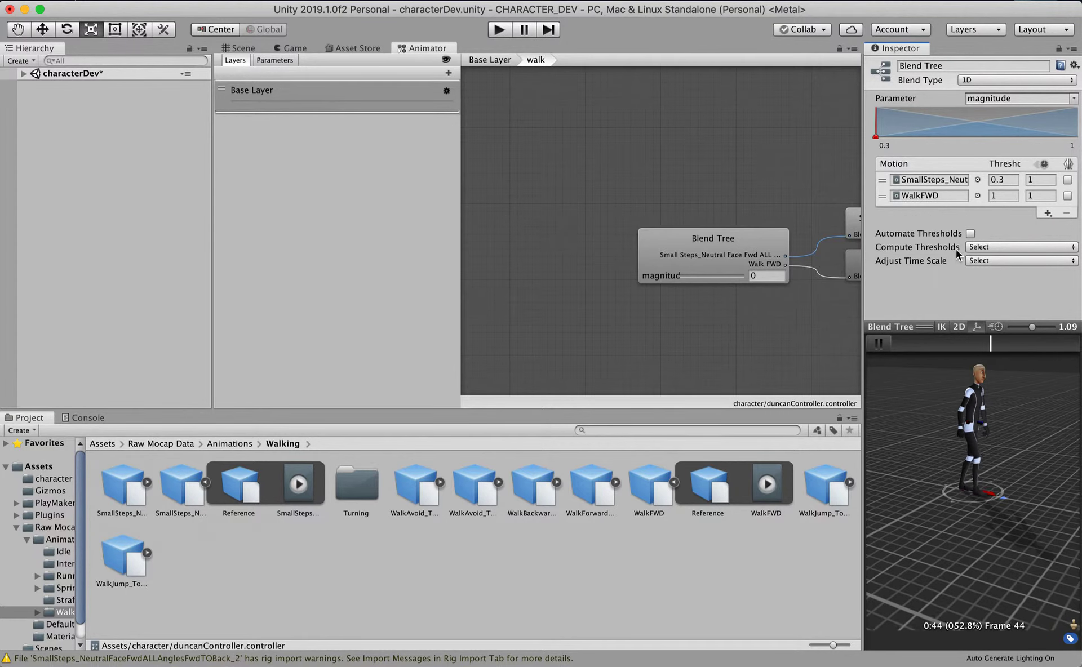
left_click_drag(876, 138, 1077, 147)
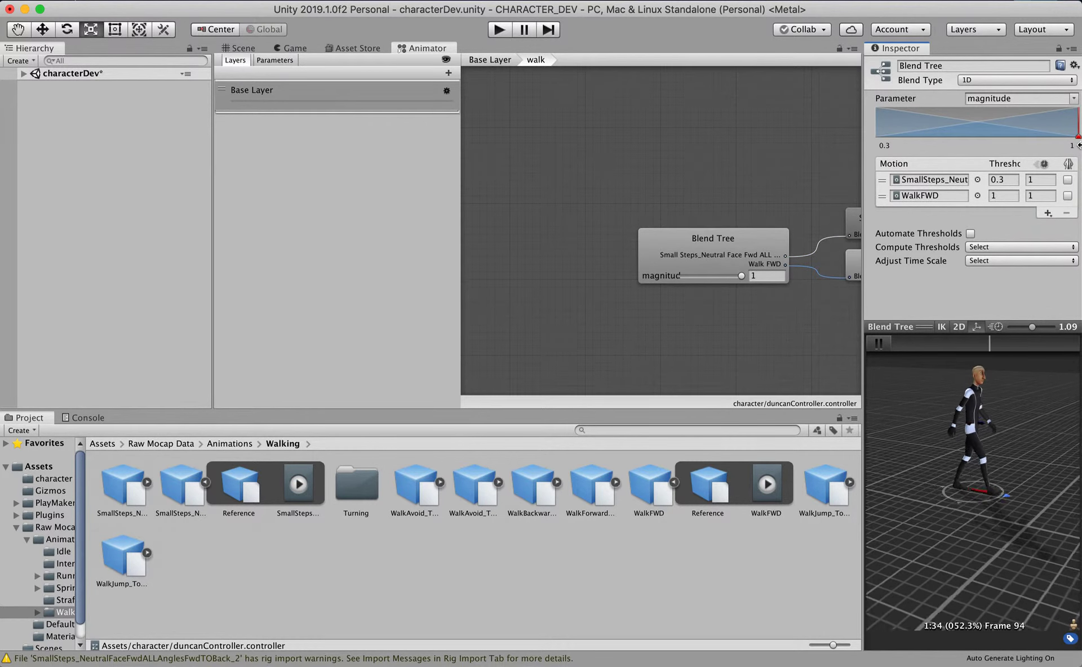
mouse_move(1078, 145)
left_mouse_down()
mouse_move(860, 157)
mouse_move(1027, 157)
mouse_move(923, 163)
mouse_move(1080, 181)
mouse_move(879, 181)
mouse_move(1060, 180)
mouse_move(1045, 181)
left_mouse_up()
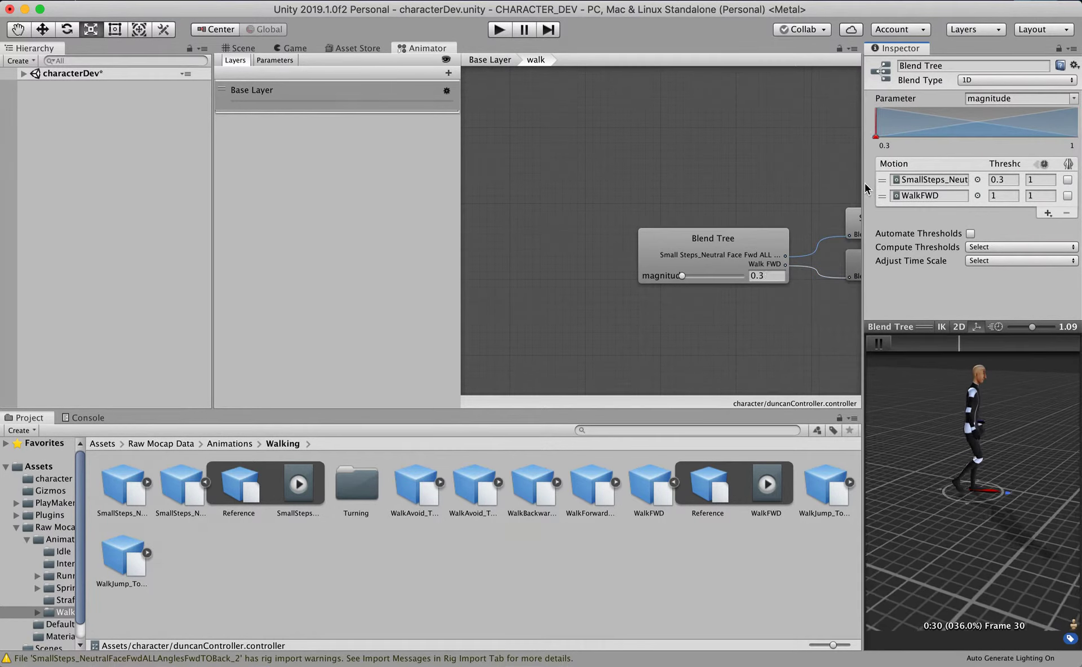
Return to the Animator's Base Layer, select the walk state, and show the controller's parameters
double_click(580, 197)
left_click(561, 296)
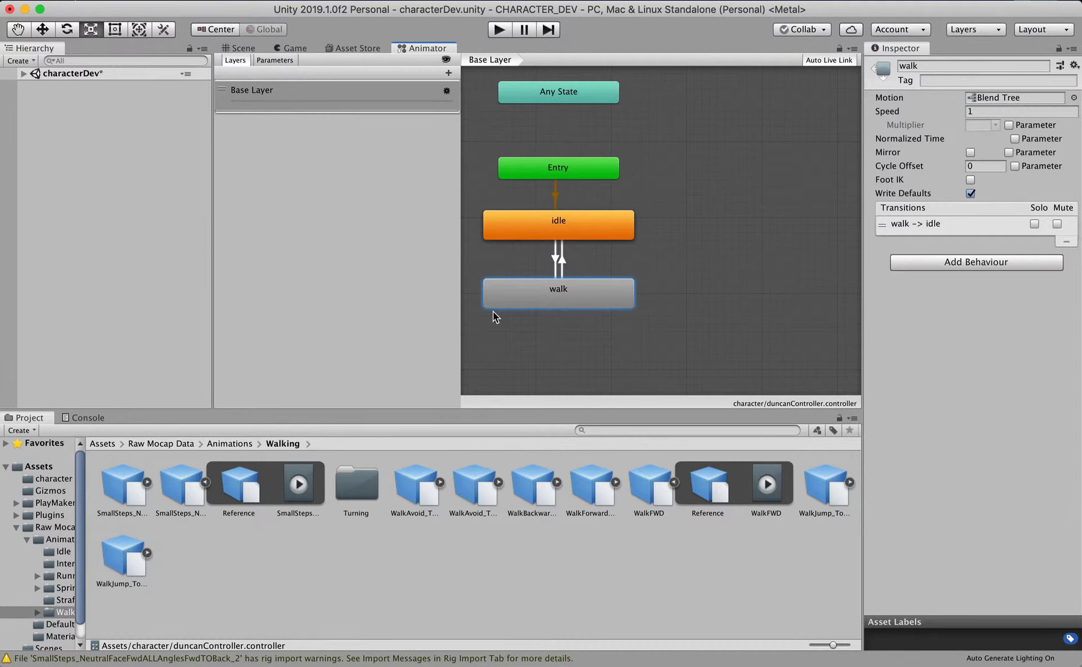
left_click(275, 61)
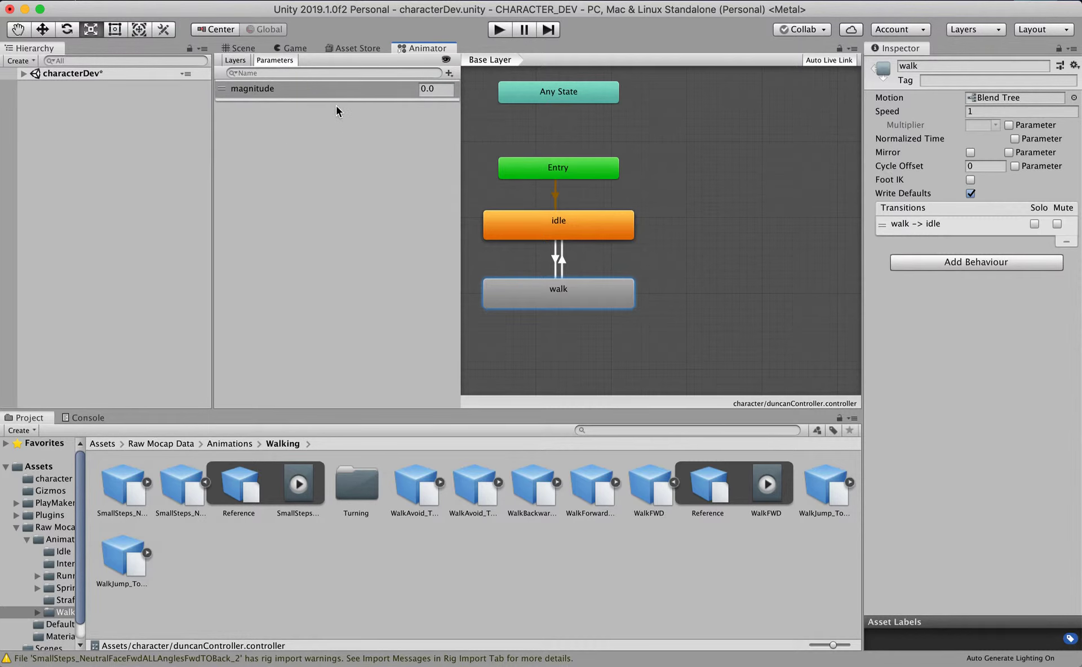
Run the scene in the Game view to test duncan's animation, and stop playback
left_click(241, 48)
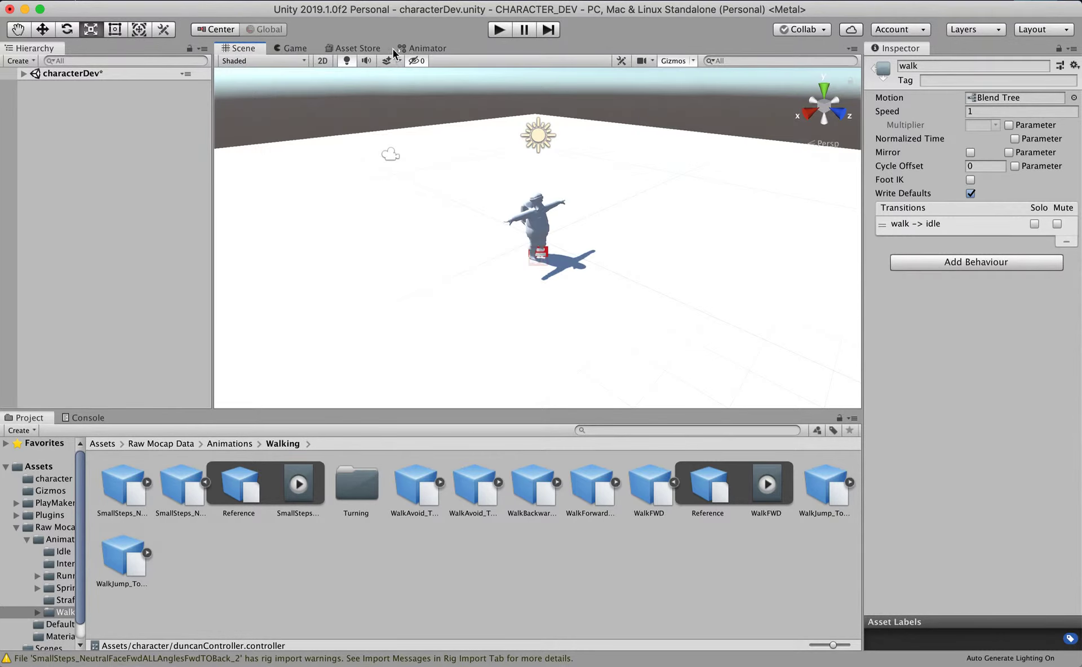
left_click(290, 48)
left_click(499, 29)
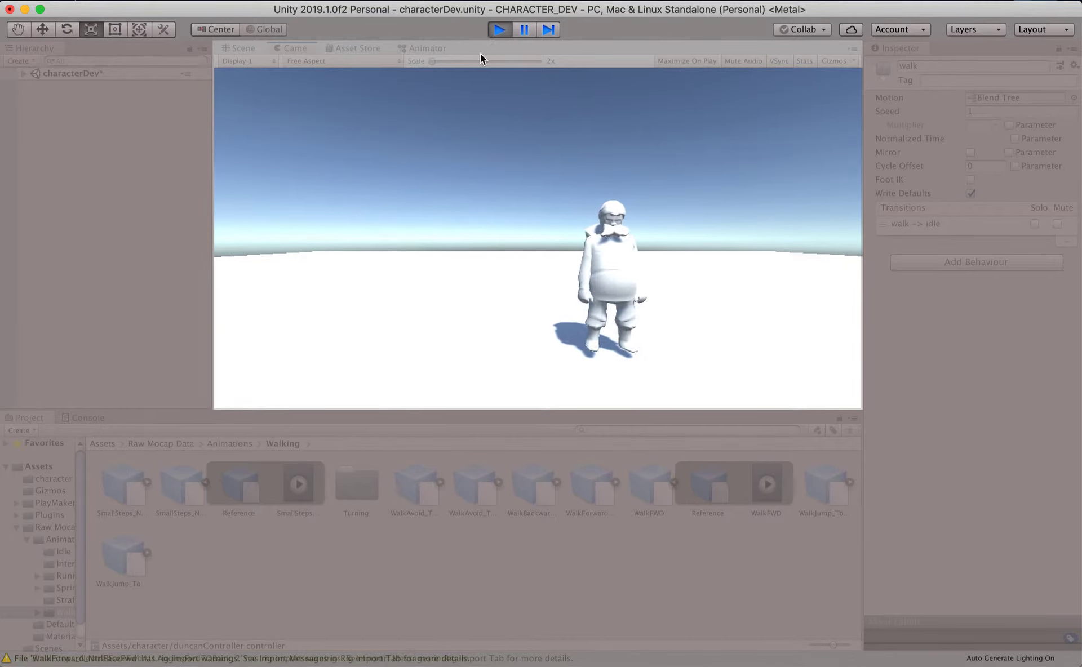
left_click(500, 30)
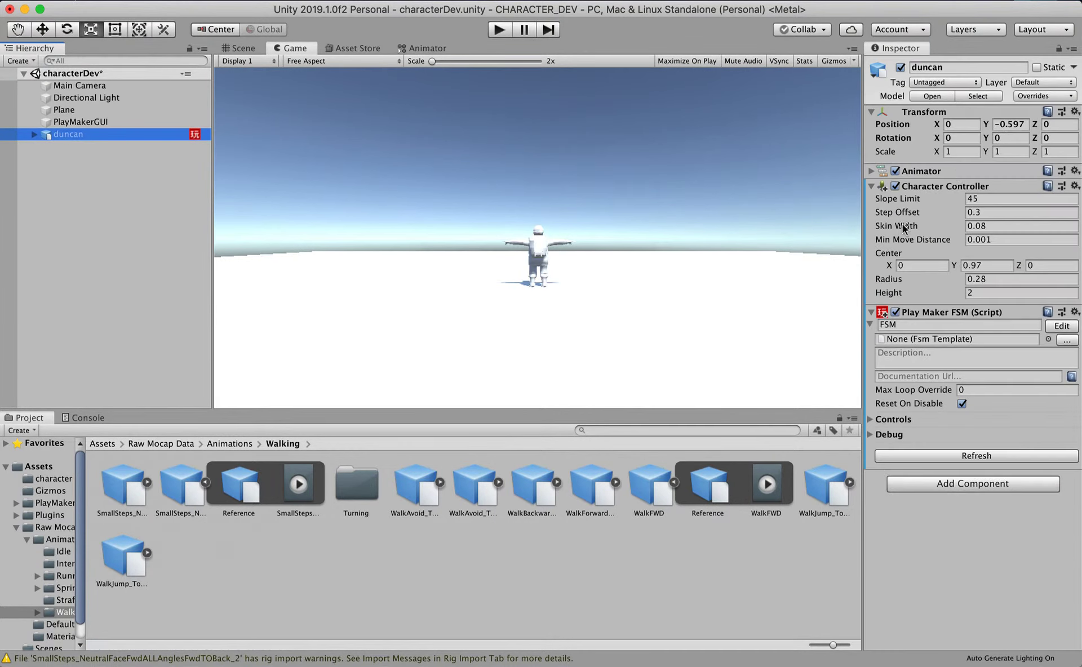
Open duncan's FSM in the PlayMaker editor, dock it beside the Project window, and enlarge the docked area
left_click(1062, 324)
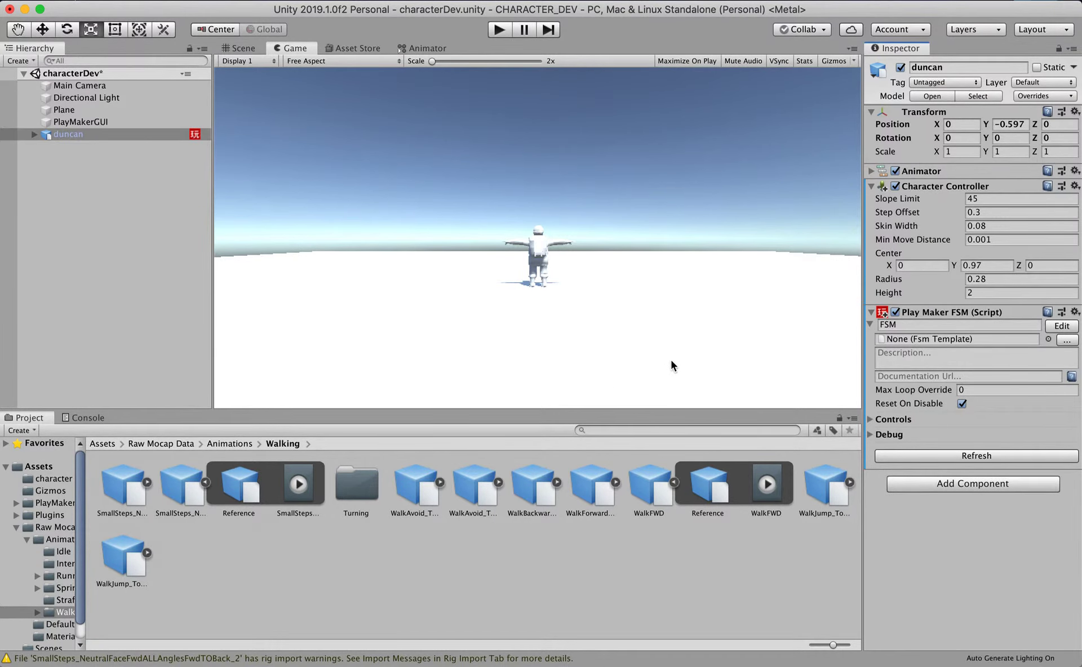
left_click_drag(601, 311, 705, 466)
left_click_drag(150, 81, 367, 139)
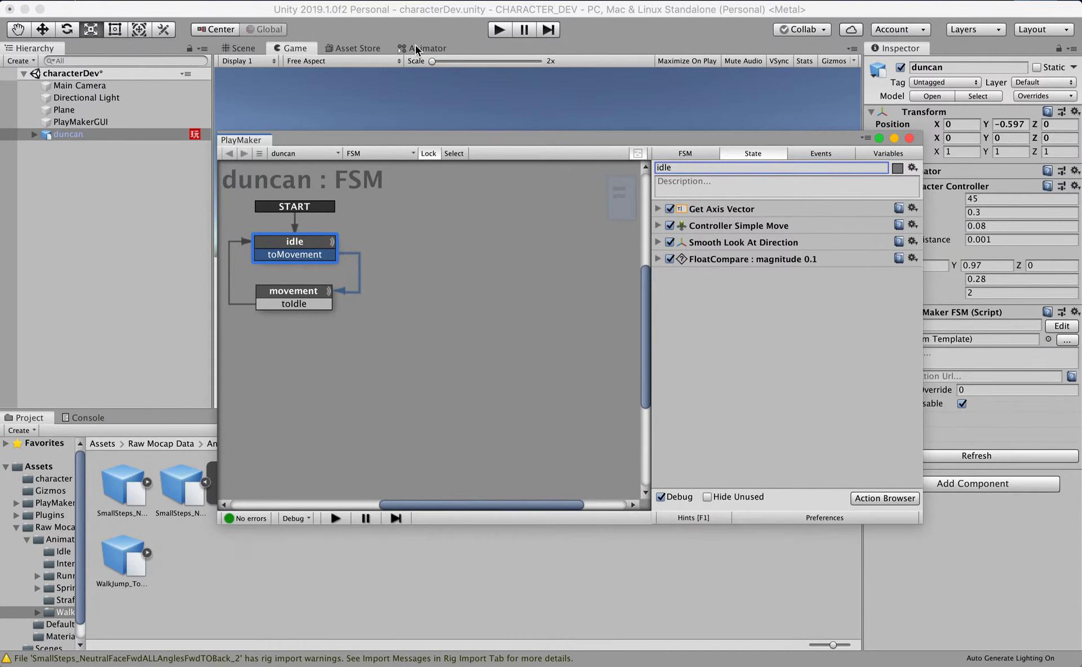
left_click_drag(243, 140, 811, 587)
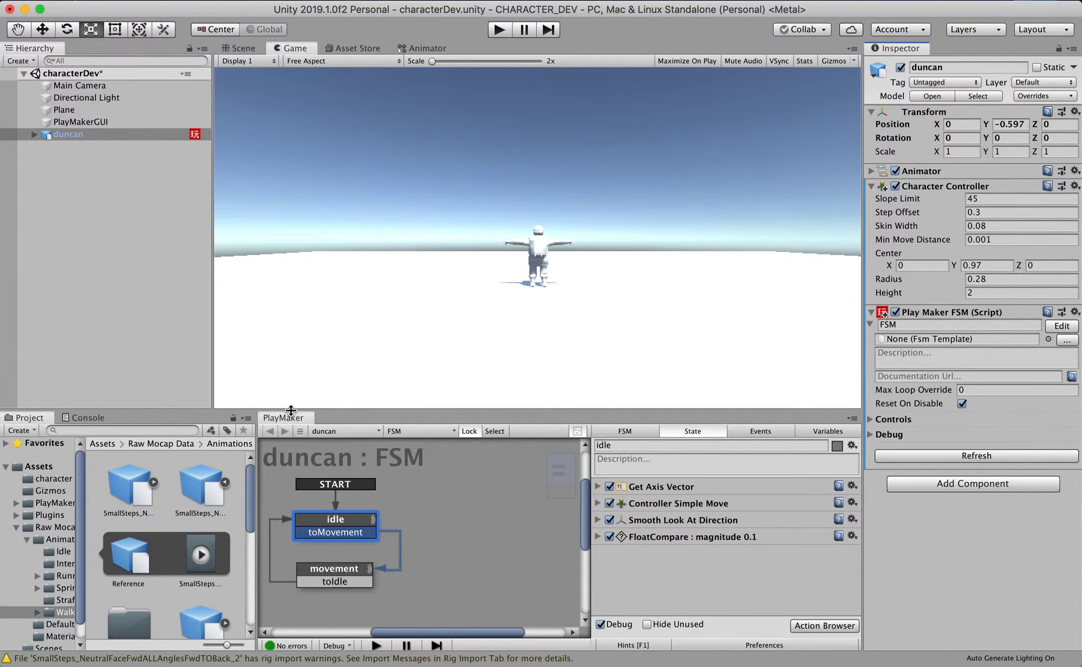
left_click_drag(286, 411, 322, 376)
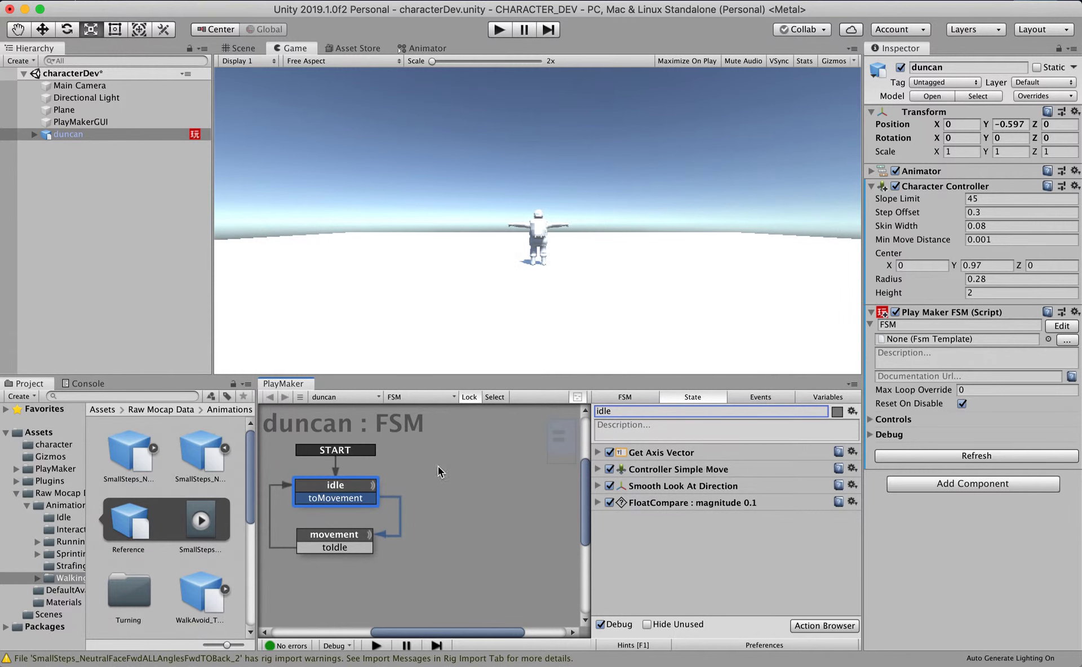
Show the conditions of the idle-to-walk transition in the Animator
left_click(426, 48)
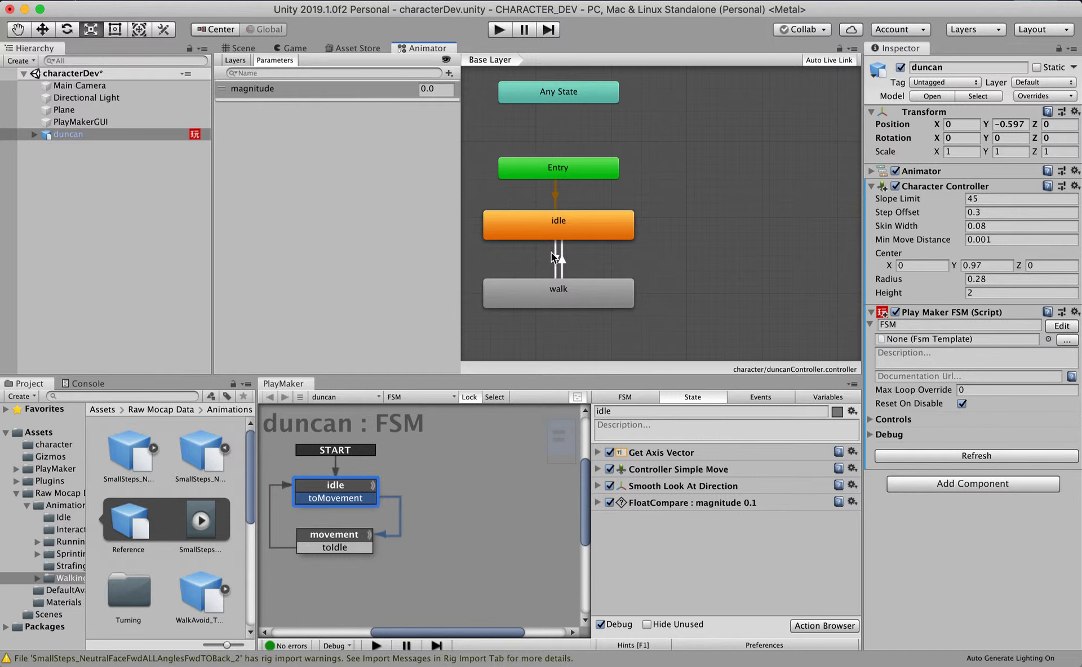
left_click(556, 259)
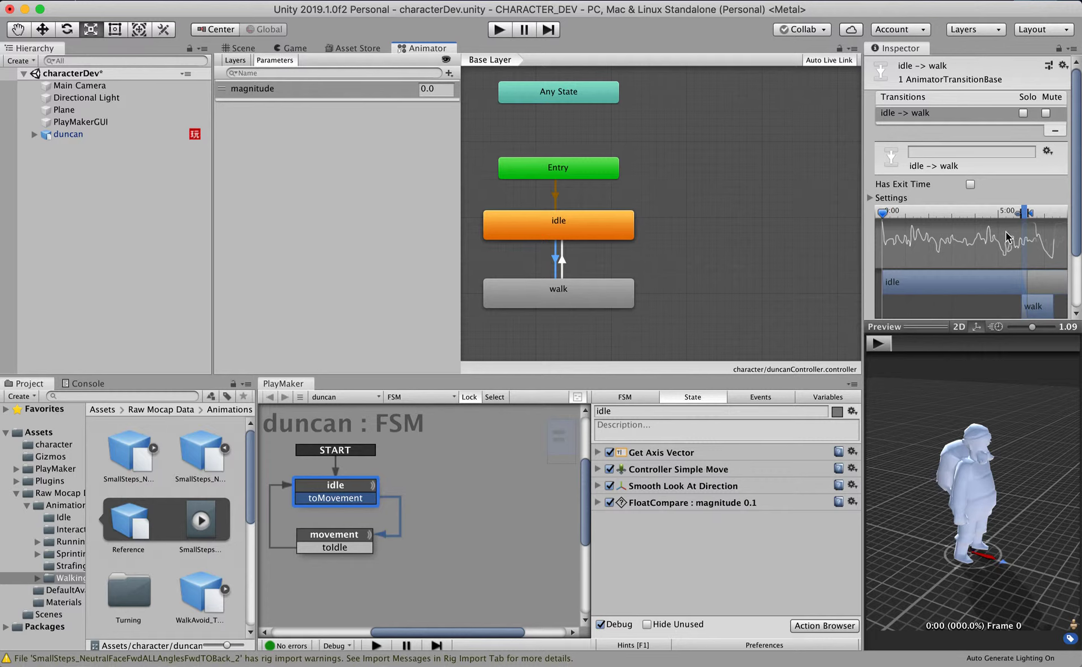
scroll(1044, 293, "down", 3)
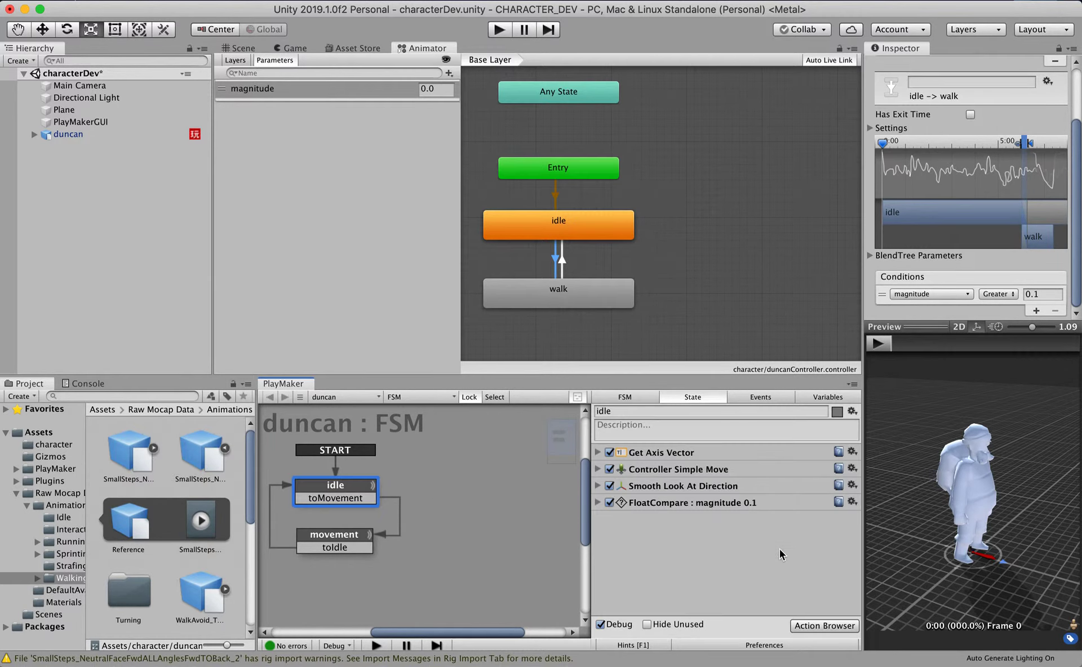
Find the Set Animator Float action by searching for "animator set" and add it to the FSM's idle state
left_click(833, 627)
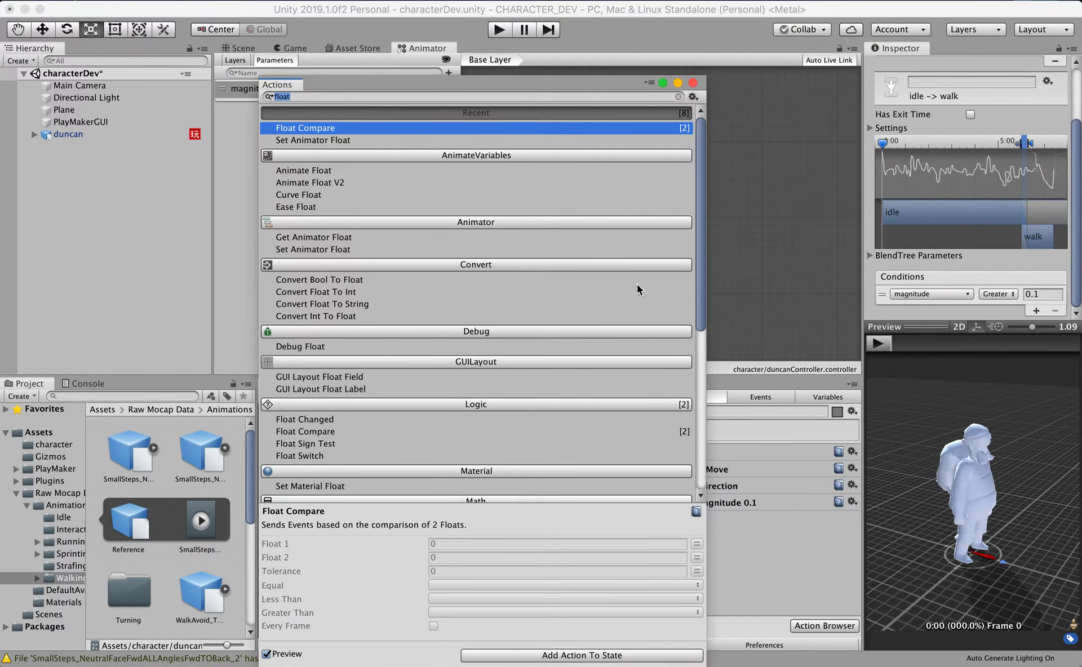
type("animat")
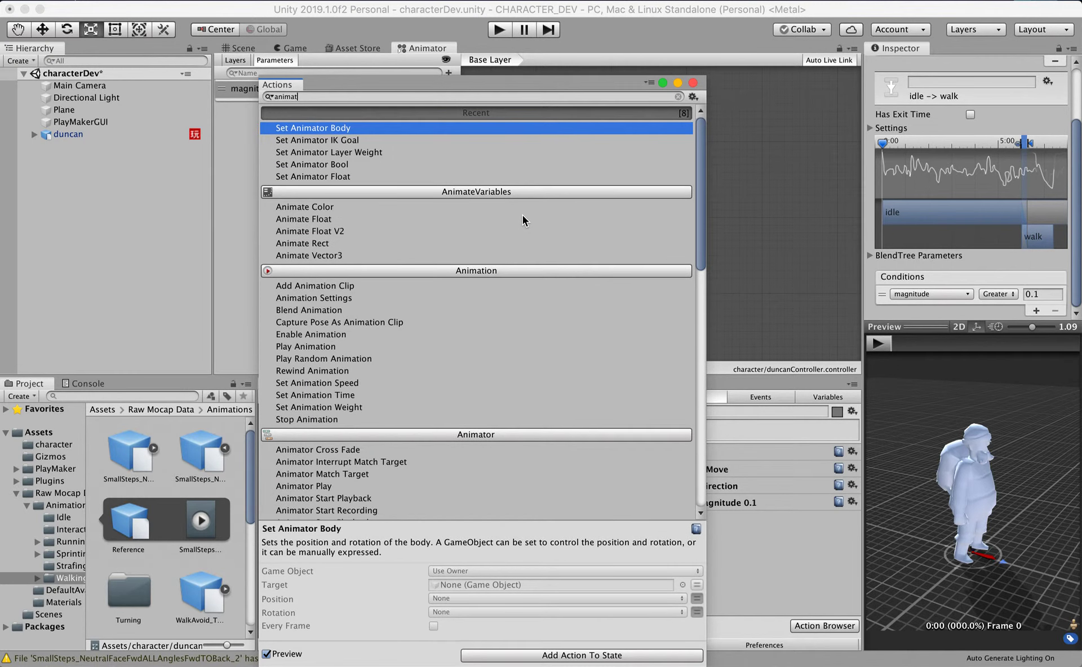
type("or set")
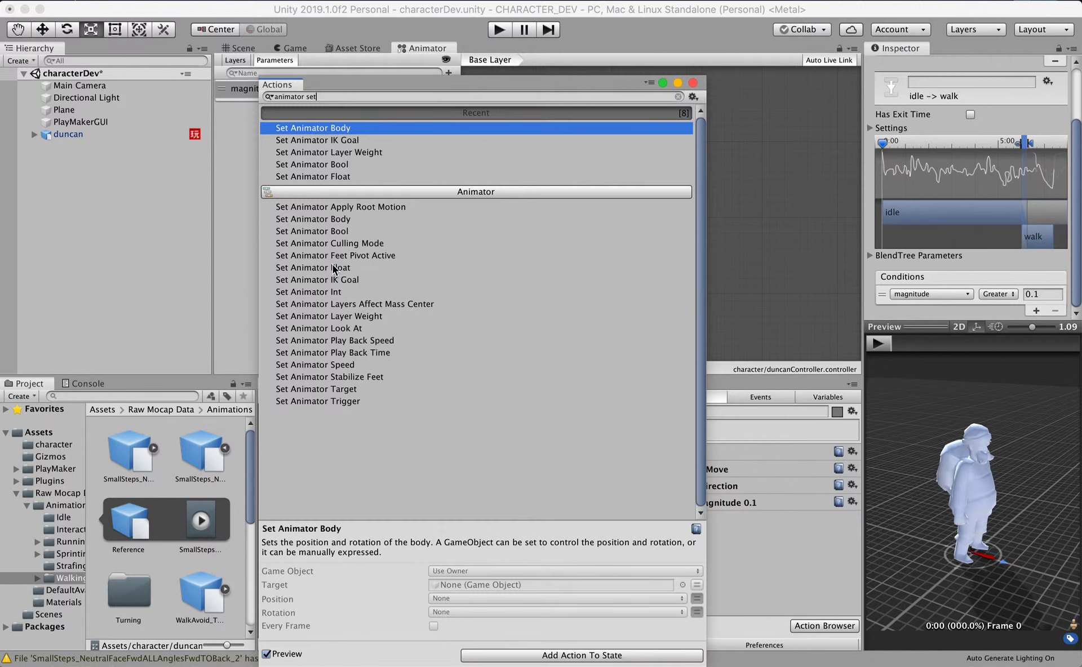
left_click(332, 268)
double_click(332, 272)
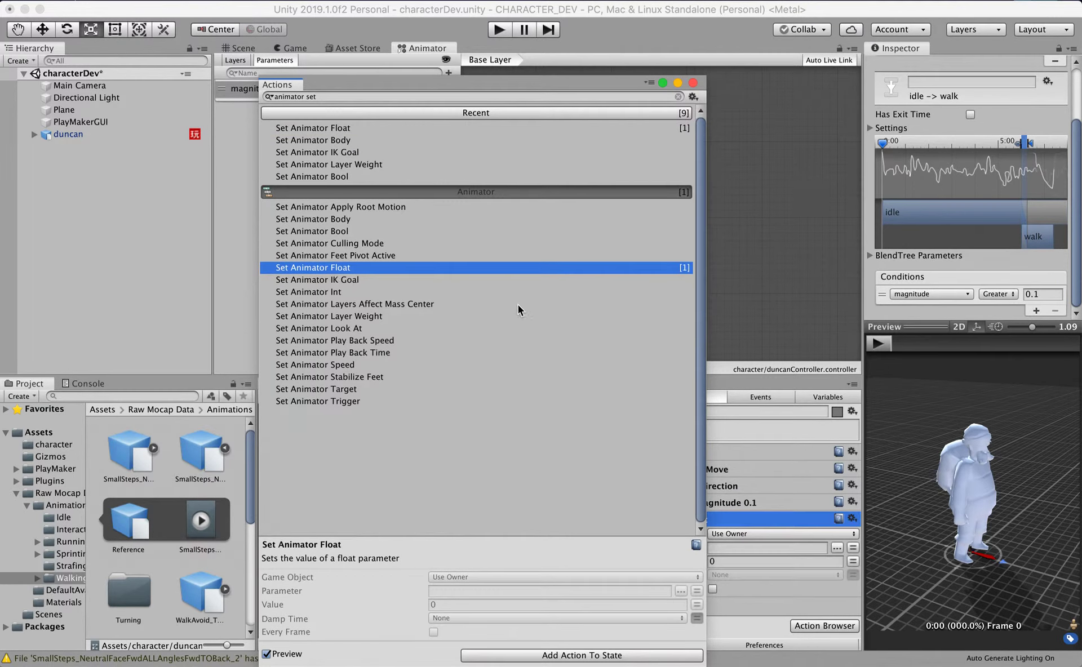
left_click(693, 83)
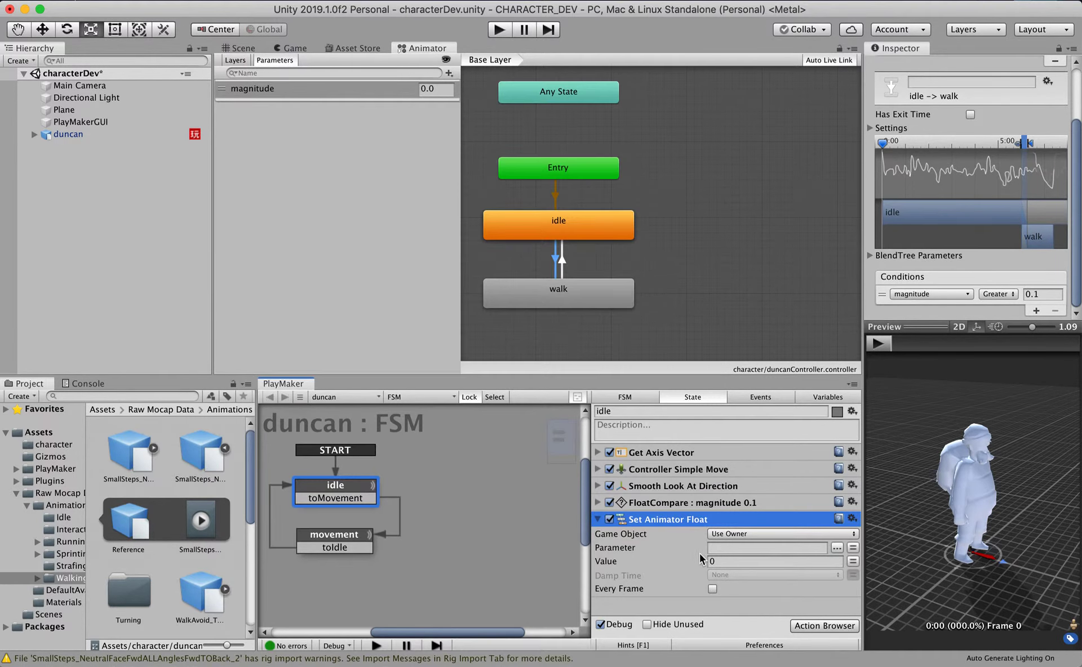
Configure the idle state's Set Animator Float with parameter magnitude, value 0 and Every Frame enabled, and collapse the action
left_click(719, 549)
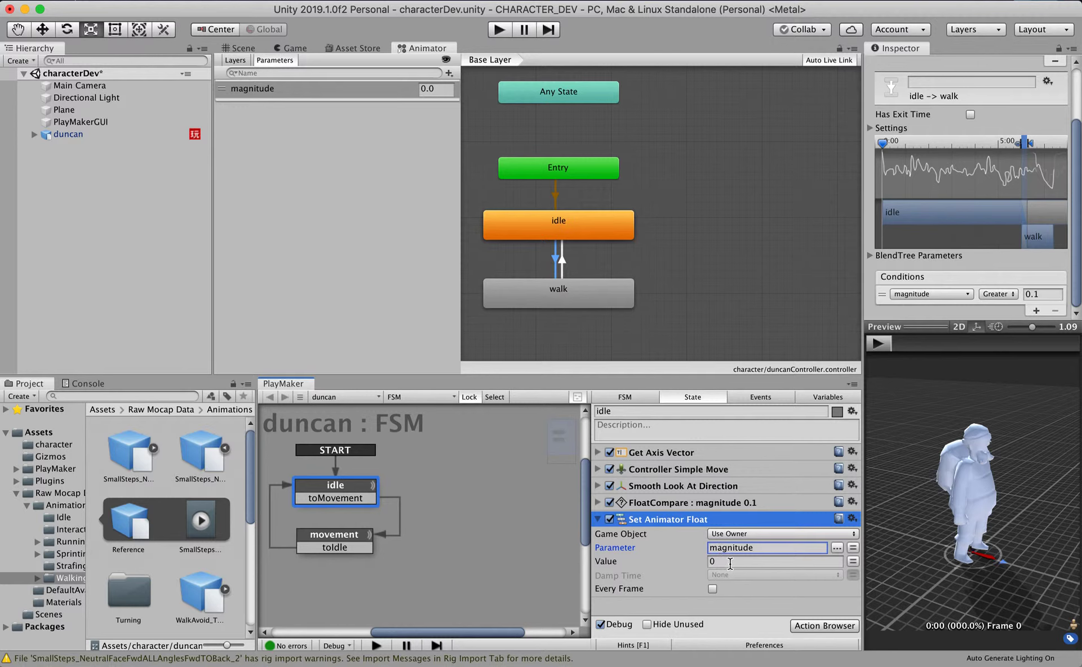
left_click(730, 562)
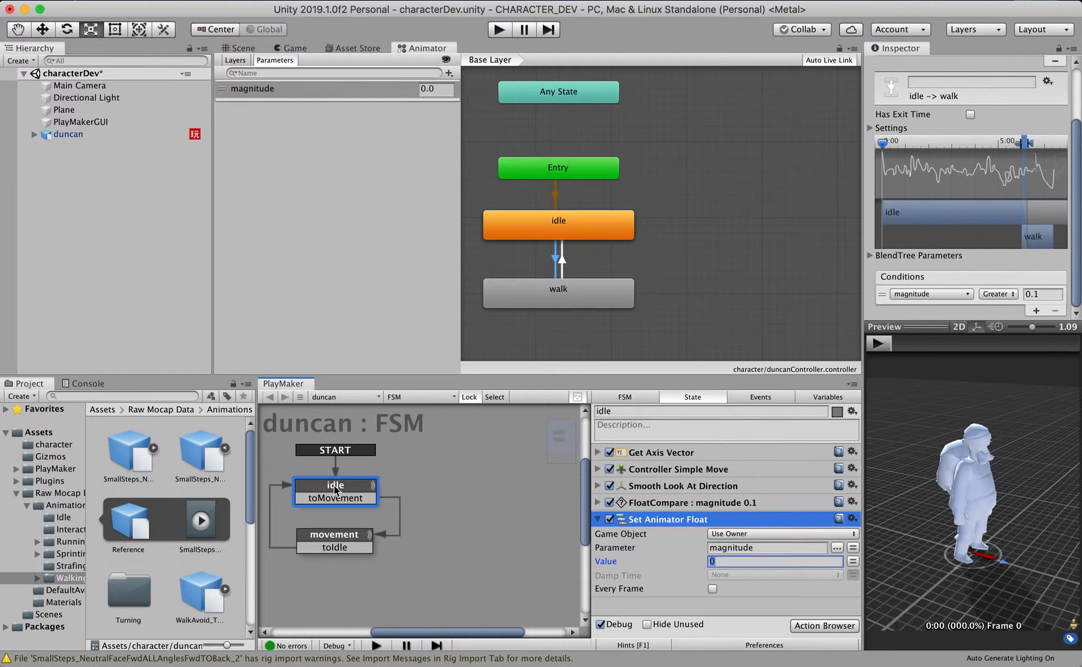
left_click(331, 536)
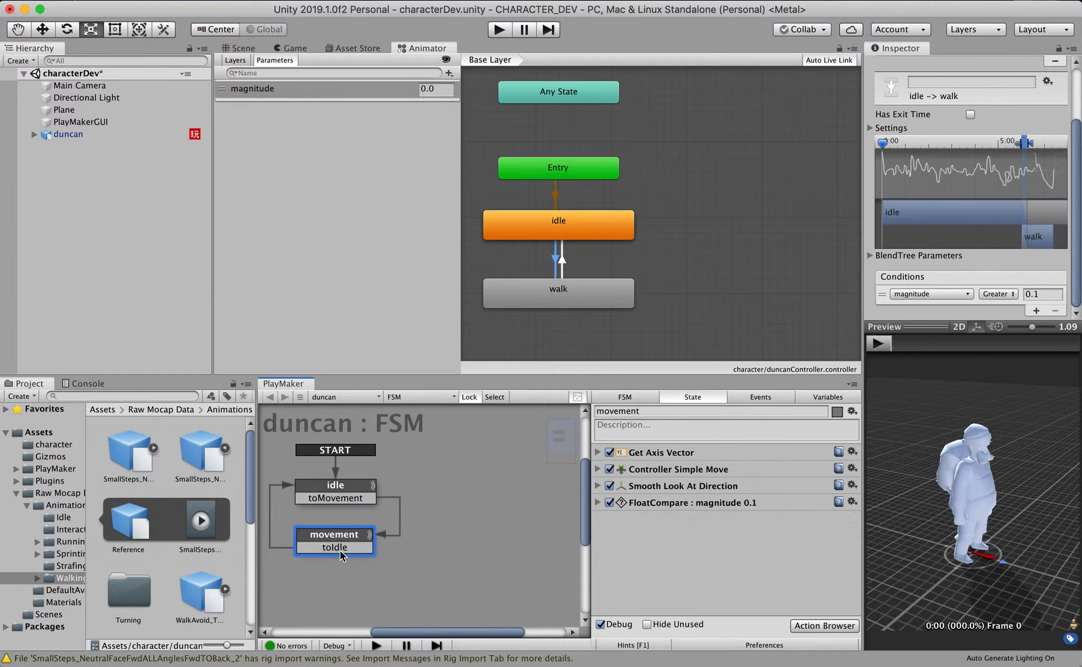
left_click(337, 486)
left_click(713, 589)
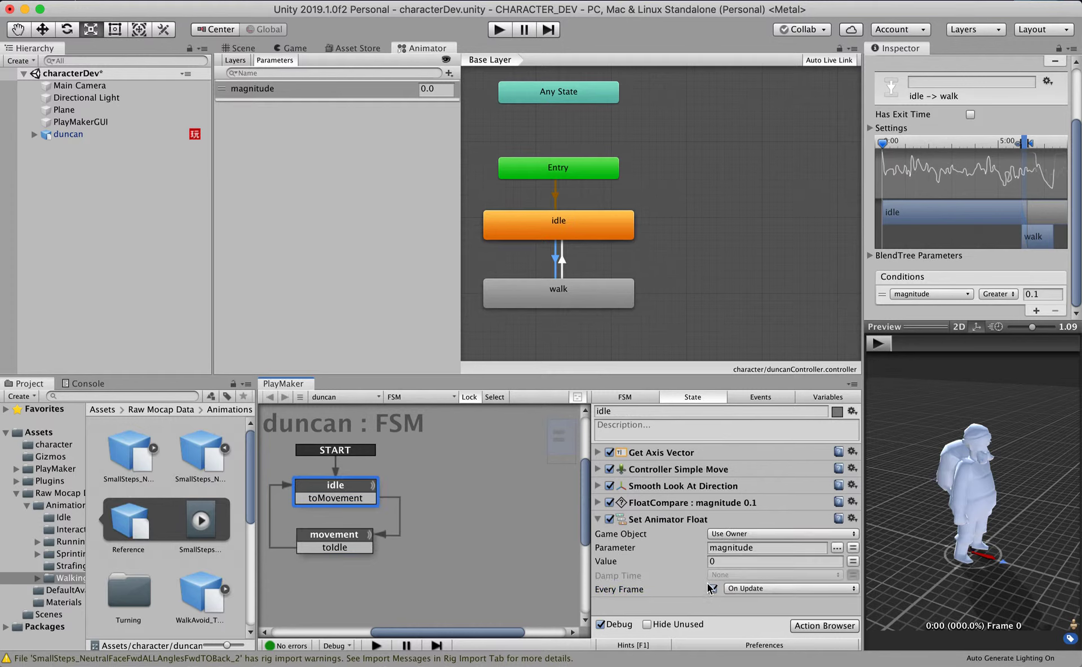
left_click(605, 534)
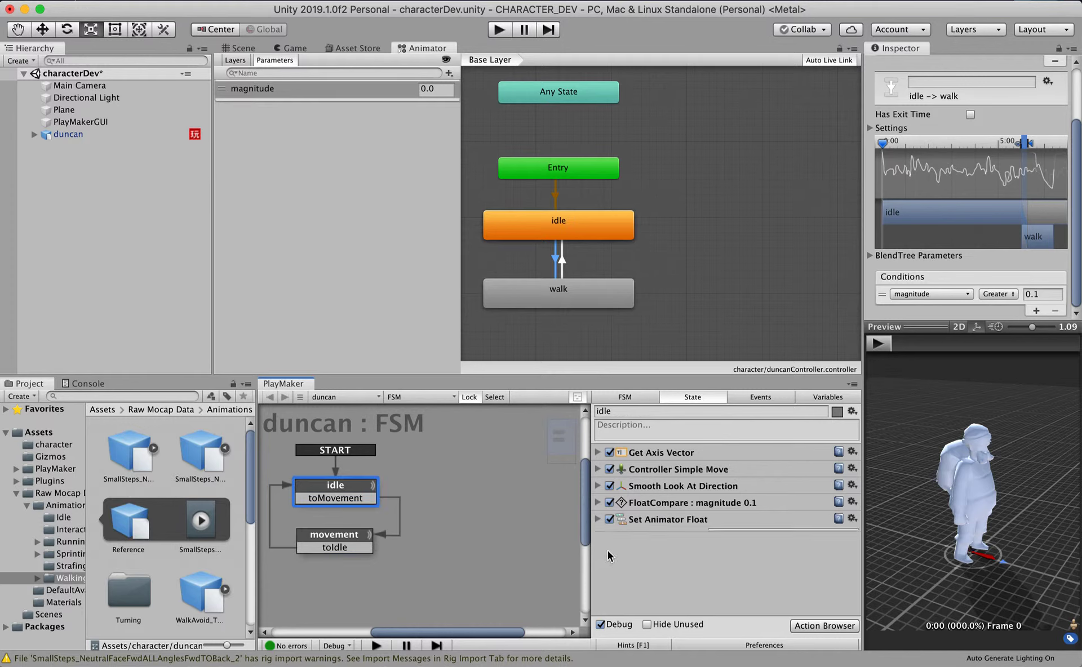
Copy the idle state's Set Animator Float action into the movement state and delete the surplus copy
left_click(672, 521)
left_click(345, 532)
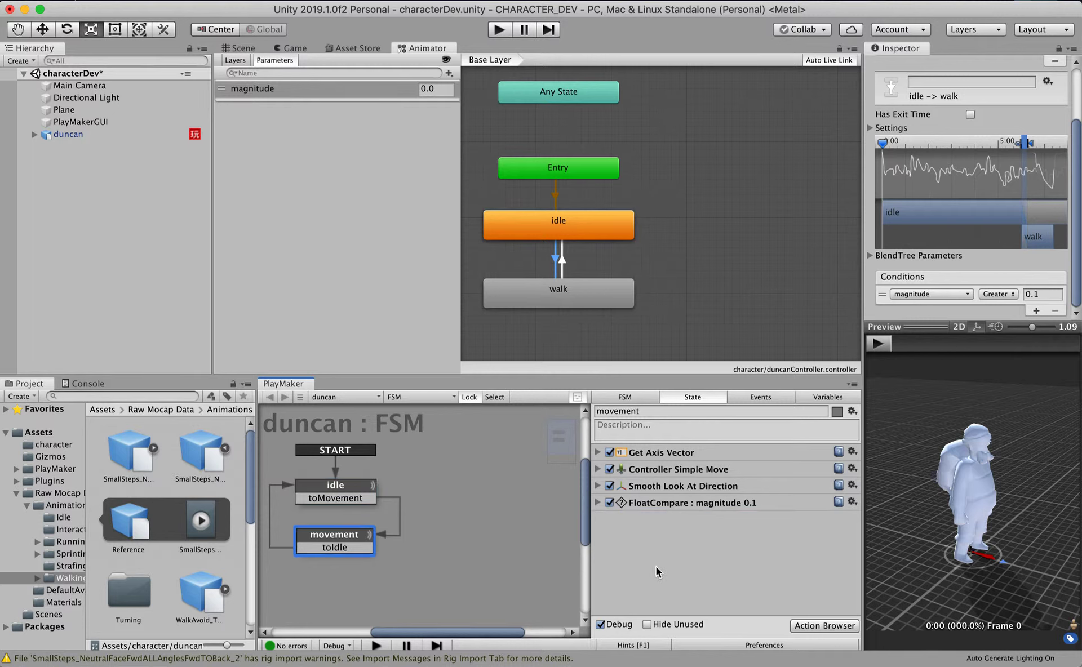
key("ctrl+v")
left_click(635, 519)
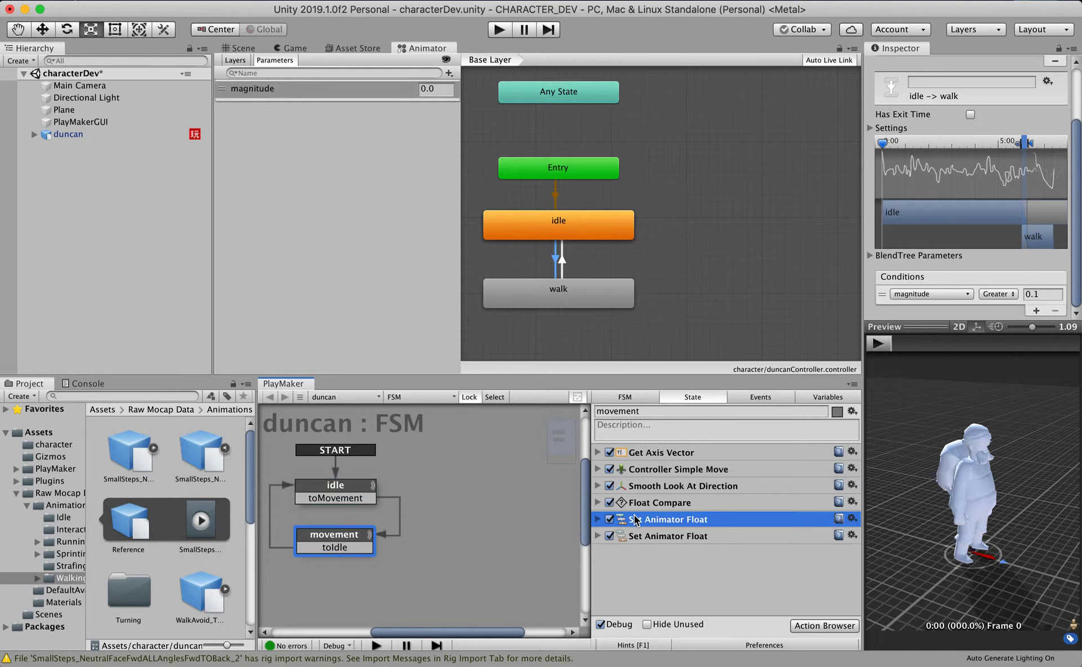
key("Delete")
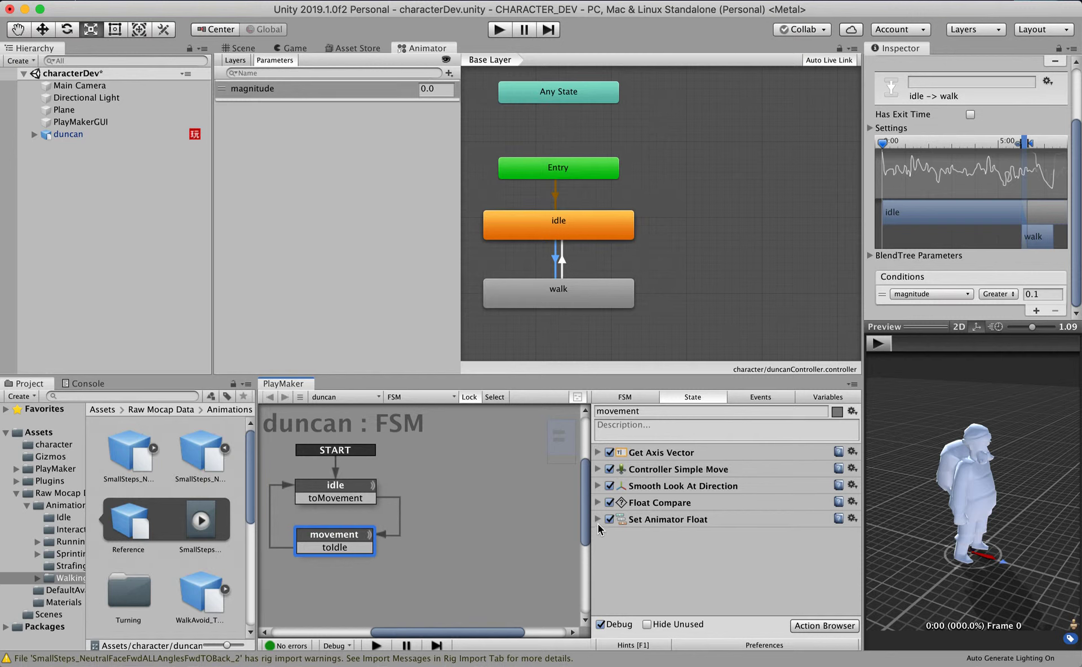
Set the movement state's Set Animator Float value to 1 for the magnitude parameter, and return to the idle state
left_click(597, 520)
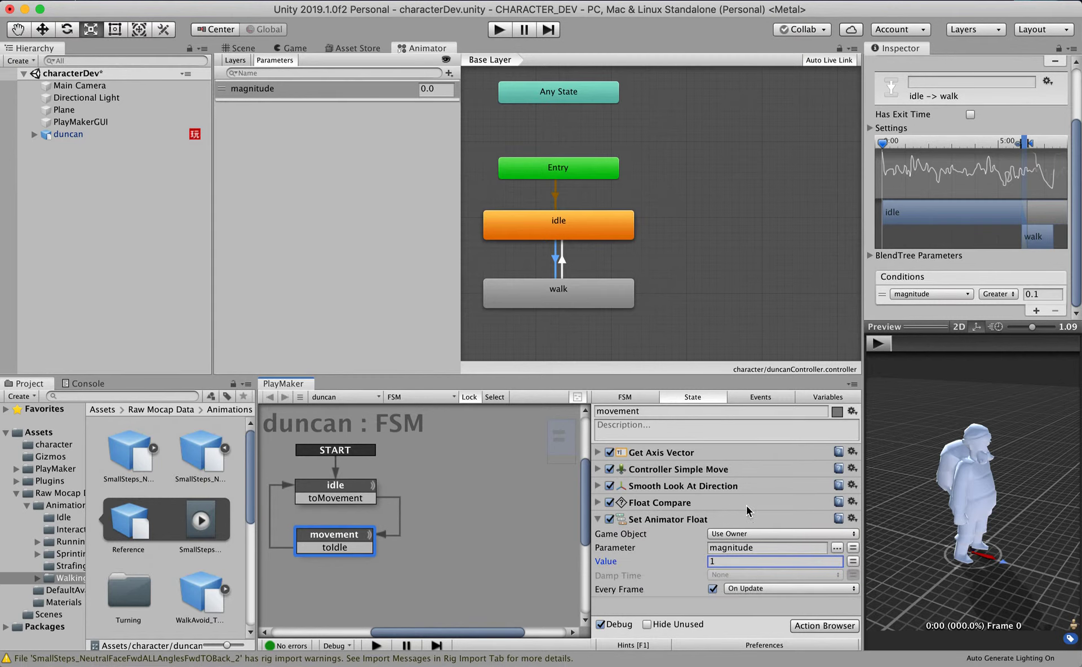
left_click(838, 549)
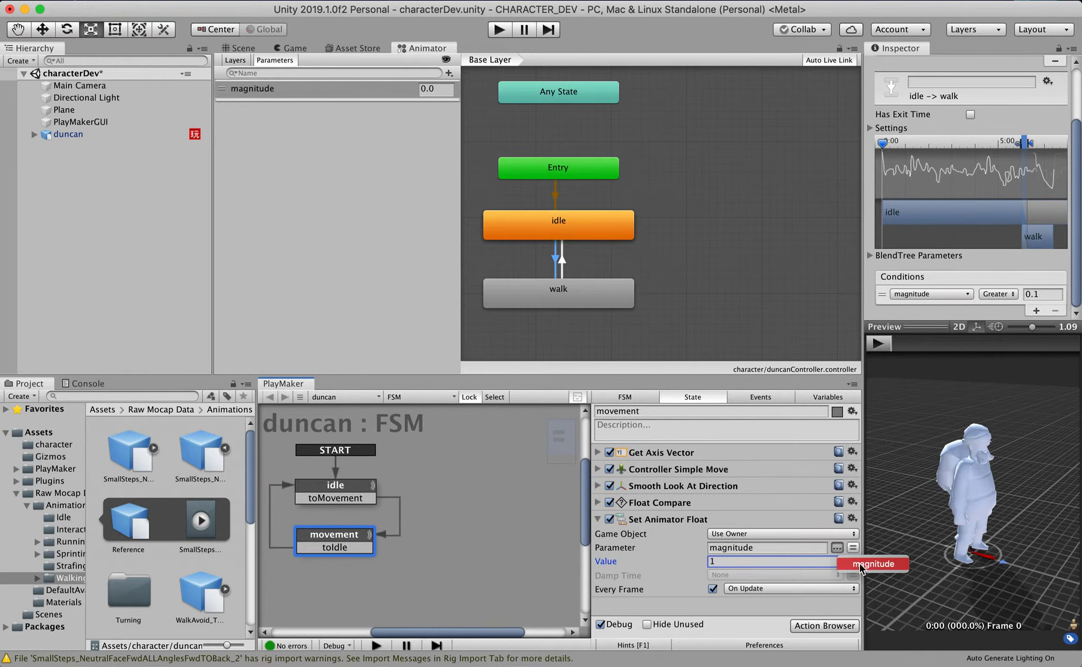
left_click(853, 567)
left_click(351, 488)
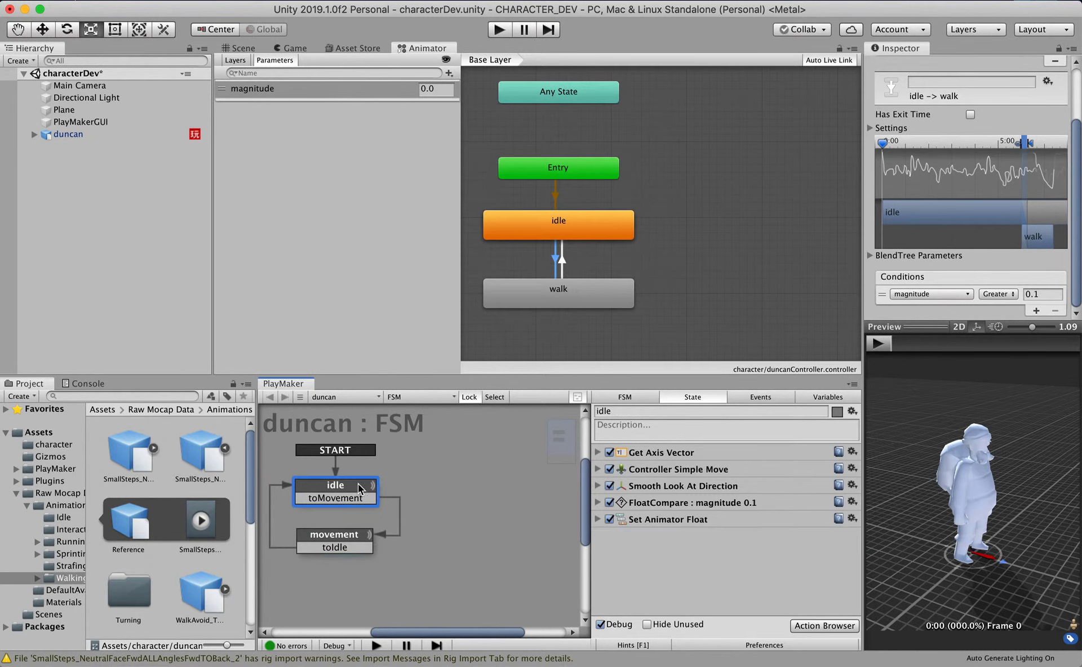
Run the scene and select duncan to monitor its FSM during playback
left_click(243, 48)
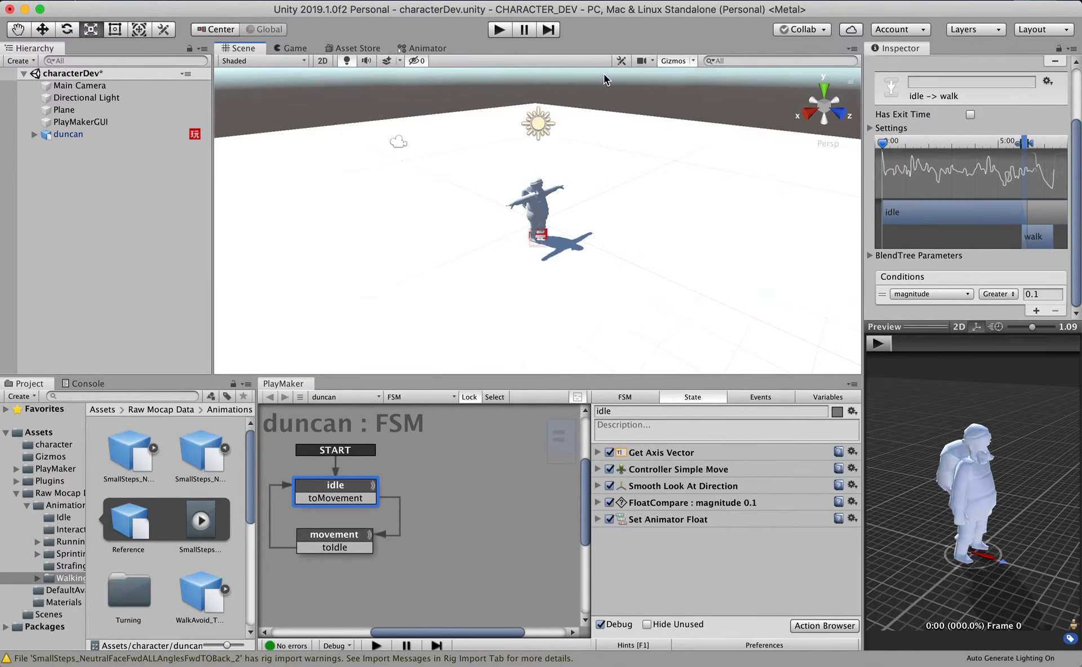
left_click(489, 28)
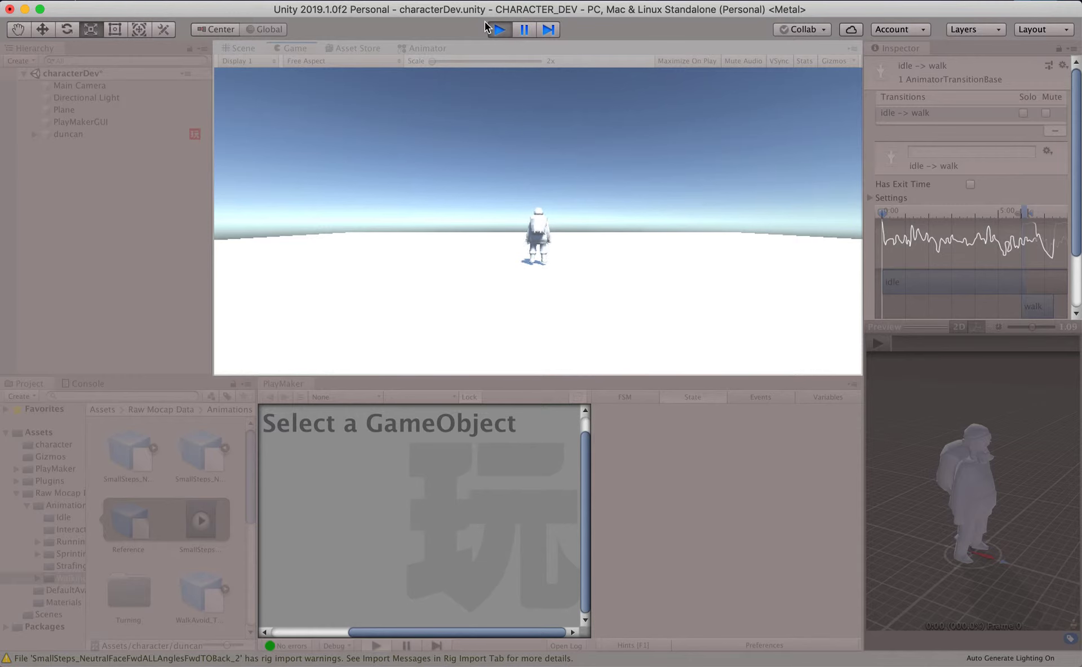
left_click(68, 134)
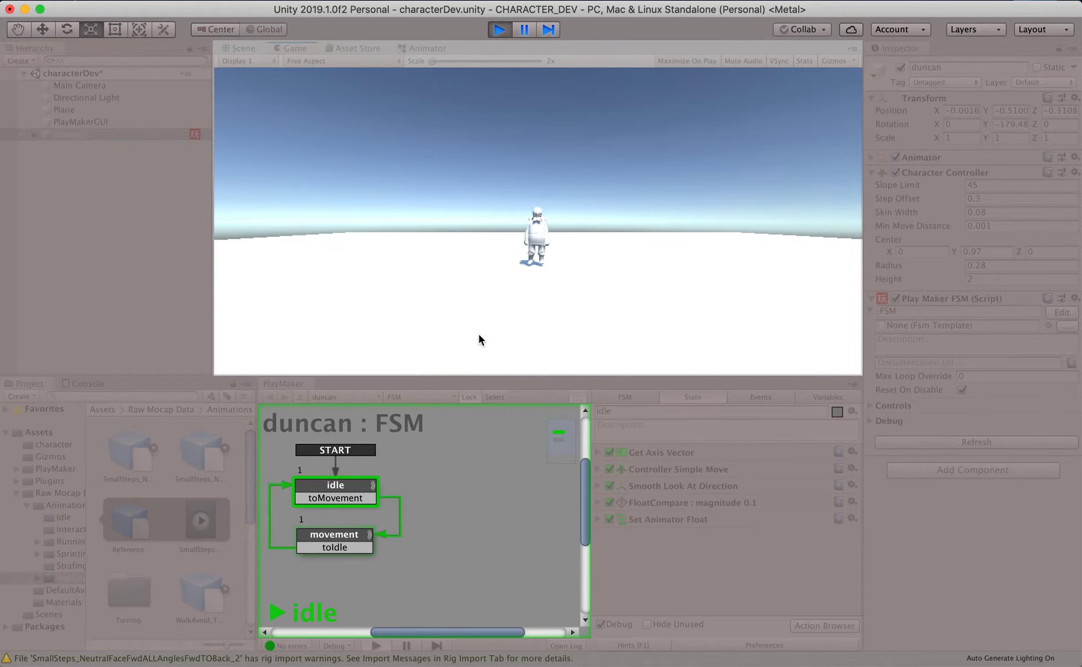
Steer duncan around the plane in all directions to test the switching between idle and walk animations
left_click(466, 343)
key("s")
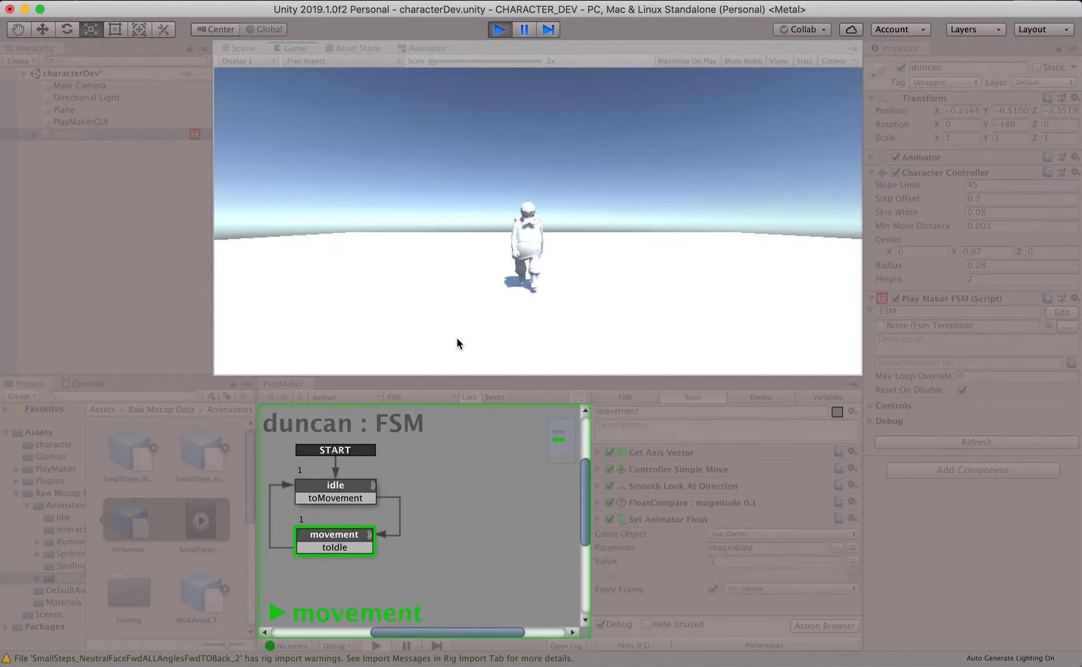
key("d")
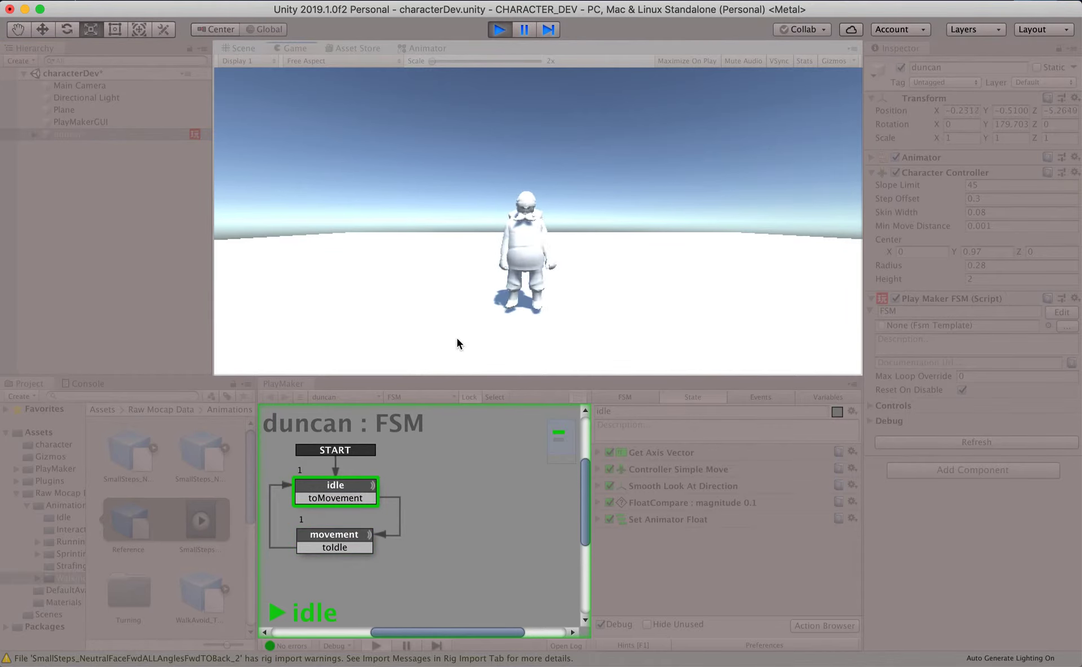
key("a")
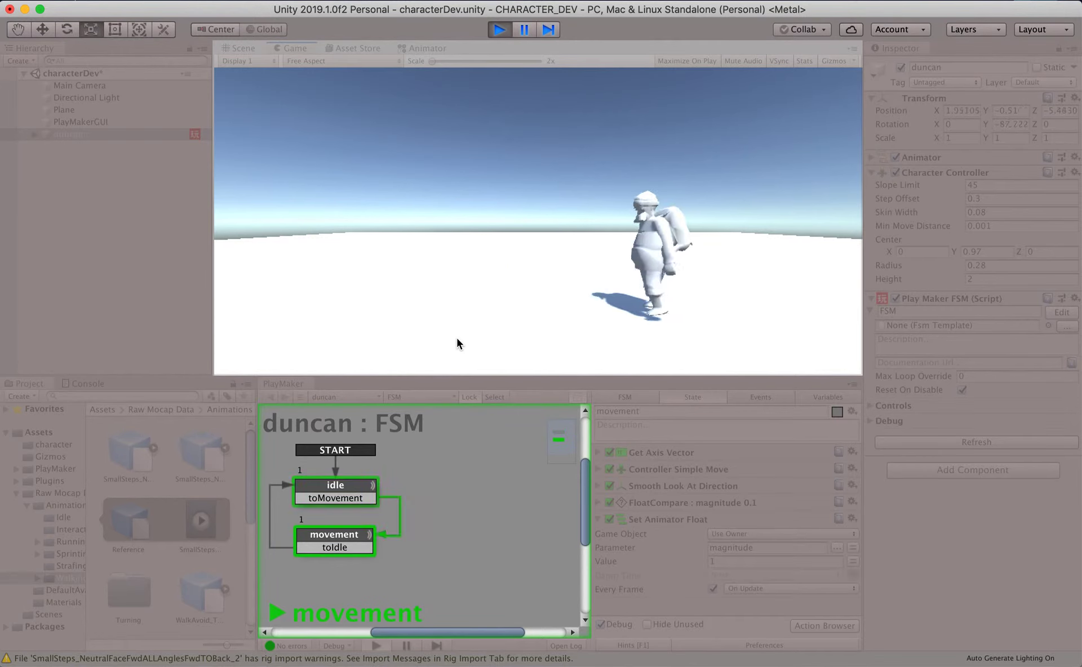
key("a")
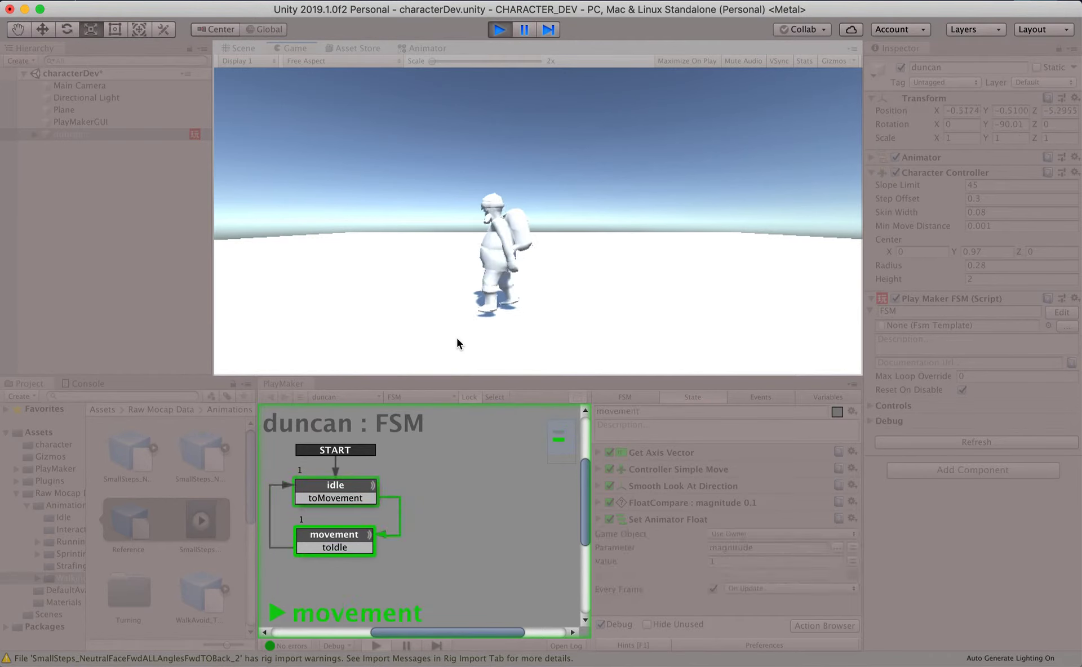
key("d")
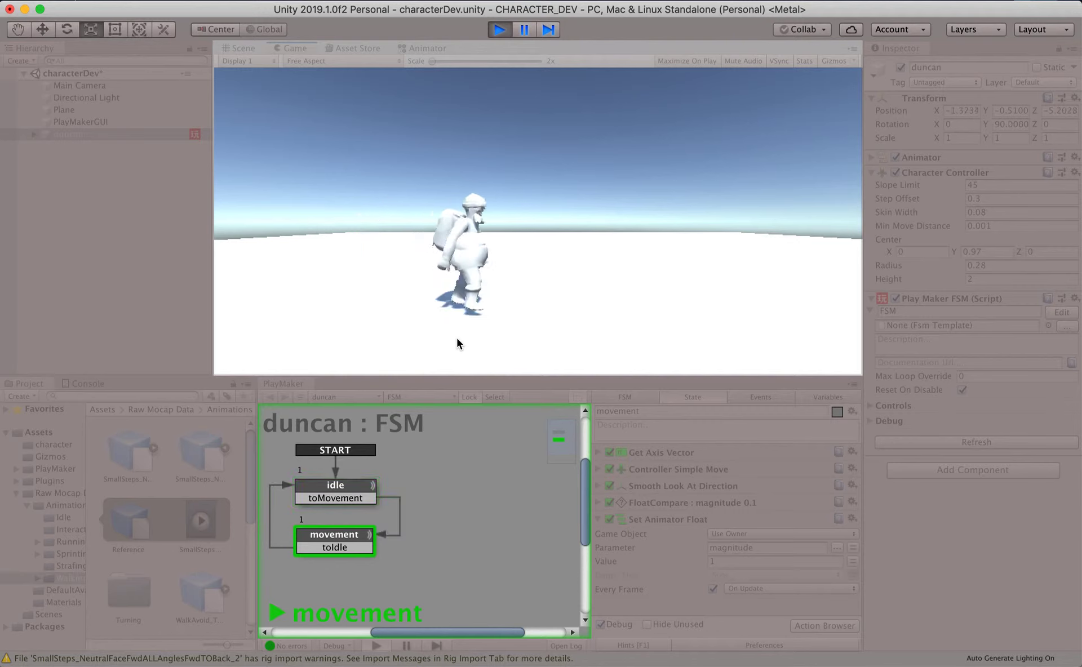
key("d")
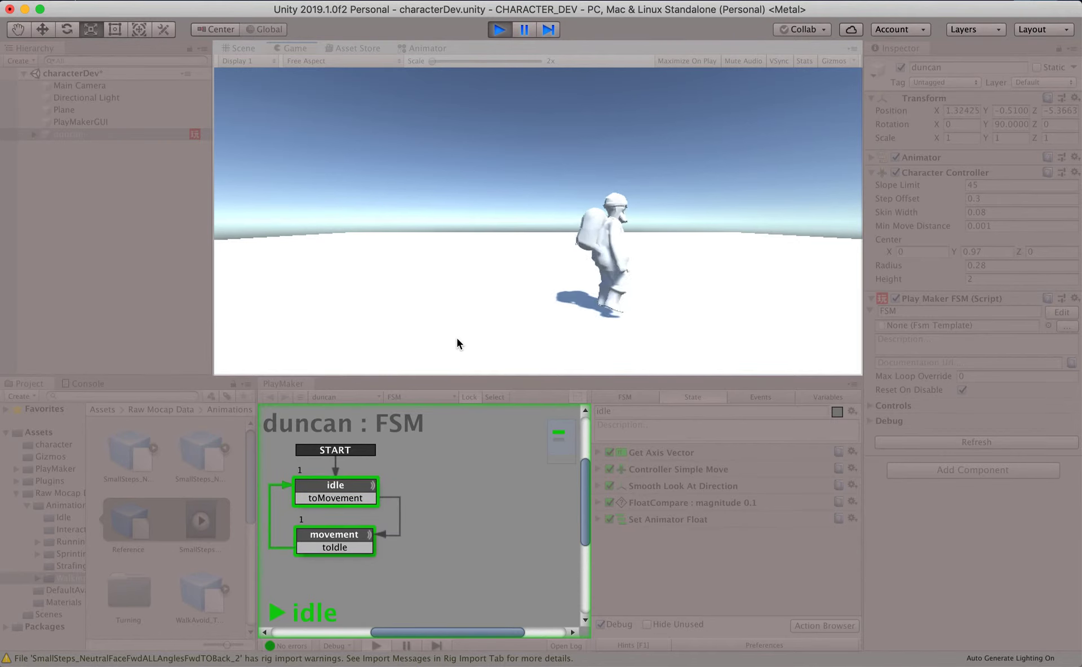
key("a")
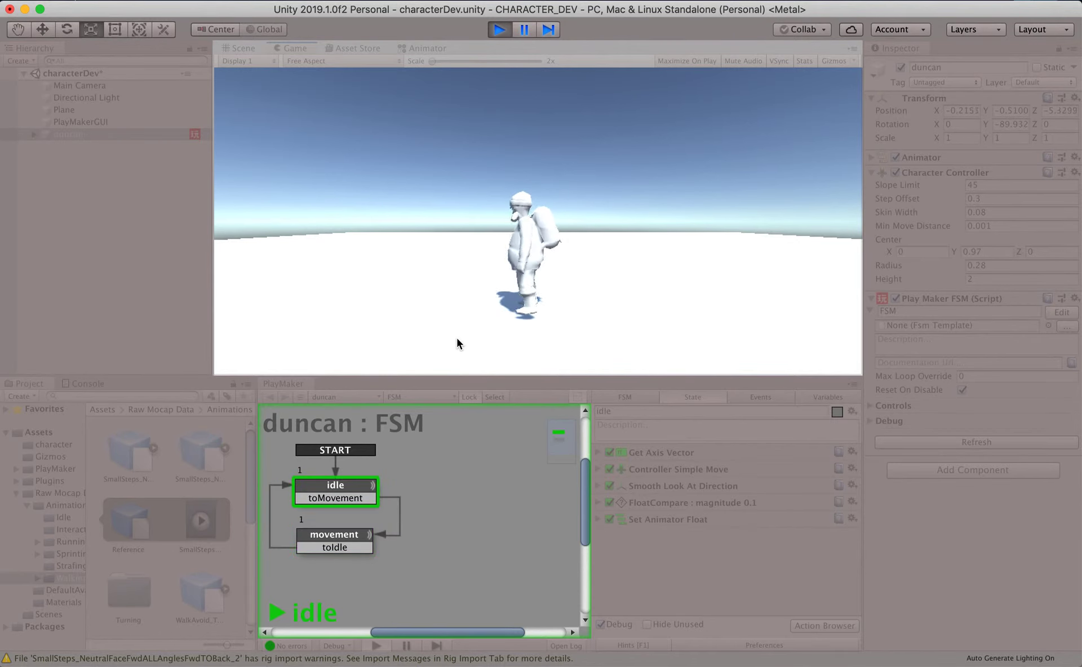
key("d")
key("w")
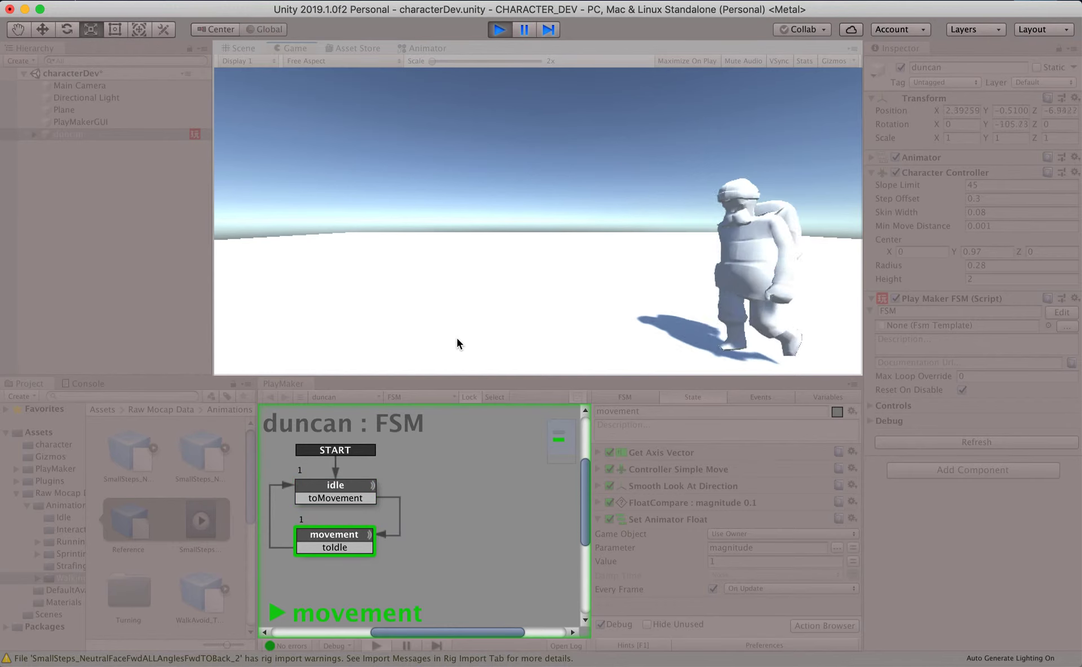
key("a")
key("s")
key("d")
key("w")
key("s")
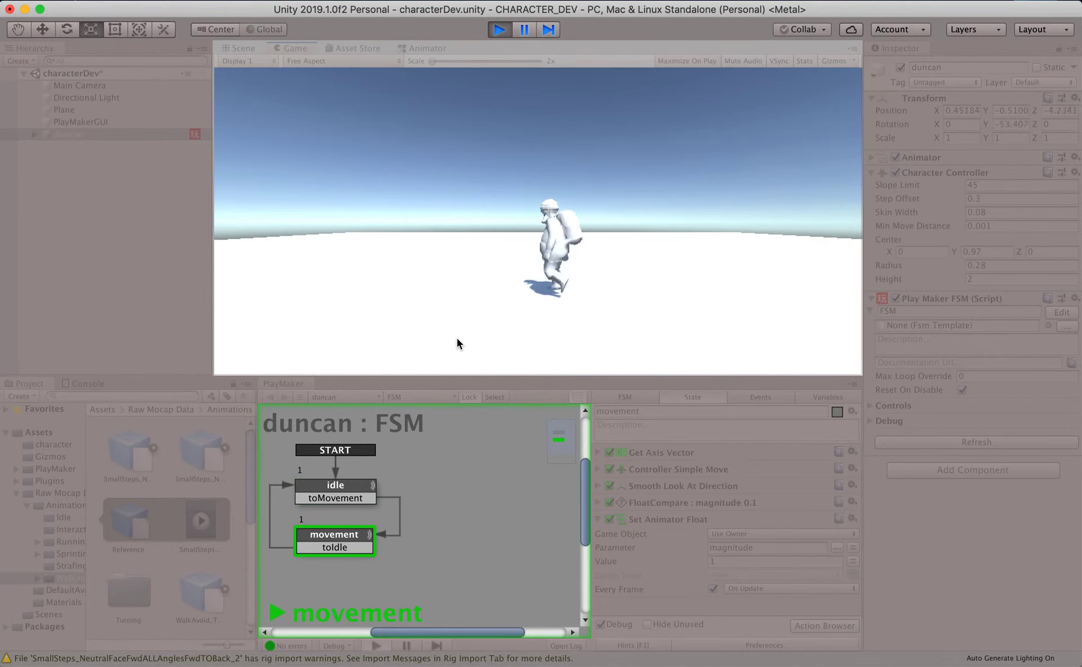
key("d")
key("w")
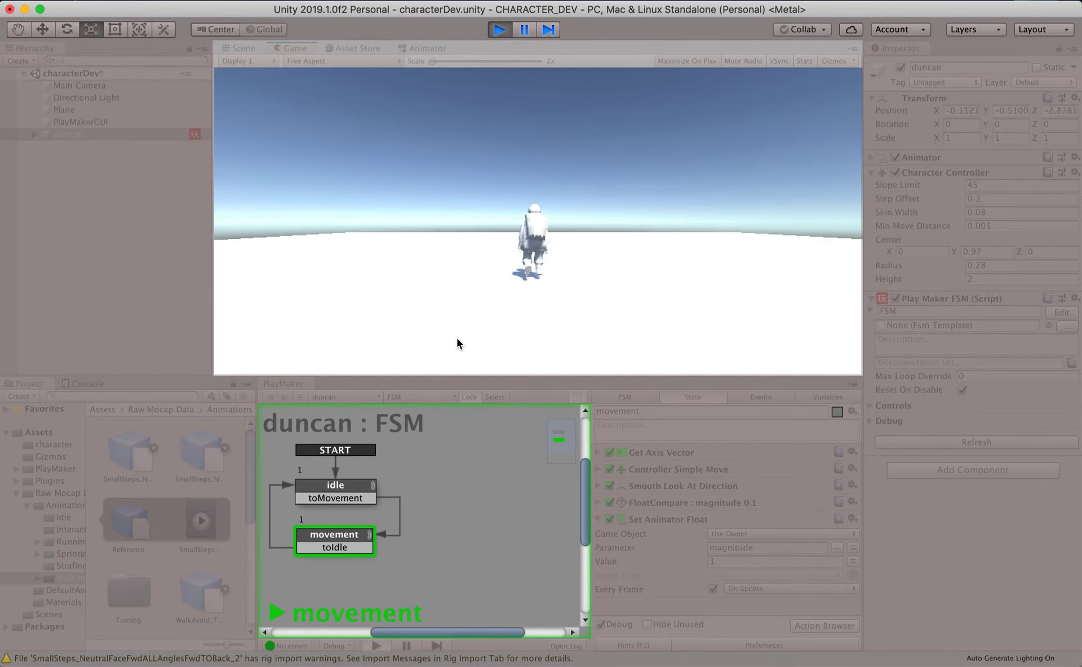
key("a")
key("d")
key("w")
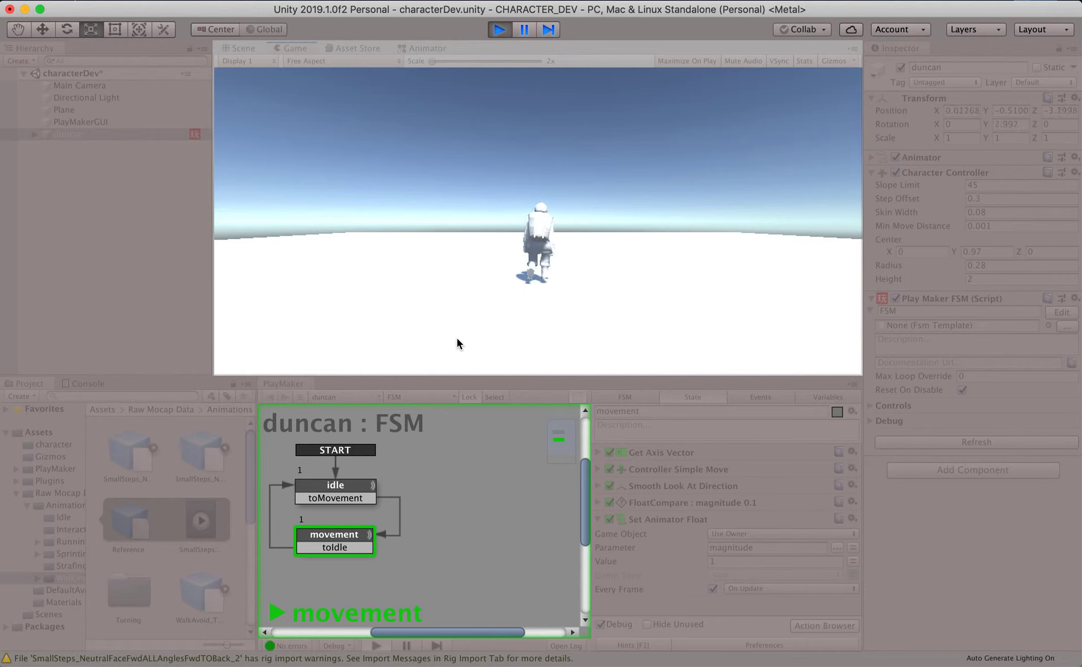
key("d")
key("s")
key("a")
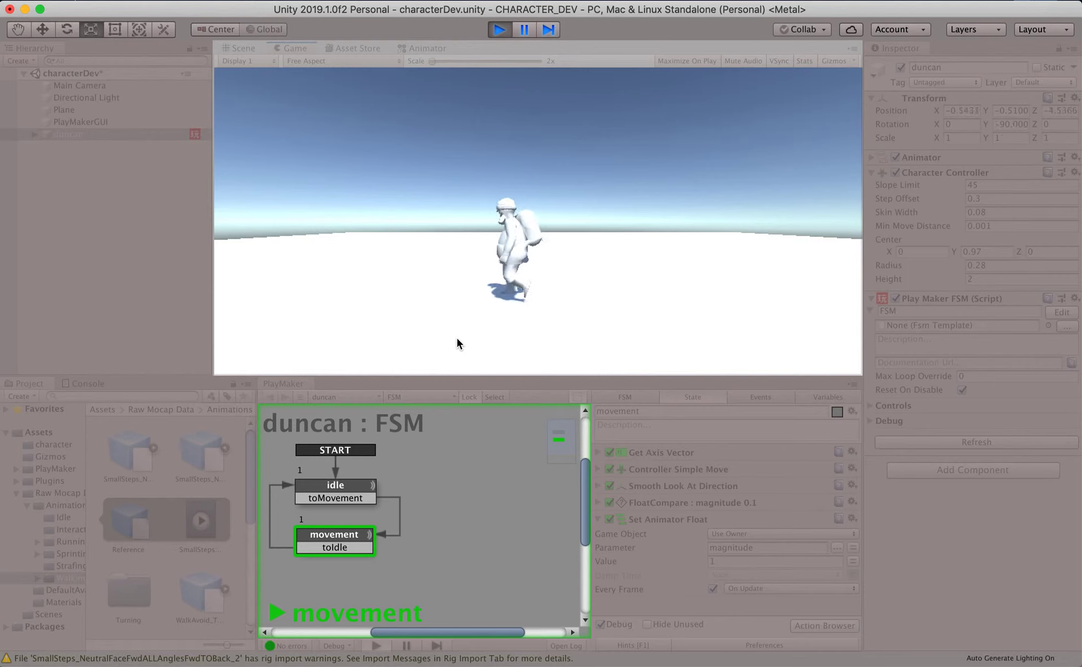
key("w")
key("d")
key("s")
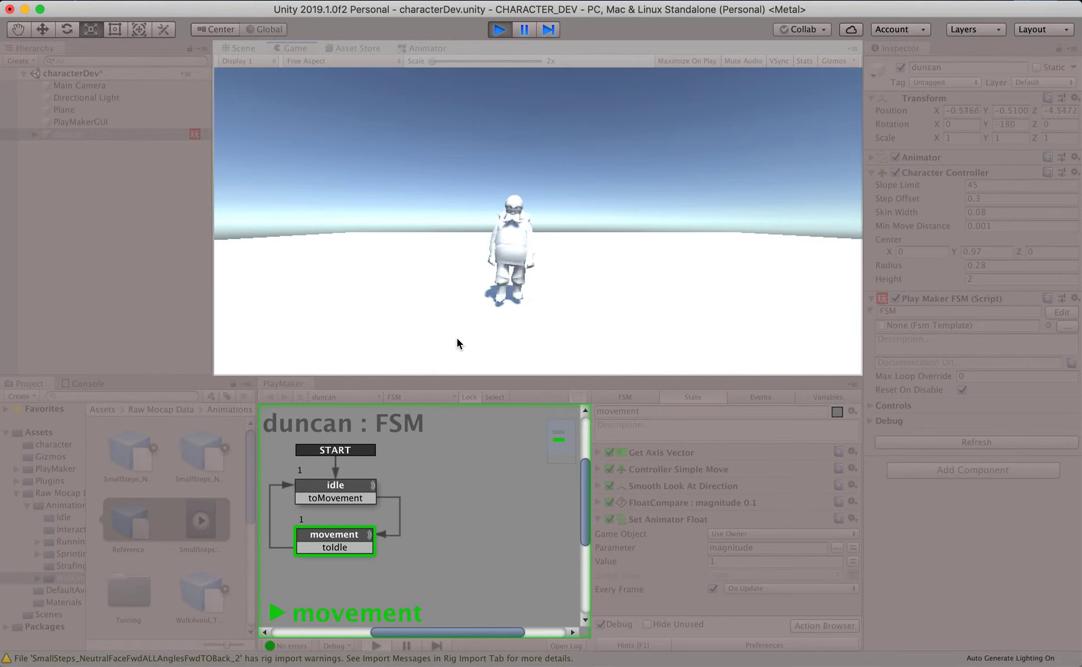
Walk duncan back and forth across the plane with pauses between walks to check the turning and the return to idle
key("s")
key("d")
key("w")
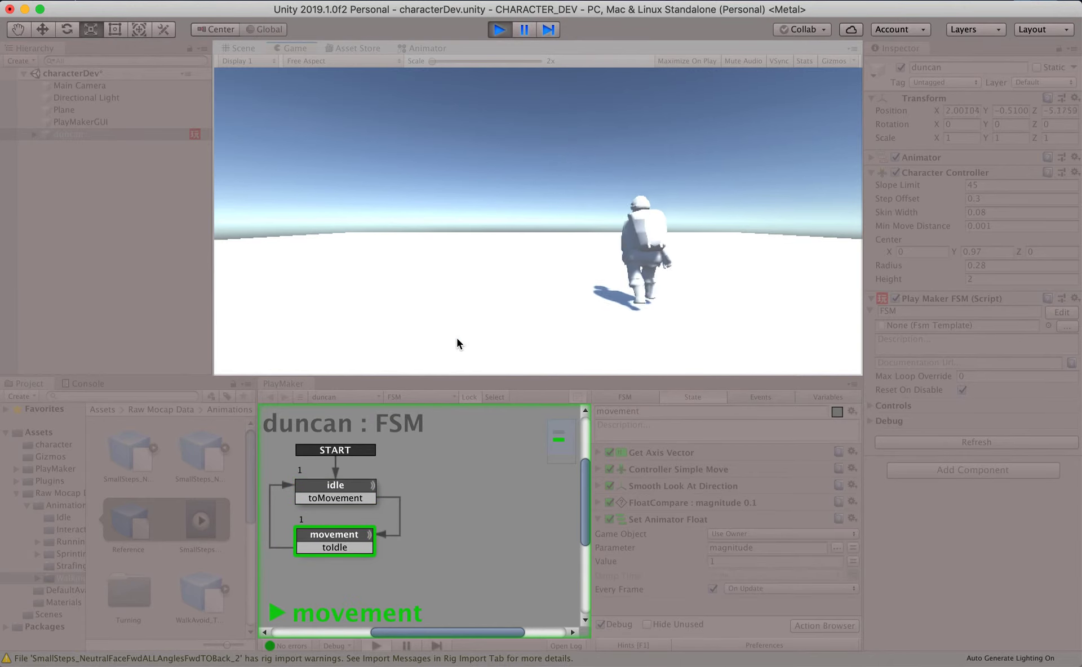
key("s")
key("a")
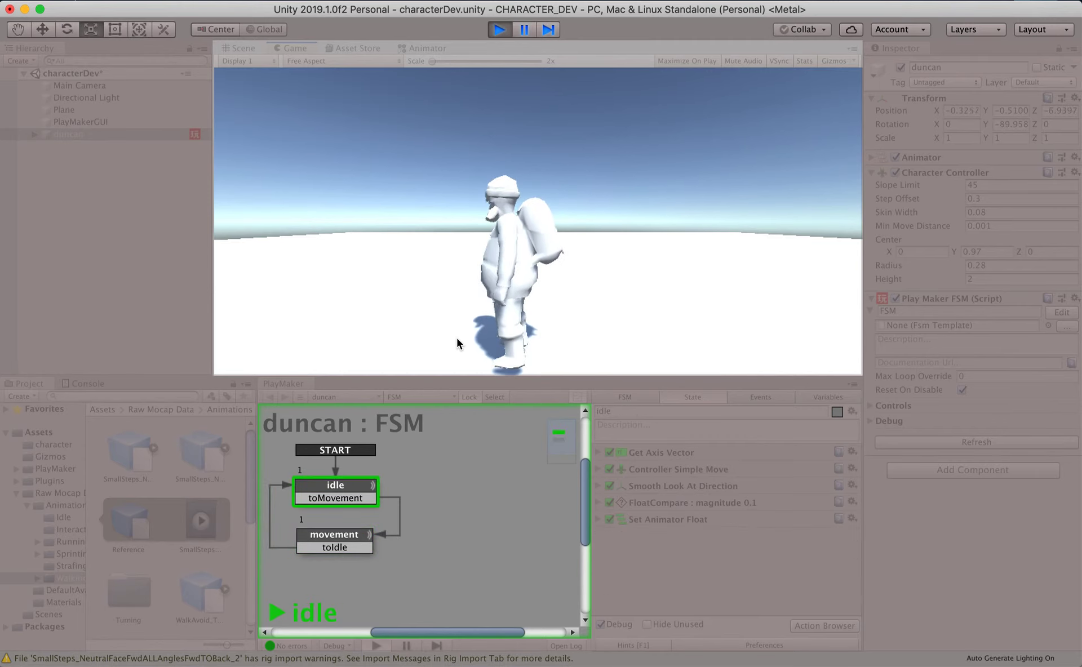
key("d")
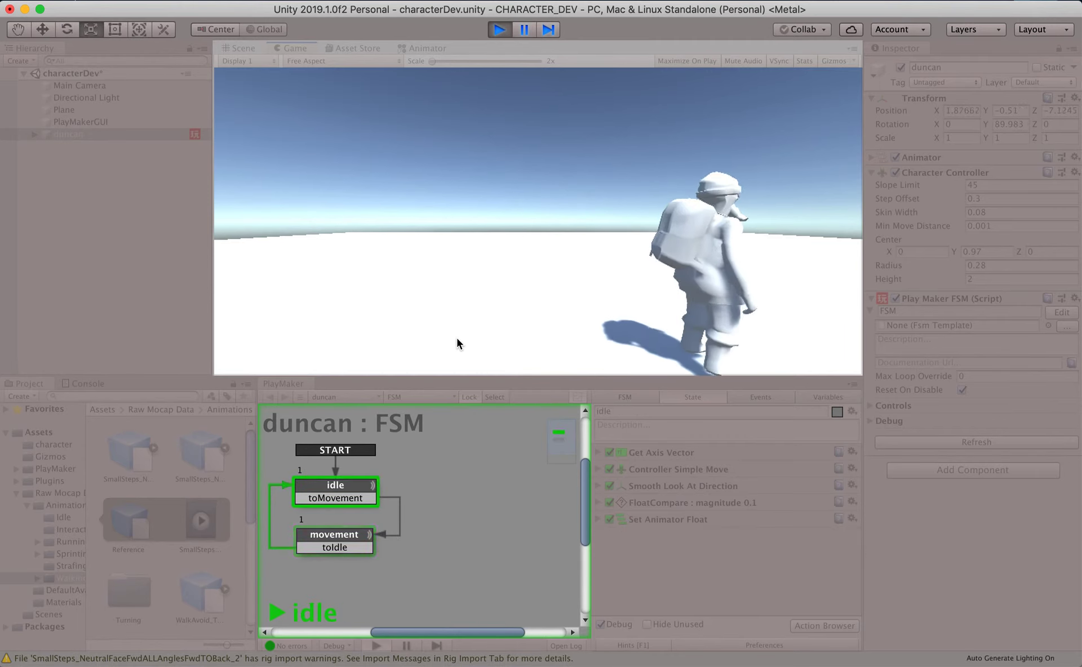
key("a")
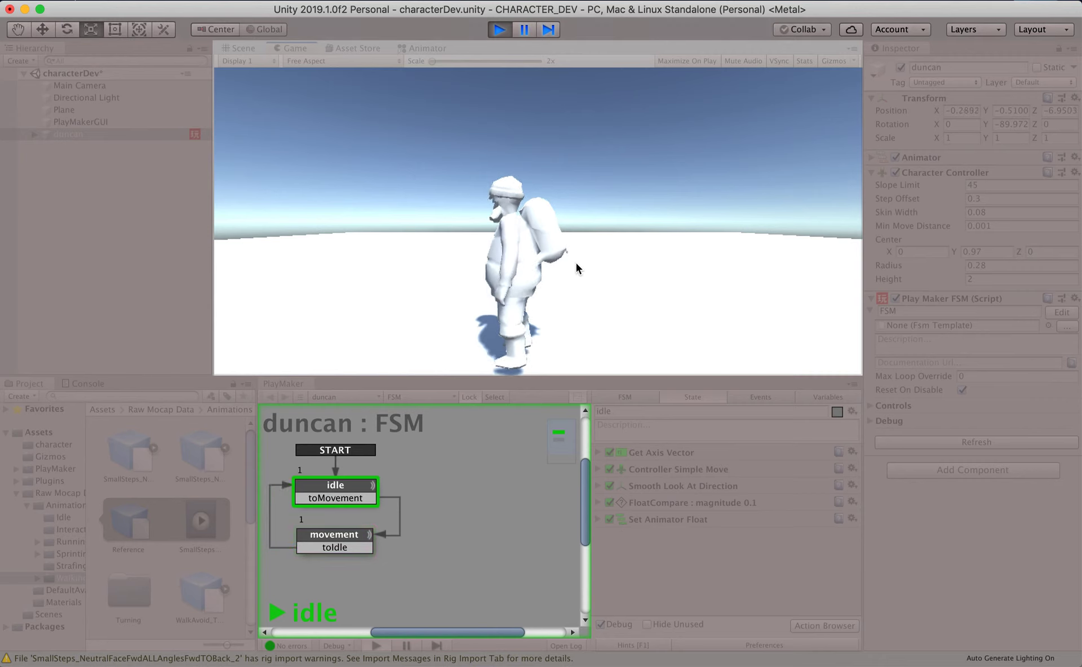
key("d")
key("a")
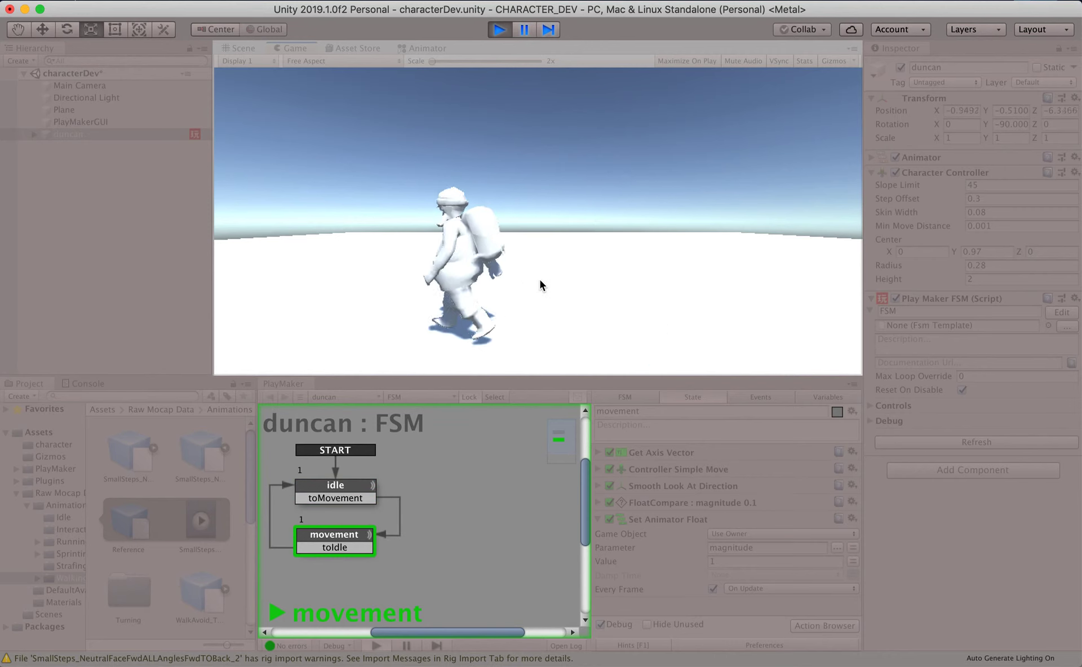
key("d")
key("d")
key("a")
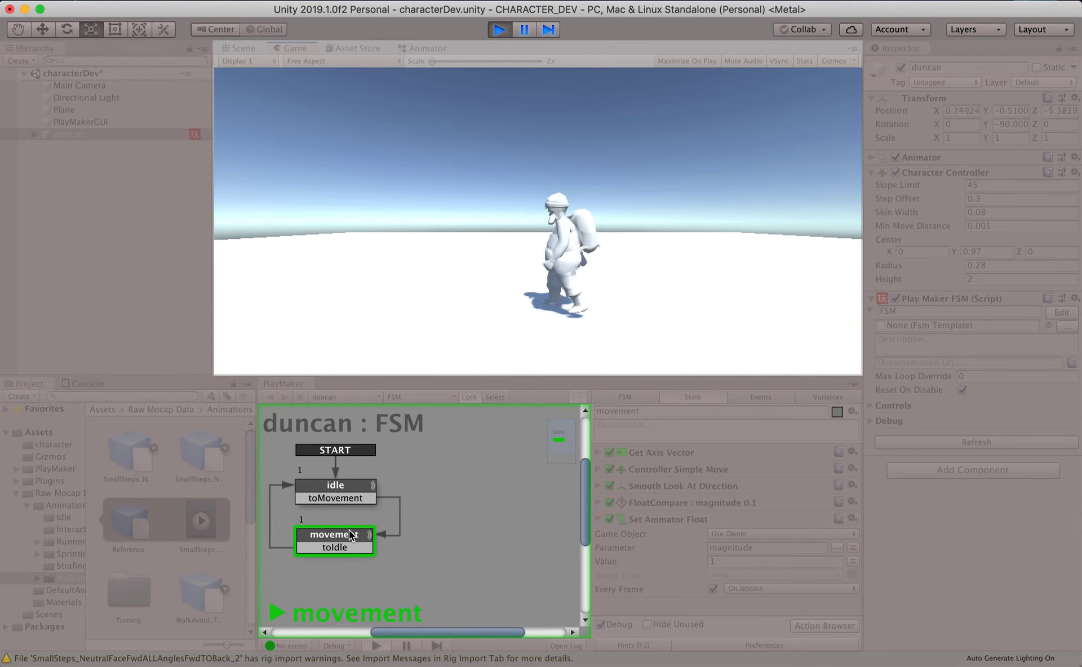
Keep steering duncan in varying directions while watching the FSM graph for changes between the idle and movement states
key("w")
key("d")
key("a")
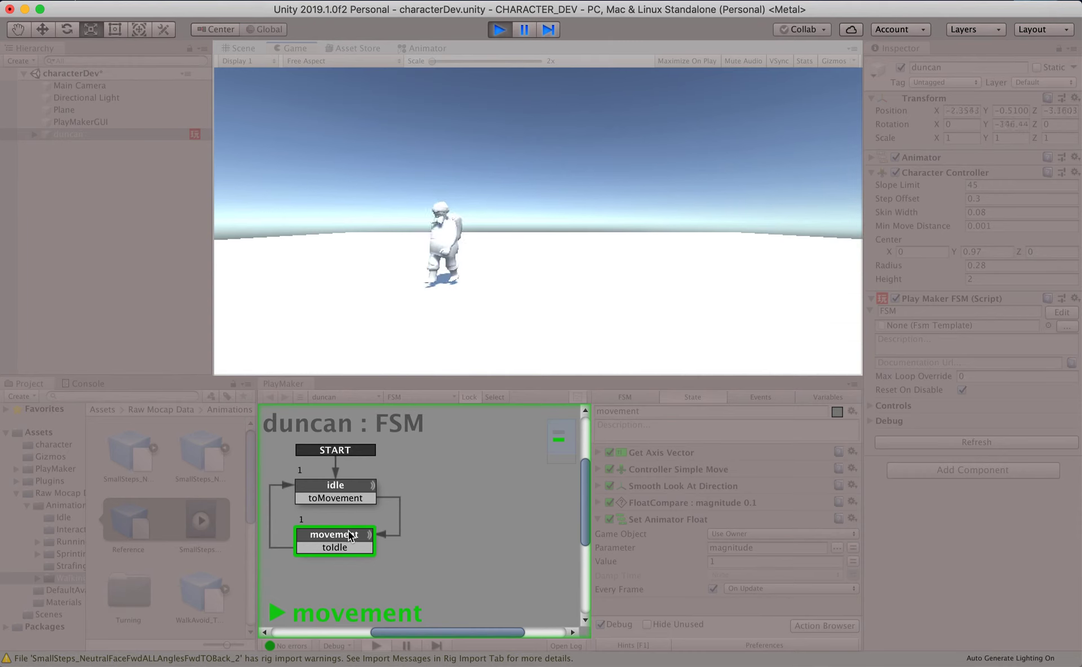
key("s")
key("d")
key("w")
key("s")
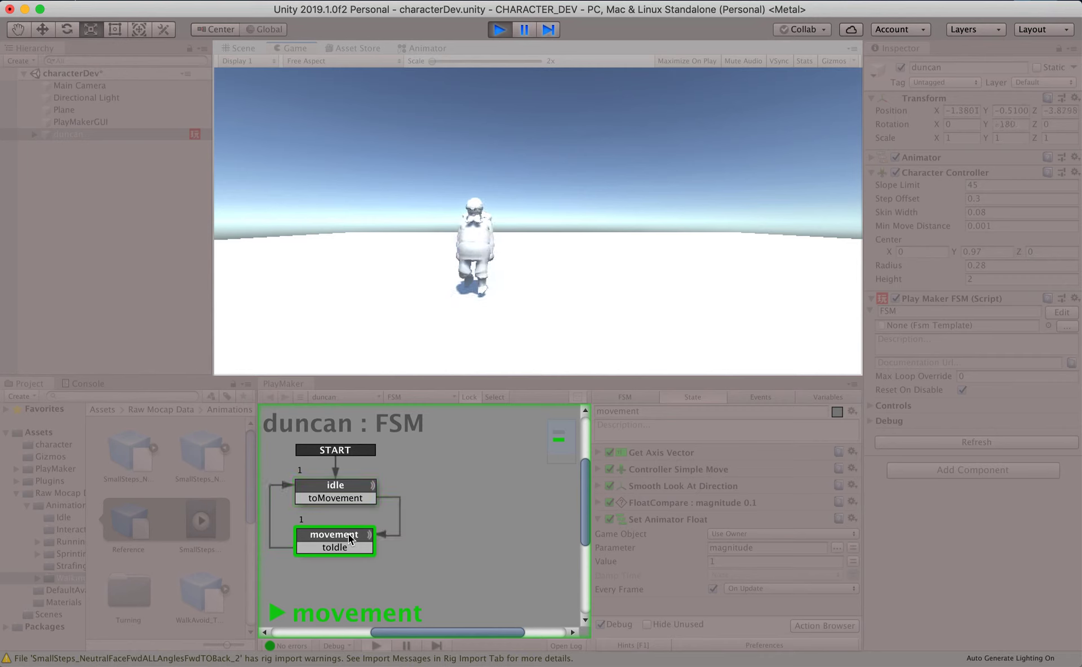
key("d")
key("a")
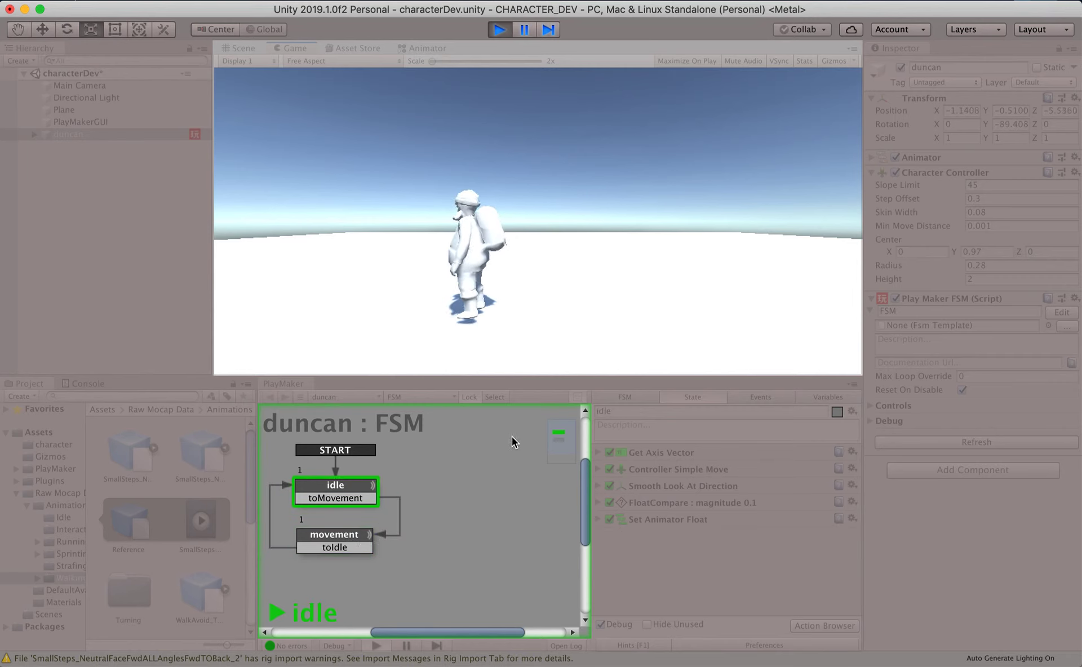
key("w")
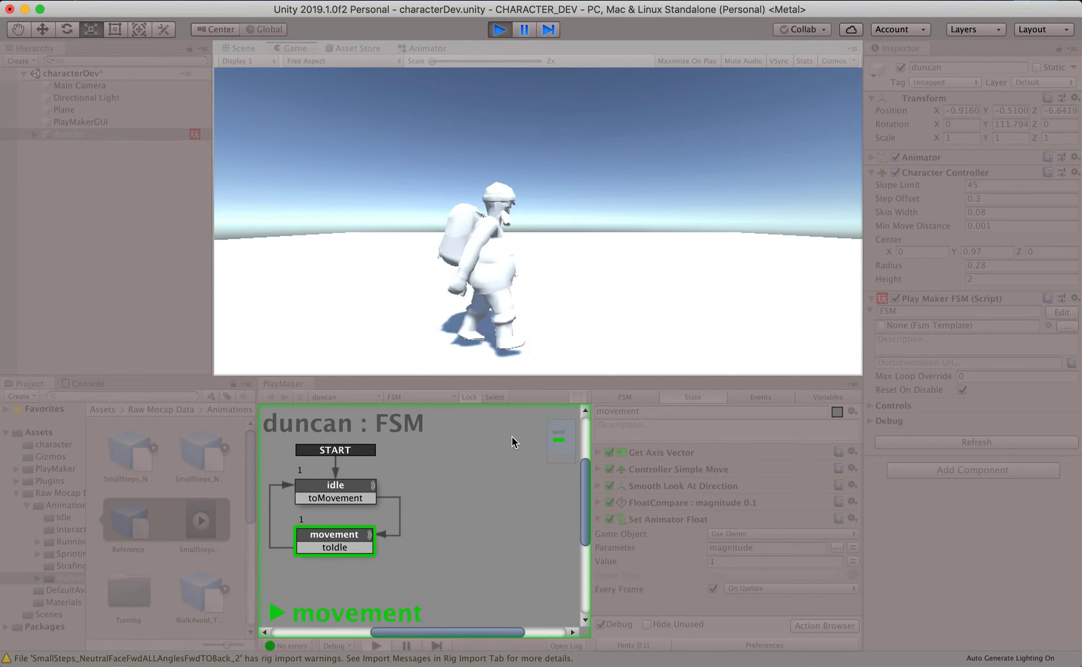
key("d")
key("s")
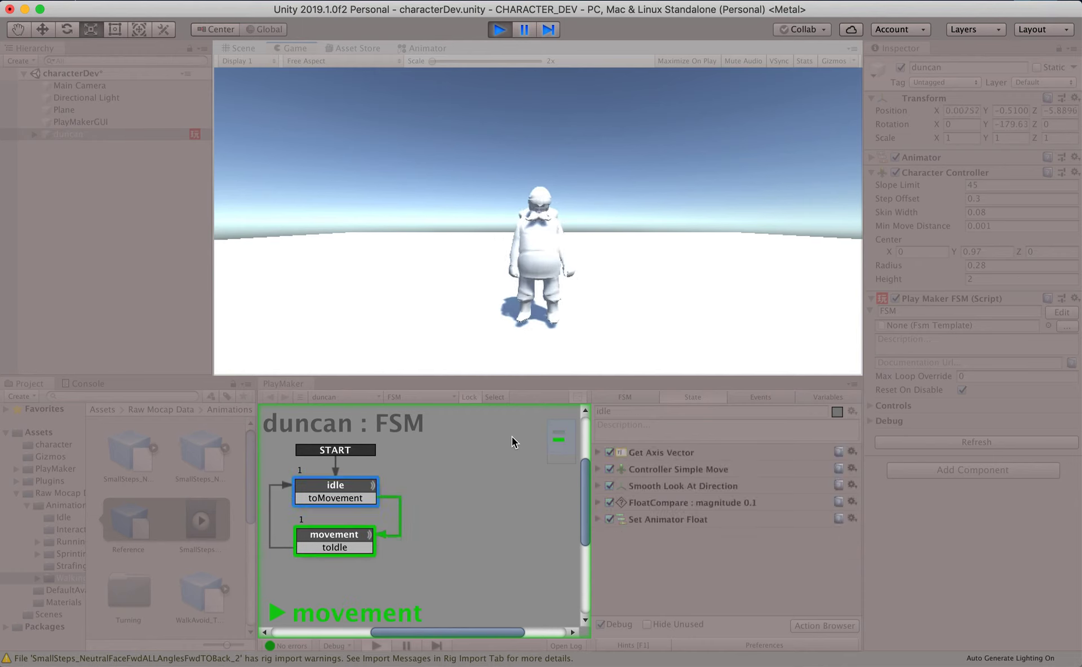
Make duncan change direction in quick succession to test how the walk animation and turning respond to rapid input
key("w")
key("a")
key("s")
key("d")
key("w")
key("a")
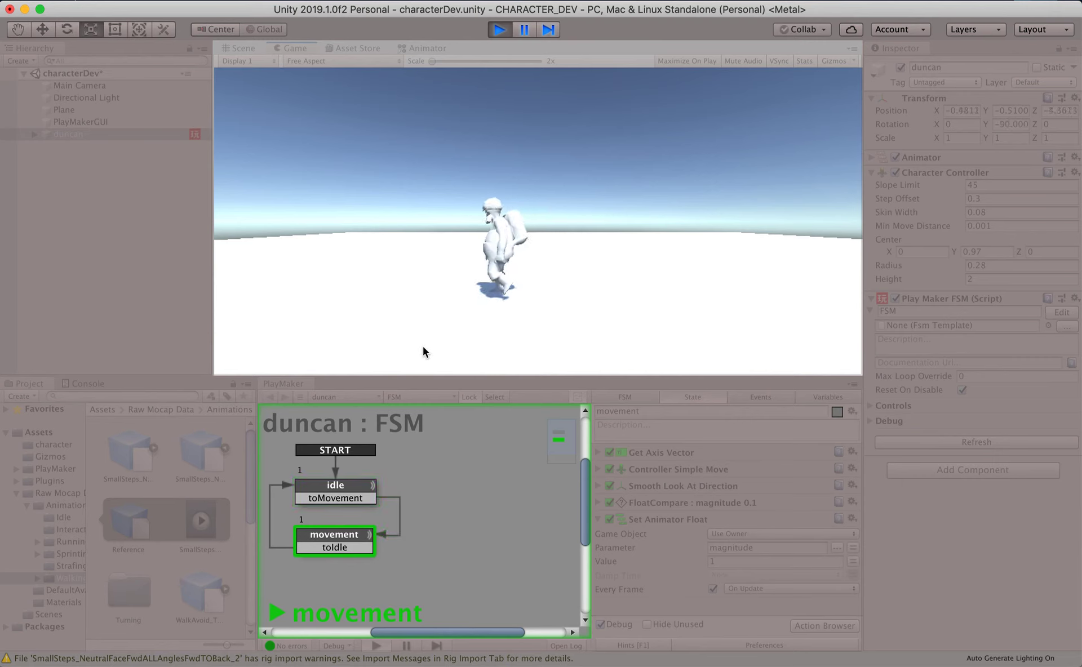
key("s")
key("d")
key("a")
key("s")
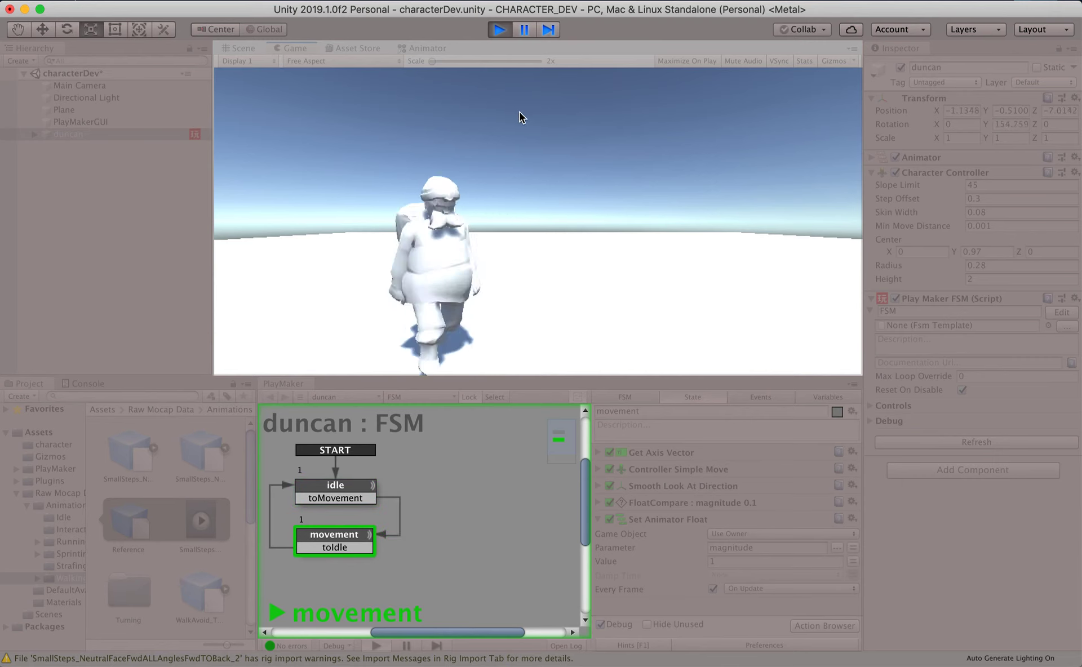
key("d")
key("a")
key("d")
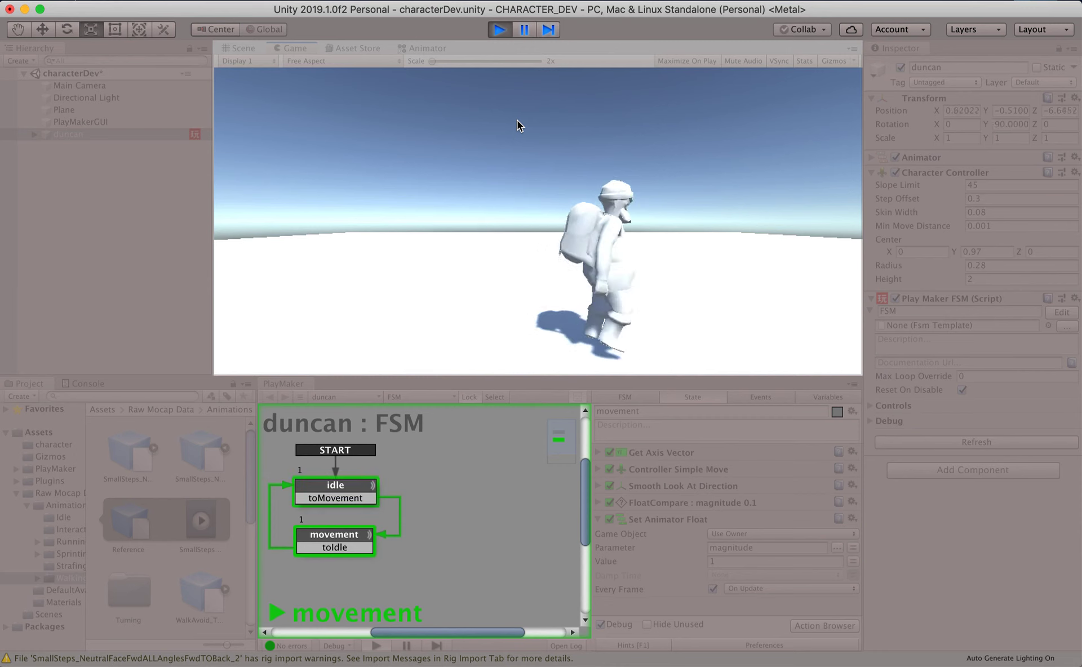
key("a")
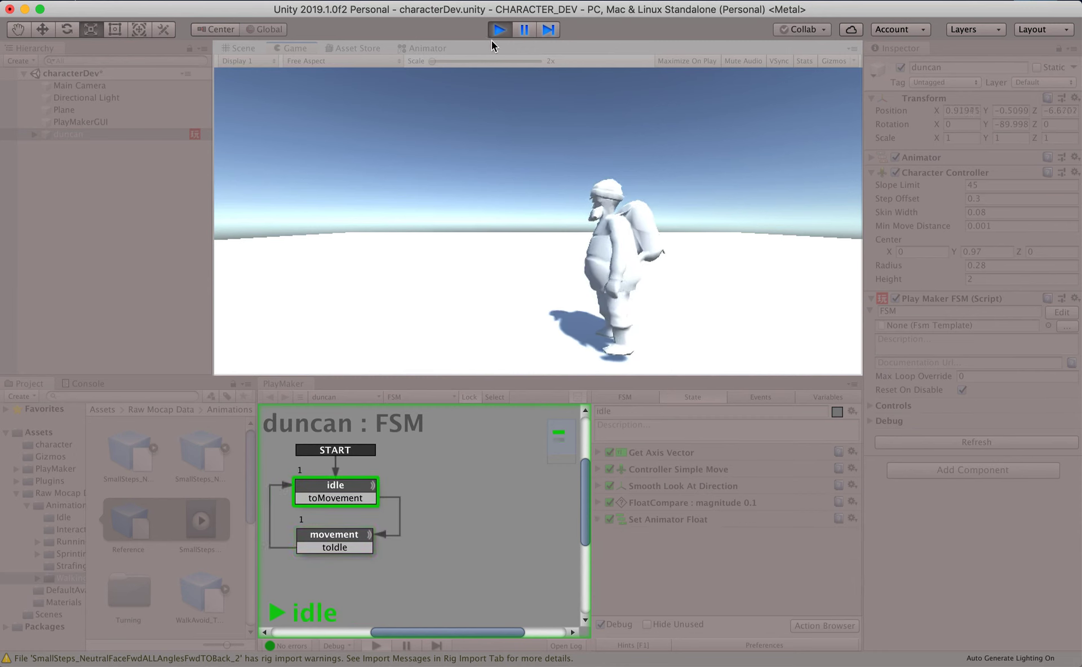